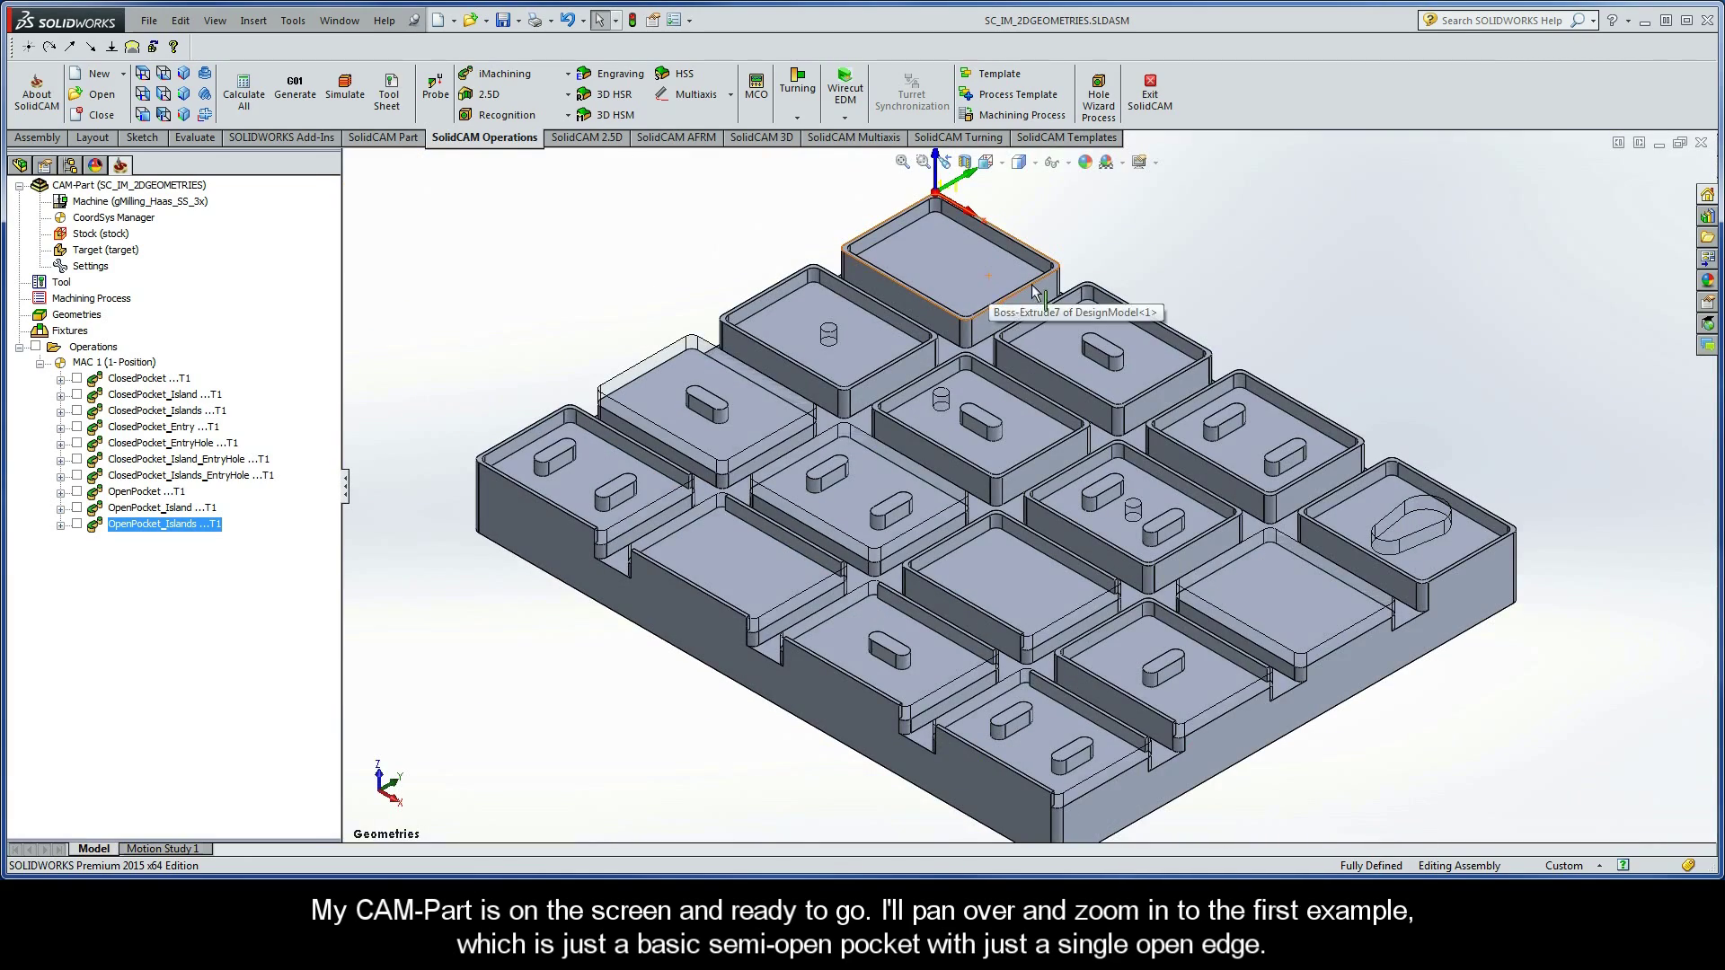
- Add a 2D iMachining milling operation for the basic semi-open pocket with a single open edge
{"action": "middle_click_drag", "start_coordinate": [1082, 277], "coordinate": [1078, 287]}
{"action": "scroll", "coordinate": [1078, 285], "scroll_direction": "down", "scroll_amount": 6}
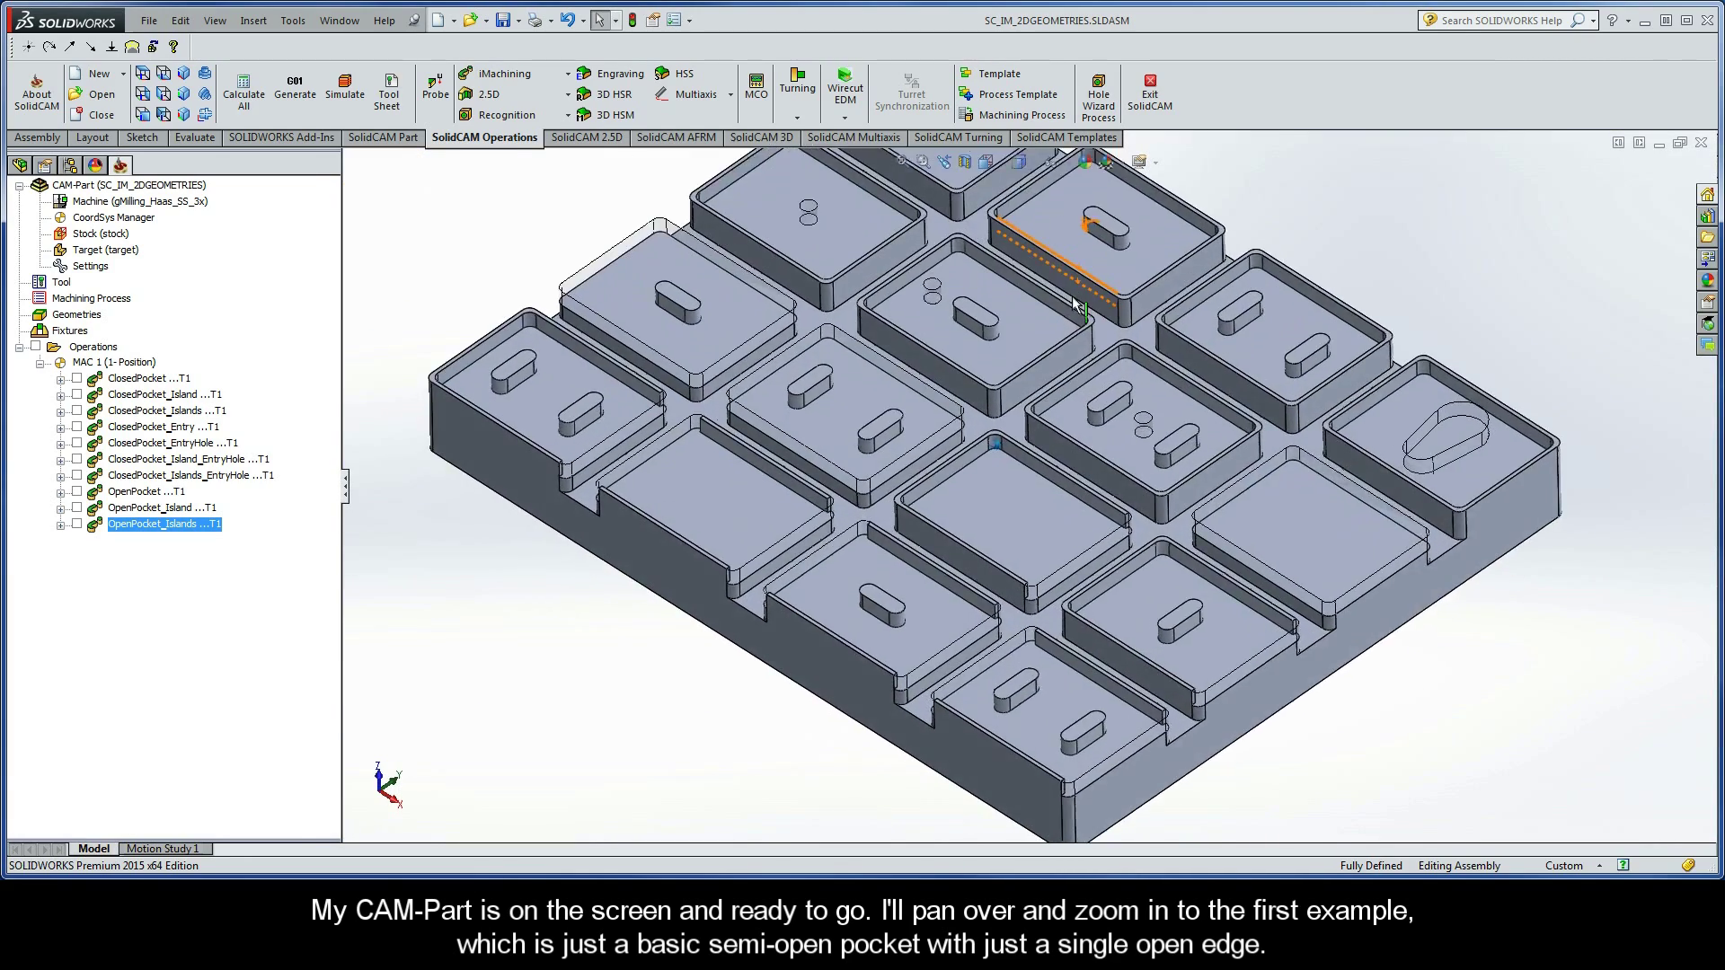
{"action": "scroll", "coordinate": [1064, 311], "scroll_direction": "down", "scroll_amount": 5}
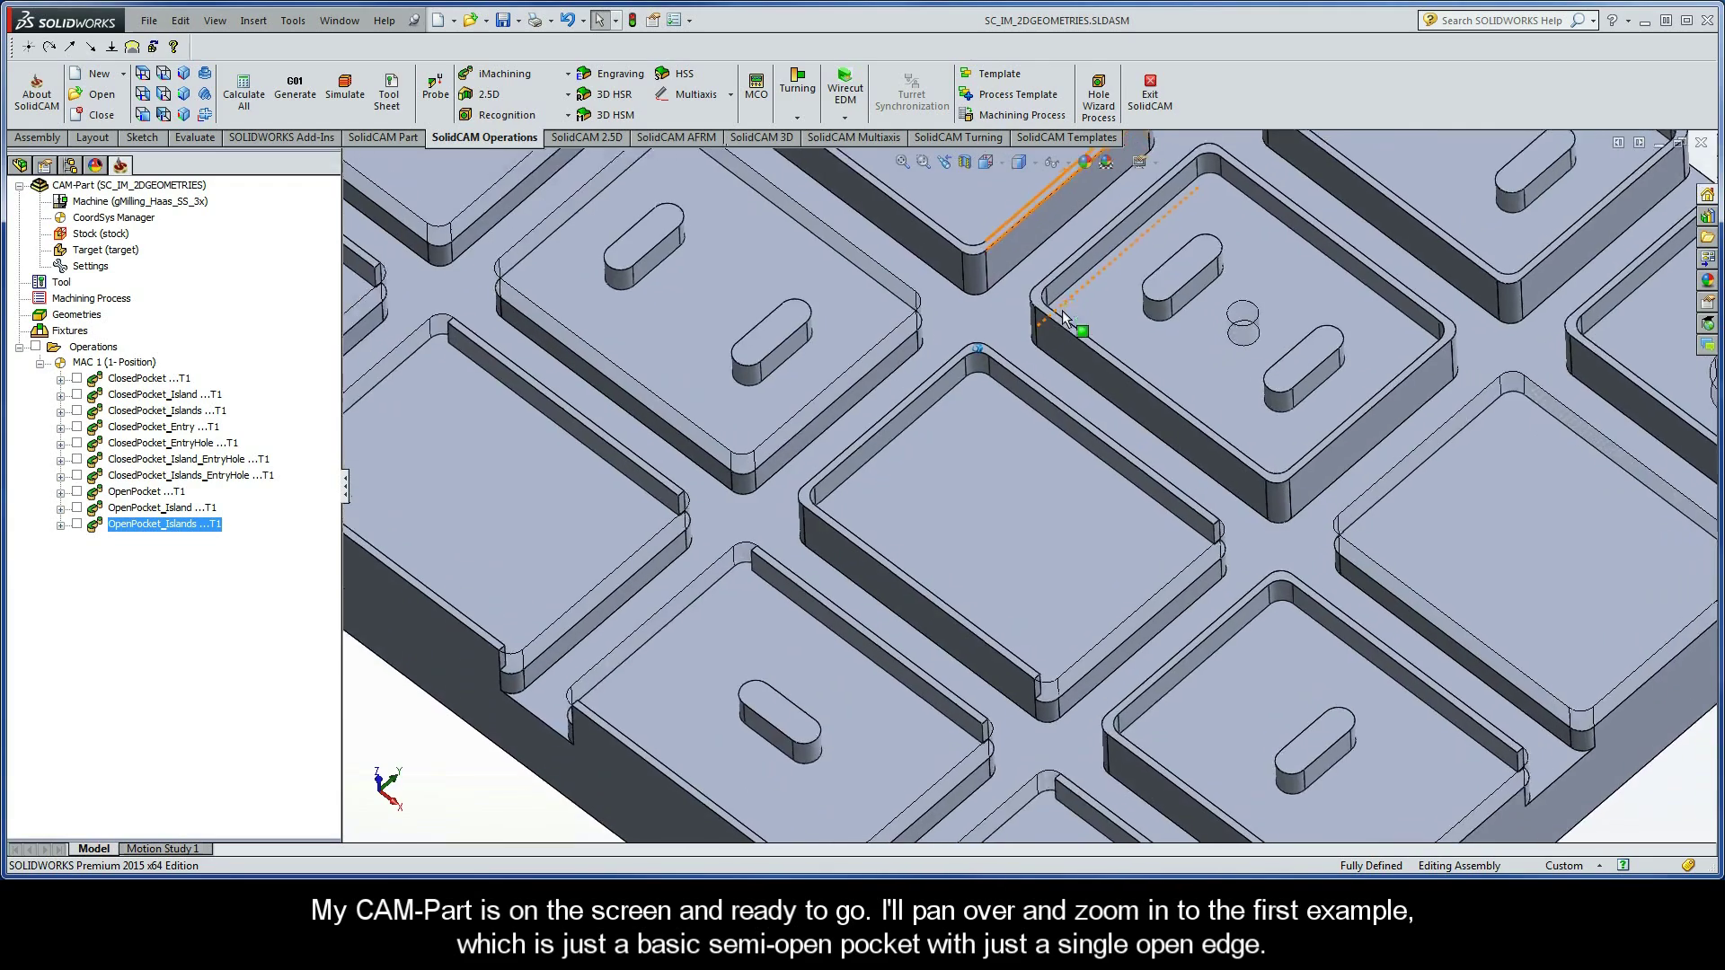
{"action": "scroll", "coordinate": [1060, 317], "scroll_direction": "down", "scroll_amount": 5}
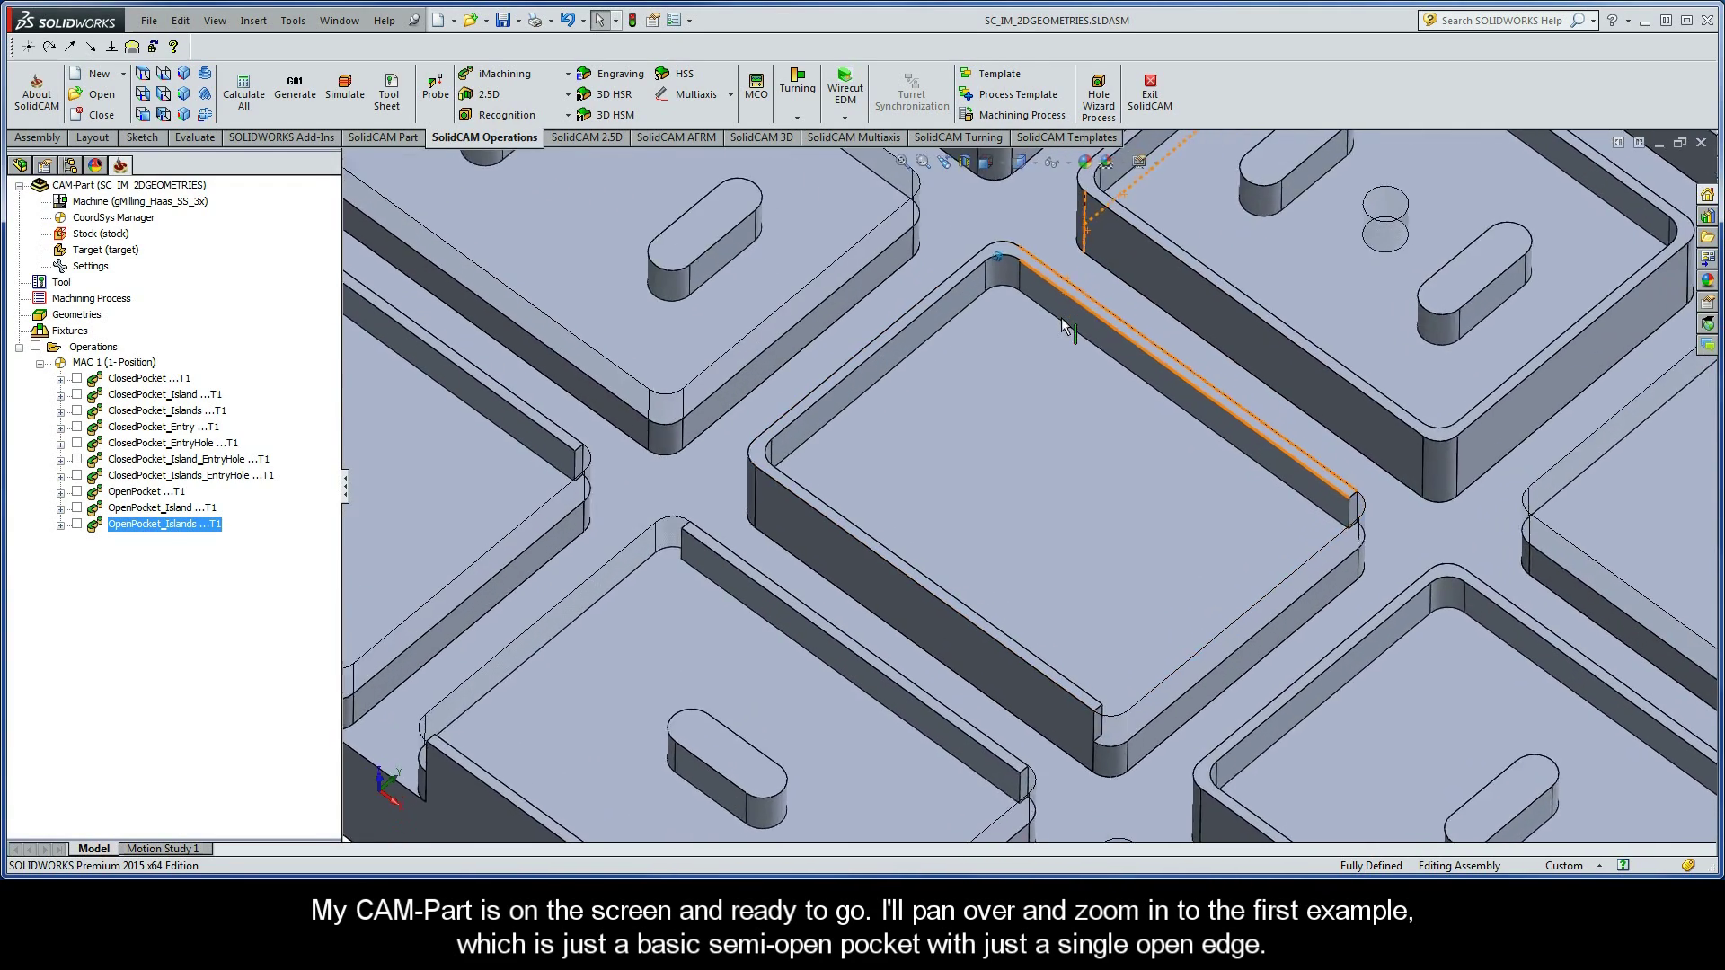
{"action": "scroll", "coordinate": [1062, 329], "scroll_direction": "down", "scroll_amount": 2}
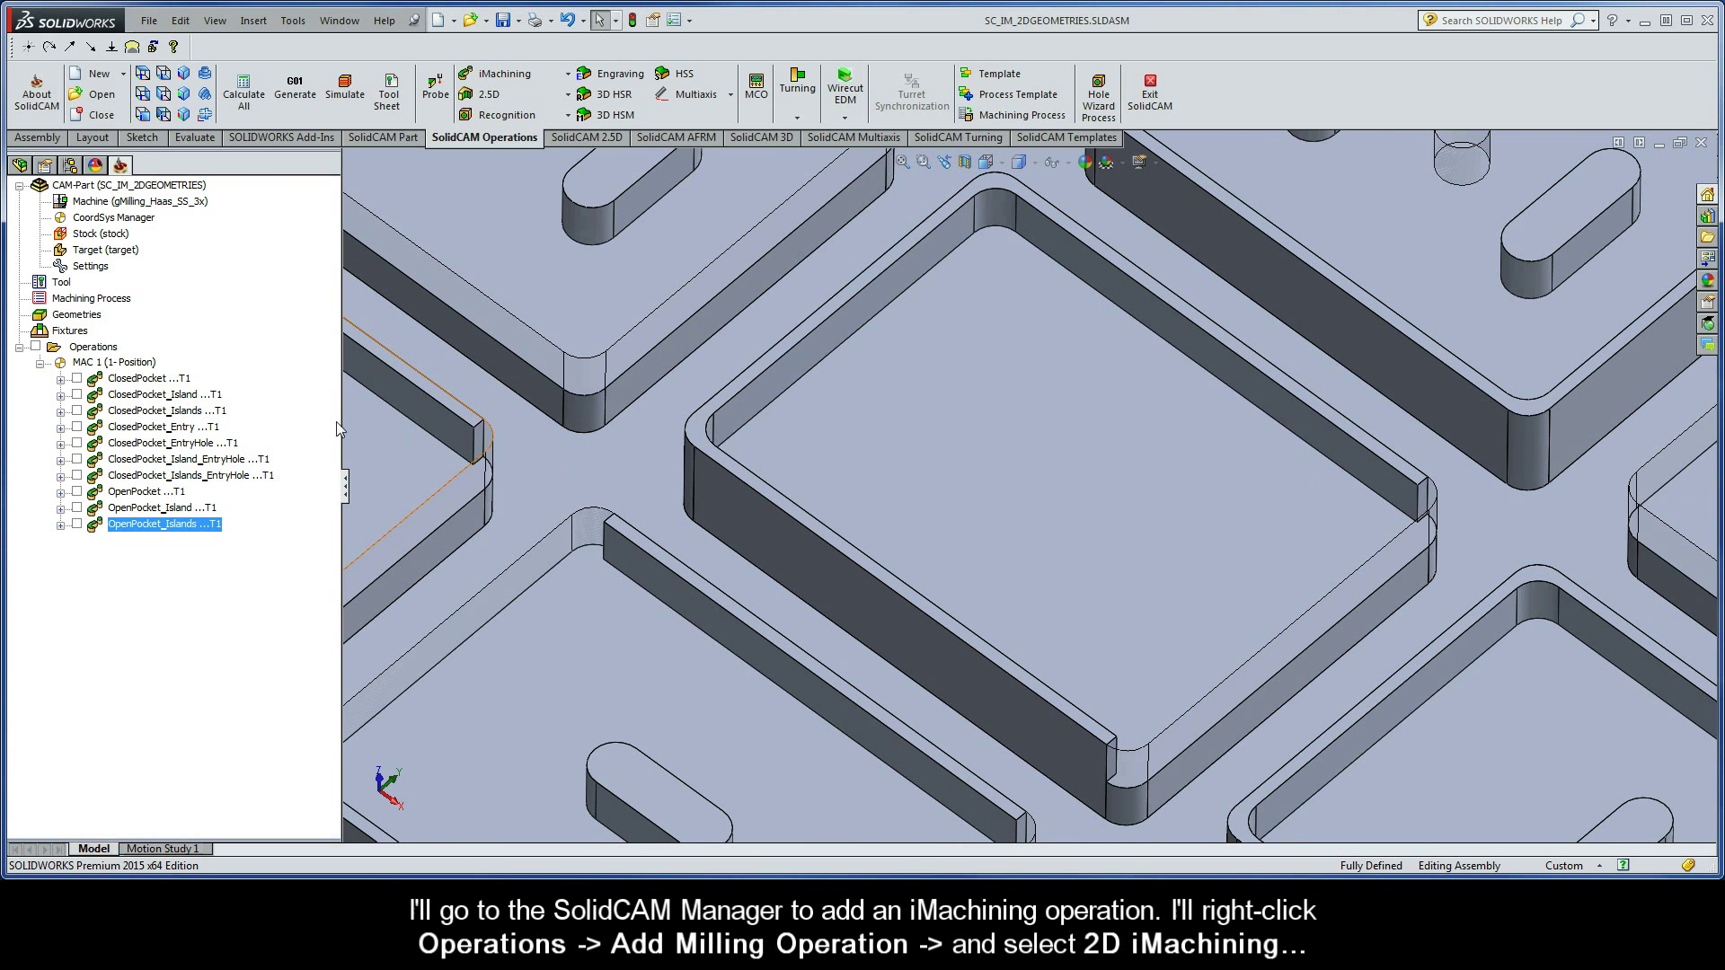
{"action": "right_click", "coordinate": [112, 351]}
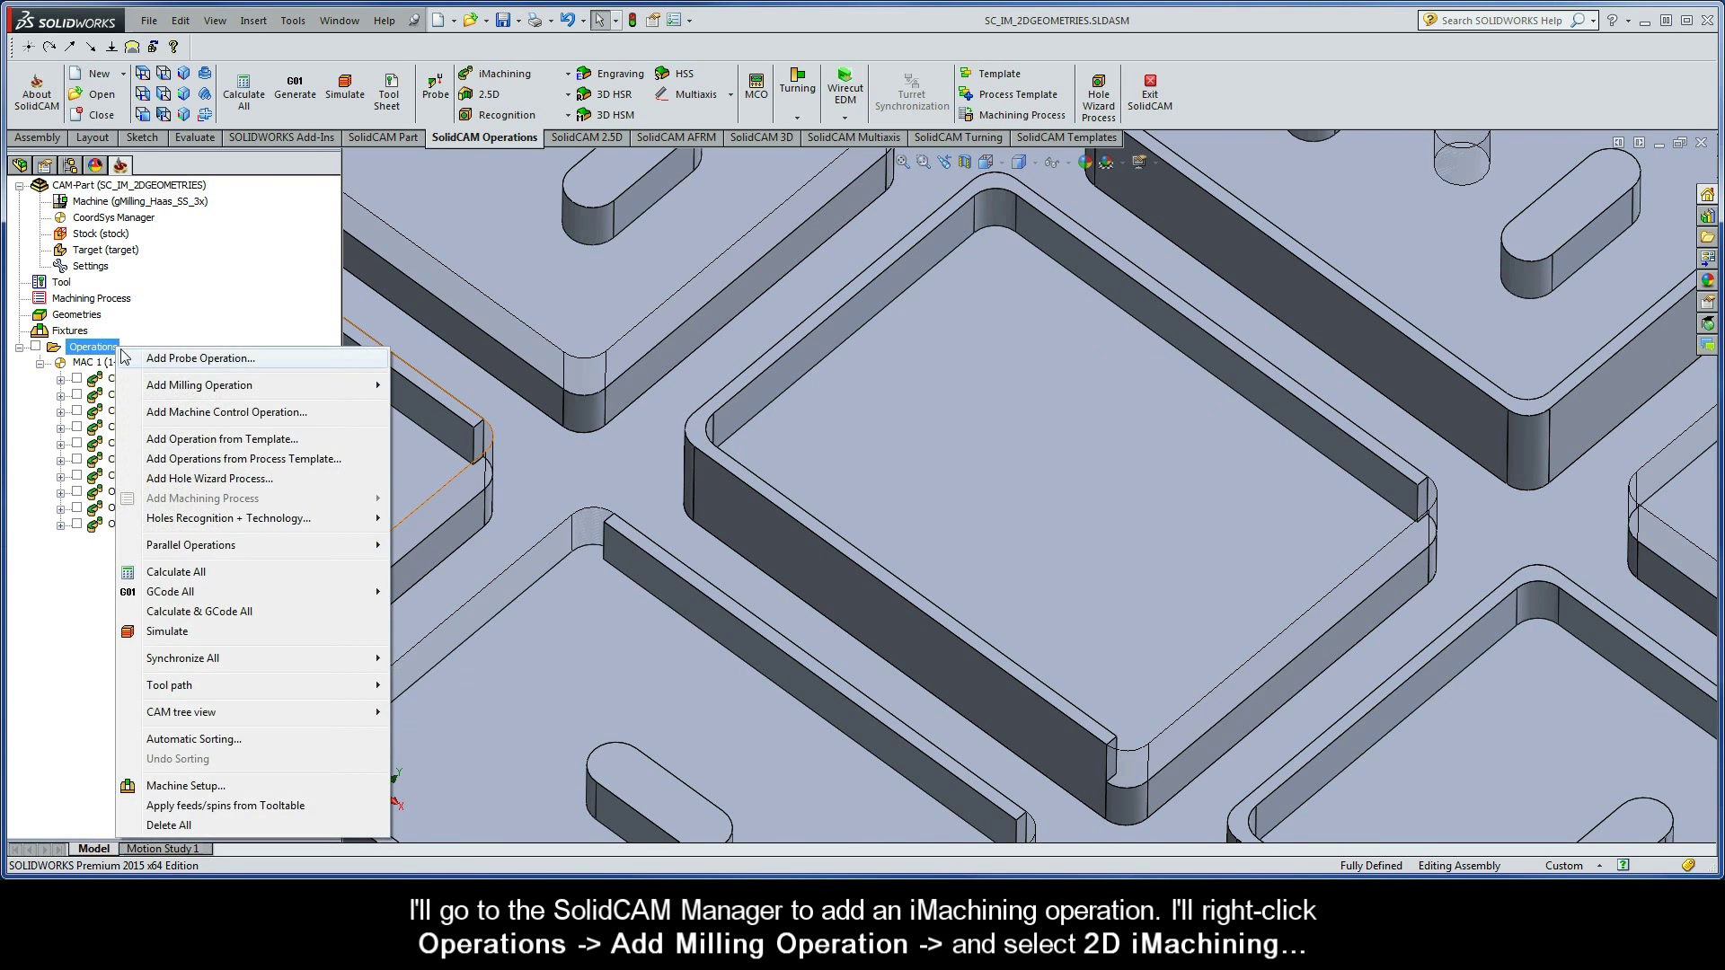
{"action": "mouse_move", "coordinate": [235, 395]}
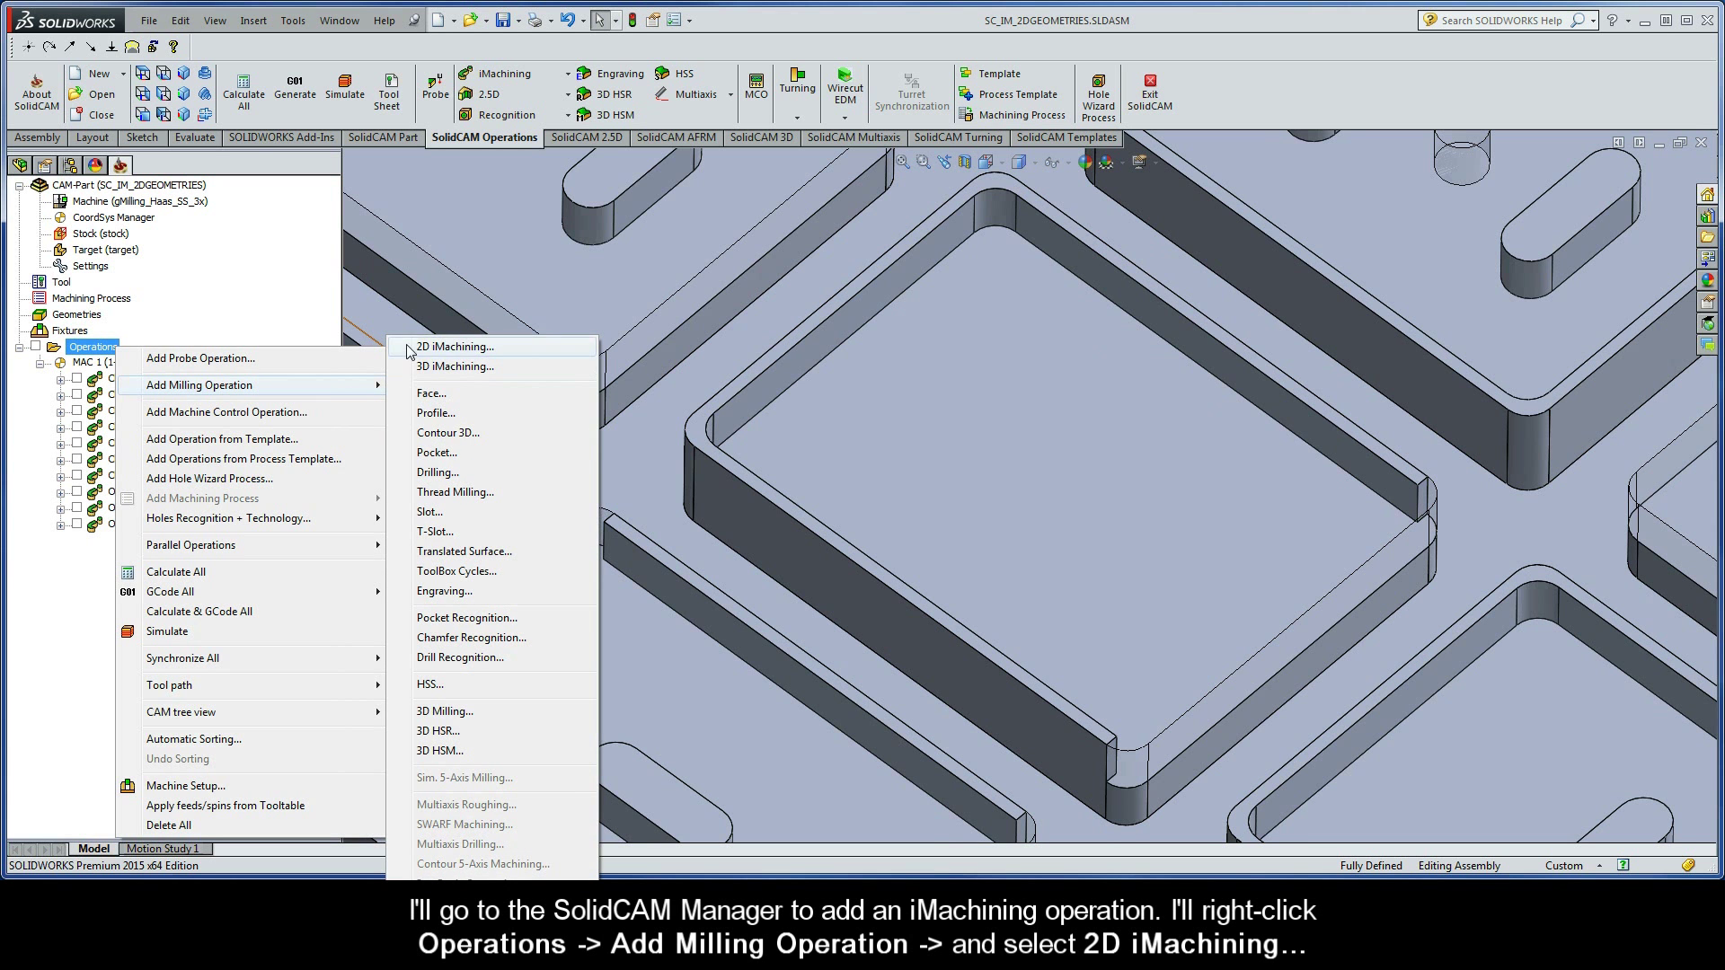
{"action": "left_click", "coordinate": [490, 347]}
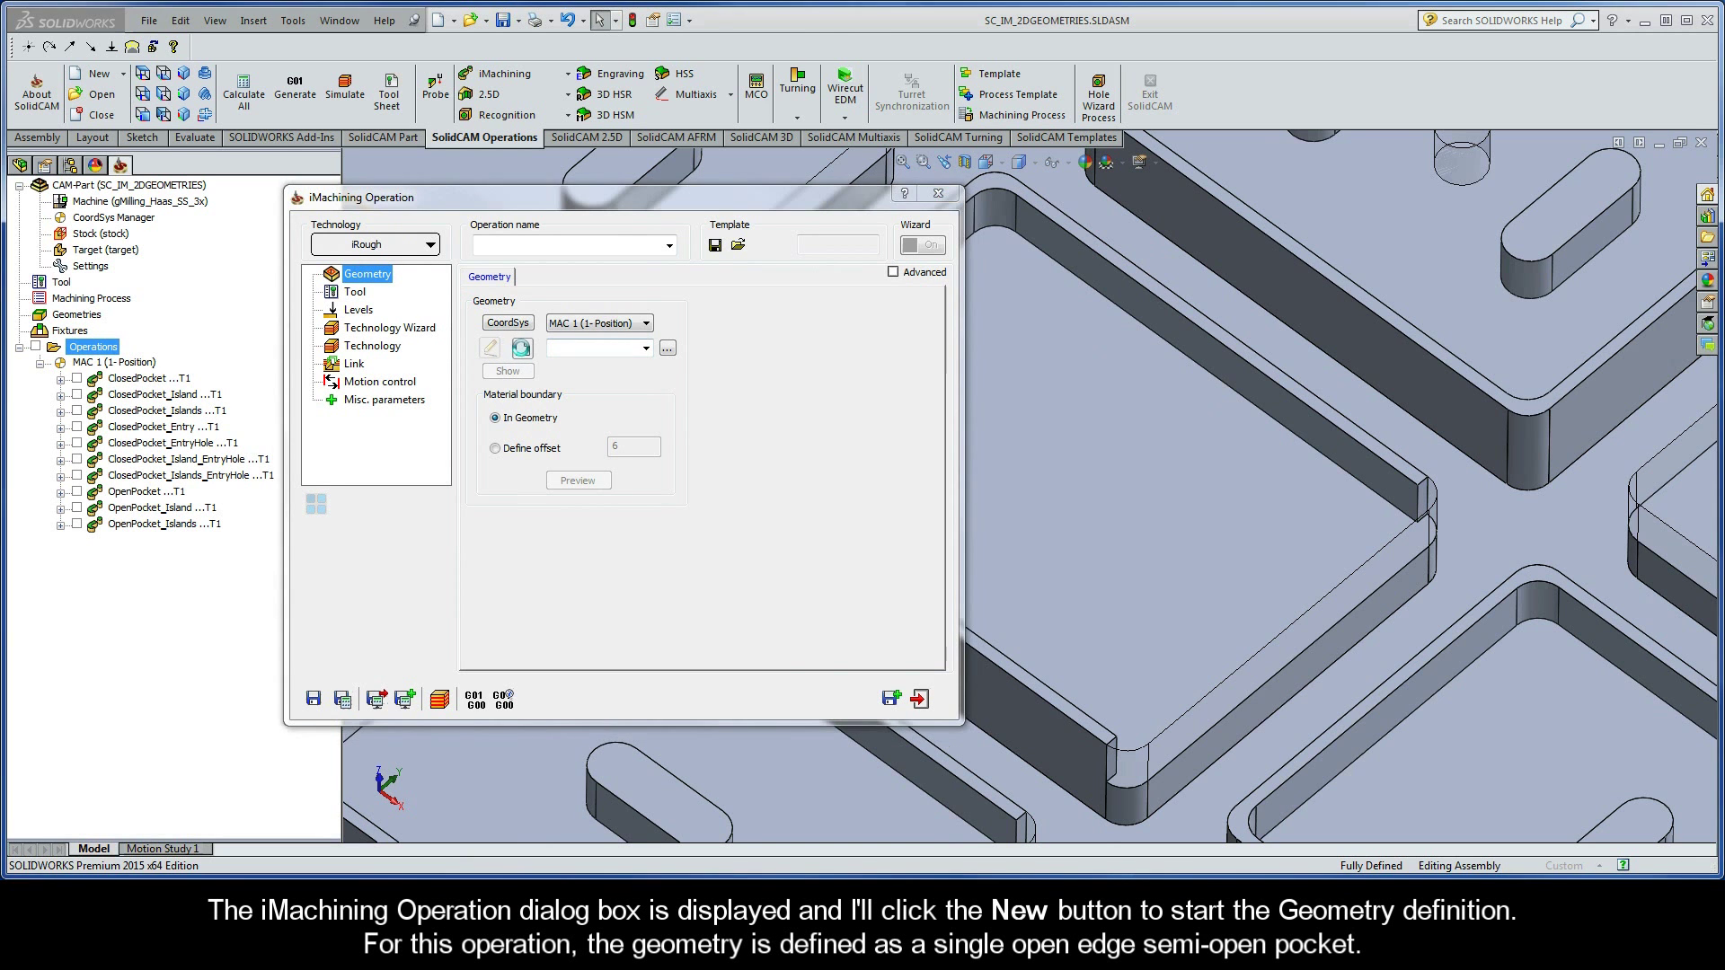
- Start a new geometry and define its chain along the semi-open pocket's lower contour, closing it with Auto-constant Z
{"action": "left_click", "coordinate": [522, 348]}
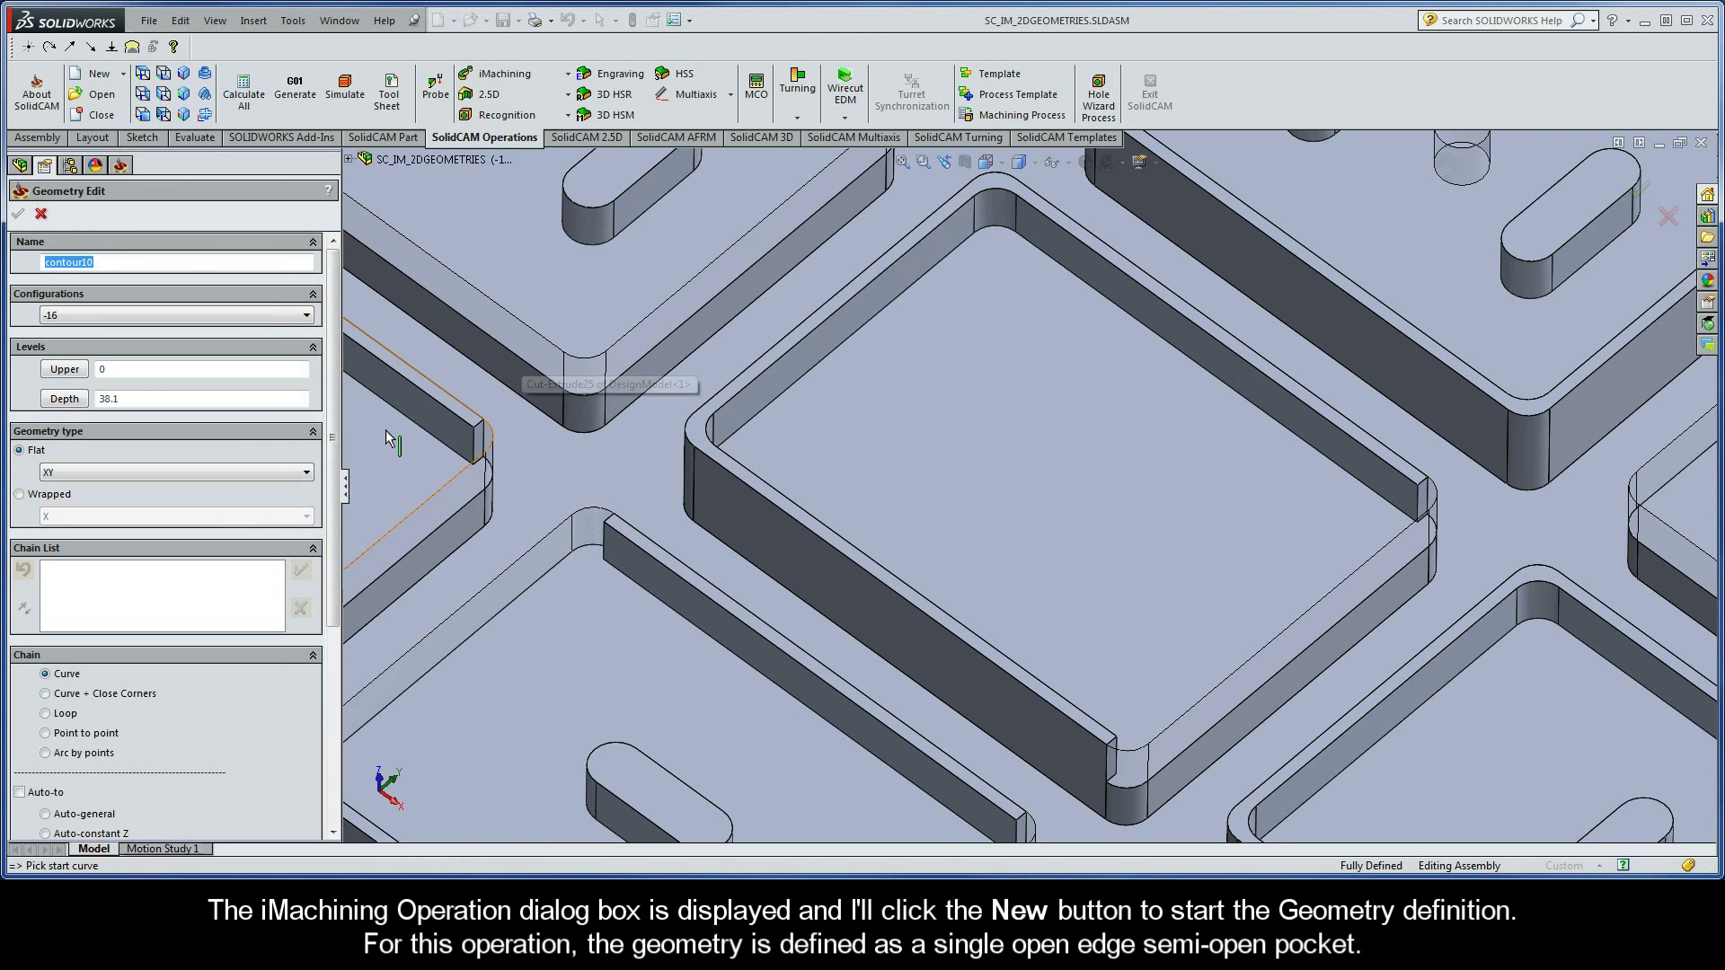
{"action": "left_click_drag", "start_coordinate": [340, 435], "coordinate": [332, 564]}
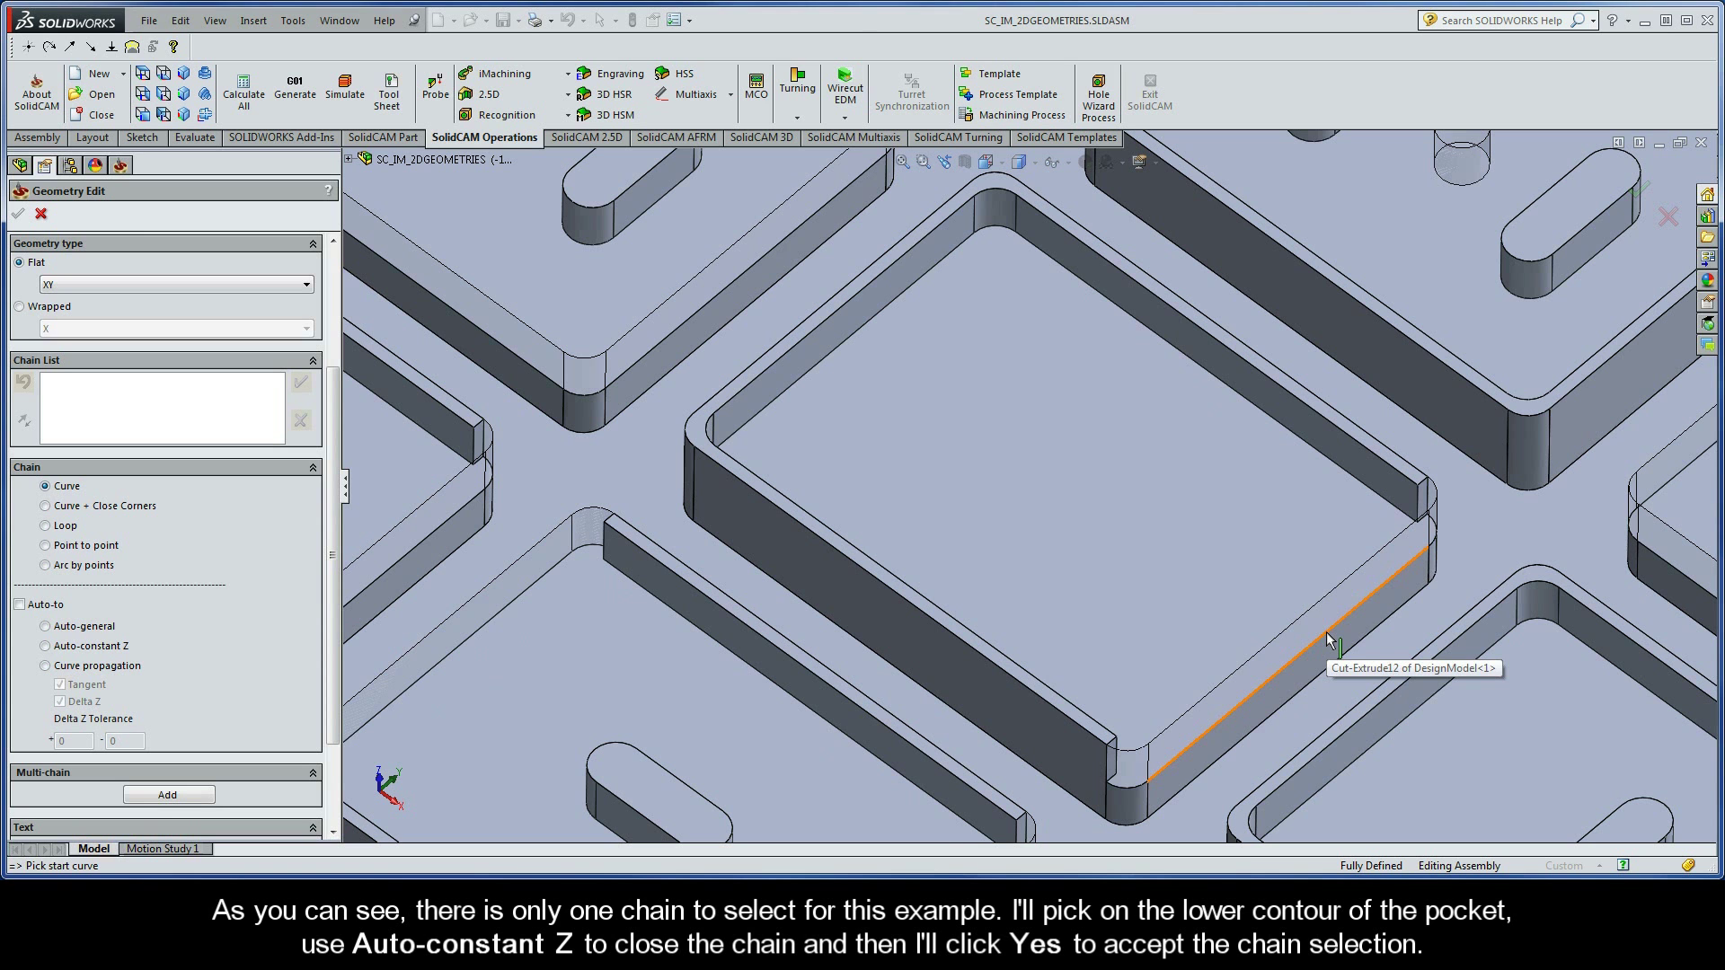
{"action": "left_click", "coordinate": [1390, 580]}
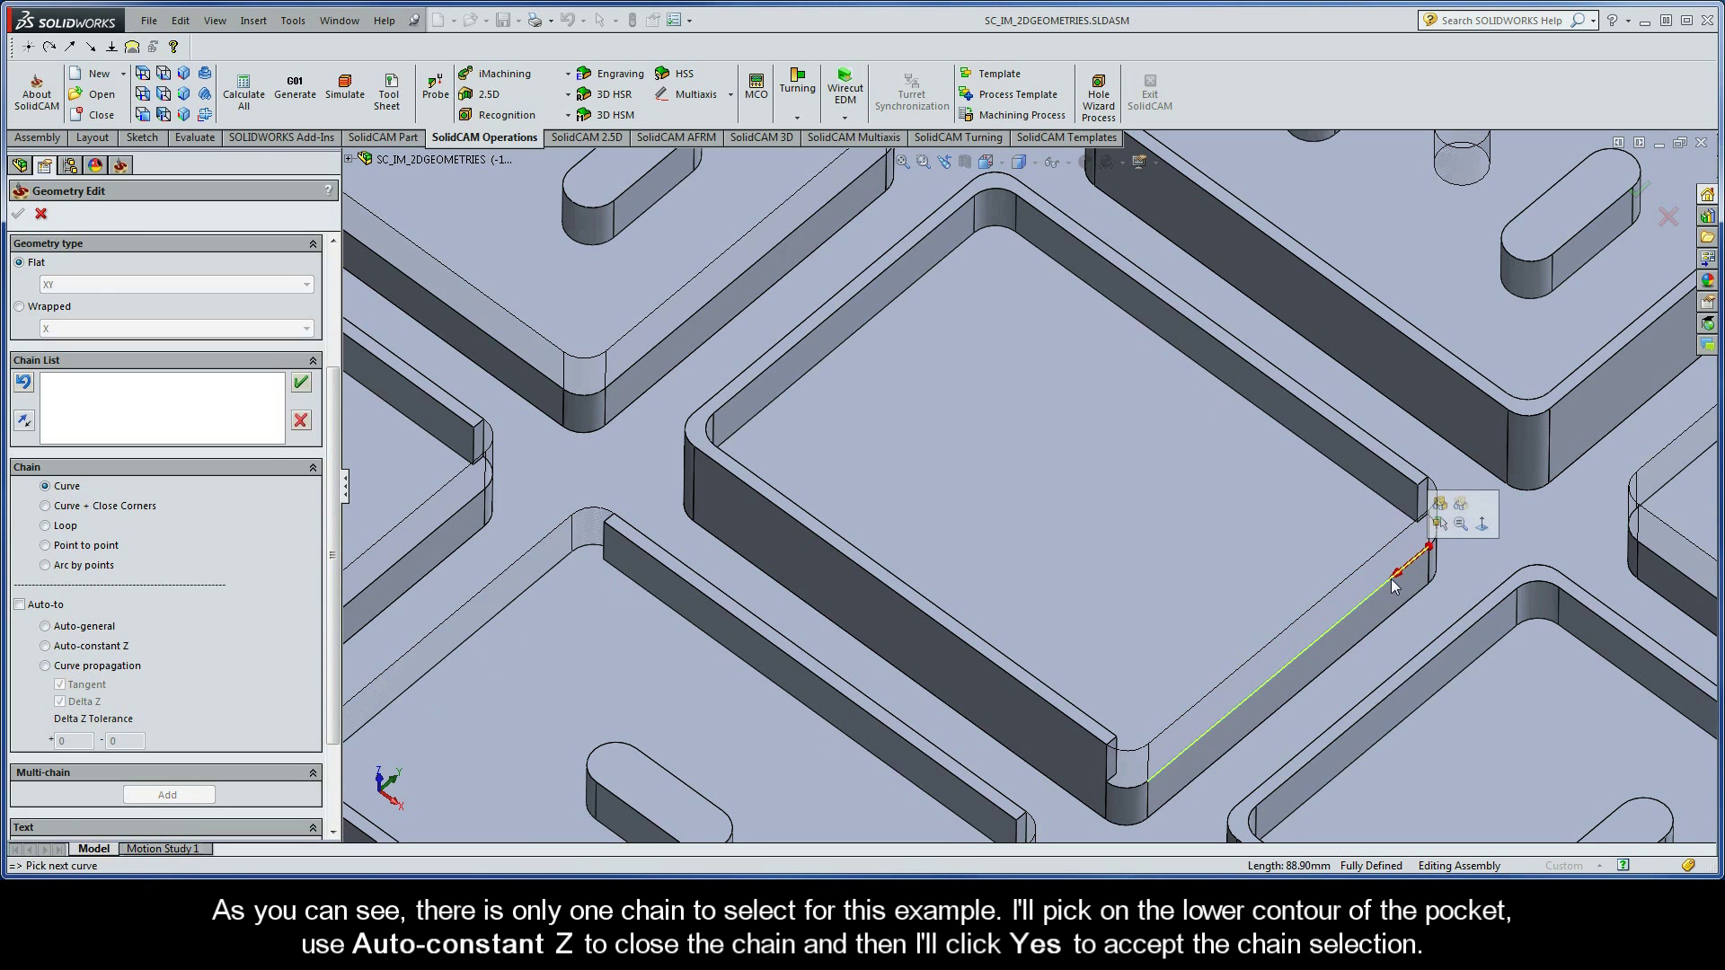
{"action": "left_click", "coordinate": [45, 646]}
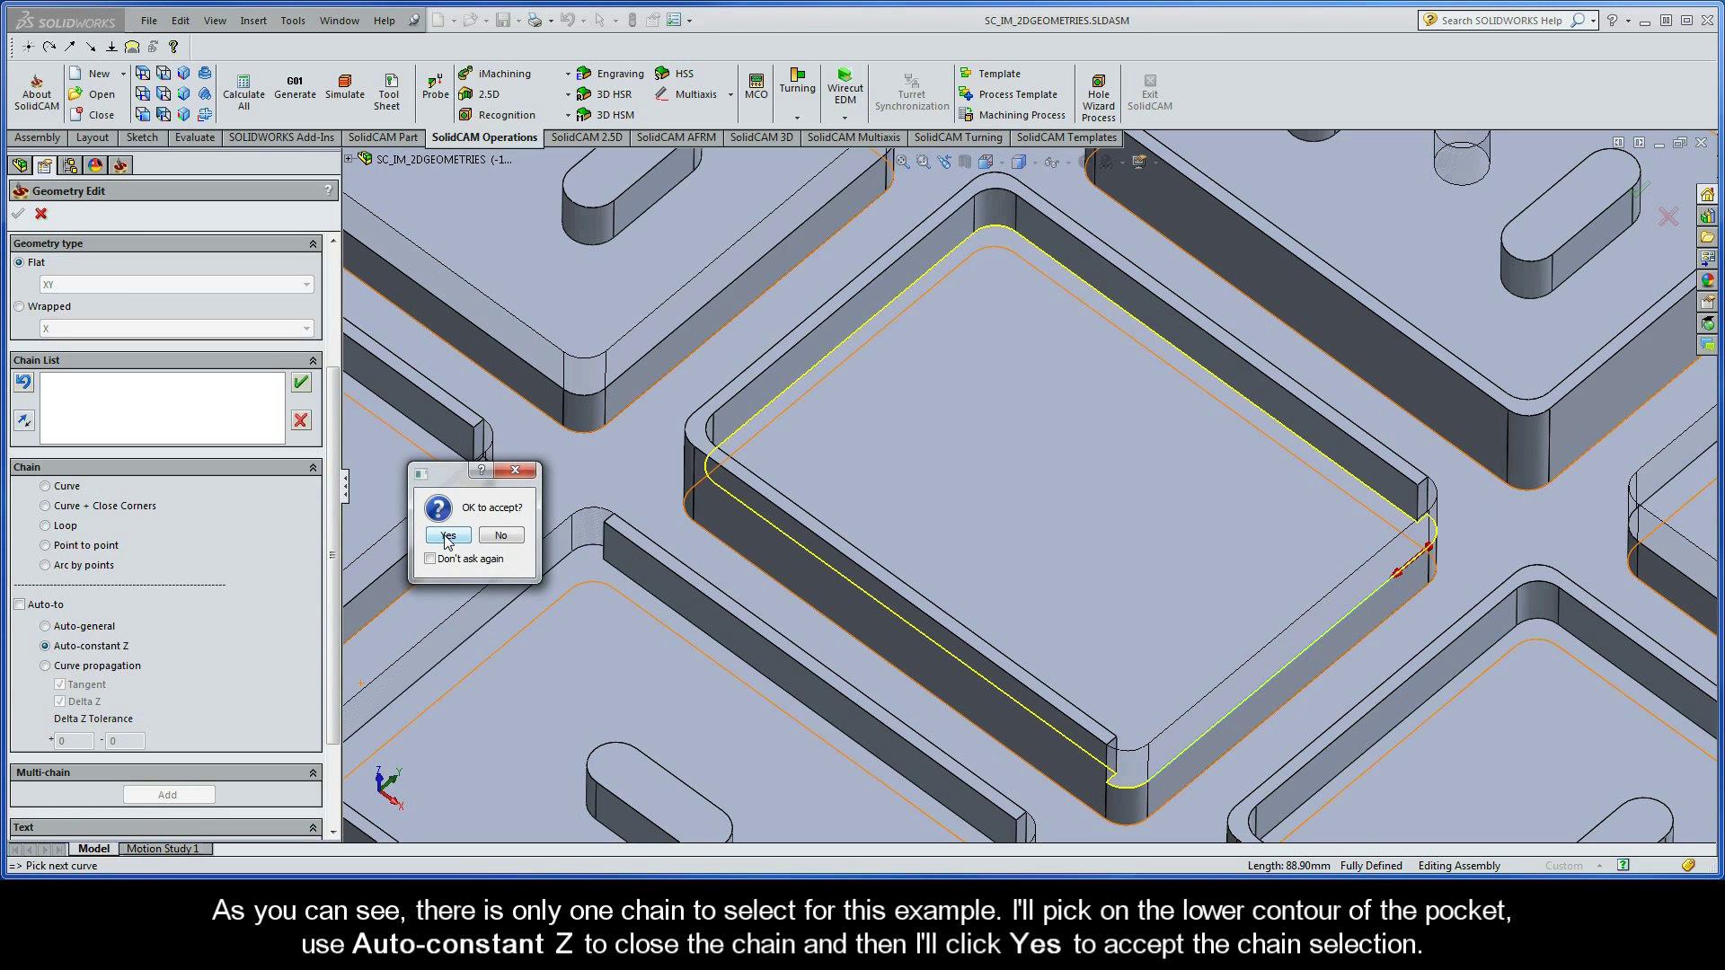
{"action": "left_click", "coordinate": [446, 536]}
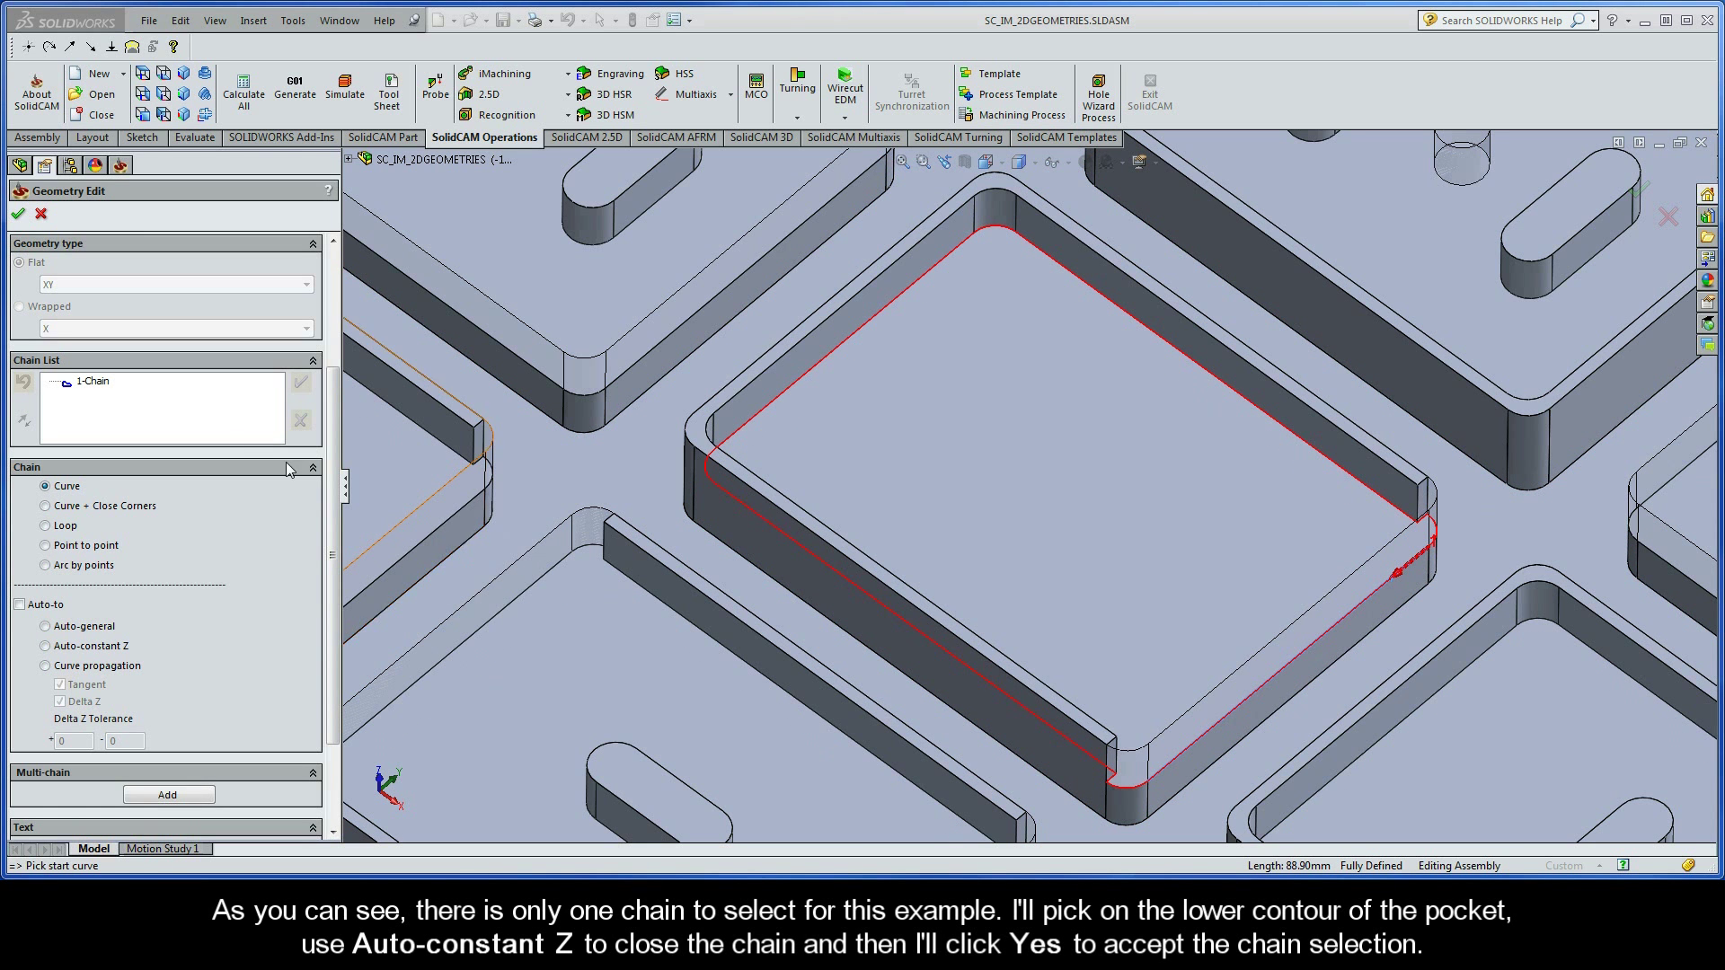
- Mark the chain's entities from one corner arc to the other along the pocket's open side as open using From/To entities, and confirm the geometry
{"action": "right_click", "coordinate": [105, 384]}
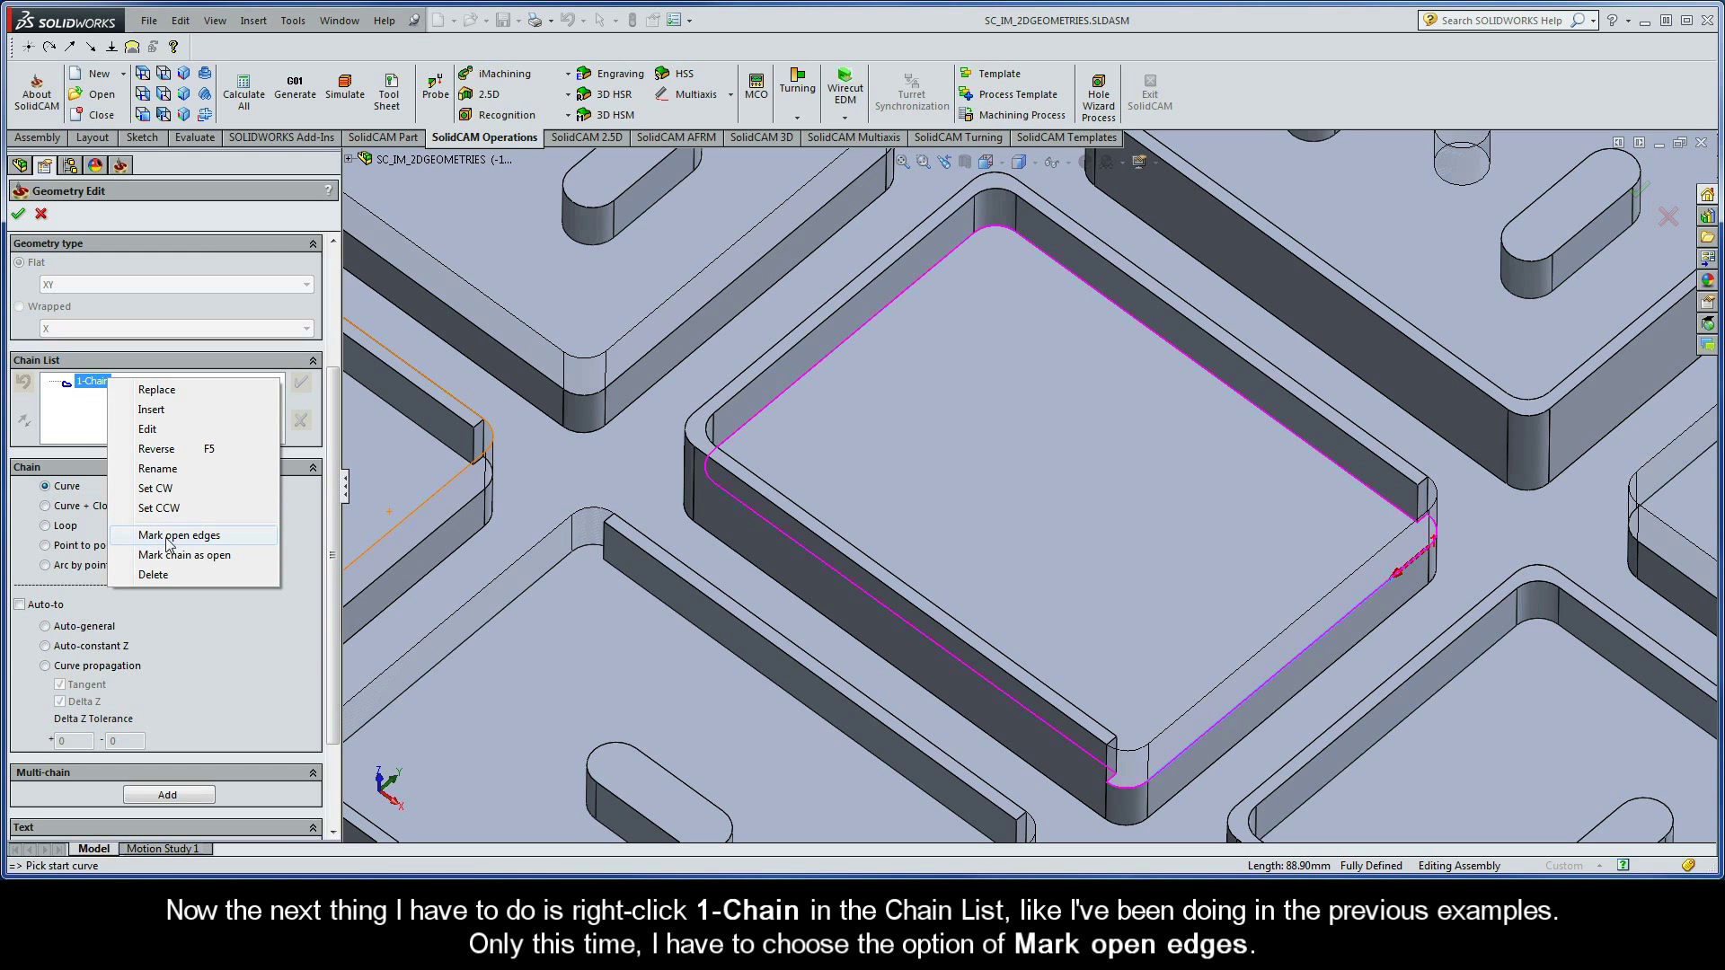
{"action": "left_click", "coordinate": [223, 537]}
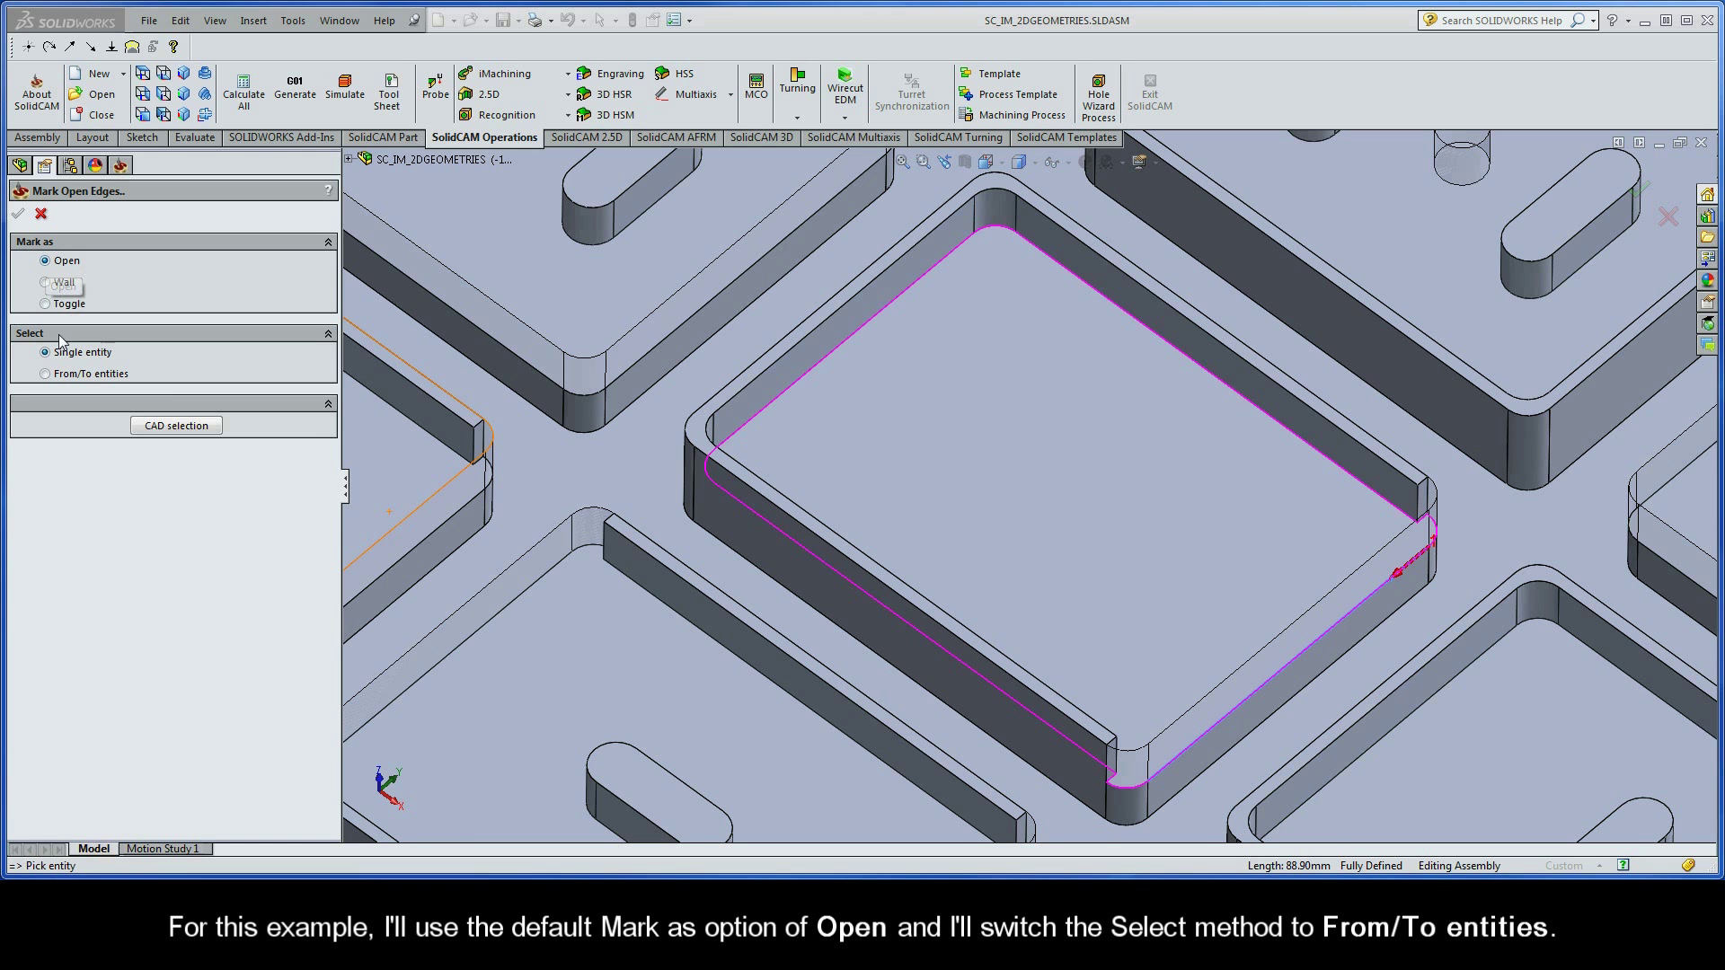
{"action": "left_click", "coordinate": [45, 373]}
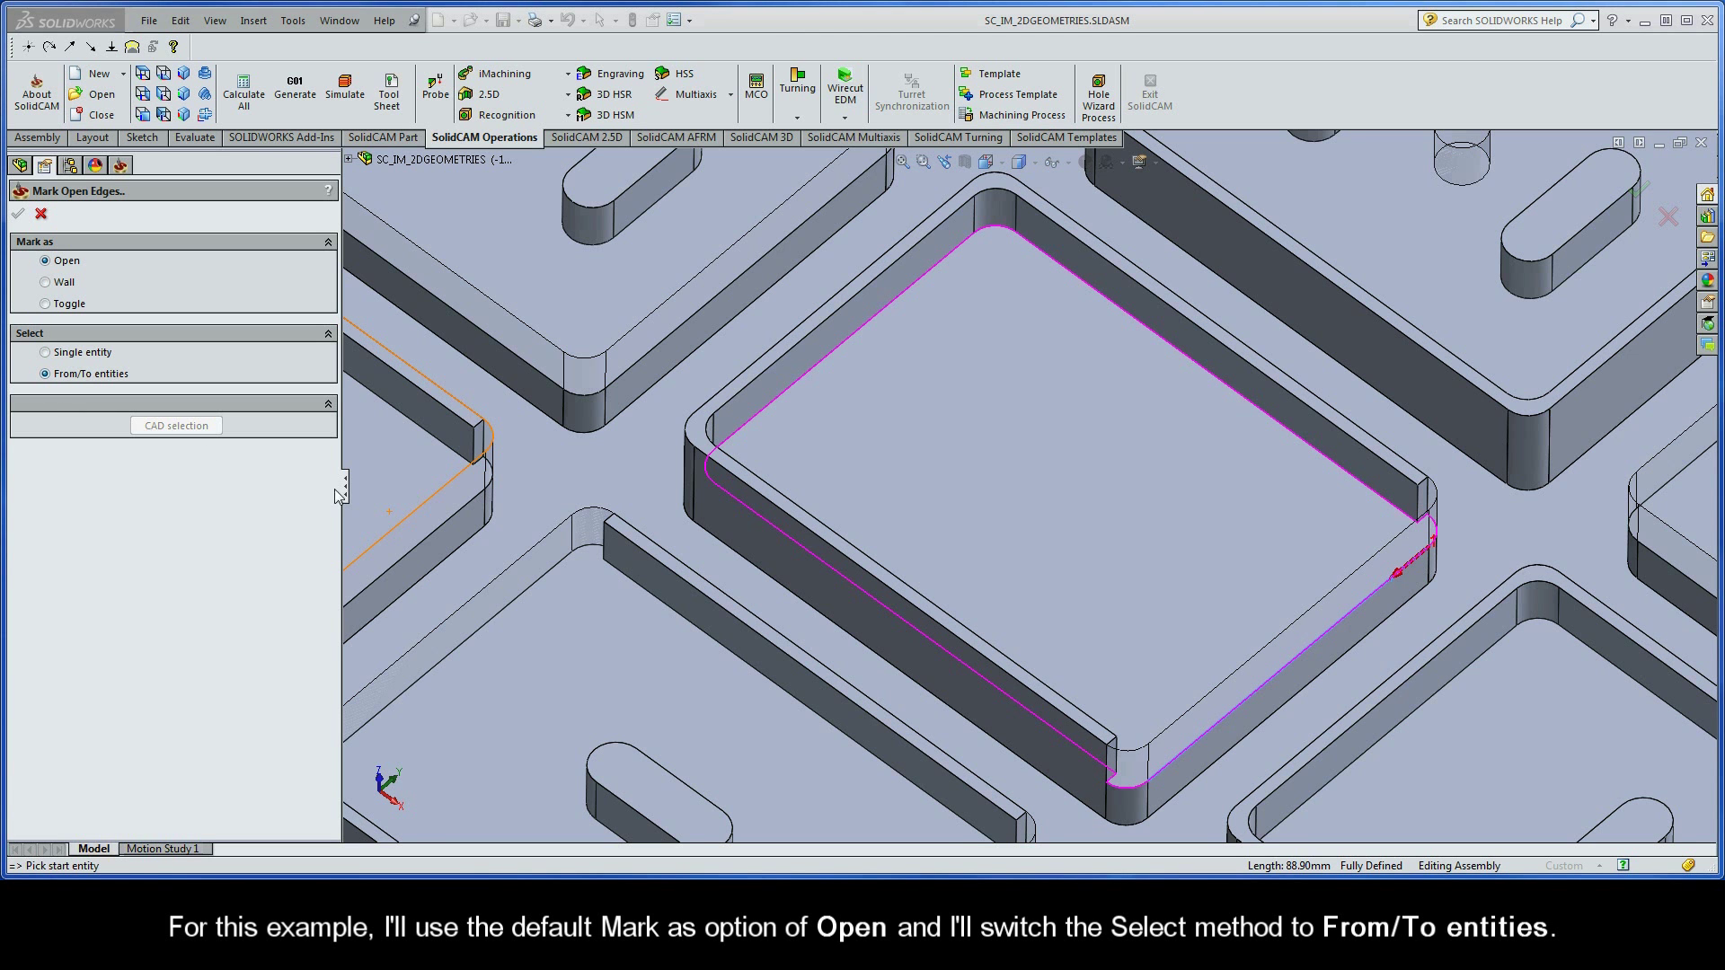
{"action": "left_click", "coordinate": [1434, 539]}
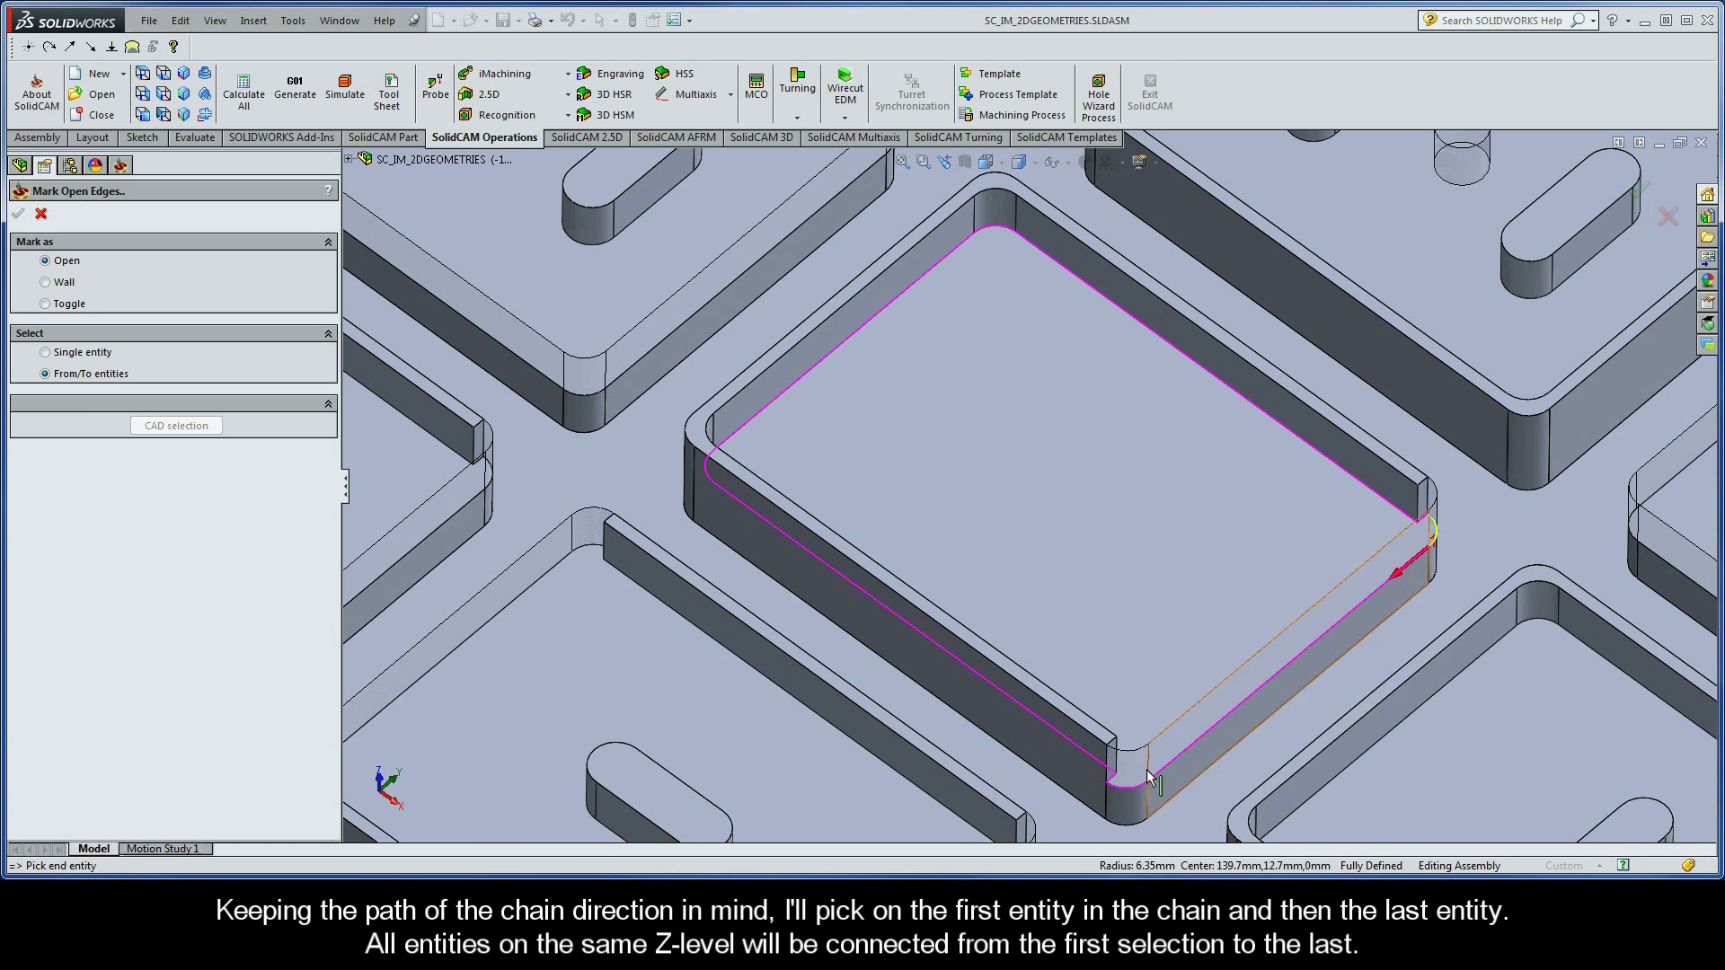
{"action": "left_click", "coordinate": [1116, 787]}
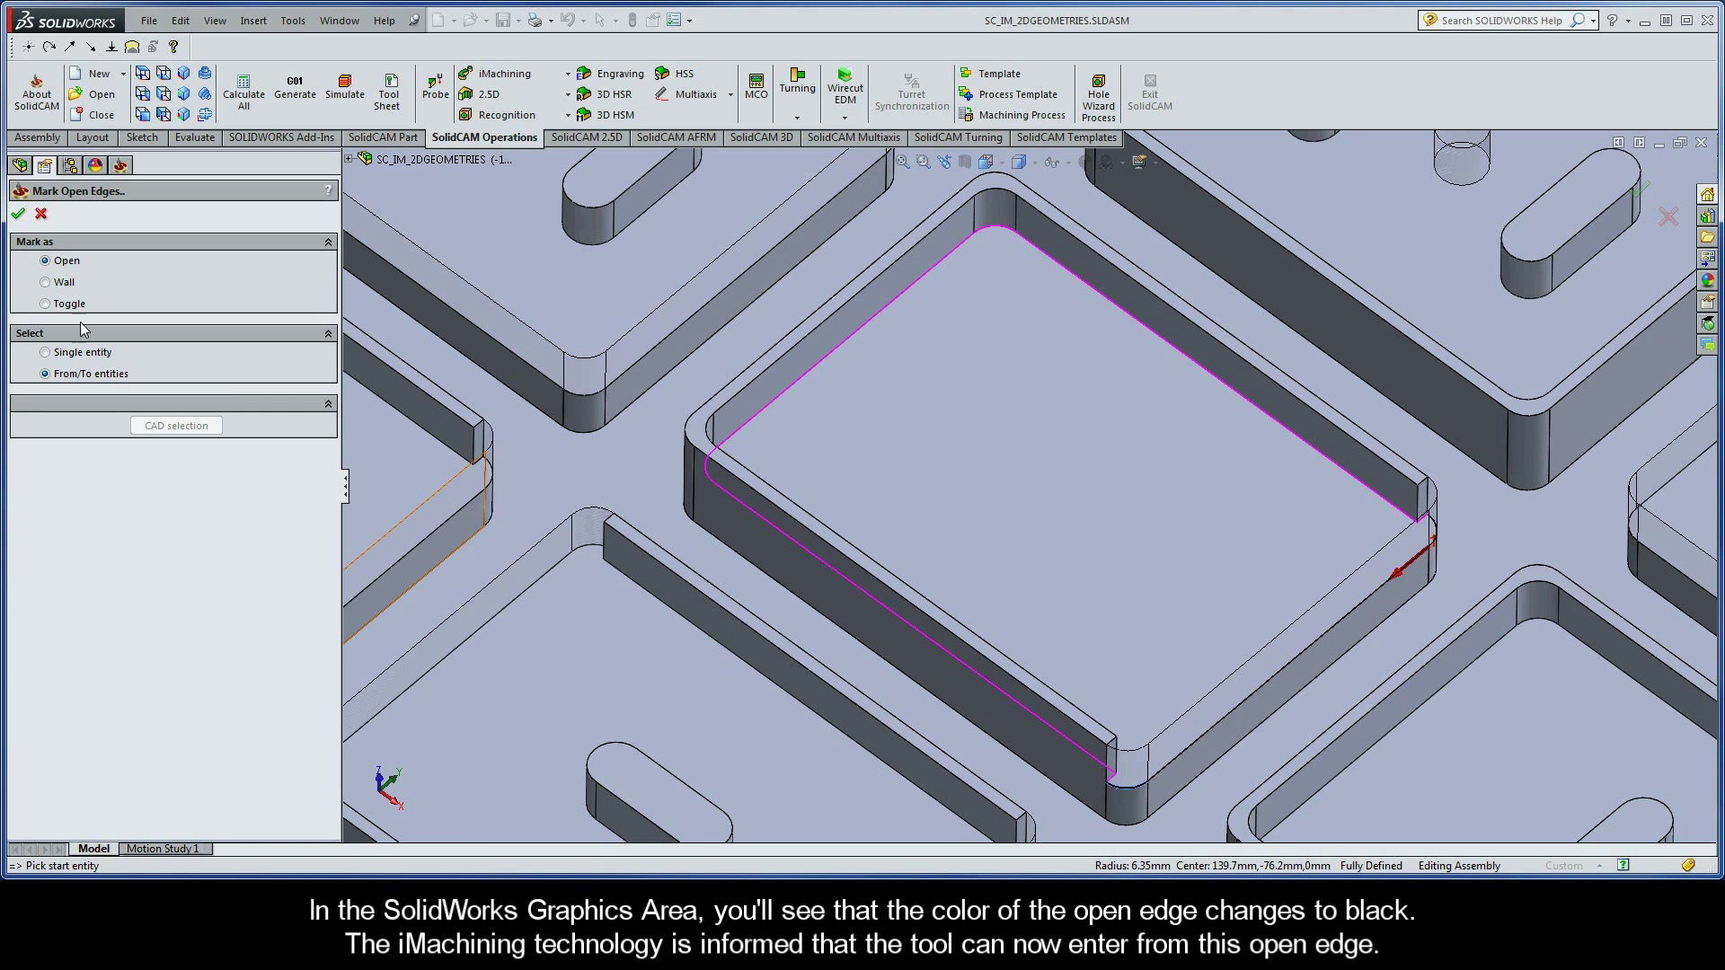
{"action": "left_click", "coordinate": [18, 214]}
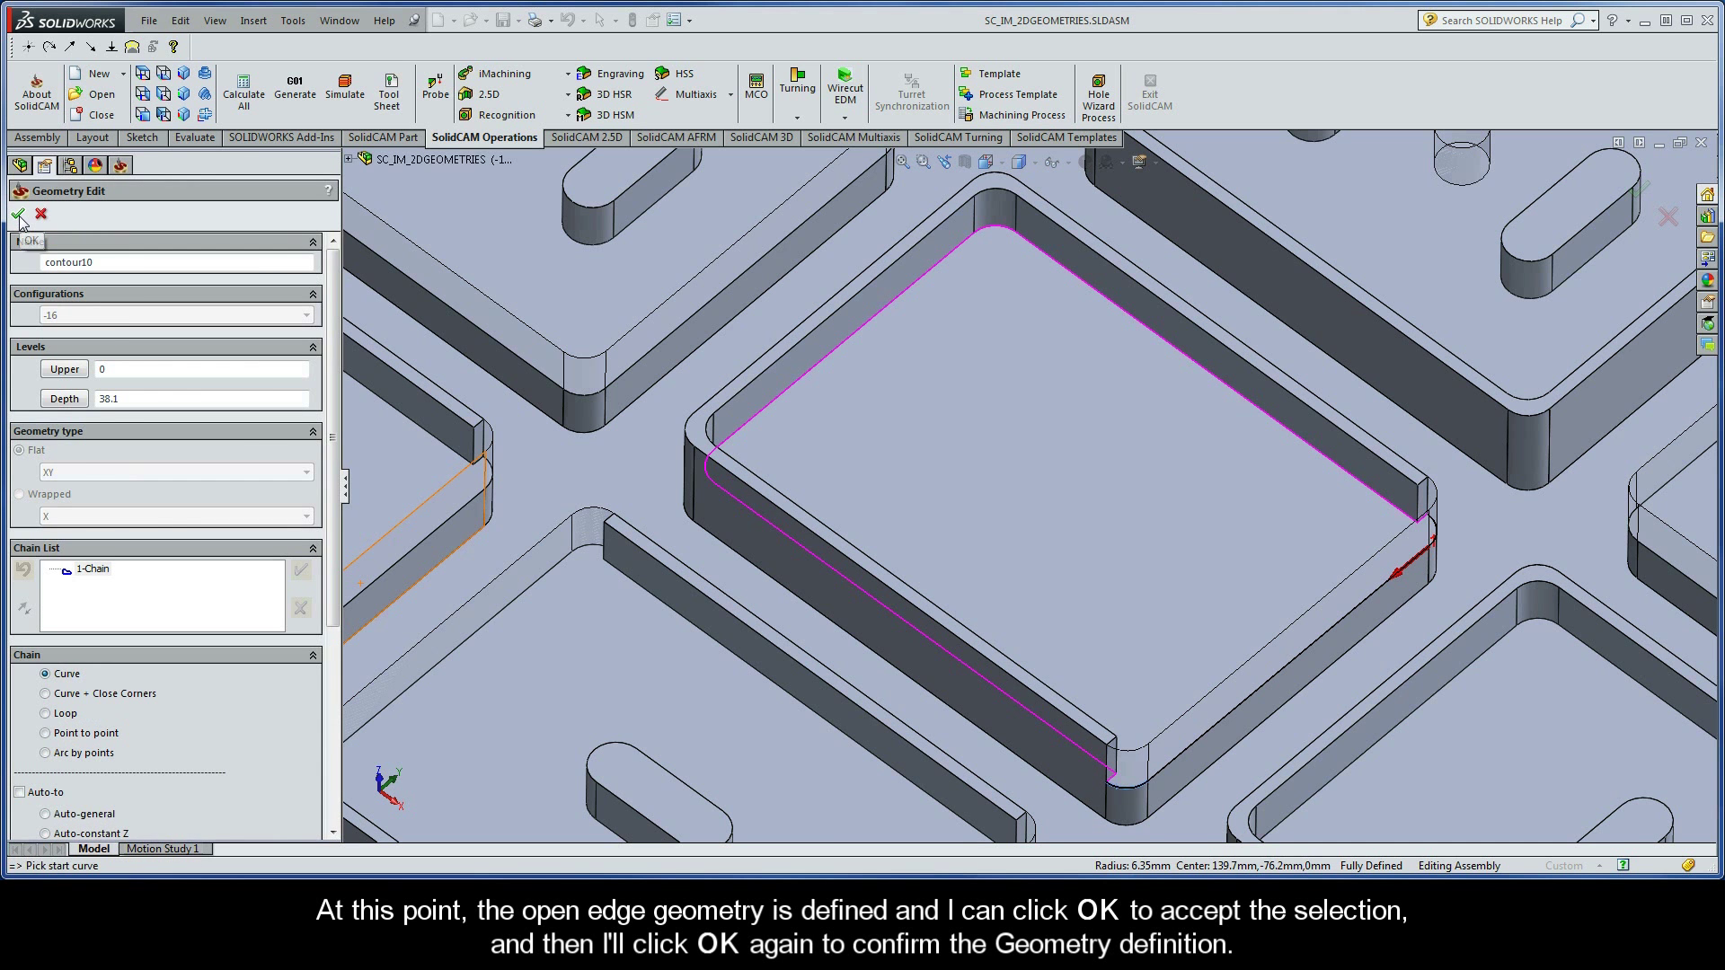
{"action": "left_click", "coordinate": [18, 214]}
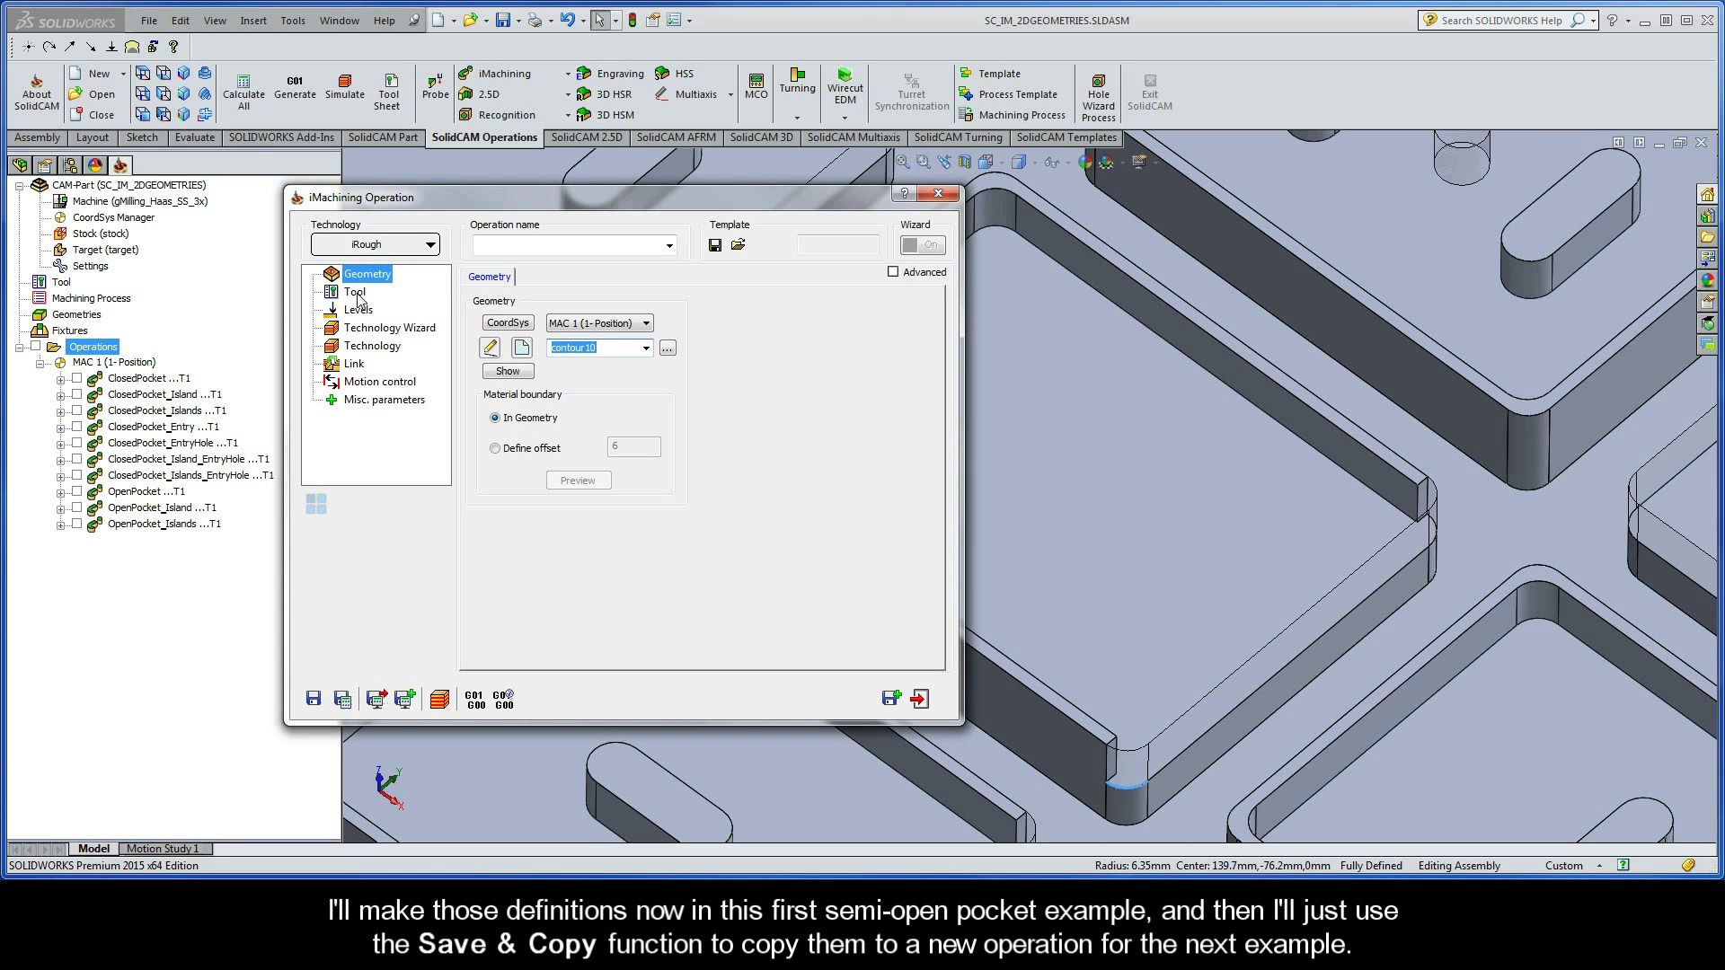
- Assign tool number 1, the 8 mm end mill from the part tool table, to the operation
{"action": "left_click", "coordinate": [356, 294]}
{"action": "left_click", "coordinate": [575, 527]}
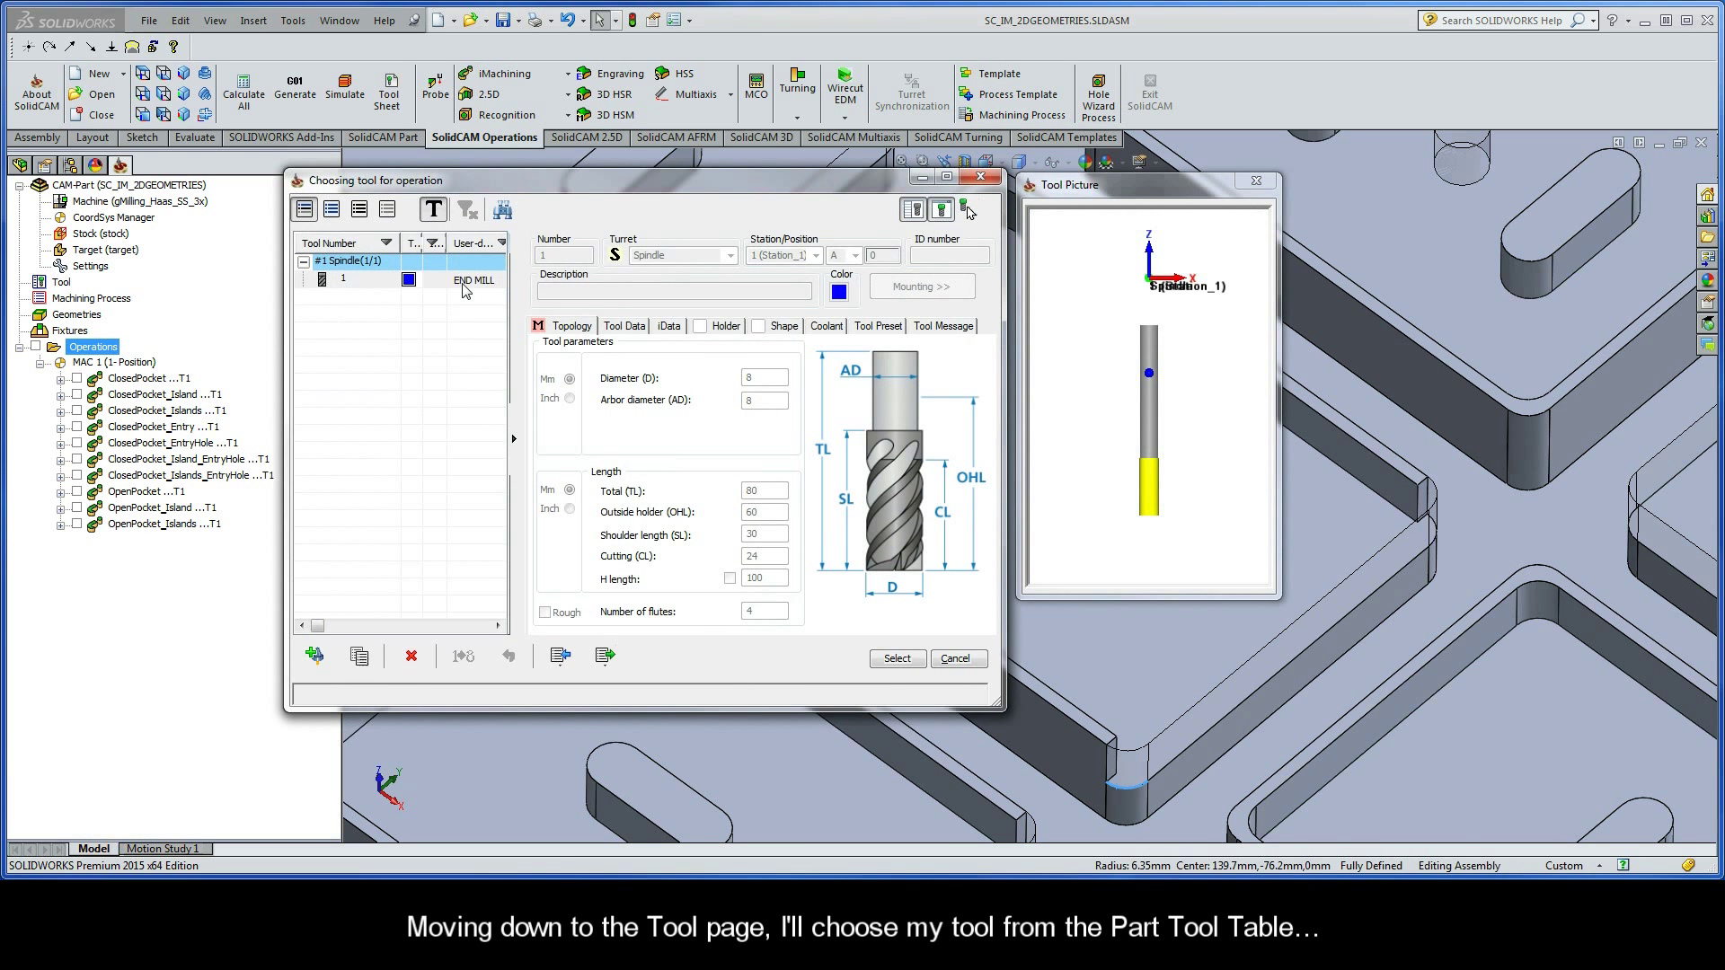
{"action": "left_click", "coordinate": [465, 283]}
{"action": "left_click", "coordinate": [894, 661]}
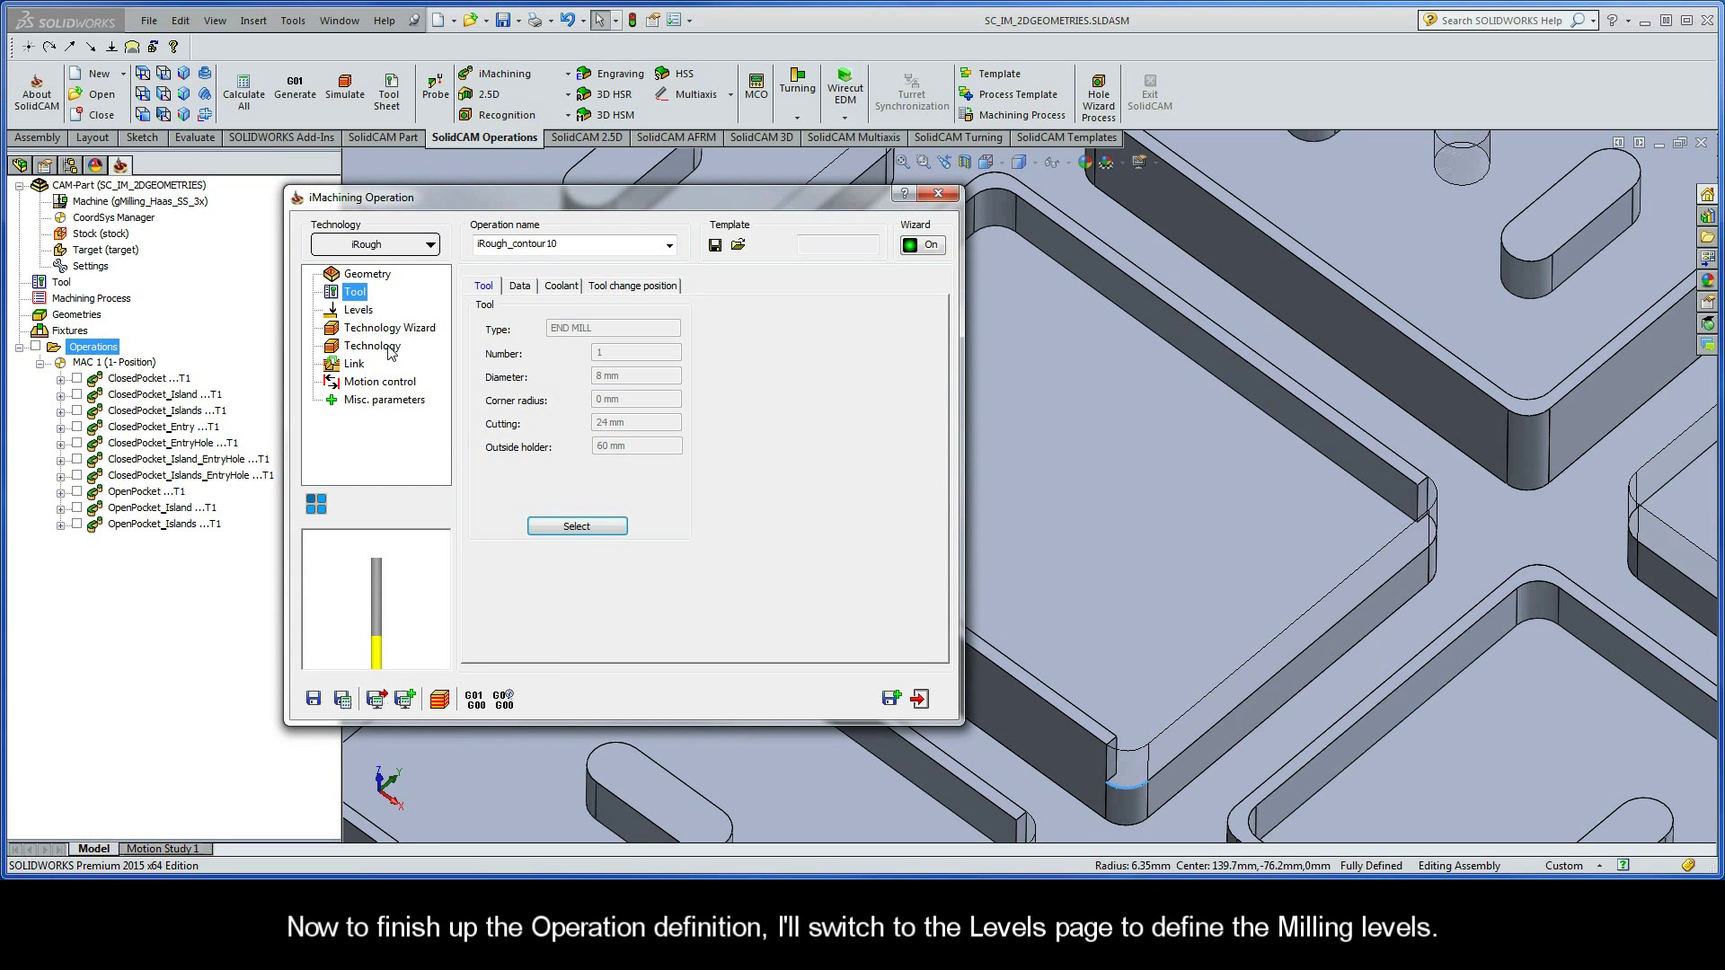
- Define the upper level at 0 from the stock's top face and the pocket depth at 12.7 from the pocket's bottom edge
{"action": "left_click", "coordinate": [359, 310]}
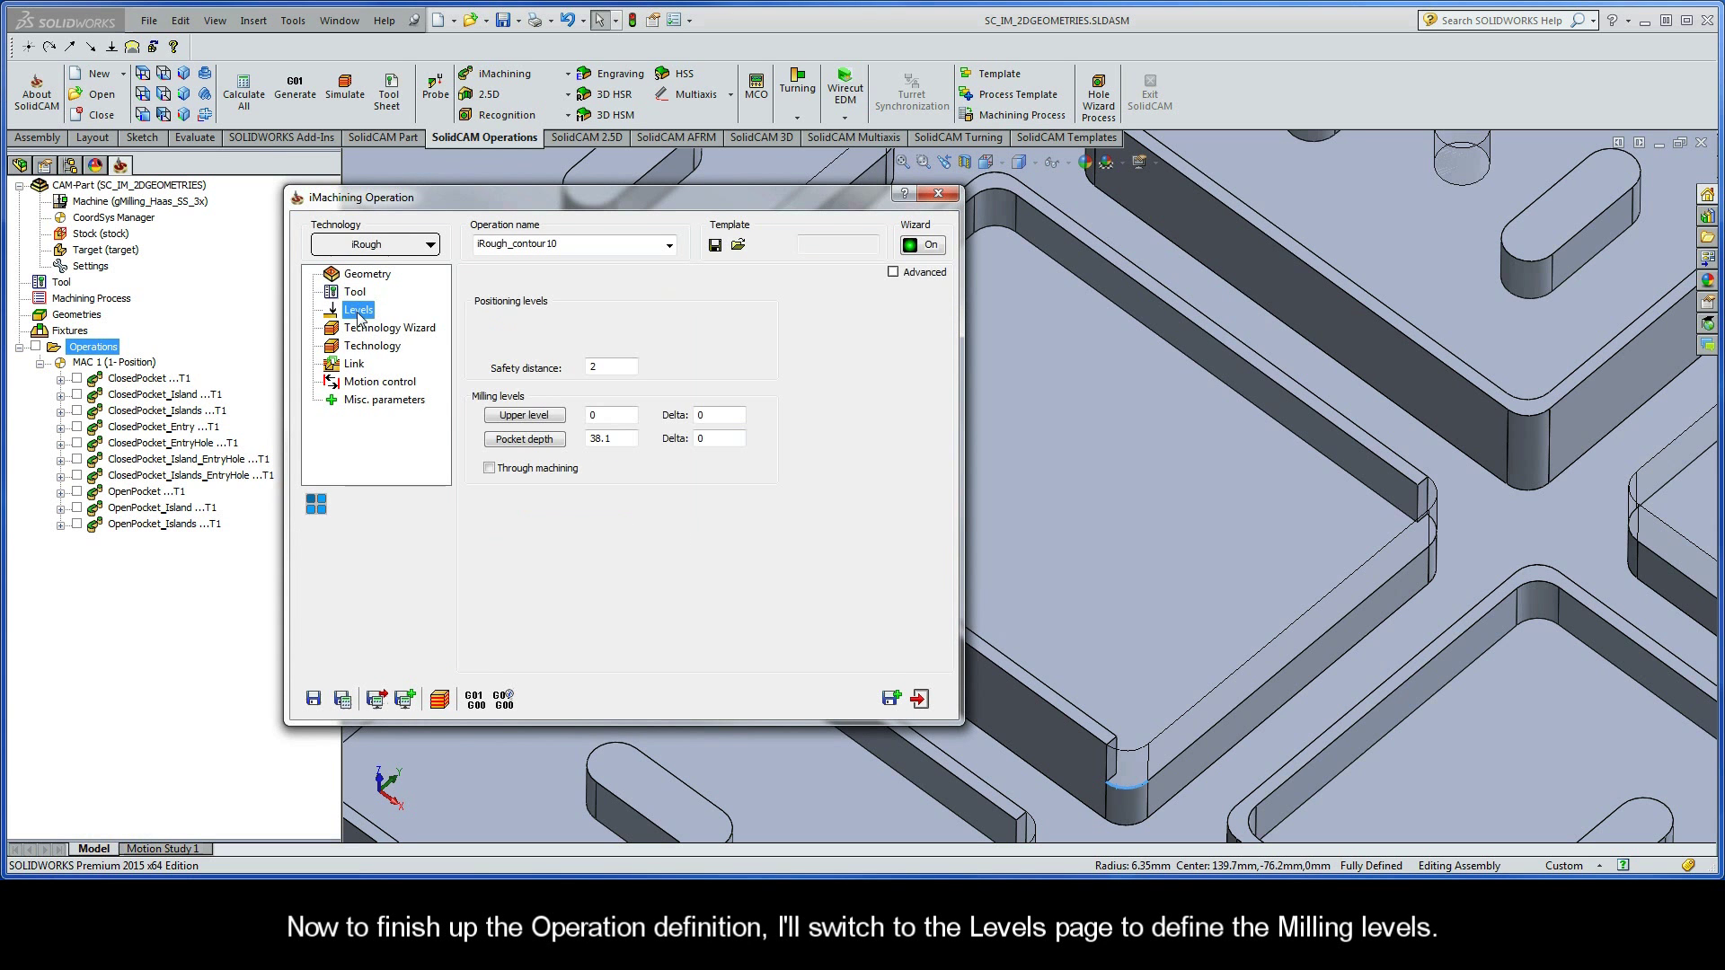
{"action": "left_click", "coordinate": [525, 417]}
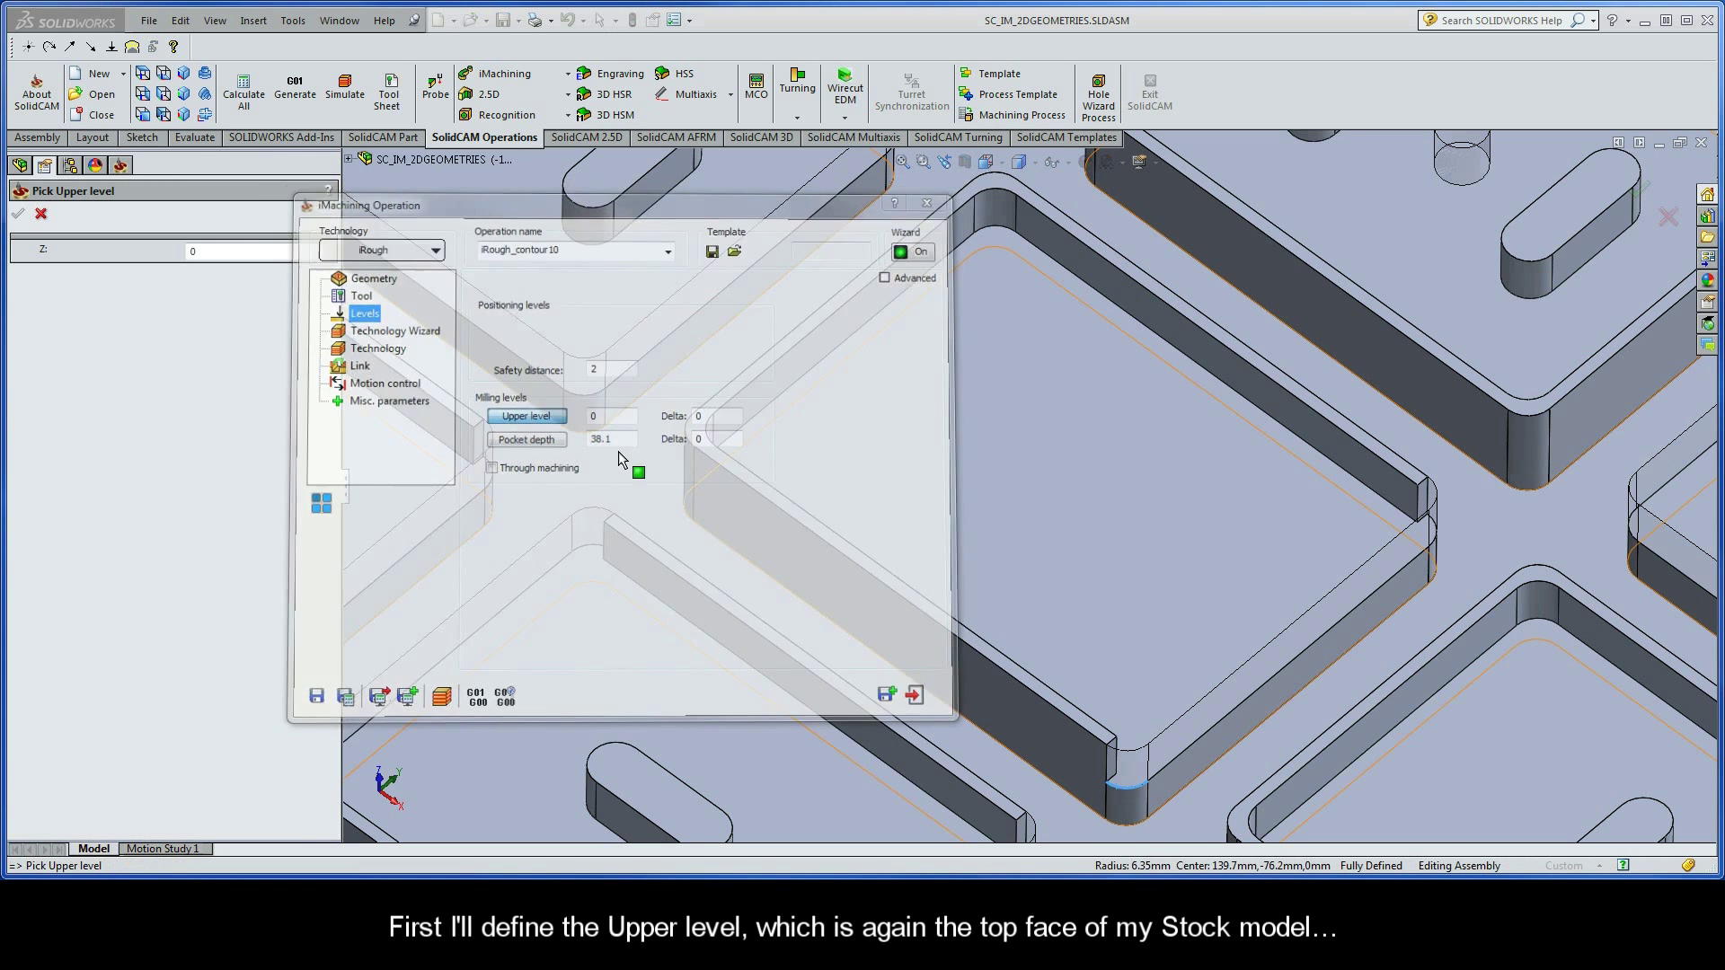
{"action": "left_click", "coordinate": [758, 442]}
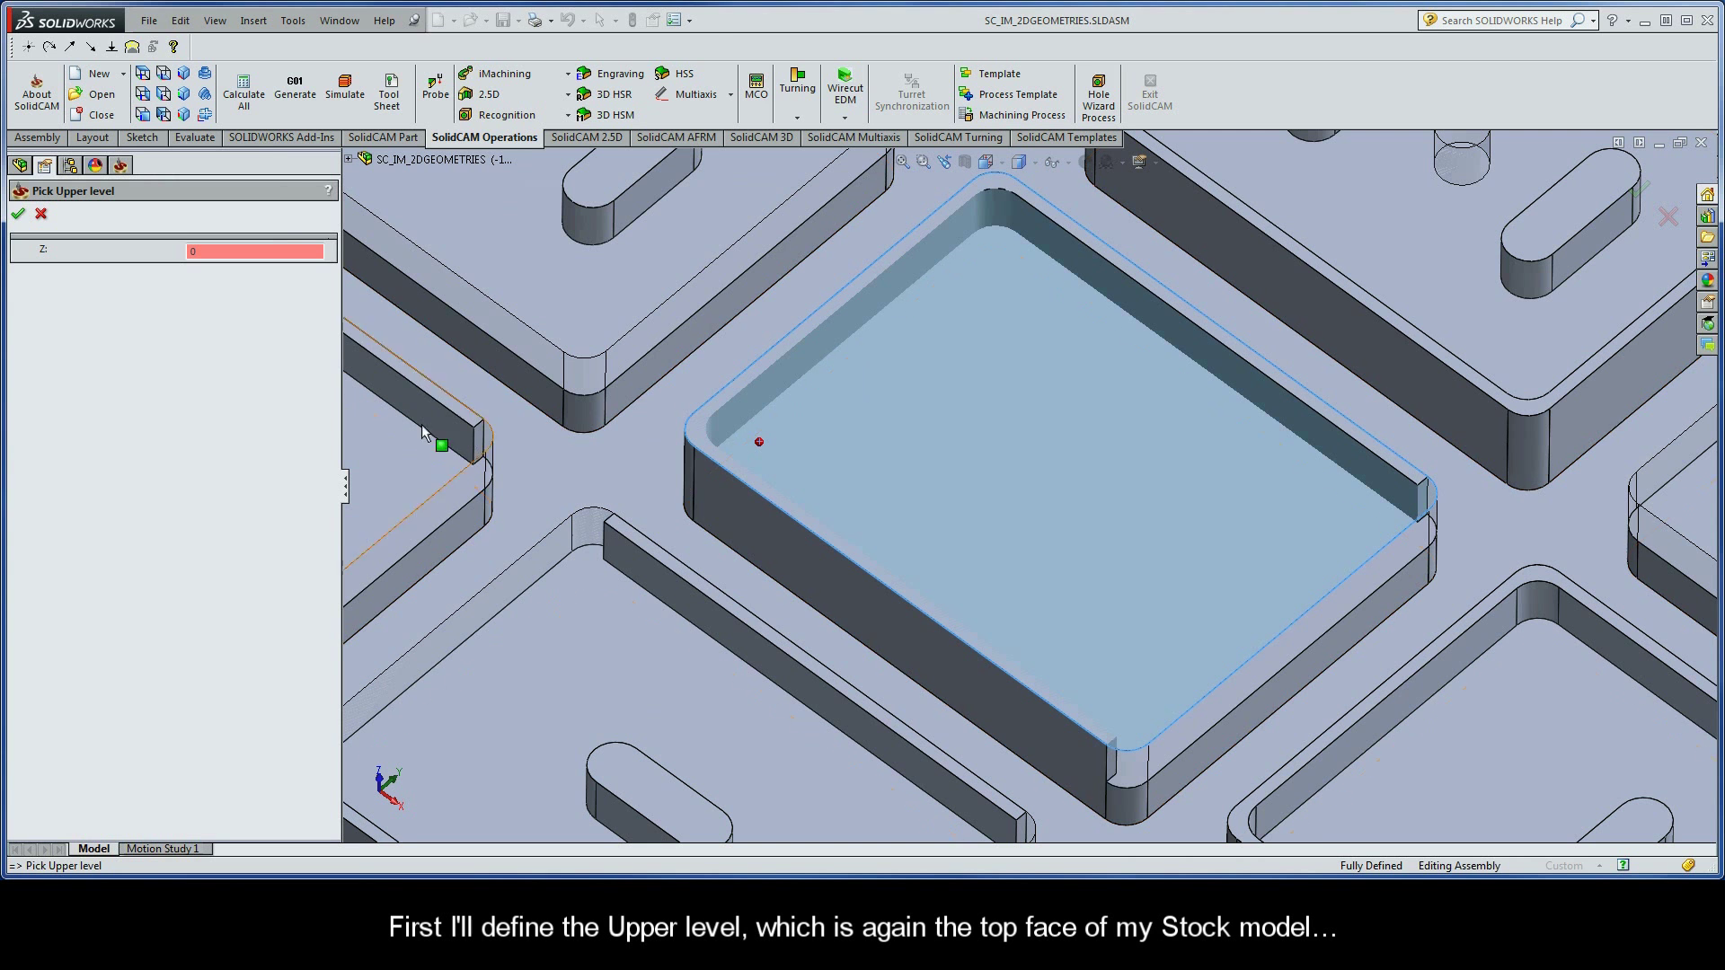
{"action": "left_click", "coordinate": [18, 214]}
{"action": "left_click", "coordinate": [525, 439]}
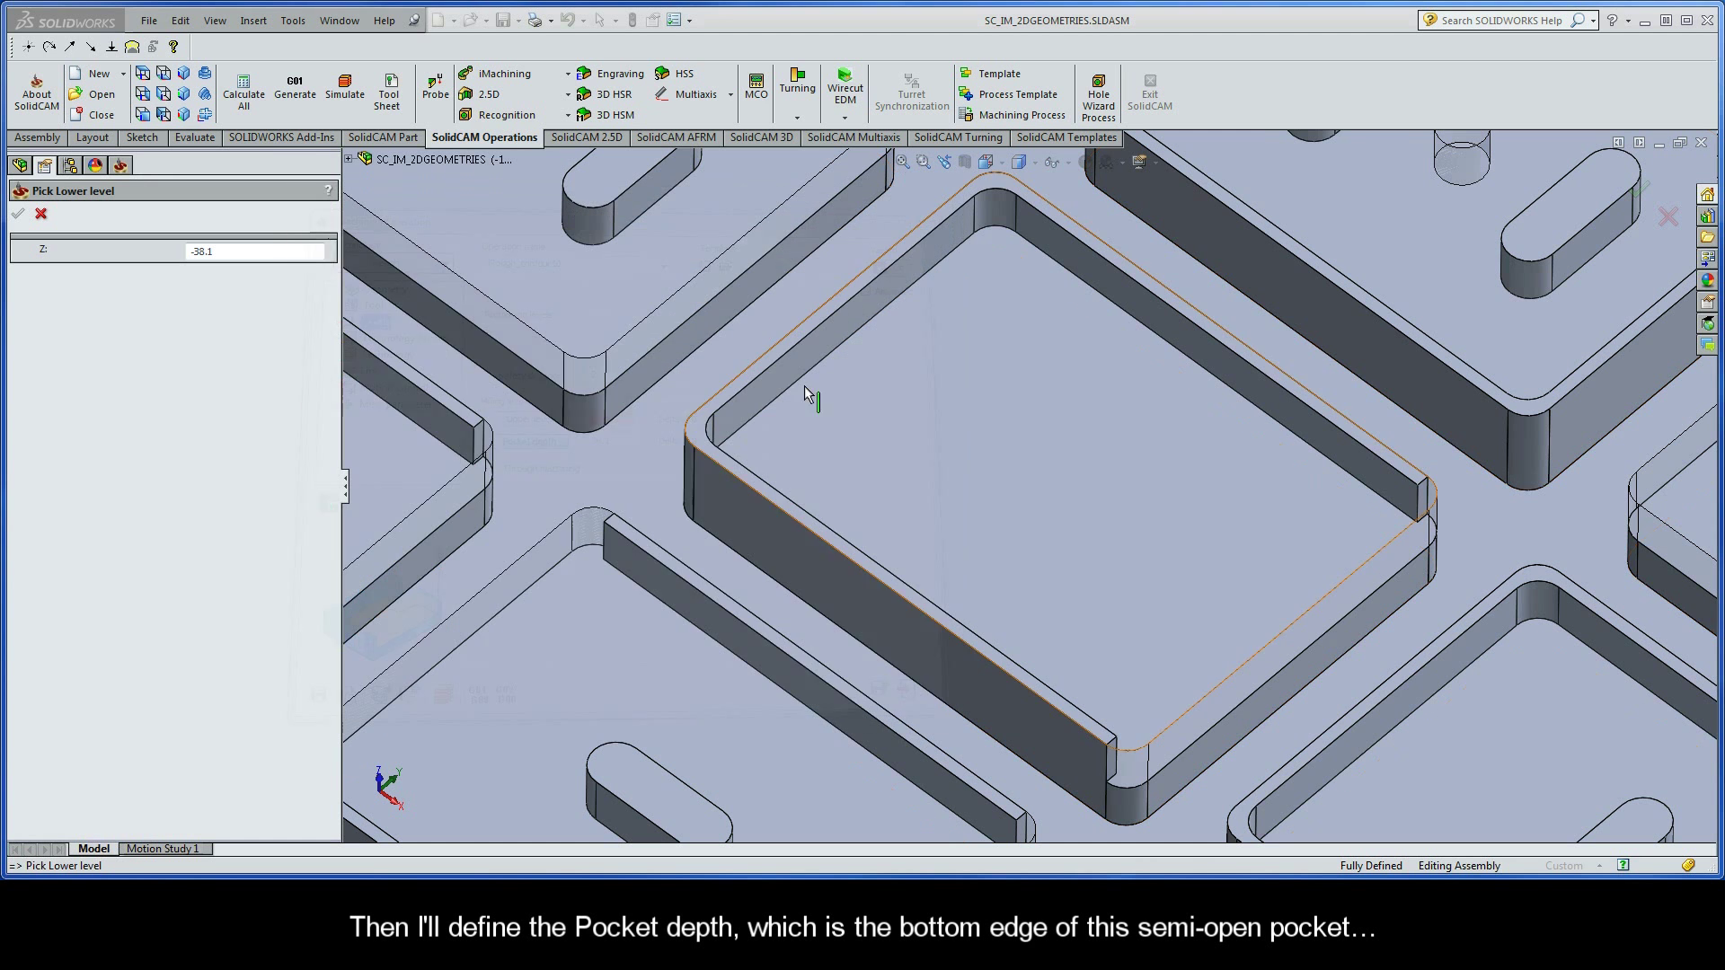
{"action": "left_click", "coordinate": [1015, 232]}
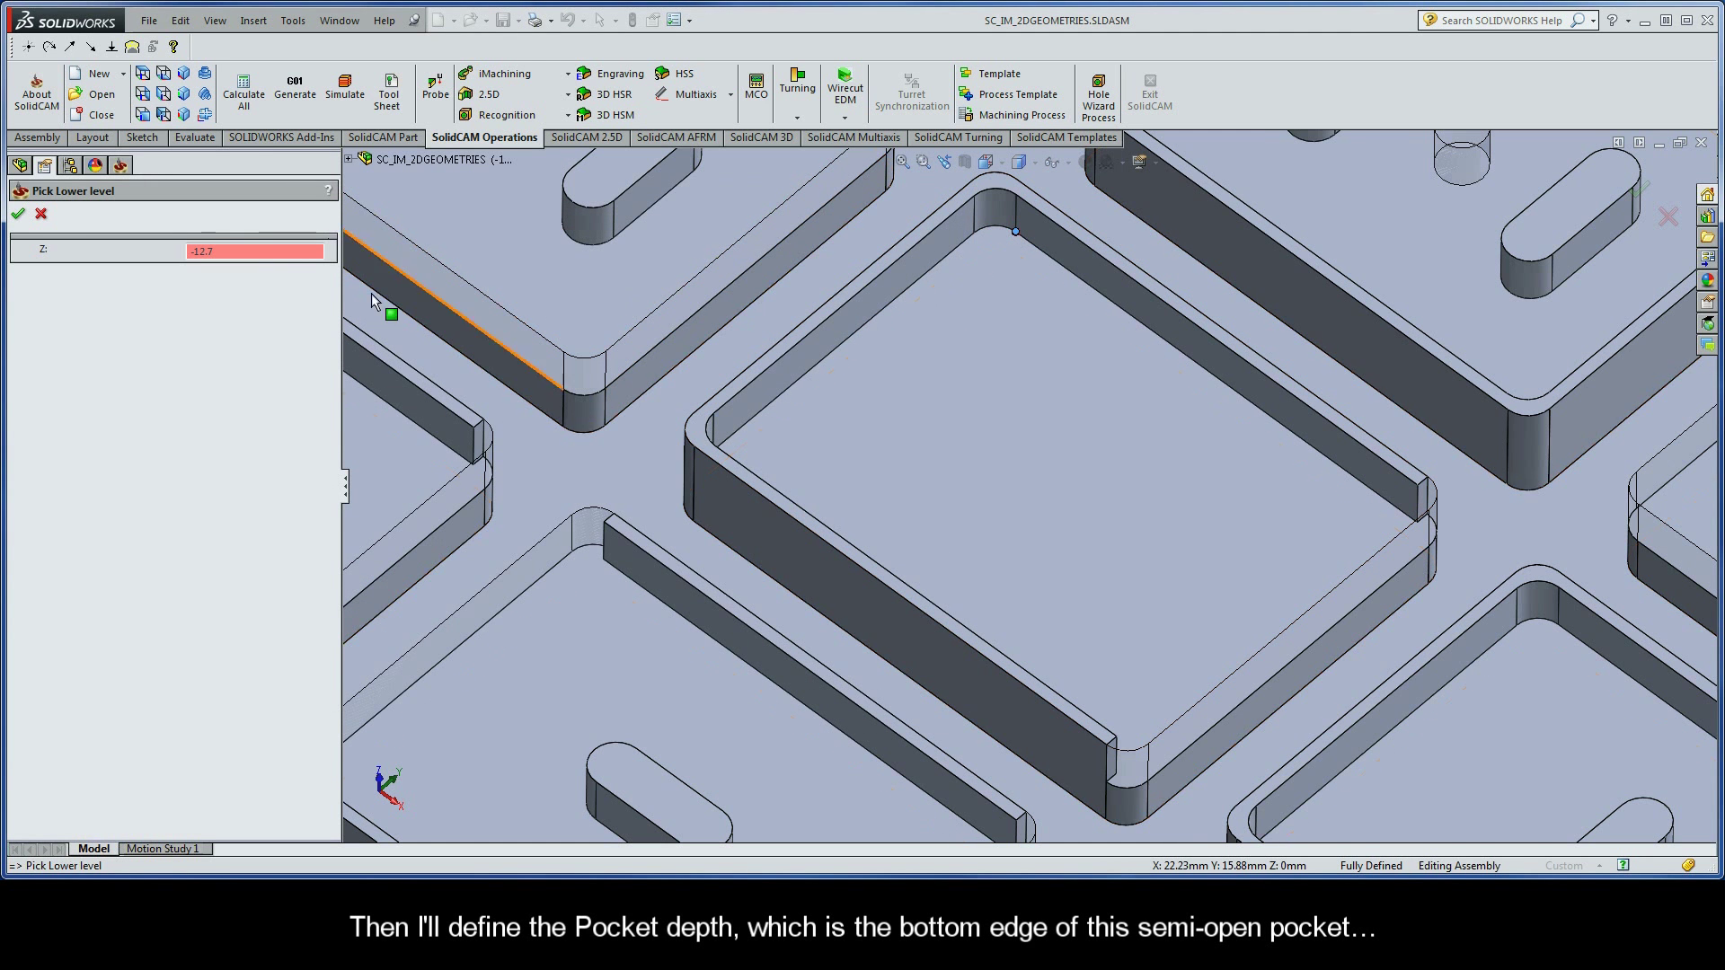
{"action": "left_click", "coordinate": [18, 215]}
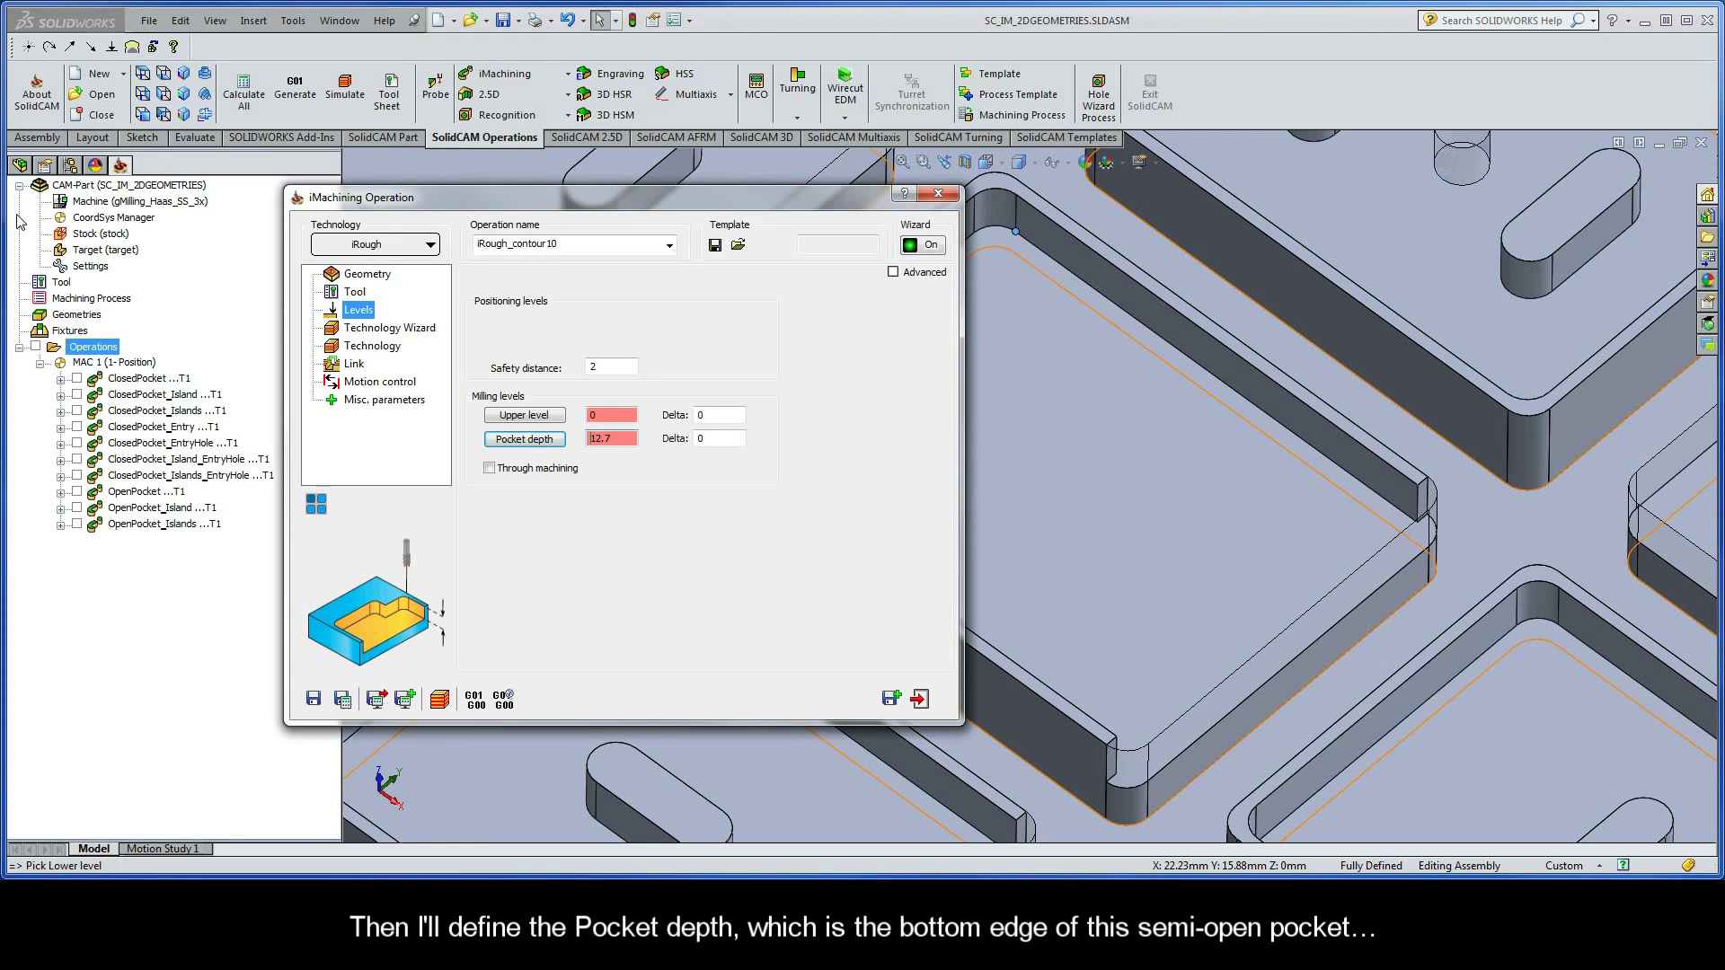
- Name the operation Semi-openPocket, then save it and calculate its tool path
{"action": "double_click", "coordinate": [572, 246]}
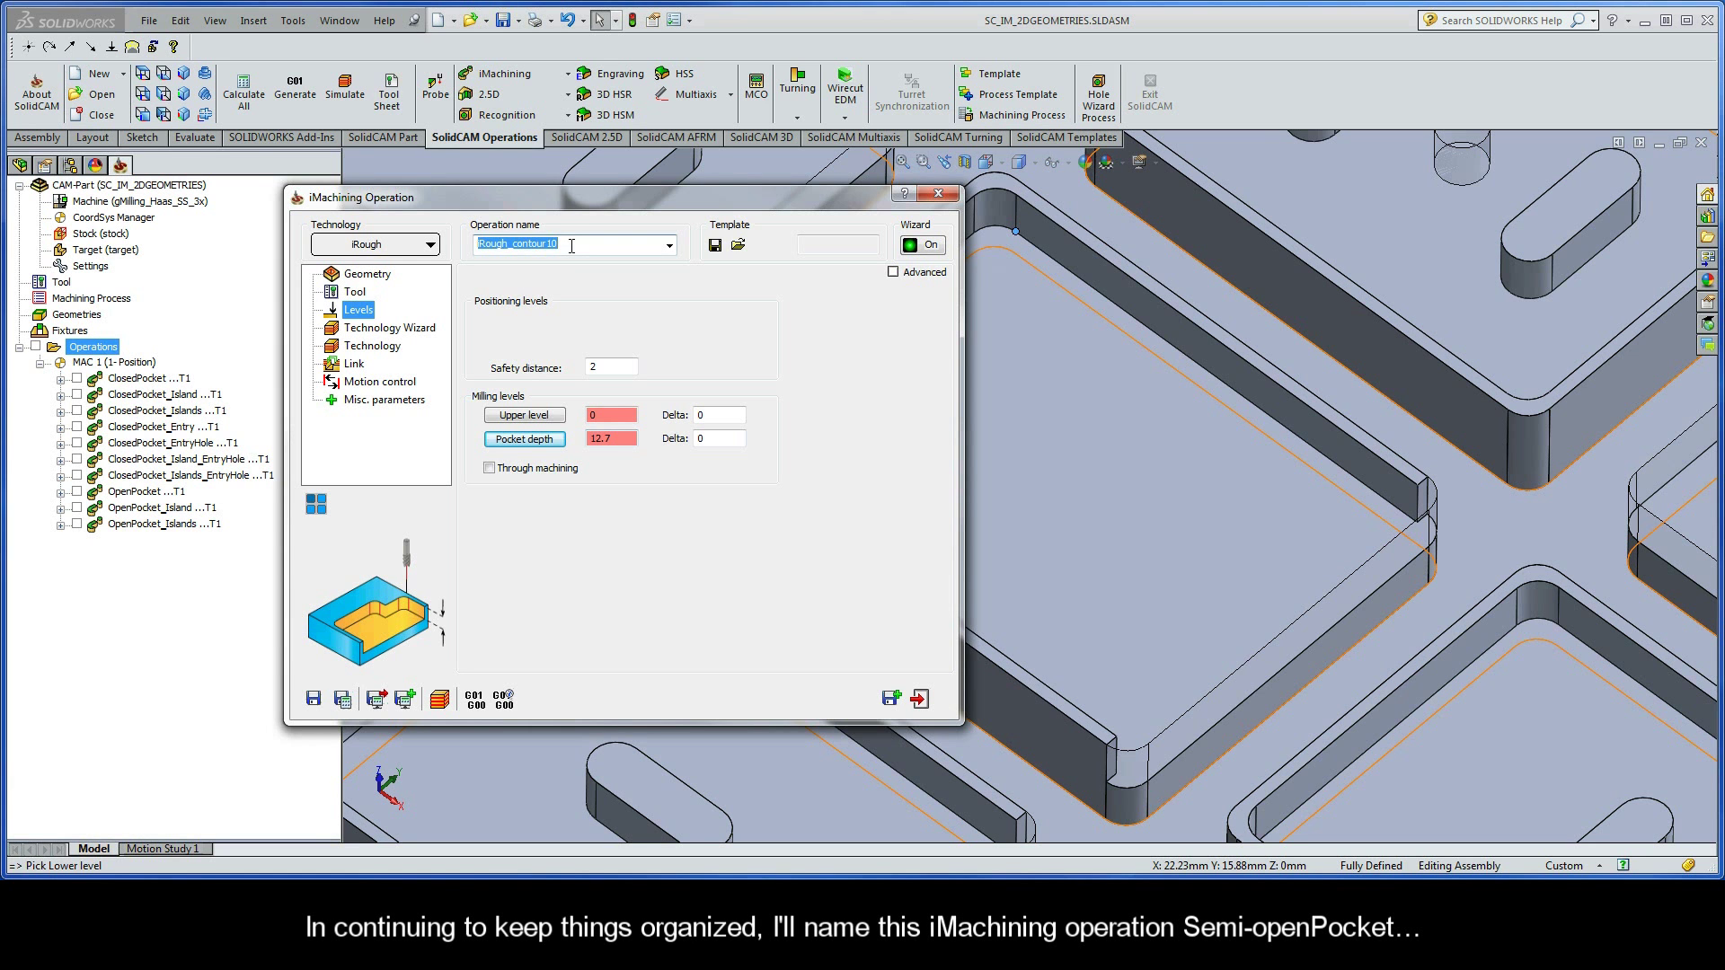
{"action": "type", "text": "Semi-openPocket"}
{"action": "left_click", "coordinate": [344, 700]}
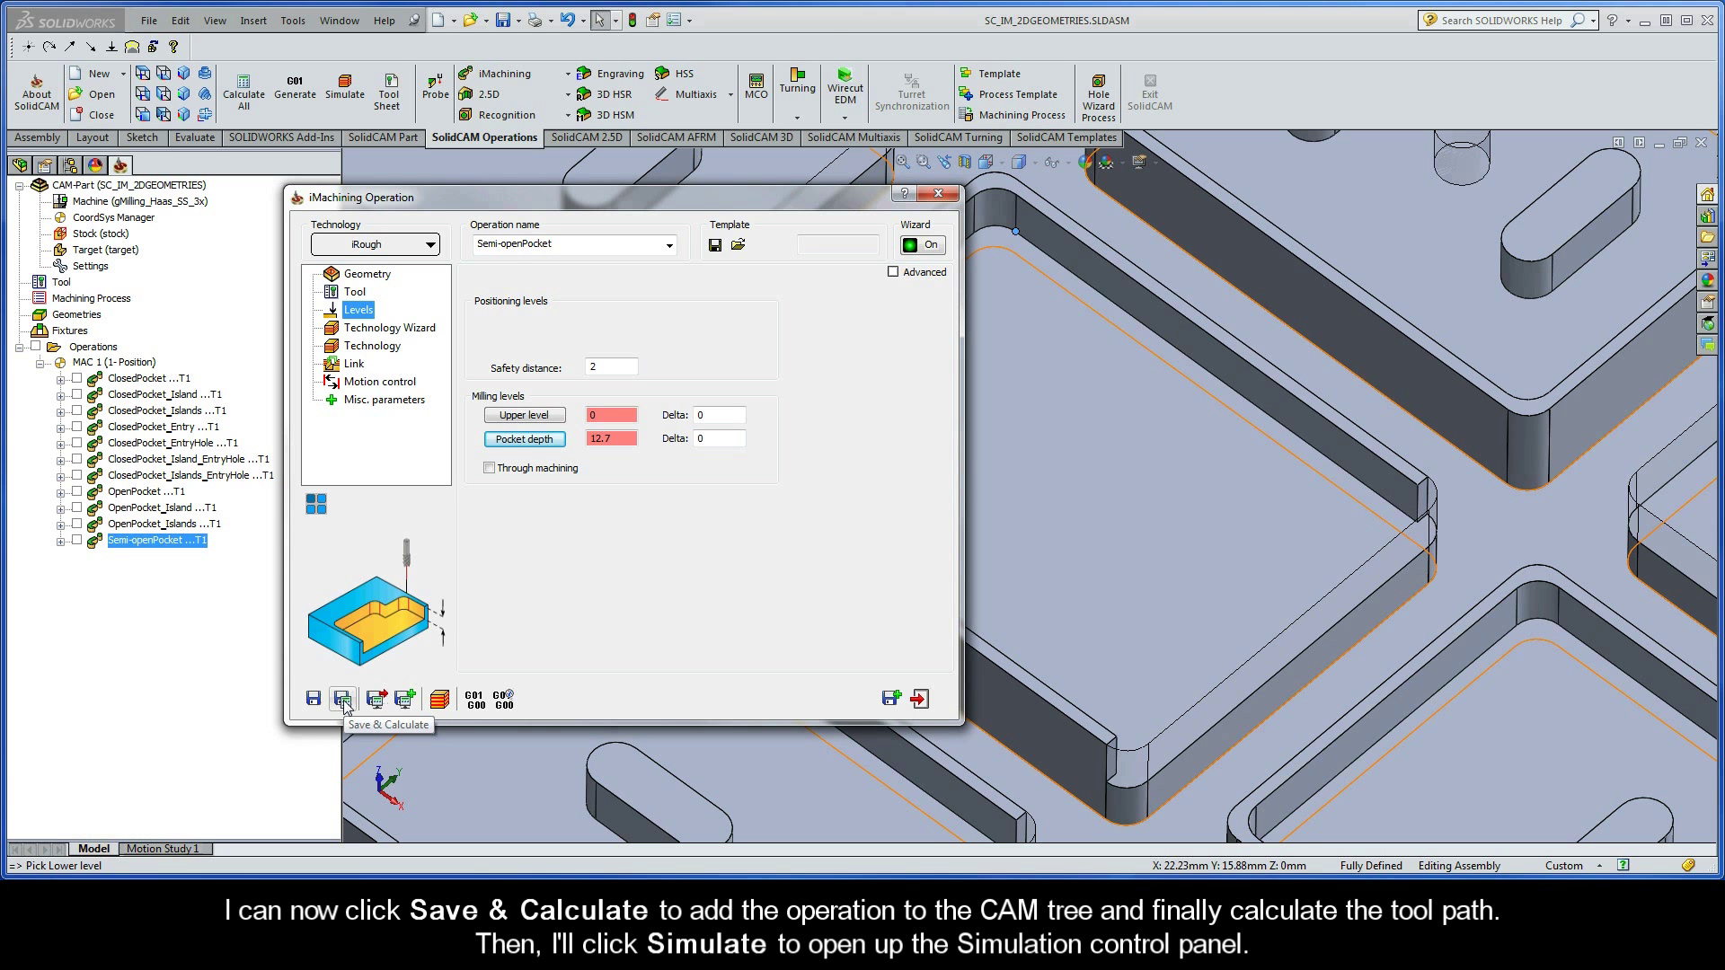
- Simulate the Semi-openPocket tool path in Host CAD mode, starting at a reduced speed and speeding up, and exit the simulation
{"action": "left_click", "coordinate": [440, 701]}
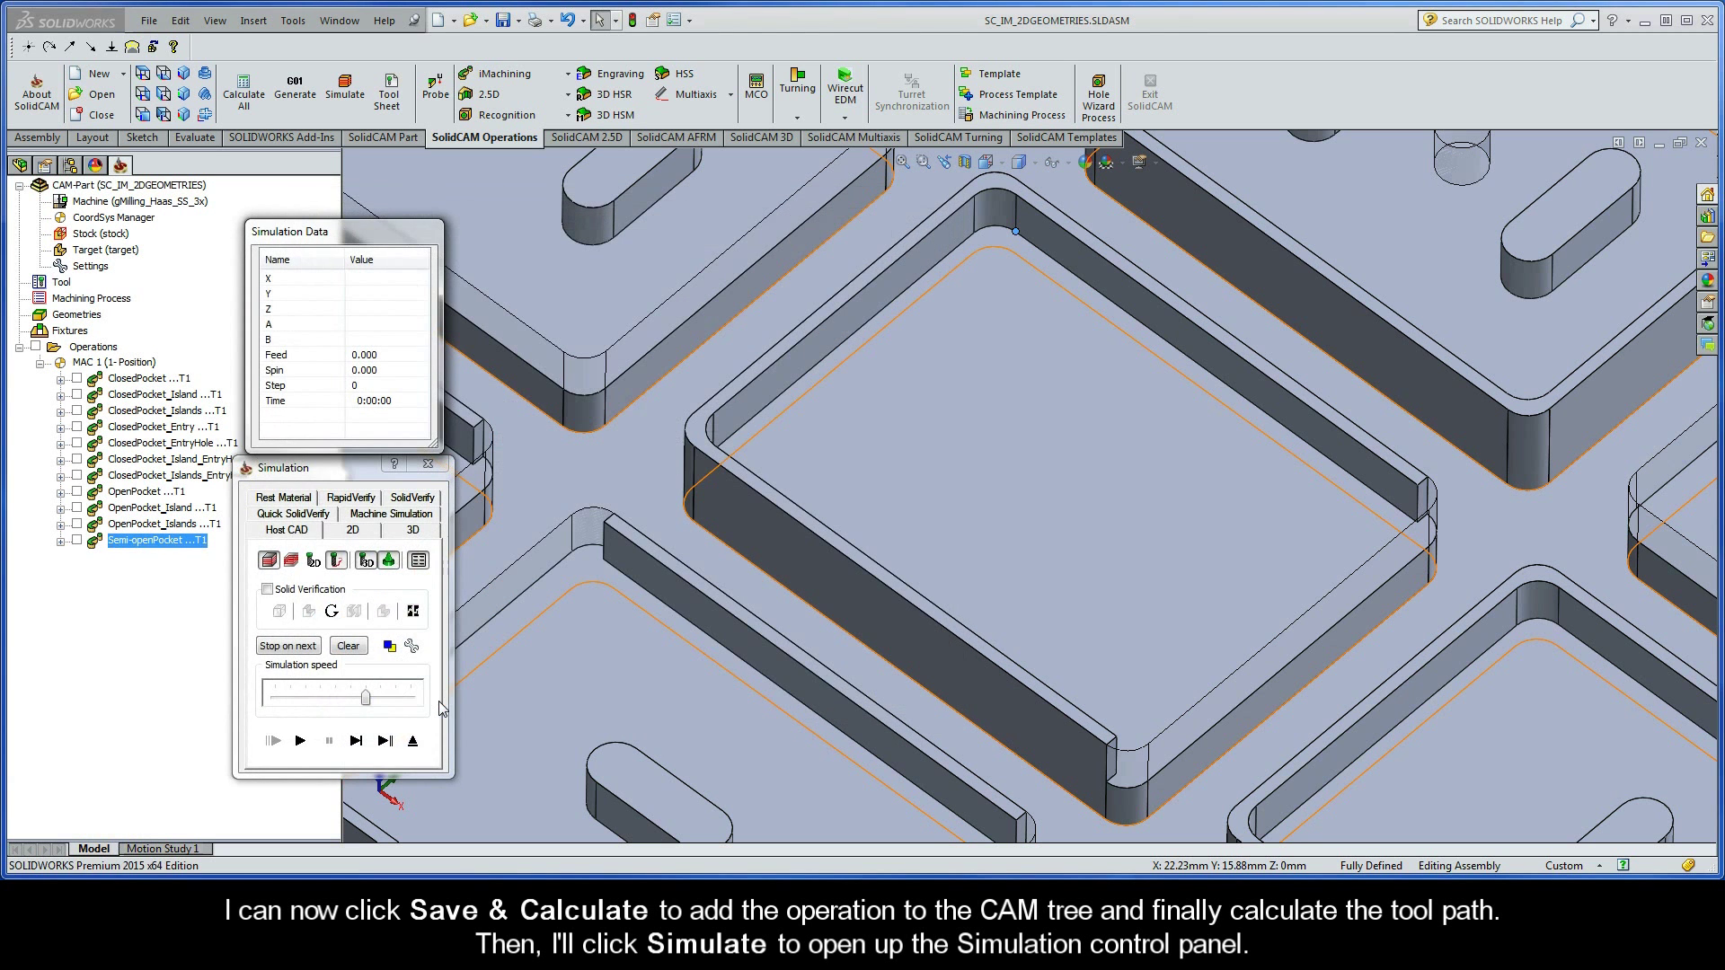
{"action": "left_click_drag", "start_coordinate": [367, 702], "coordinate": [336, 704]}
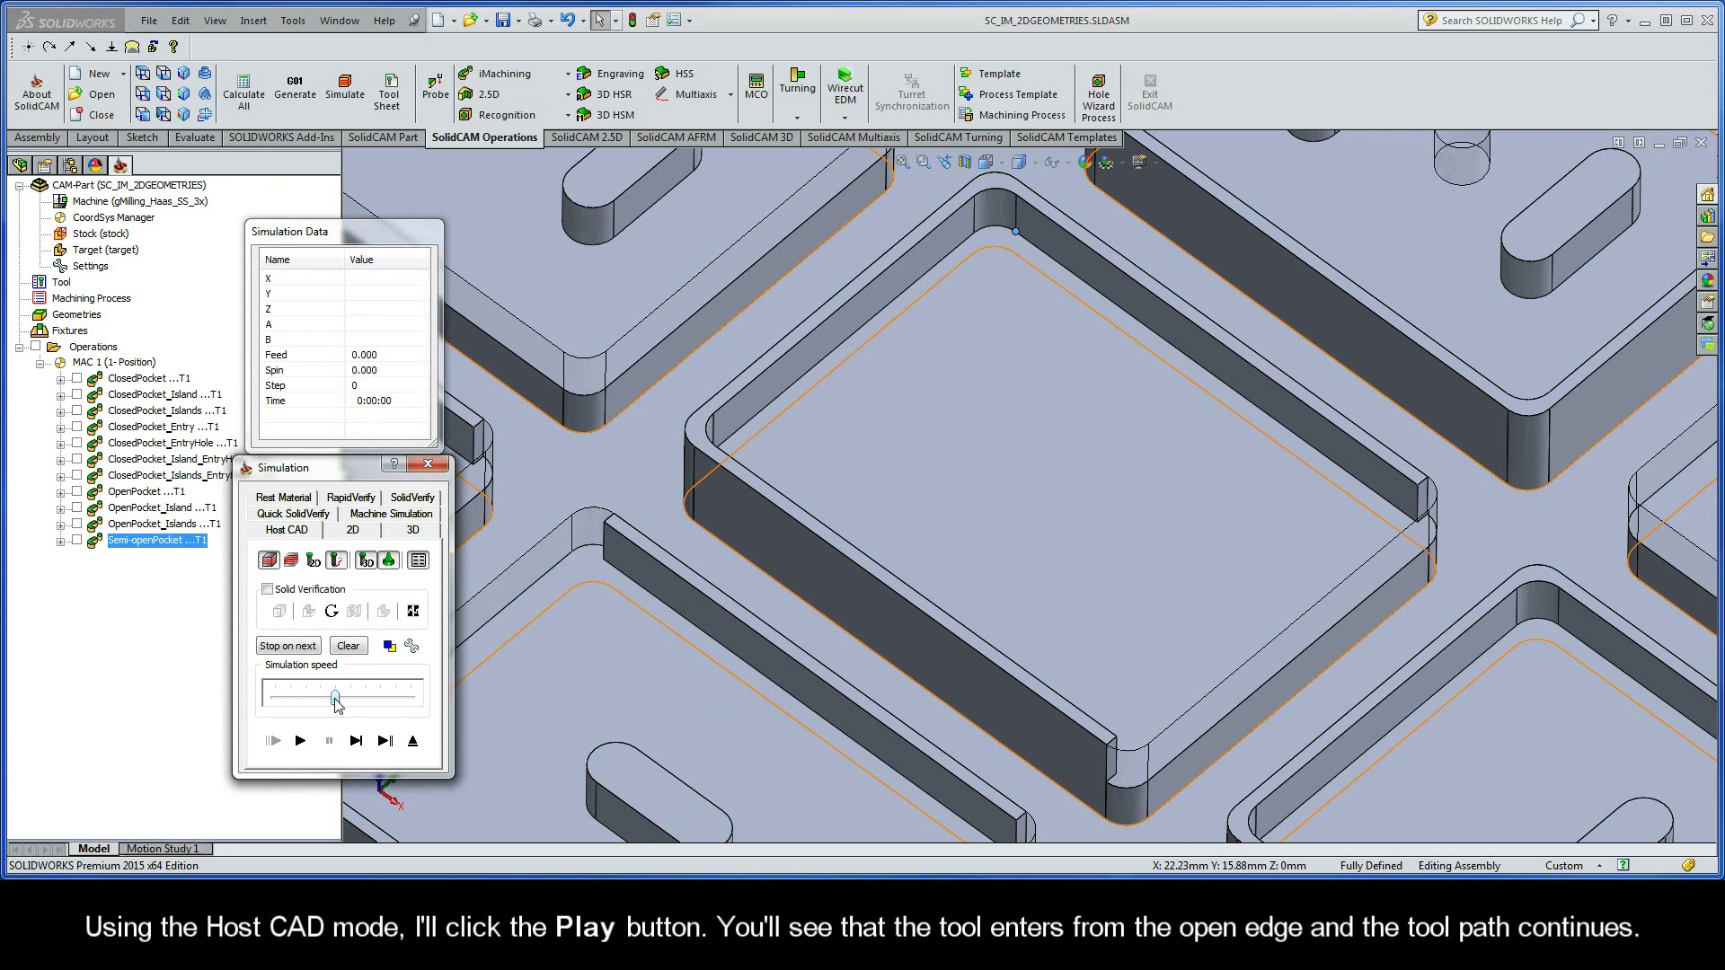
{"action": "left_click", "coordinate": [300, 742]}
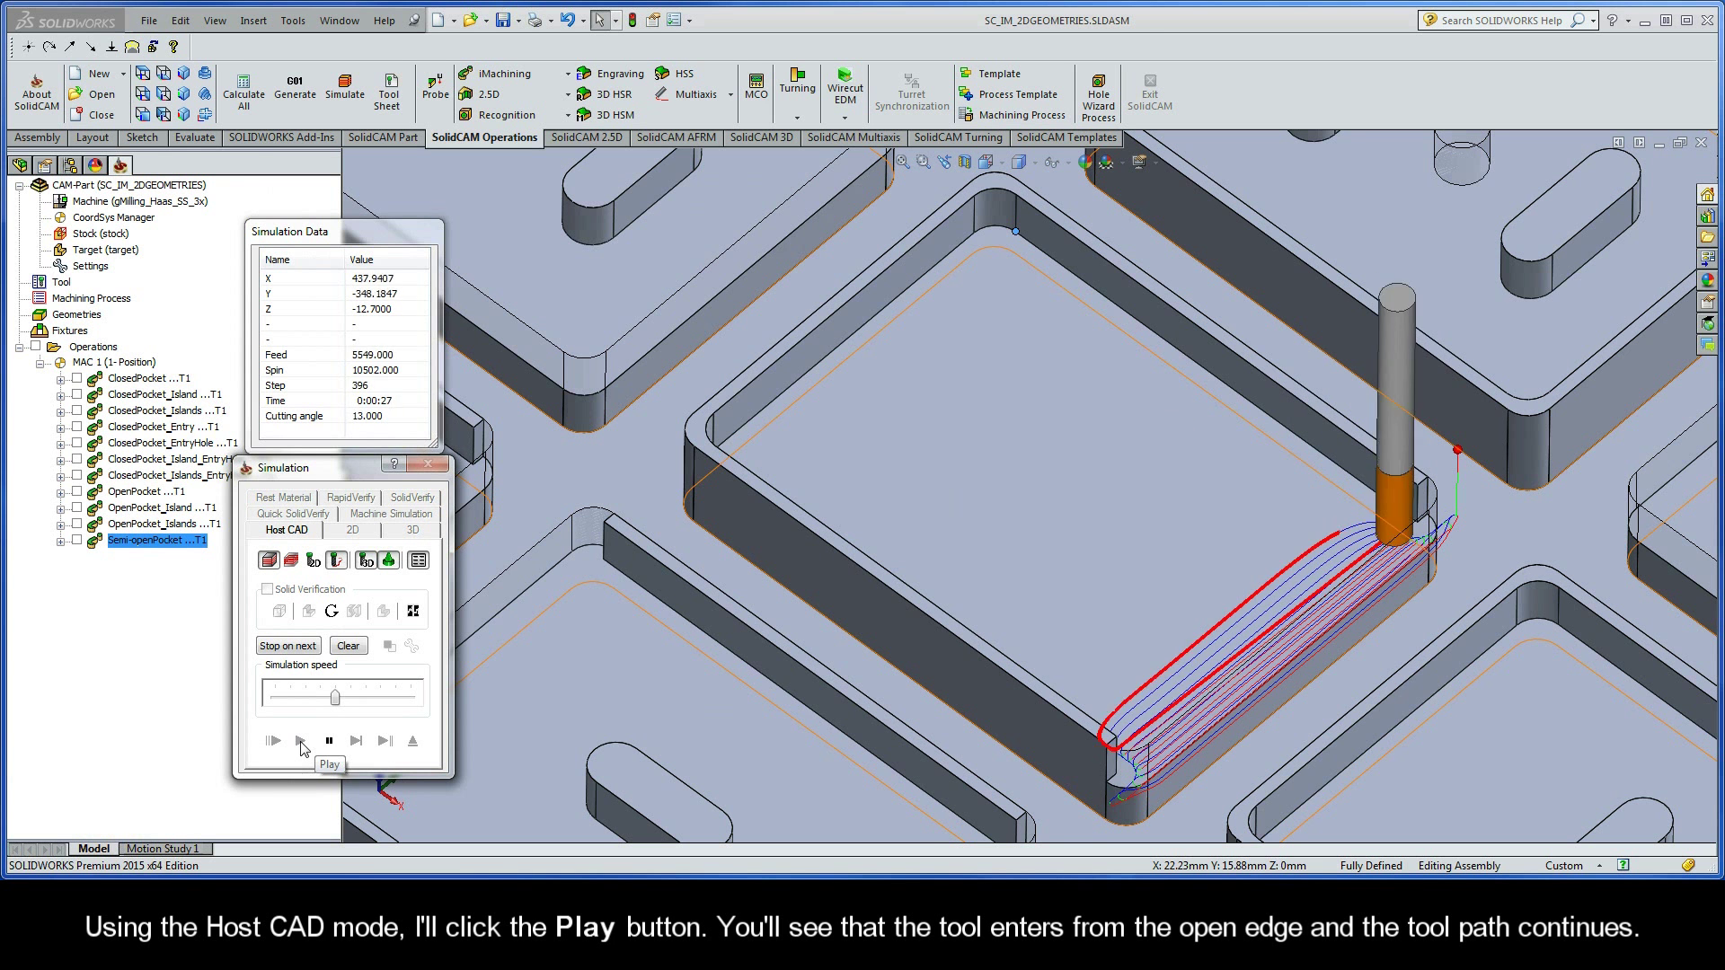
{"action": "left_click_drag", "start_coordinate": [335, 699], "coordinate": [365, 699]}
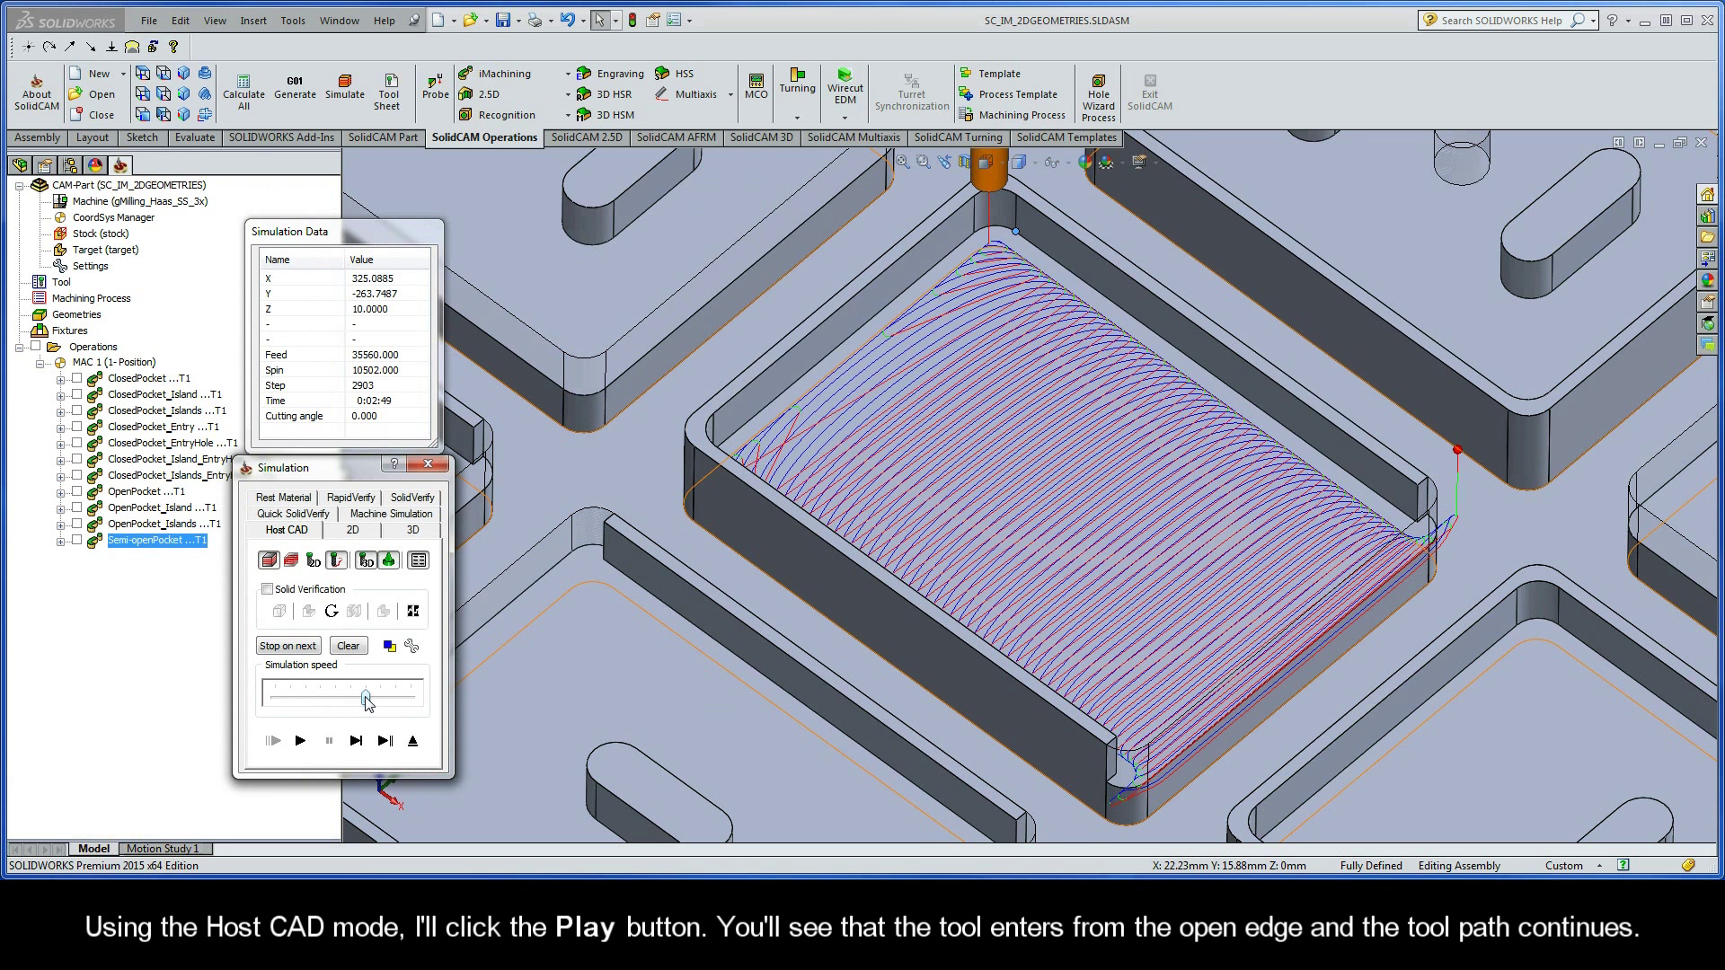
{"action": "left_click", "coordinate": [412, 742]}
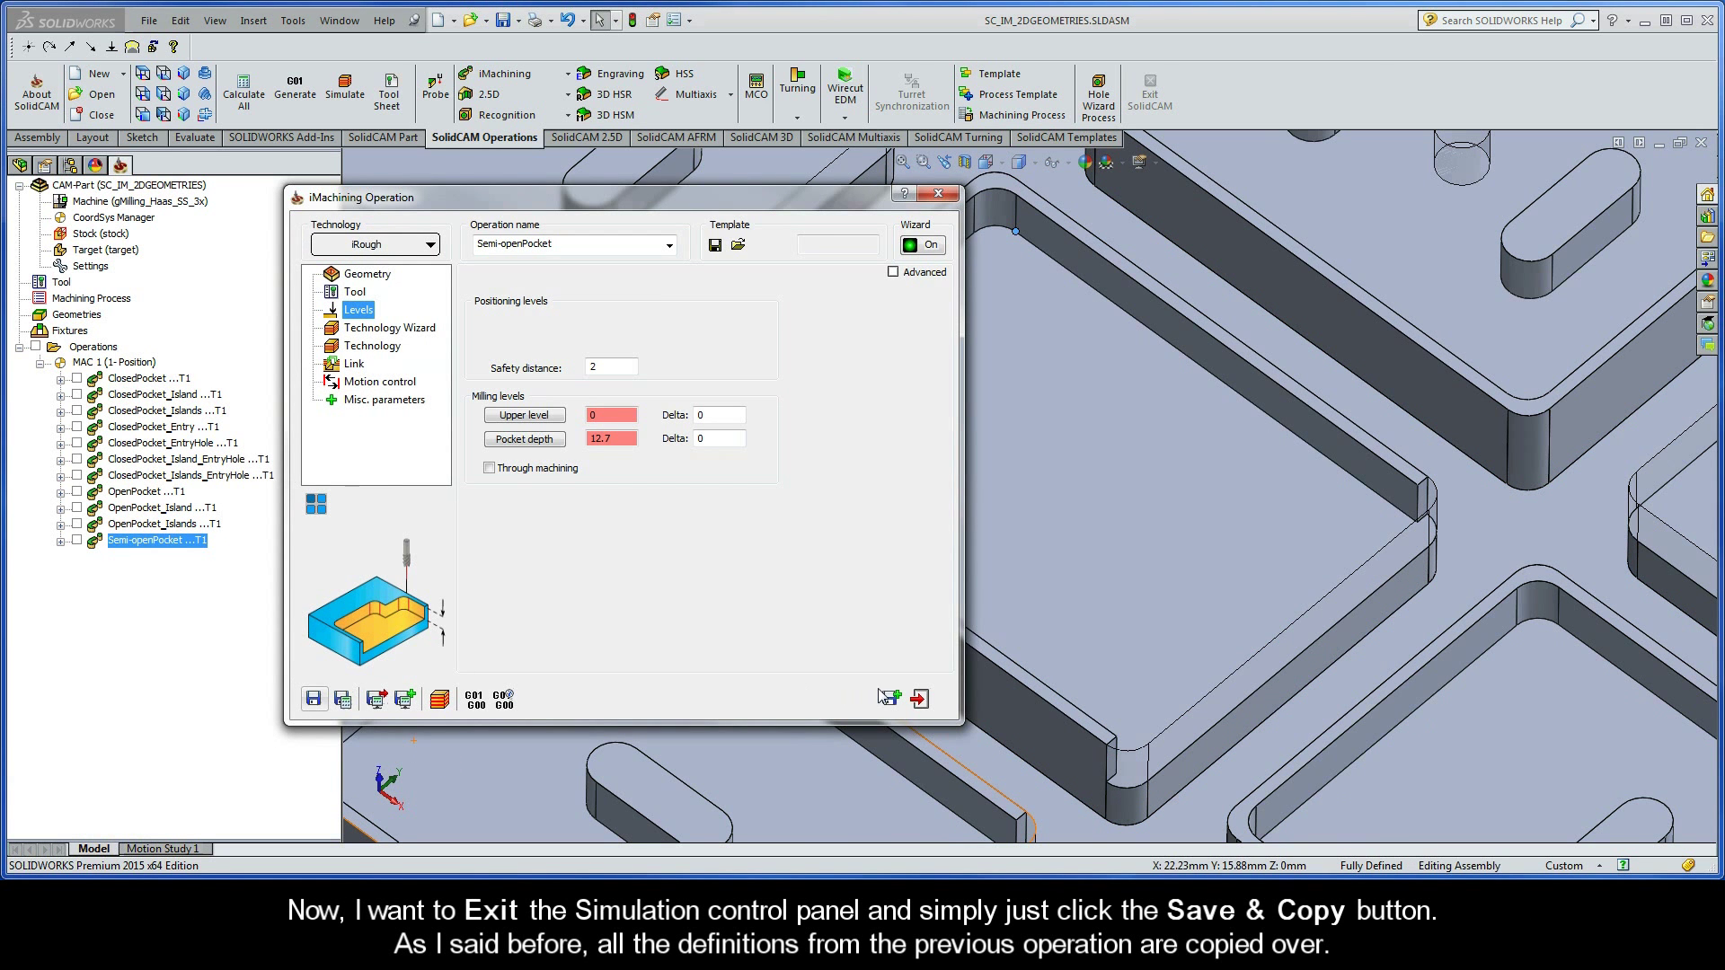
- Save the Semi-openPocket operation and copy its definitions into a new operation
{"action": "left_click", "coordinate": [889, 697]}
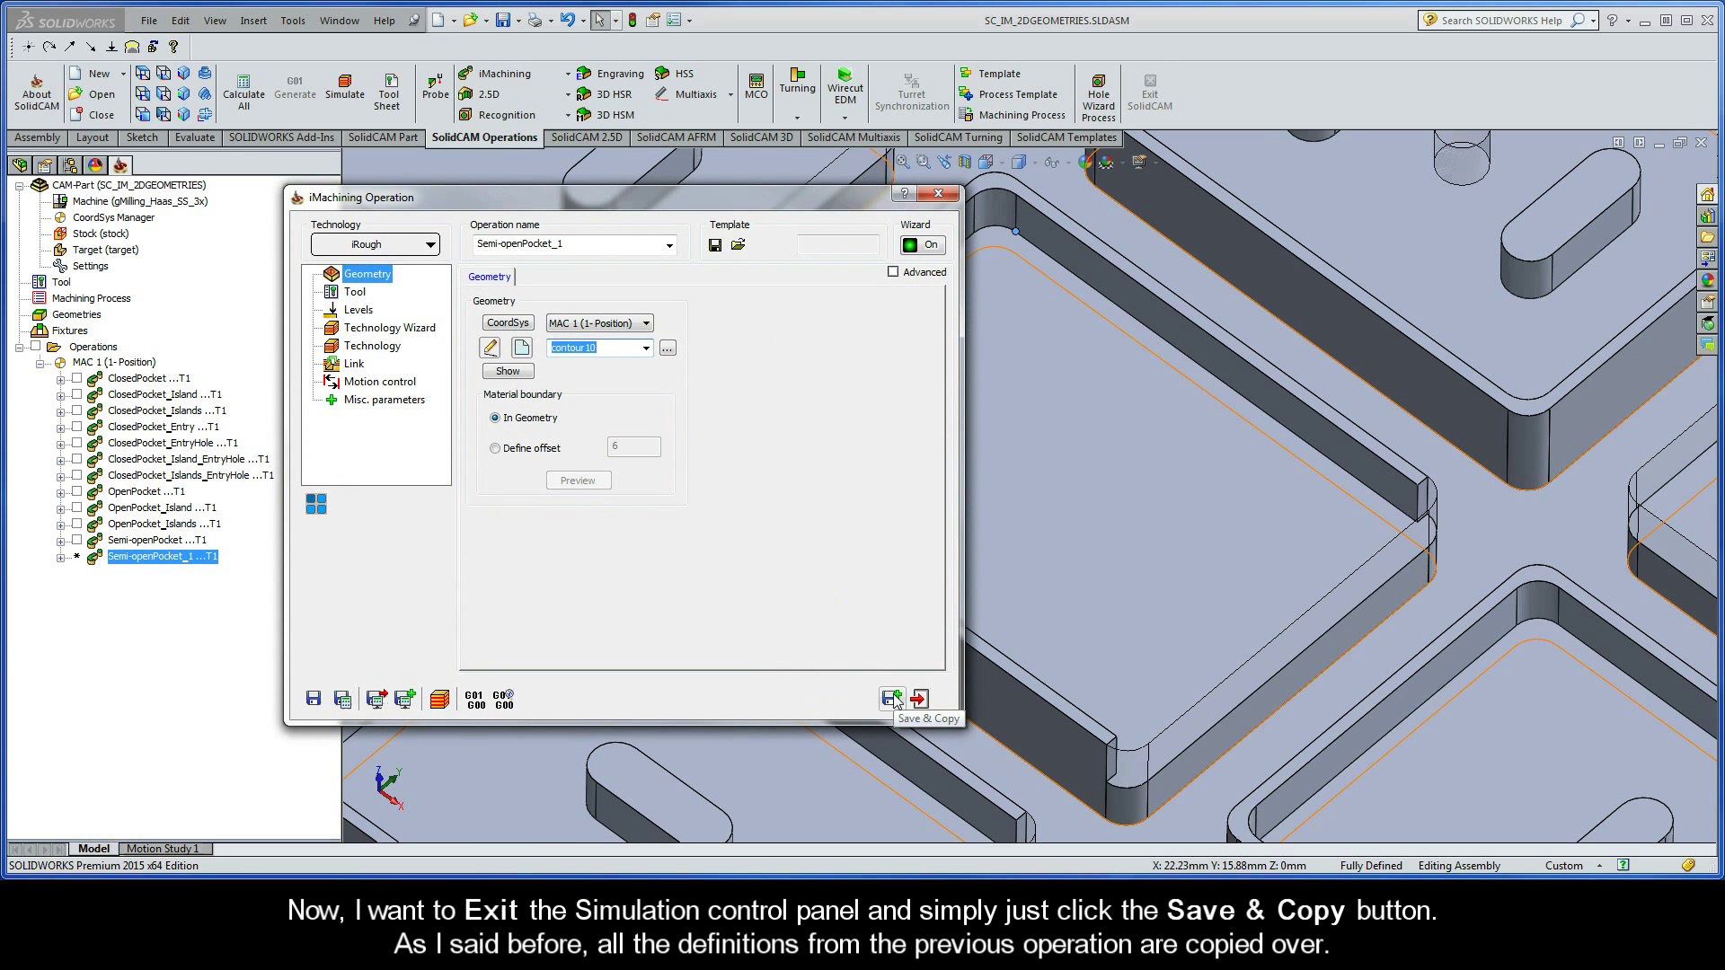
{"action": "left_click", "coordinate": [357, 293]}
{"action": "left_click", "coordinate": [360, 311]}
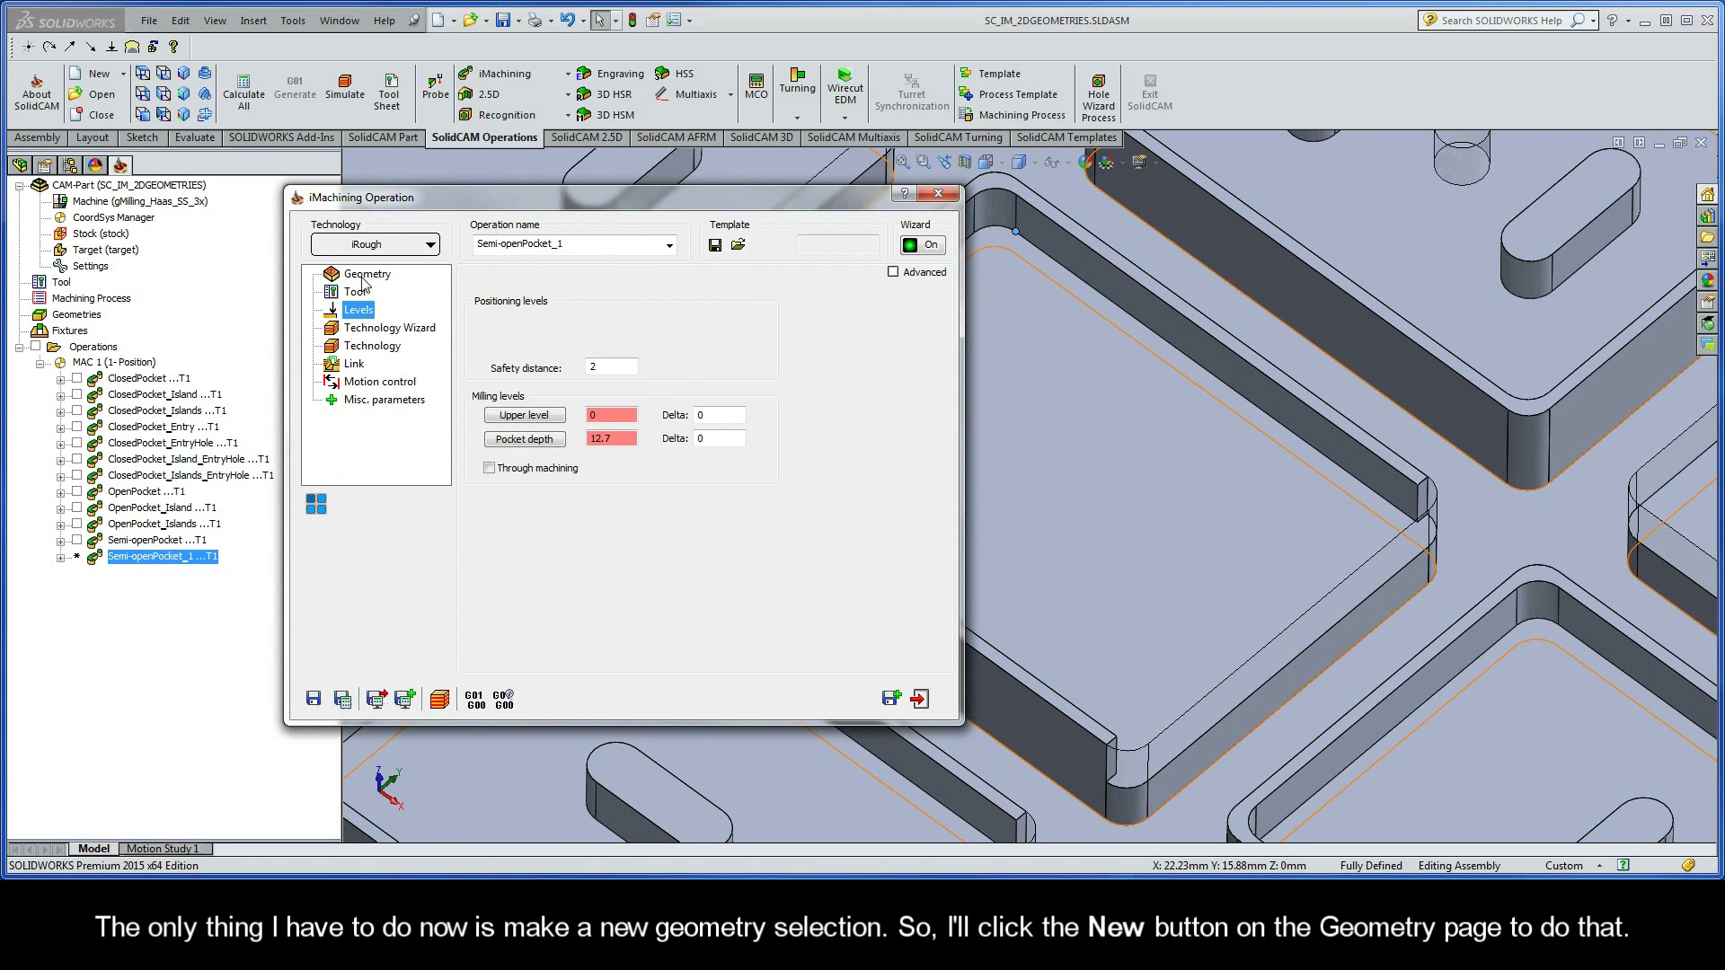
{"action": "left_click", "coordinate": [364, 275]}
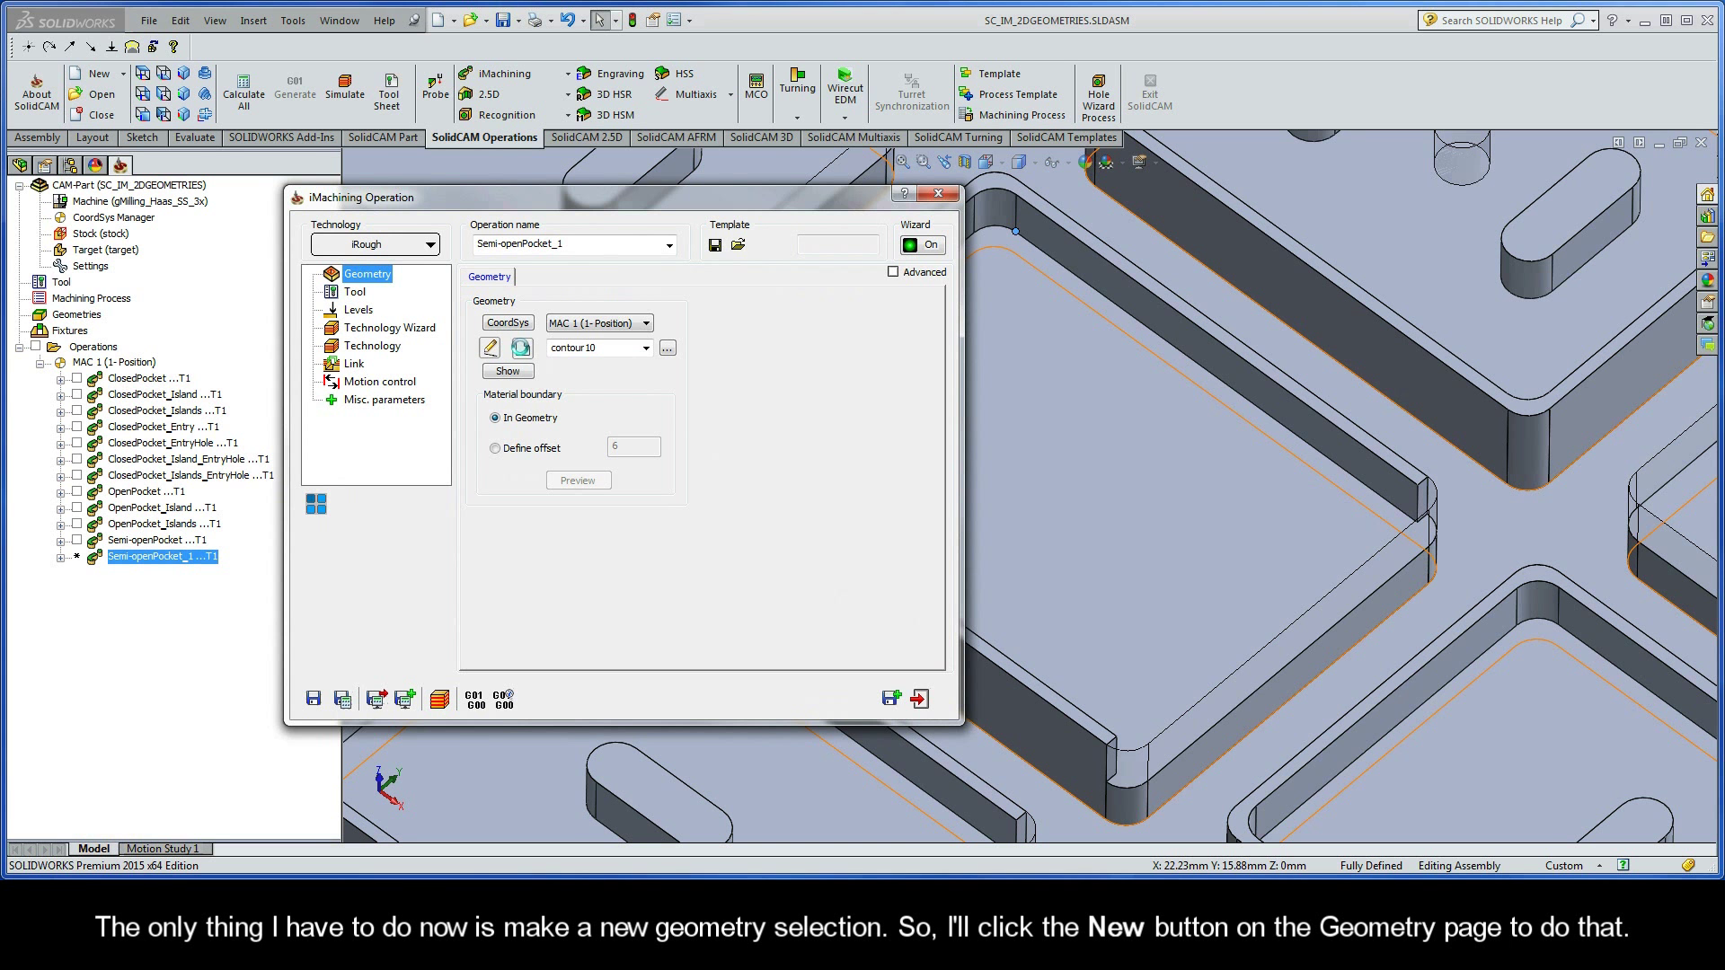
- Start a new geometry and chain the lower contour of the neighbouring one-island semi-open pocket using Auto-constant Z, accepting the chain
{"action": "left_click", "coordinate": [490, 347]}
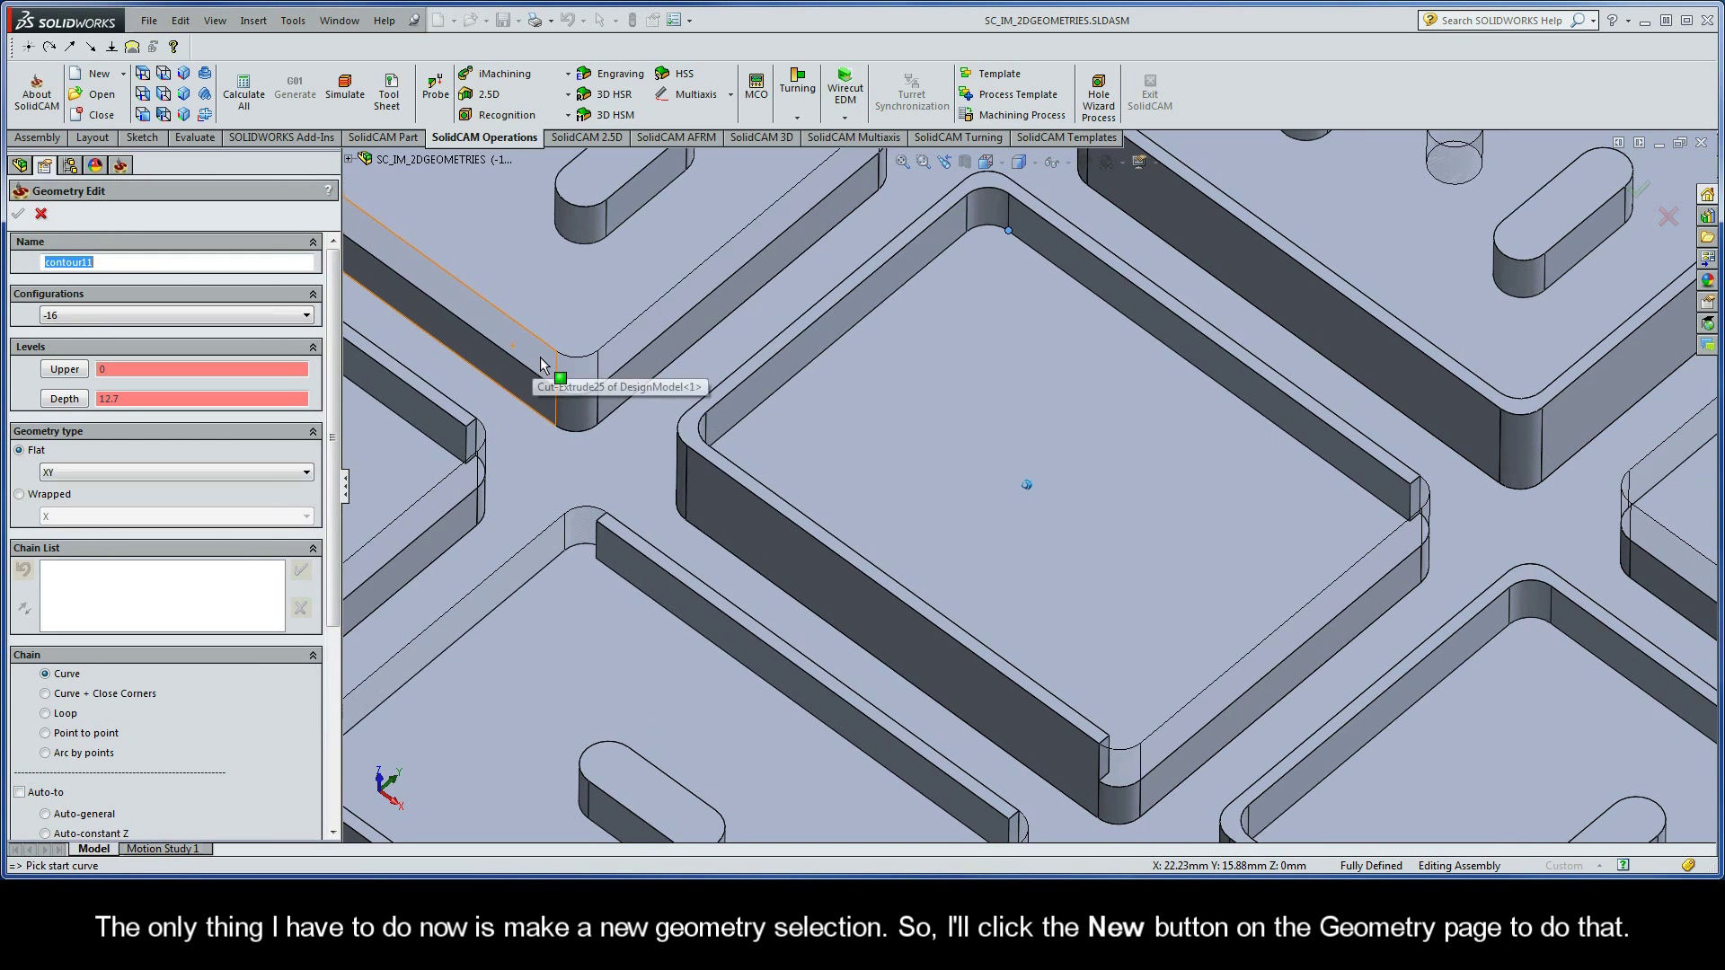
{"action": "key", "text": "ctrl+Left"}
{"action": "key", "text": "ctrl+Up"}
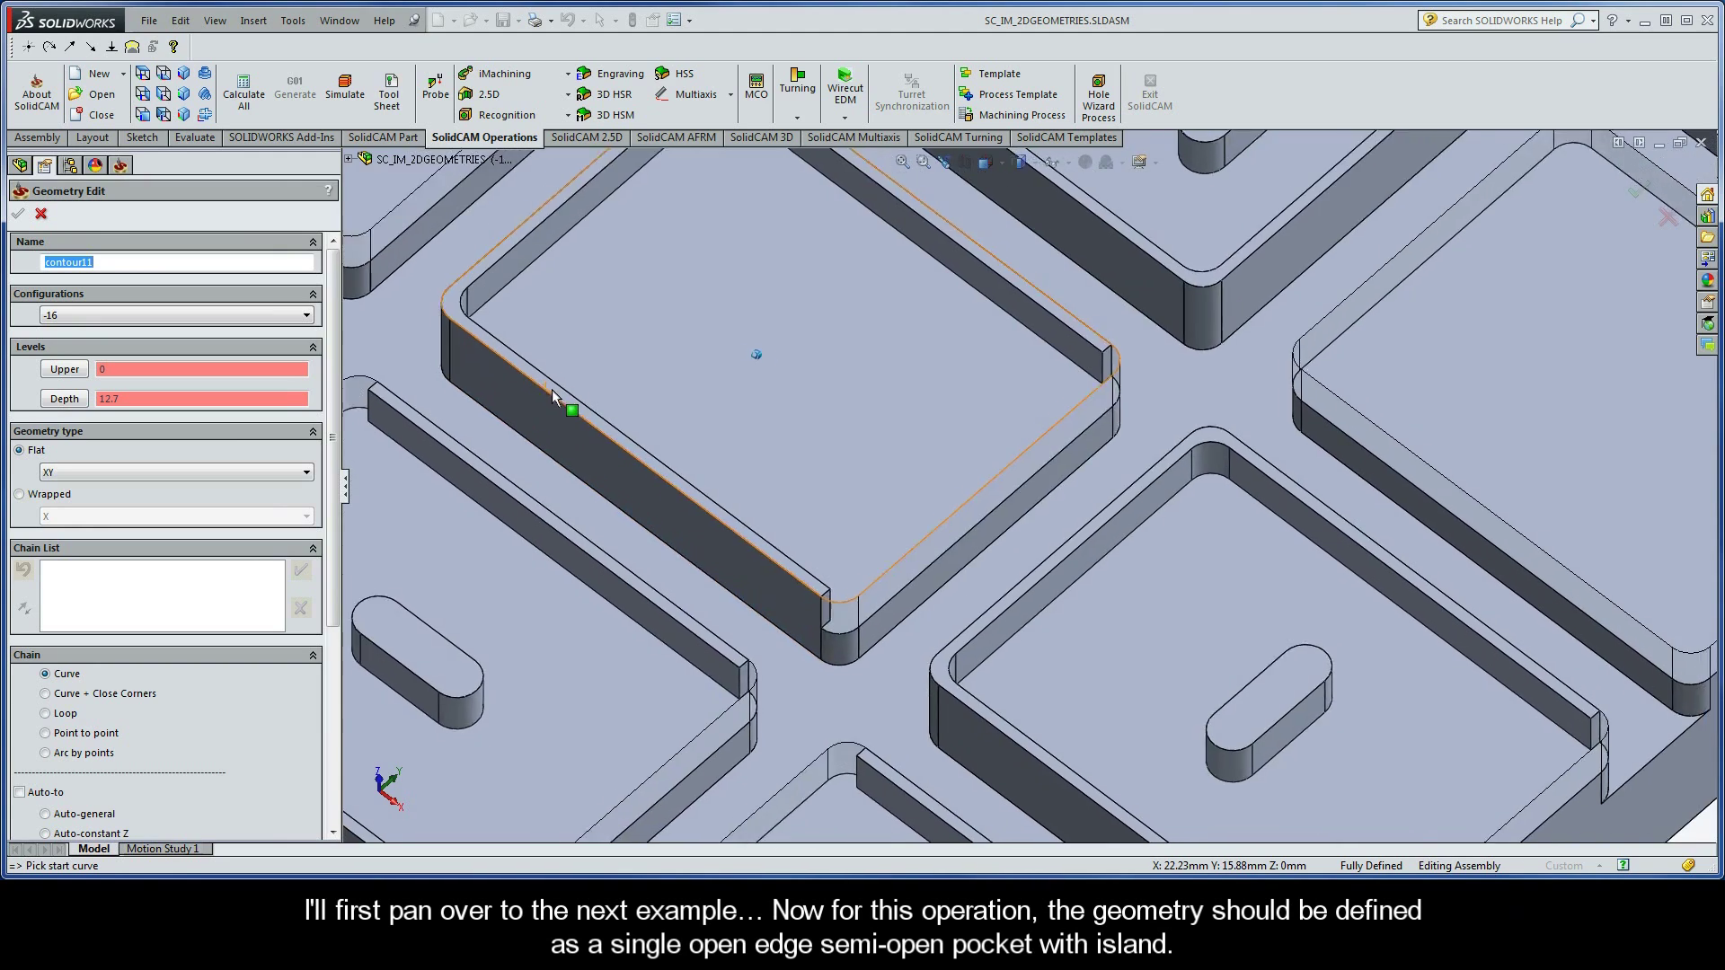
{"action": "key", "text": "ctrl+Left"}
{"action": "key", "text": "ctrl+Up"}
{"action": "key", "text": "ctrl+Up"}
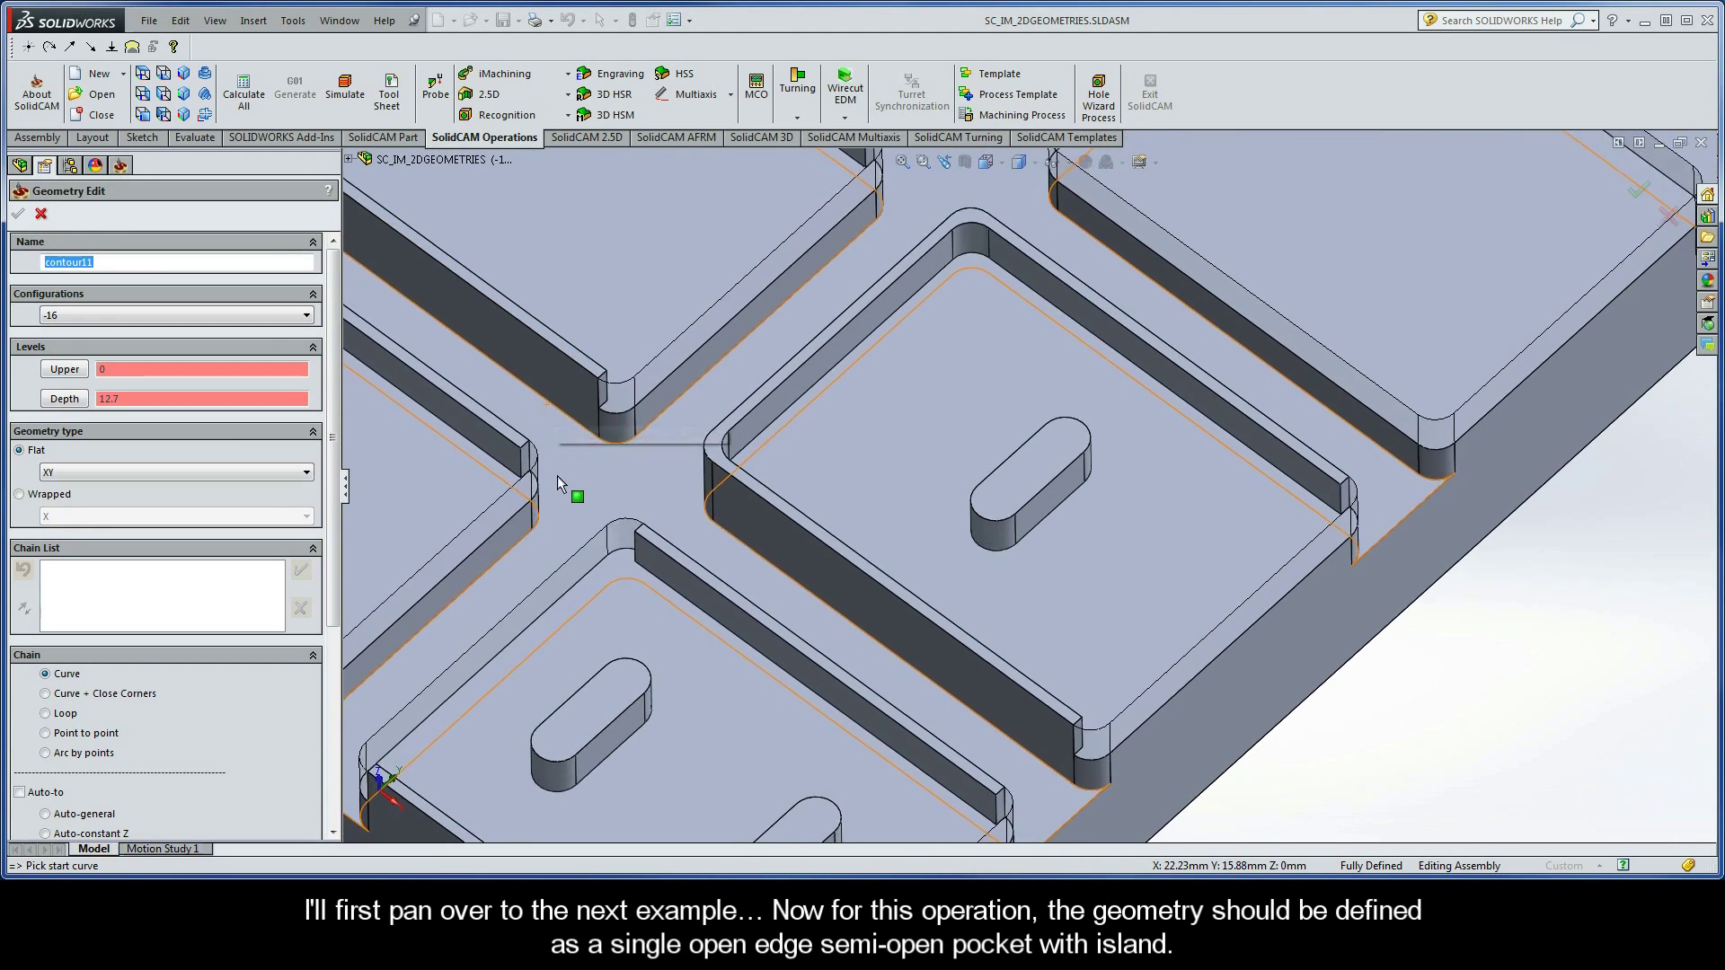
{"action": "left_click_drag", "start_coordinate": [334, 439], "coordinate": [343, 560]}
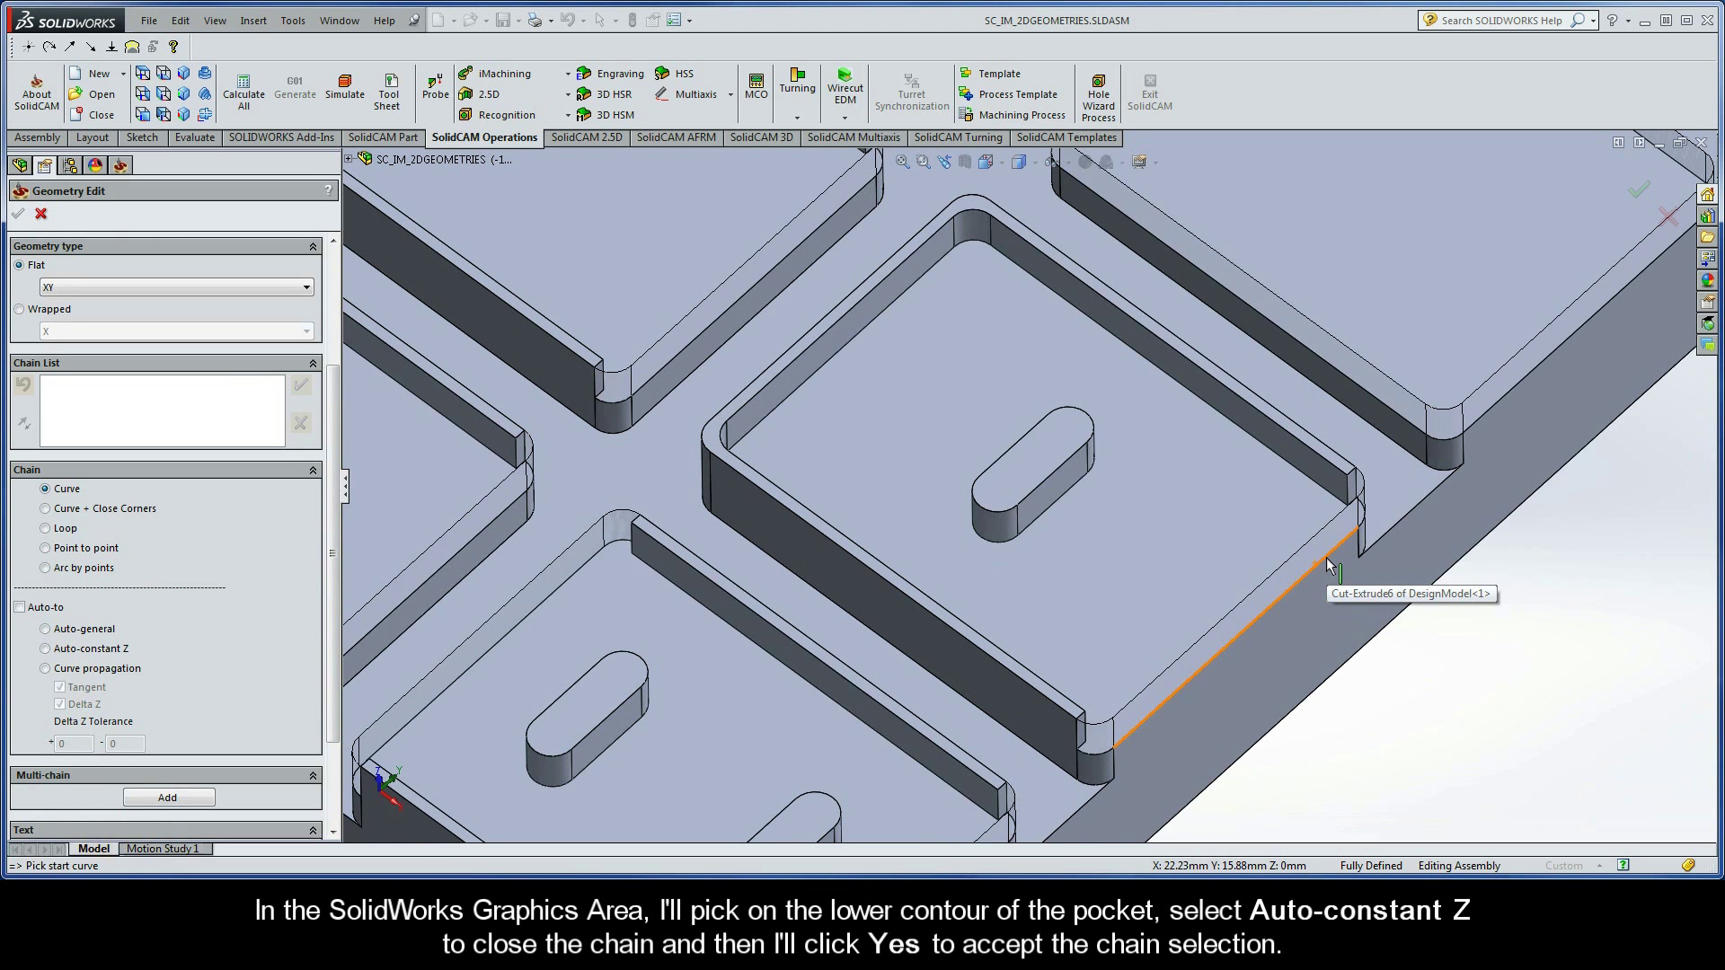
{"action": "left_click", "coordinate": [1327, 564]}
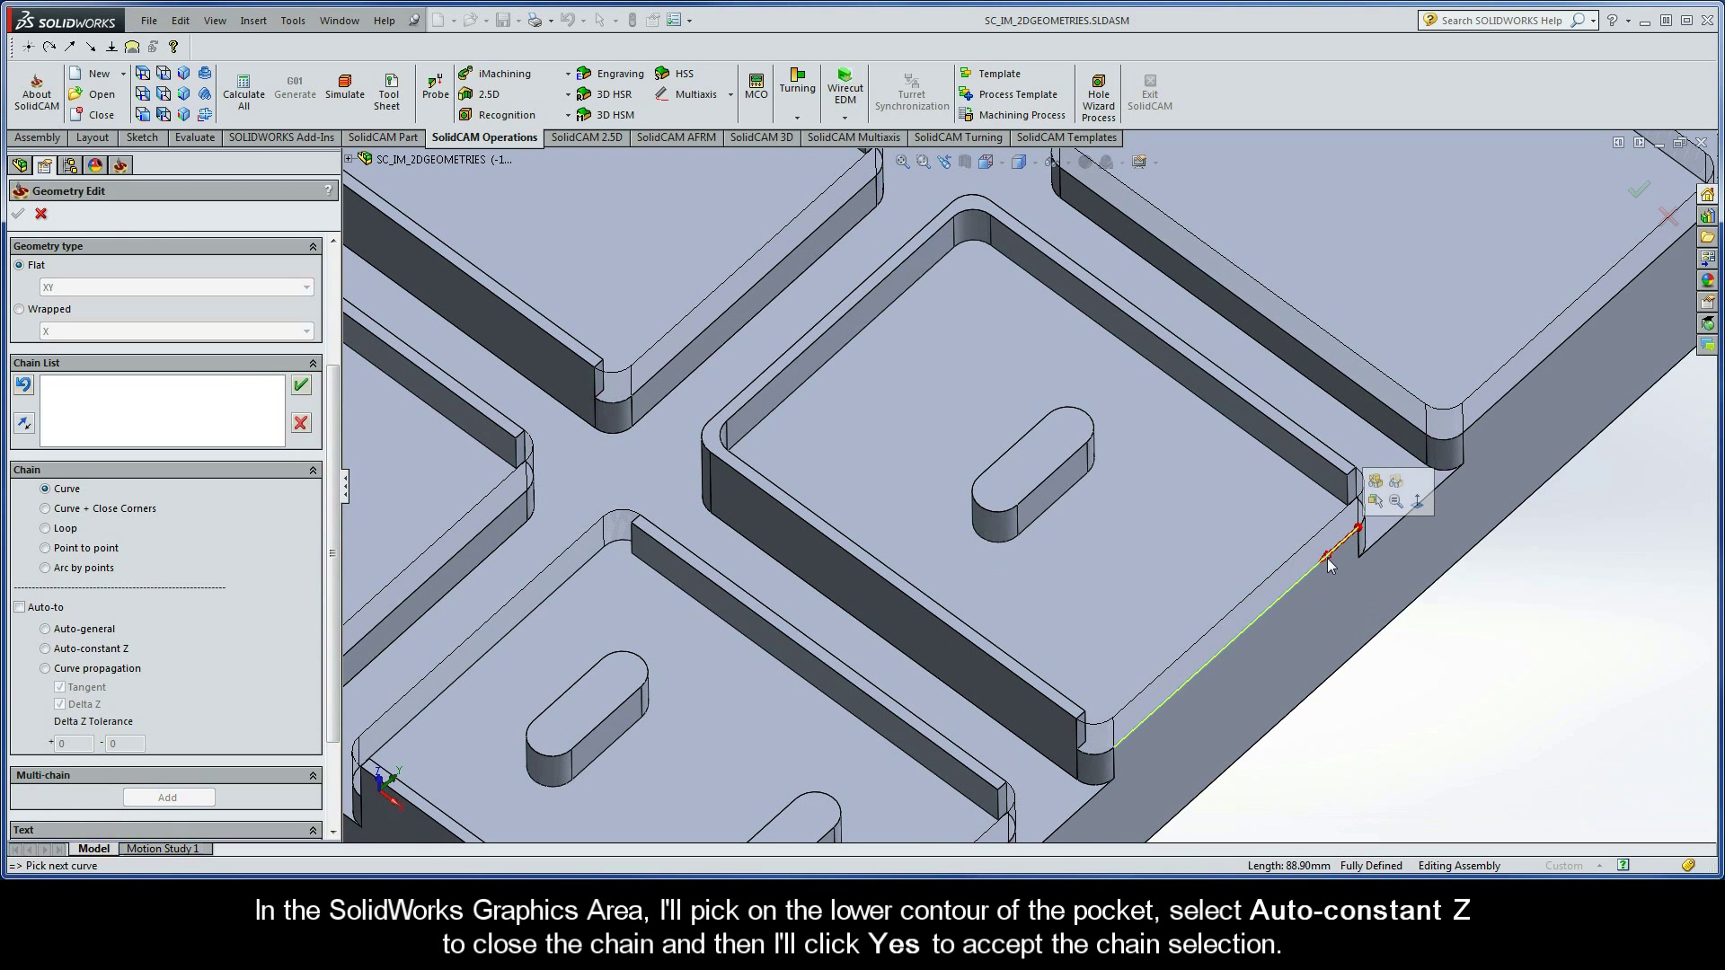
{"action": "left_click", "coordinate": [45, 648]}
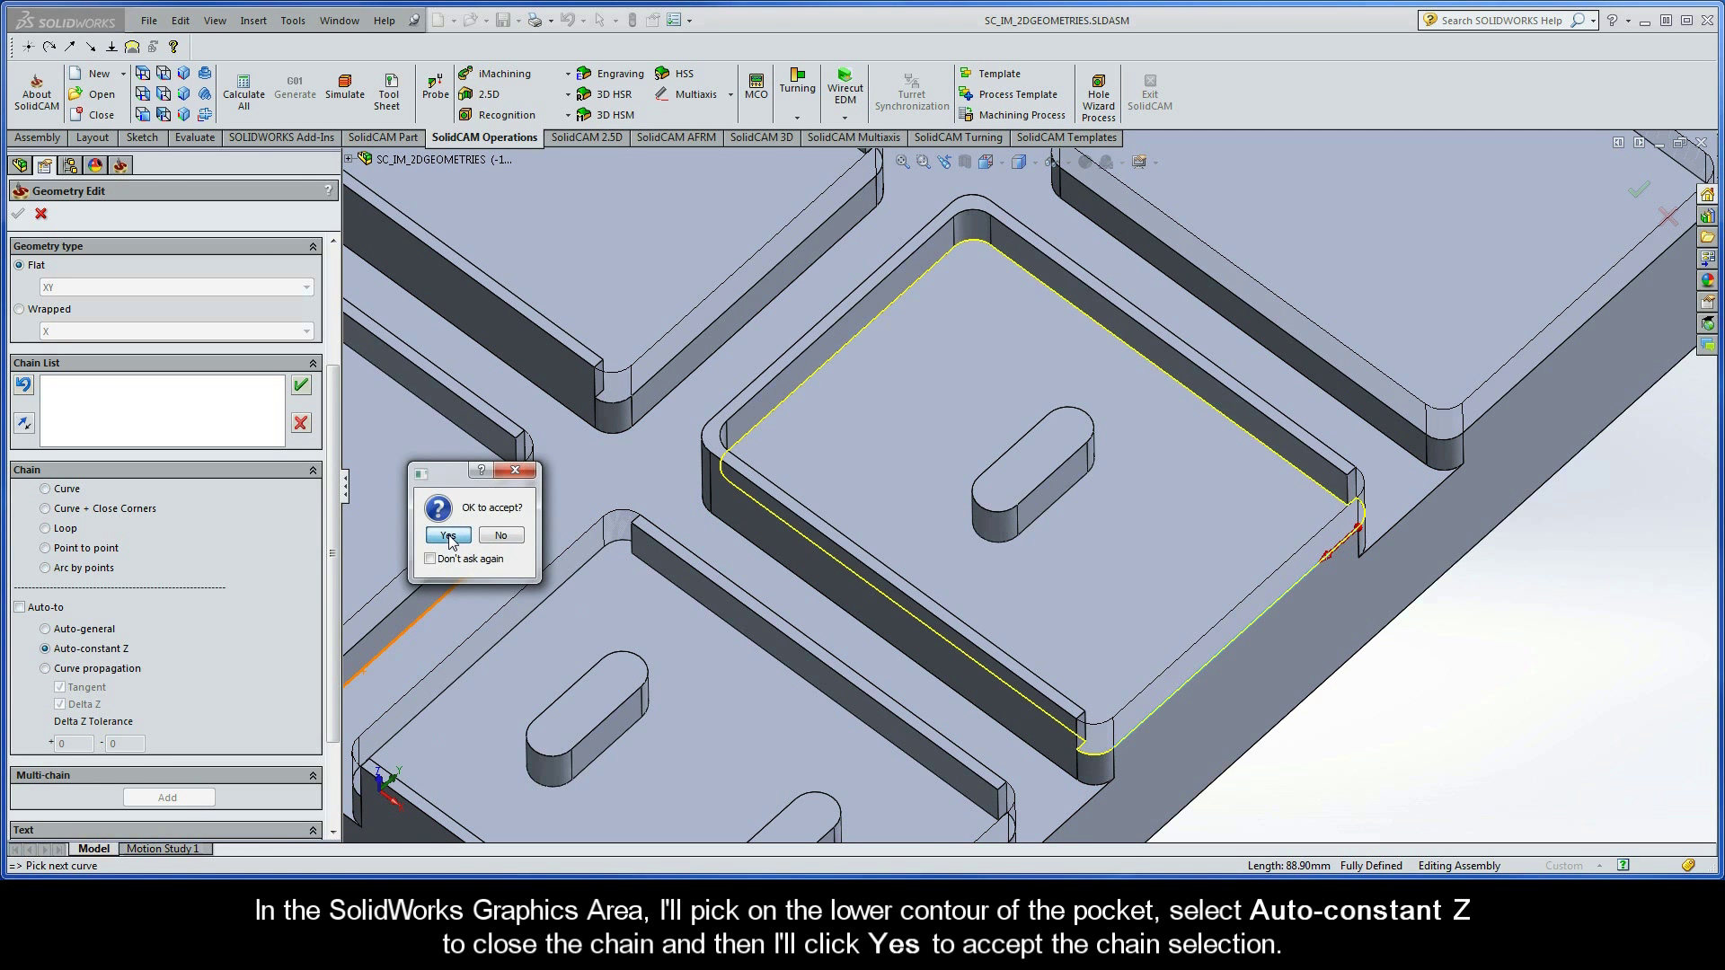
{"action": "left_click", "coordinate": [449, 536]}
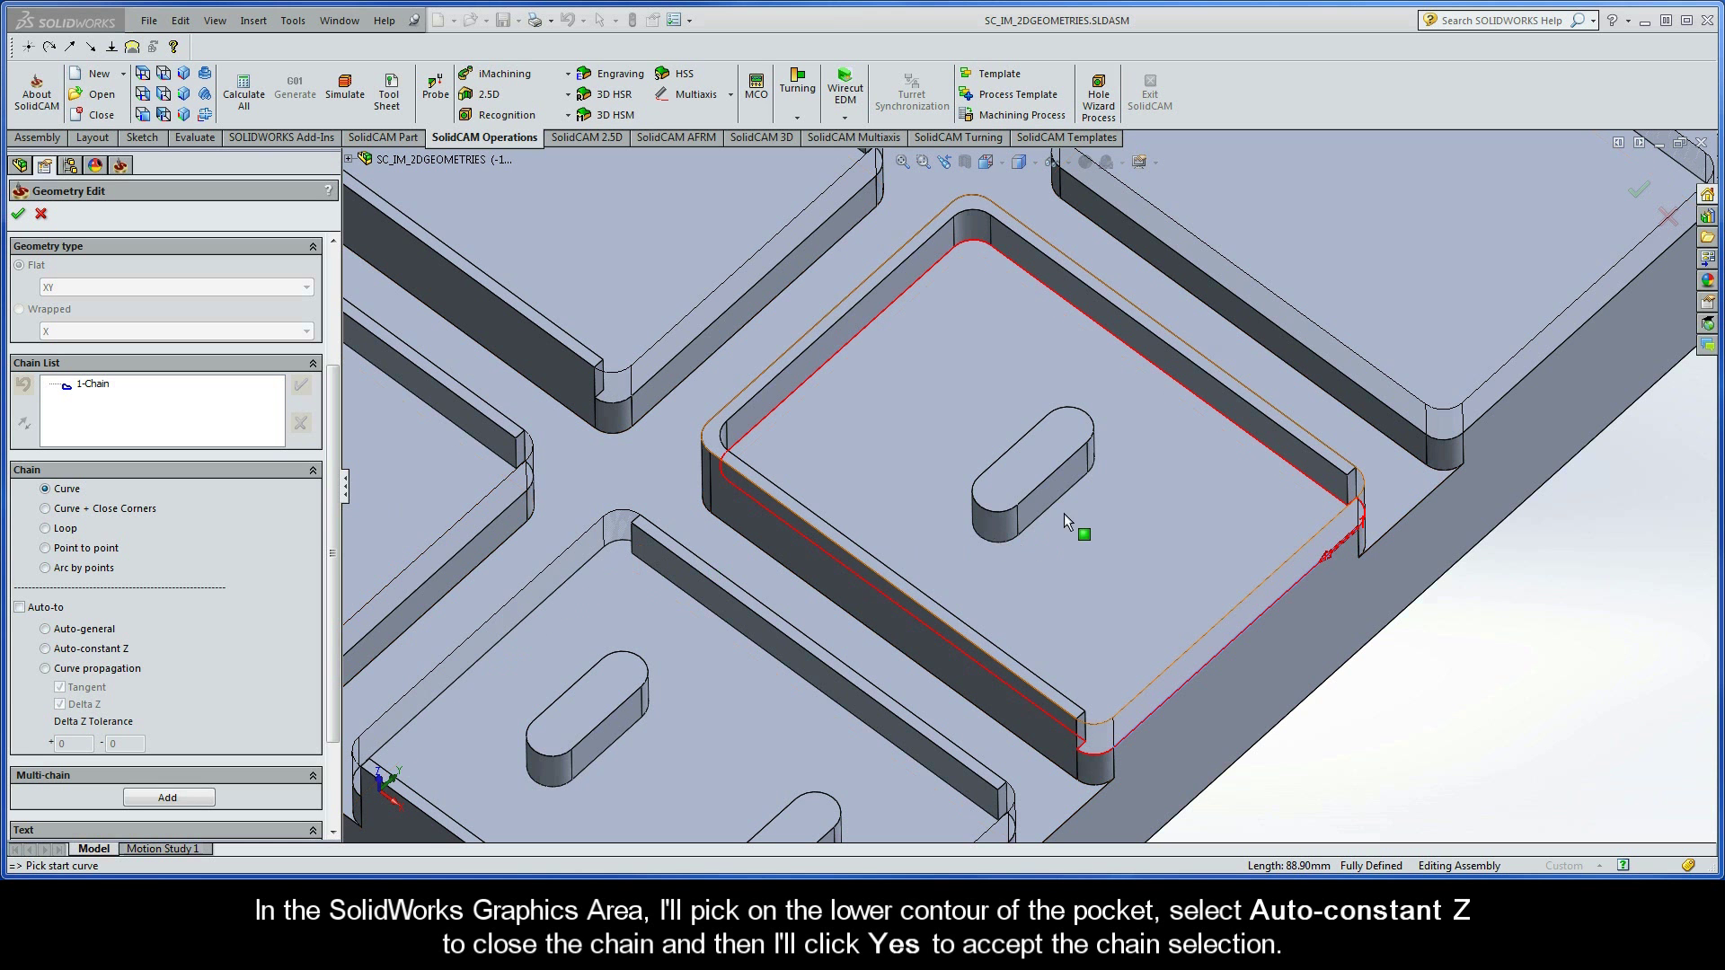
- Add the lower contour of the pocket's island as a second chain using Auto-constant Z
{"action": "left_click", "coordinate": [1071, 487]}
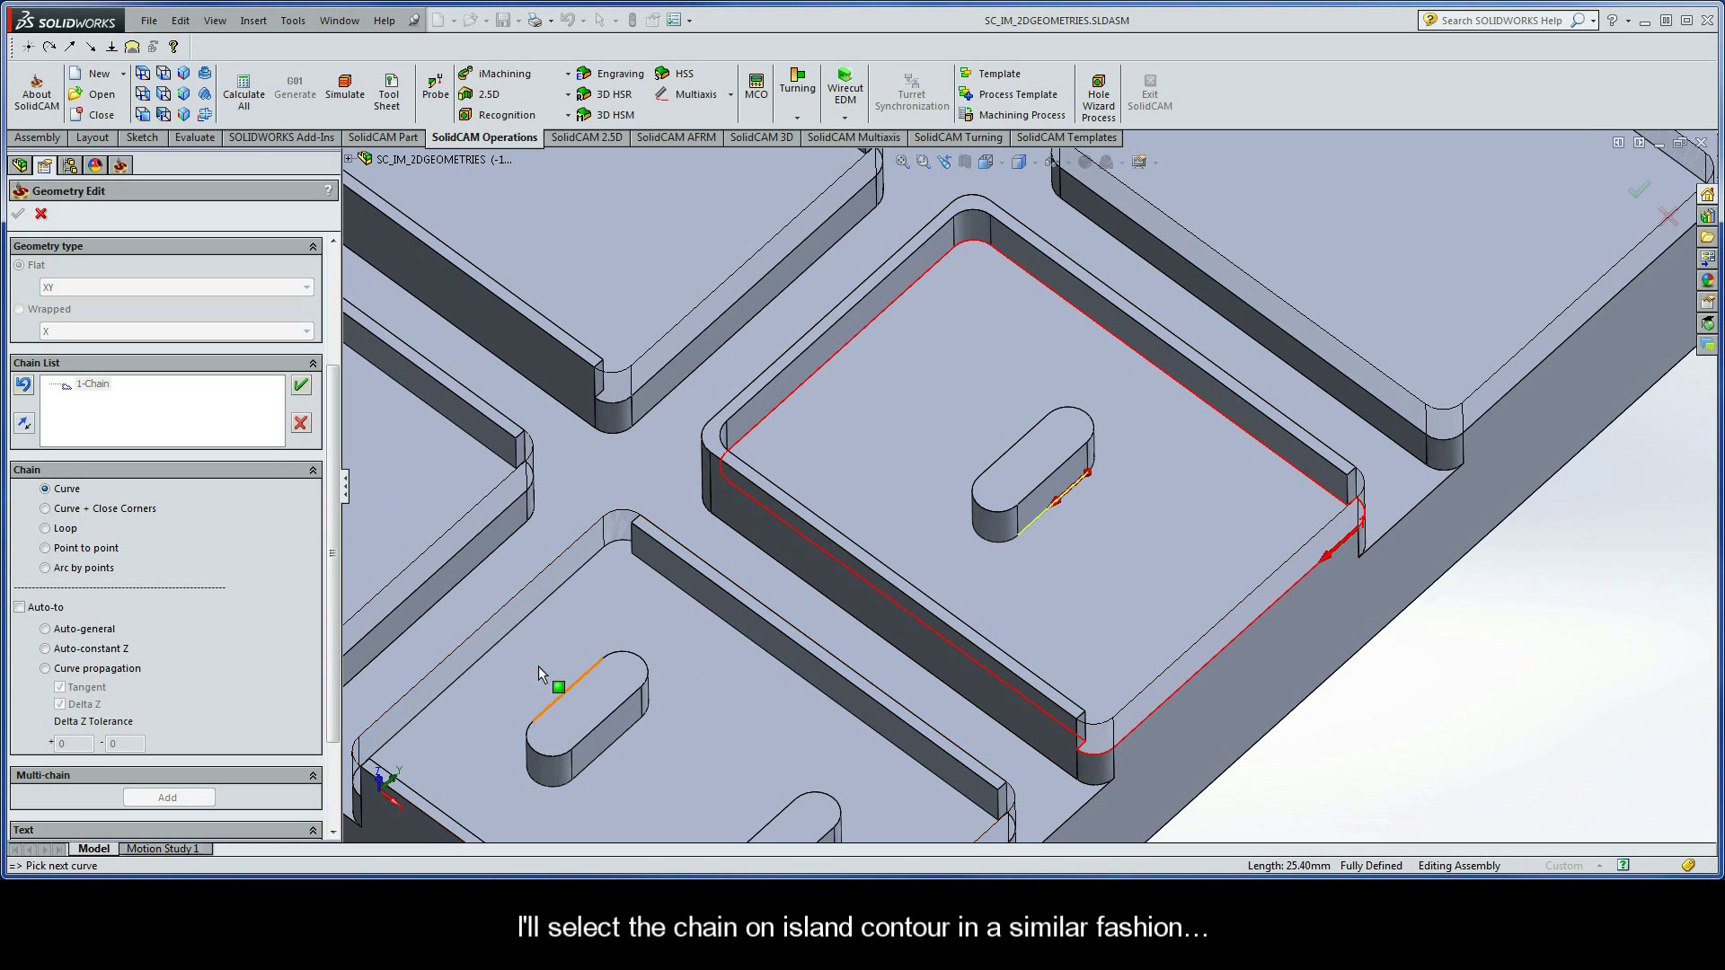
{"action": "left_click", "coordinate": [45, 648]}
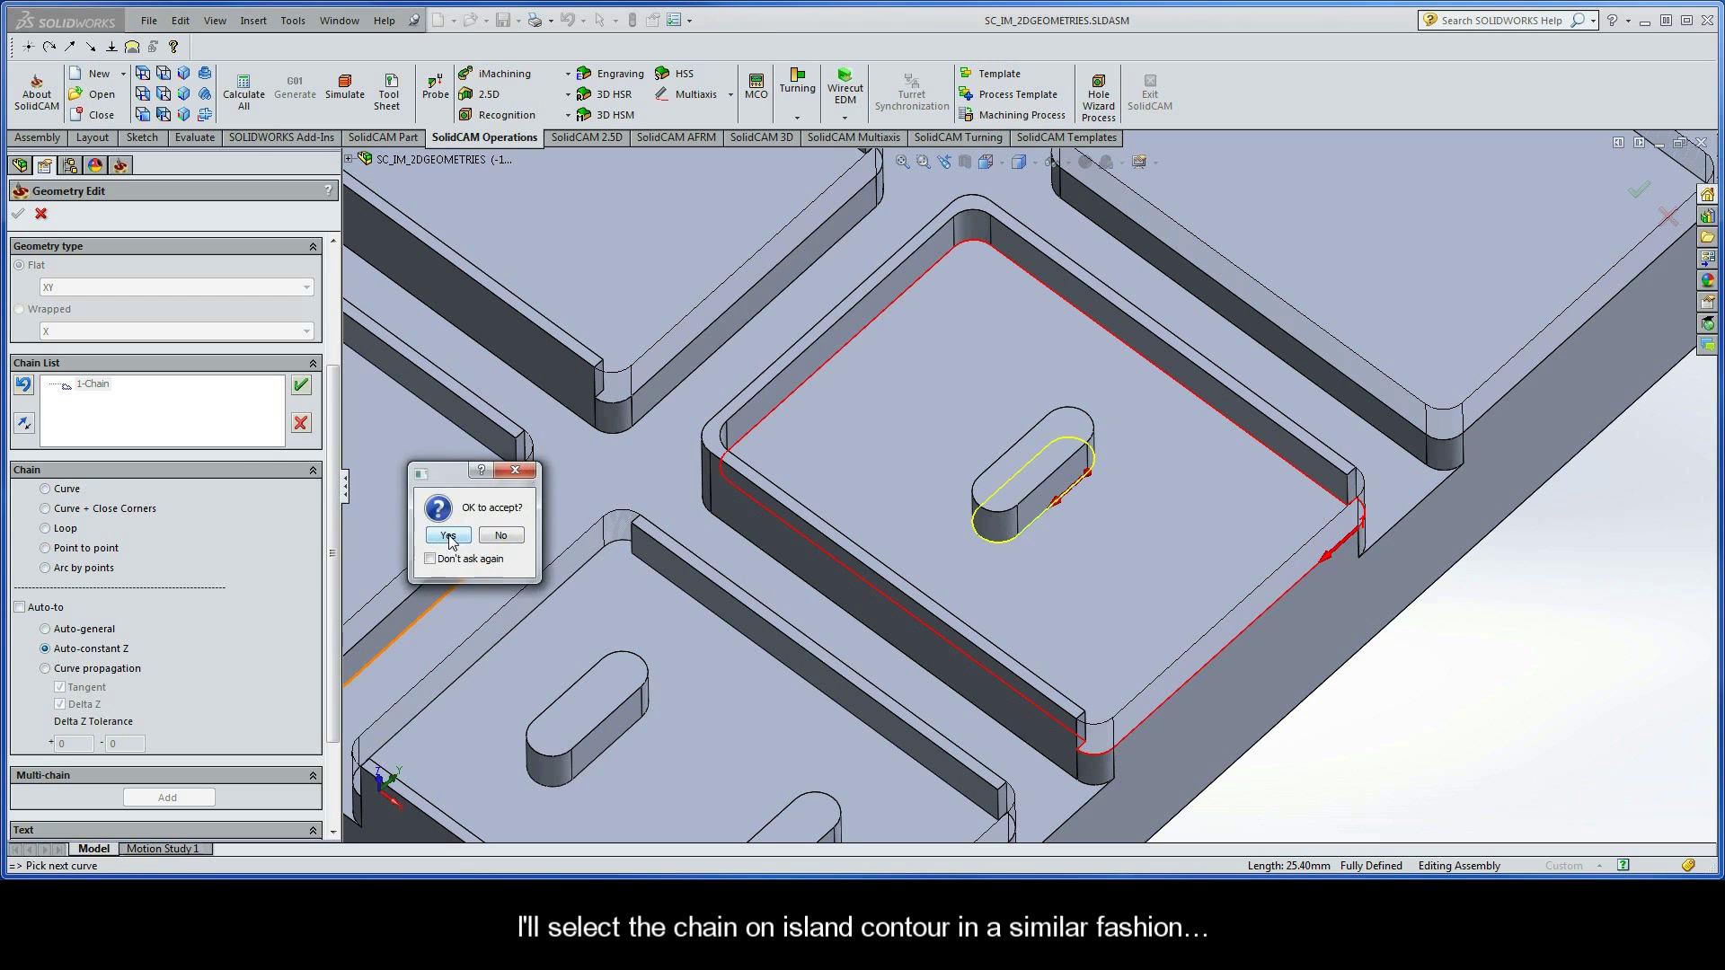
{"action": "left_click", "coordinate": [449, 535]}
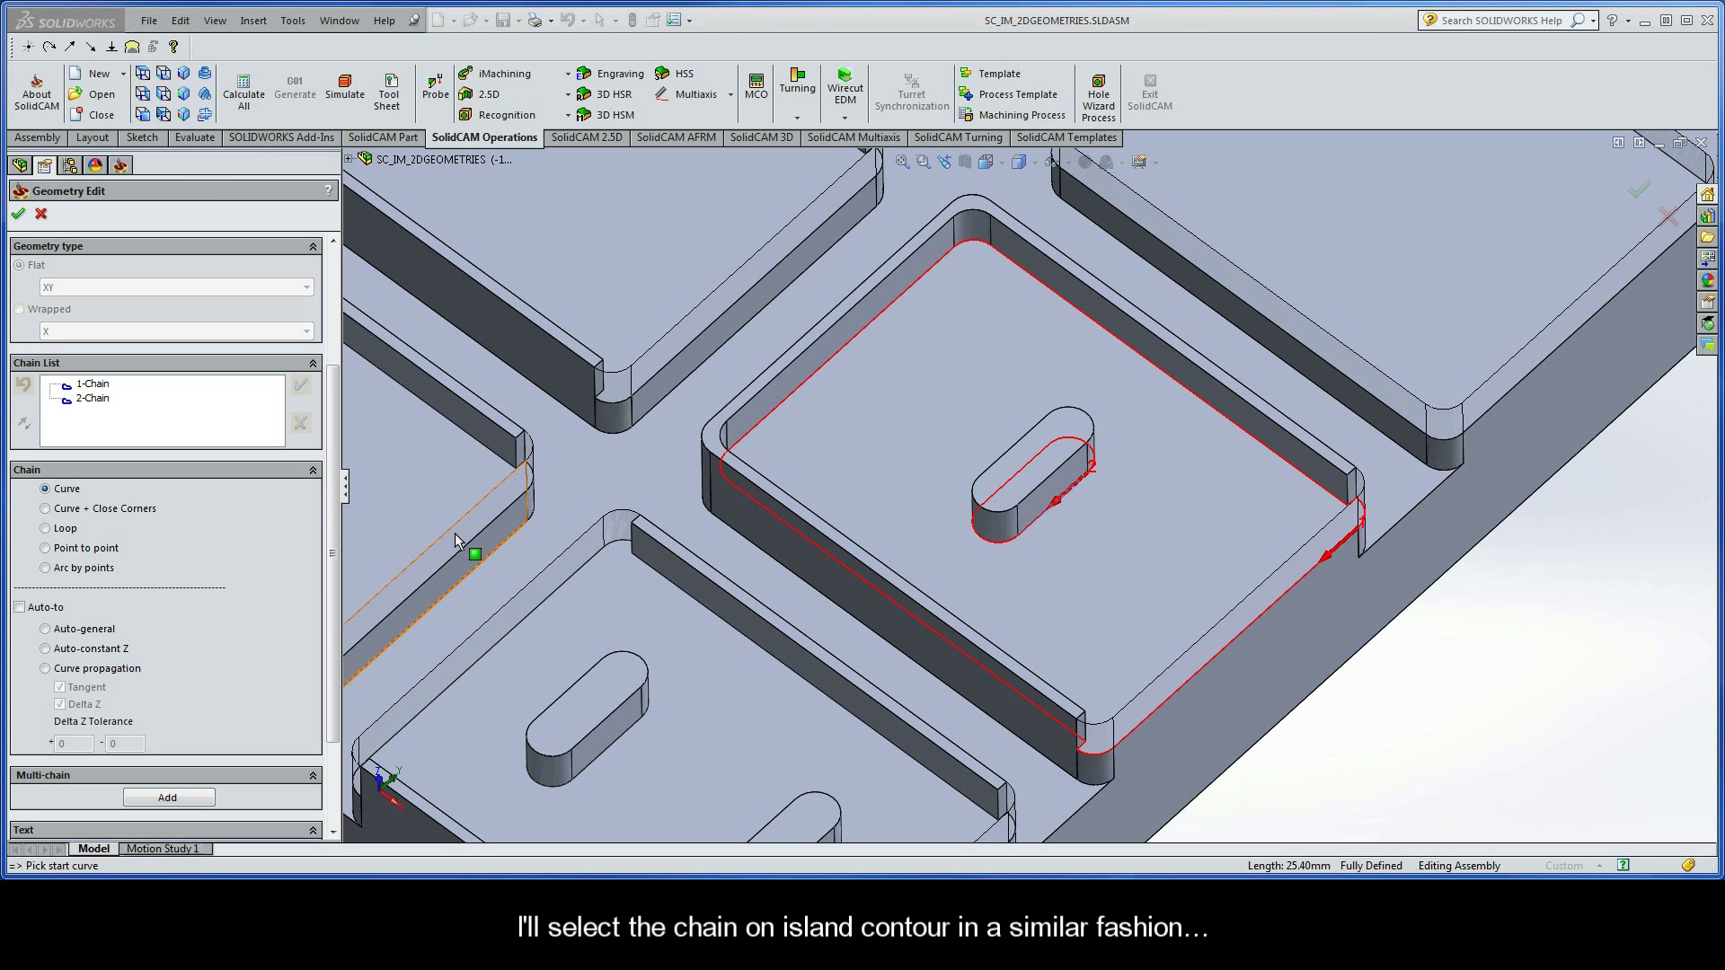
- Mark the pocket chain's outer side, from corner arc to corner arc, as open using From/To entities, and confirm the geometry
{"action": "right_click", "coordinate": [106, 387]}
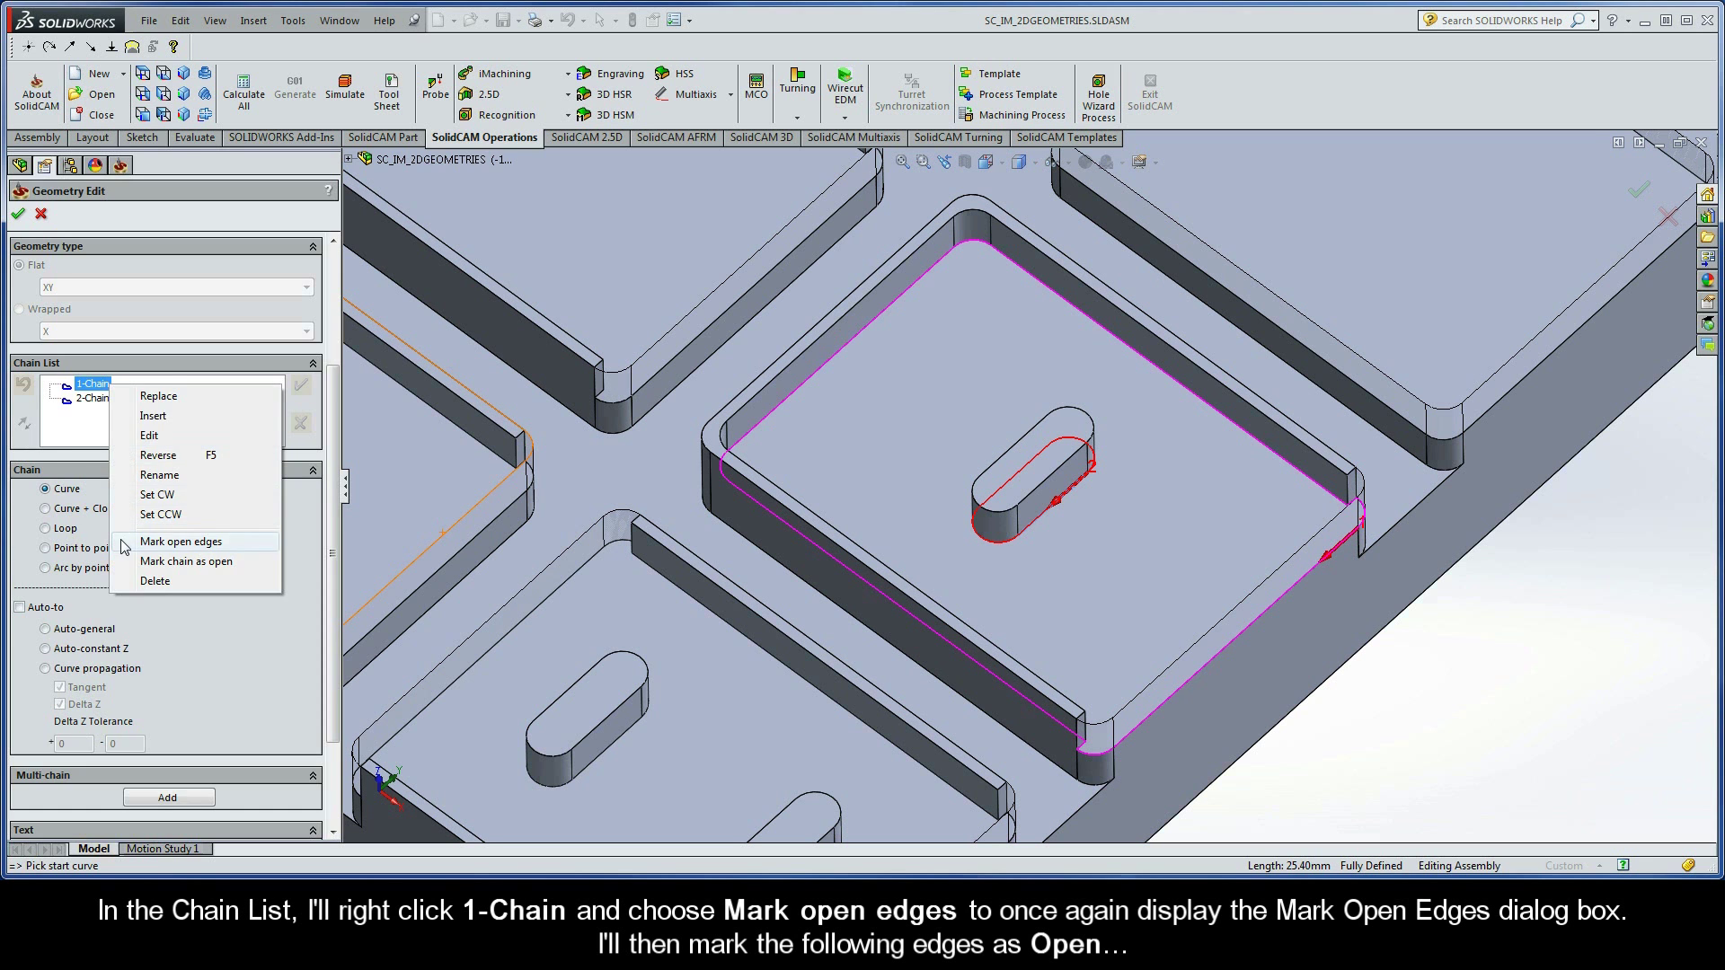
{"action": "left_click", "coordinate": [124, 544]}
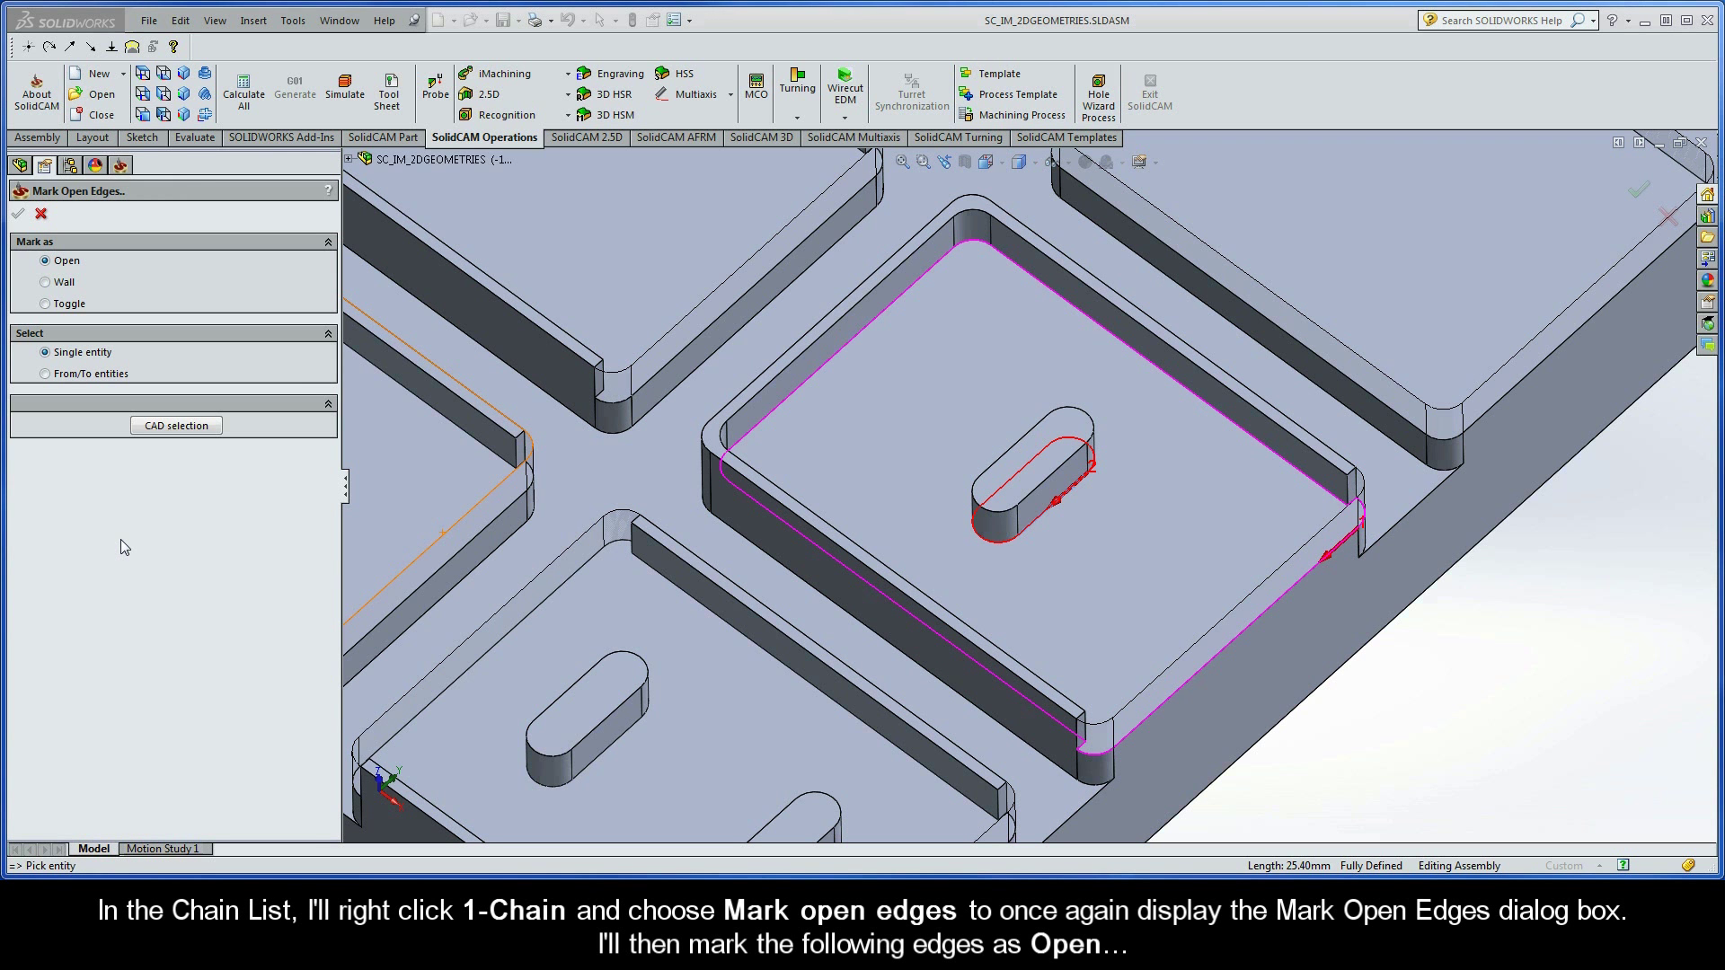
{"action": "left_click", "coordinate": [45, 374]}
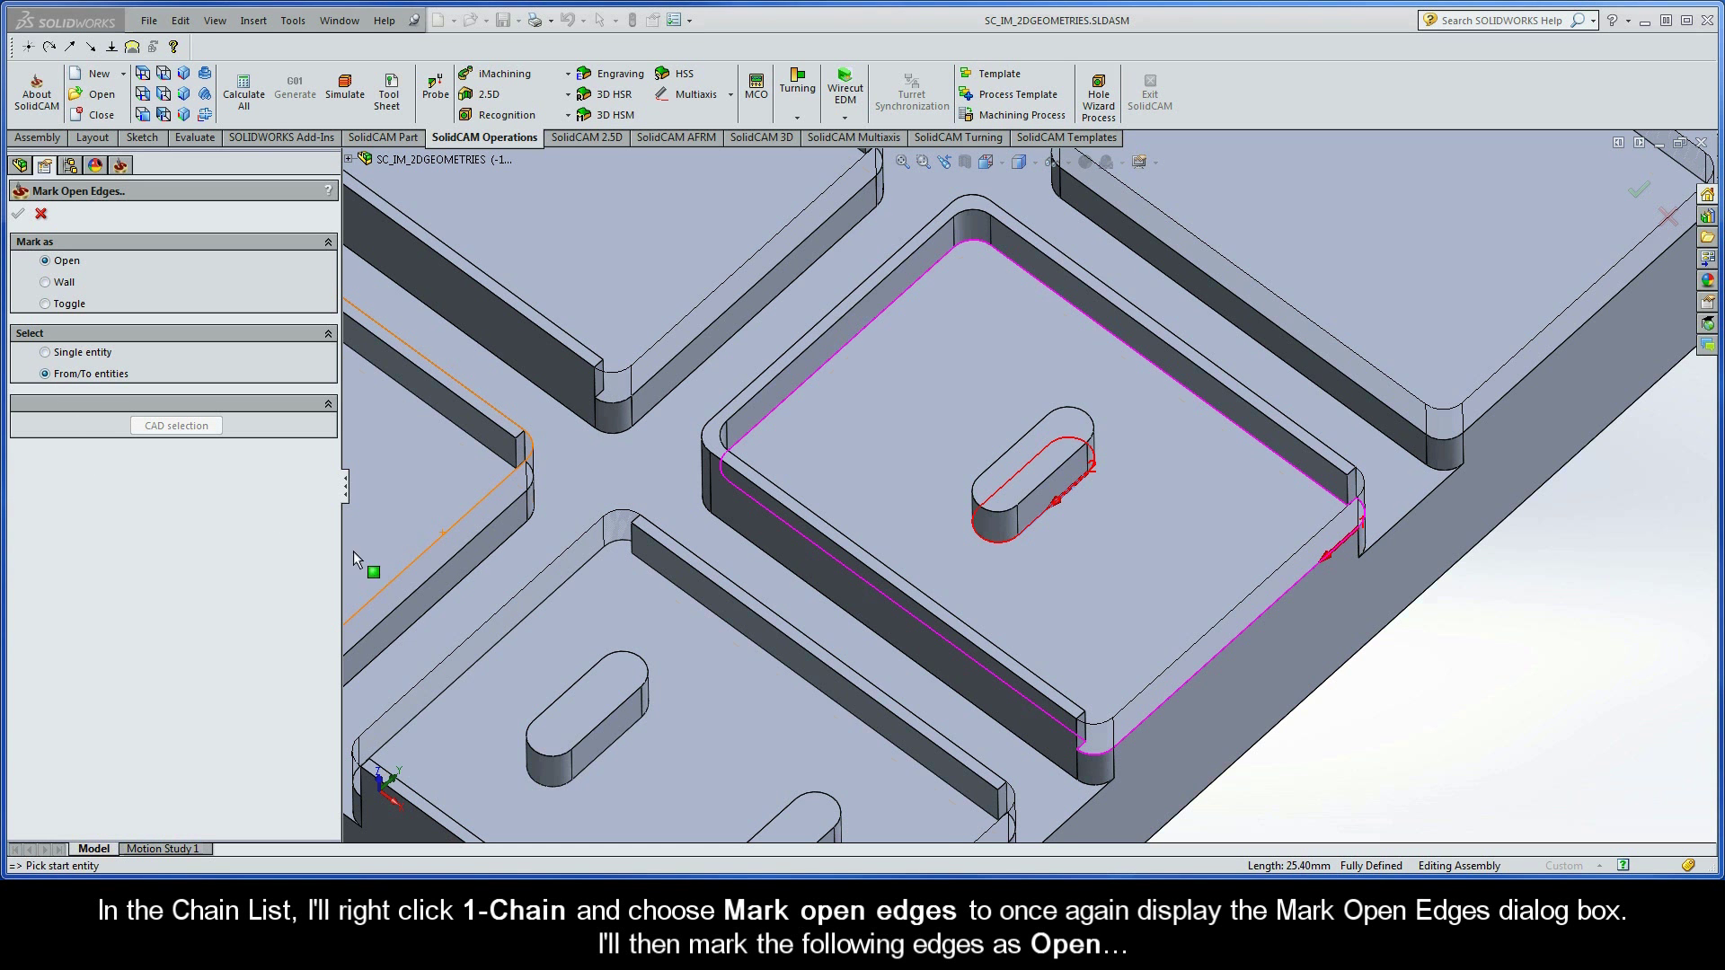
{"action": "left_click", "coordinate": [1363, 515]}
{"action": "left_click", "coordinate": [1104, 760]}
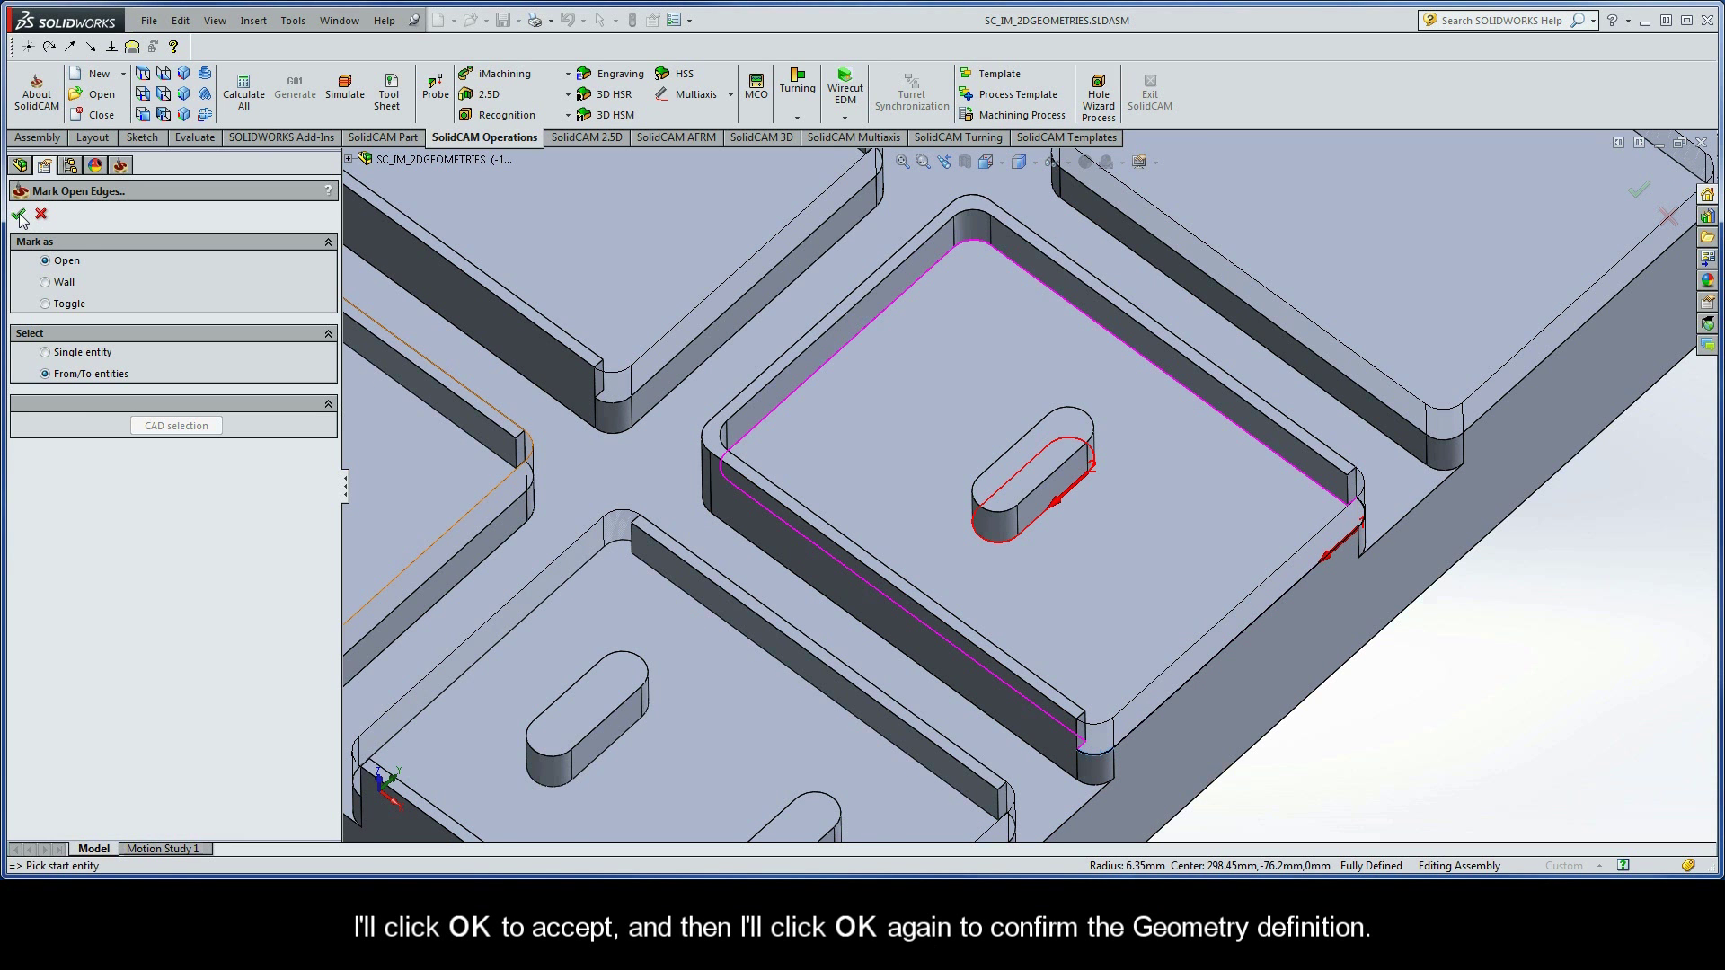
{"action": "left_click", "coordinate": [18, 216]}
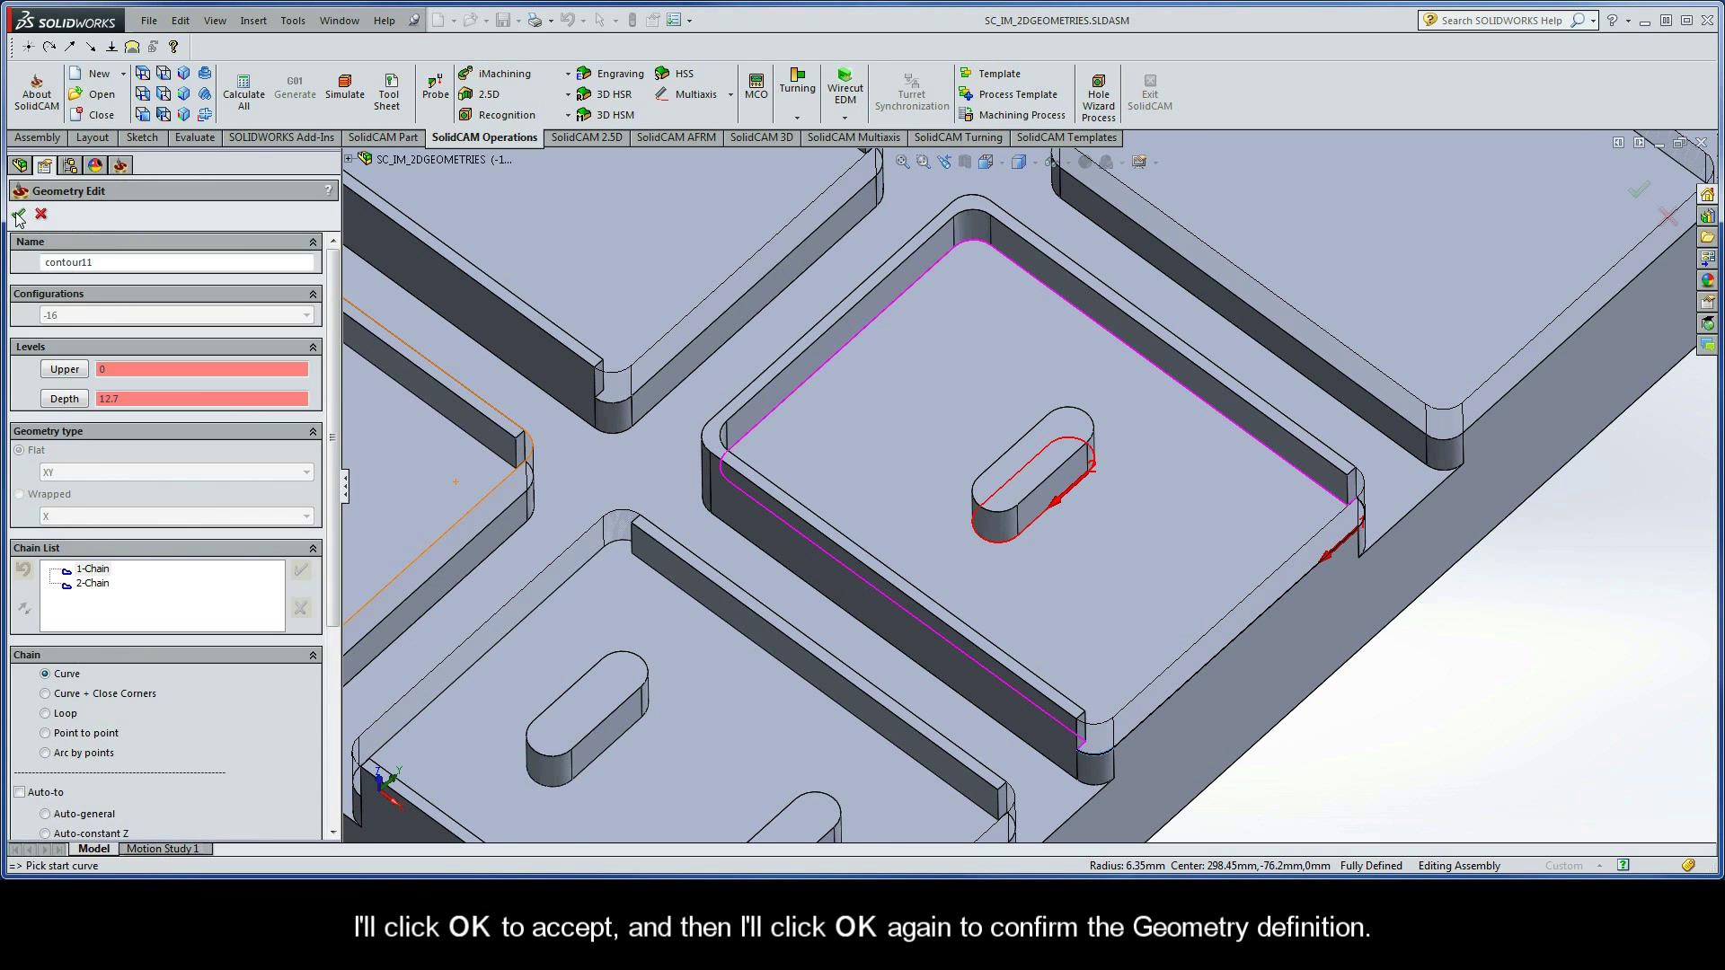
{"action": "left_click", "coordinate": [17, 214]}
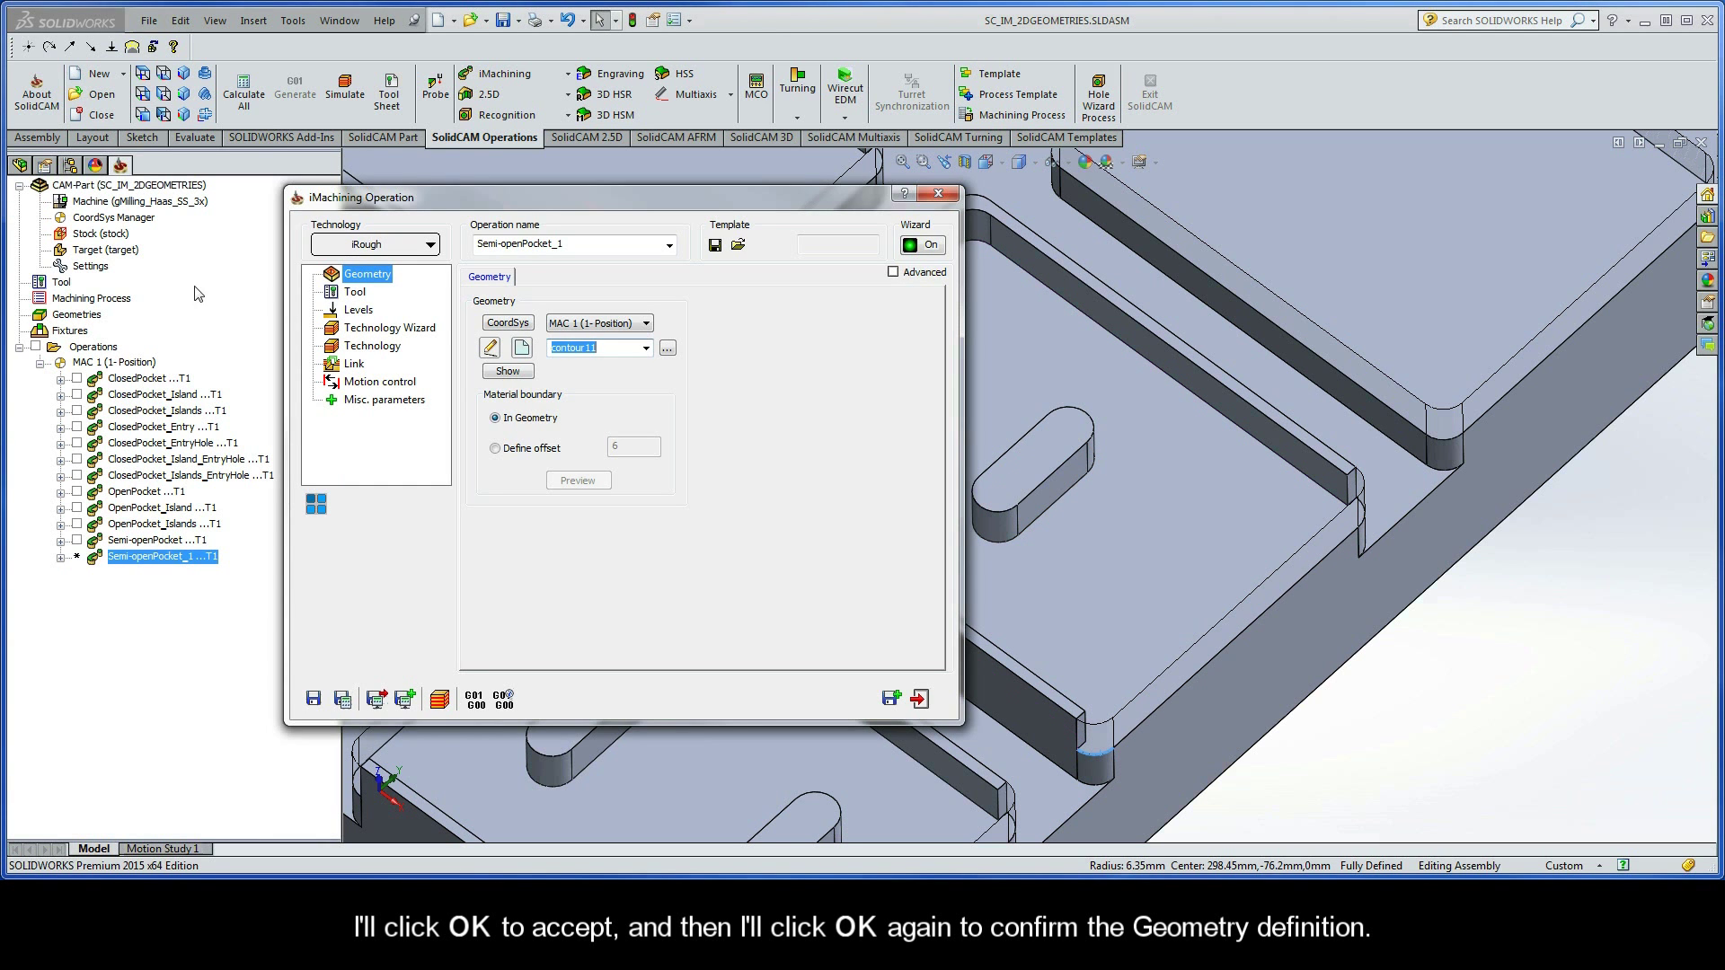
- Name the operation Semi-openPocket_Island, then save it and calculate its tool path
{"action": "left_click", "coordinate": [580, 244]}
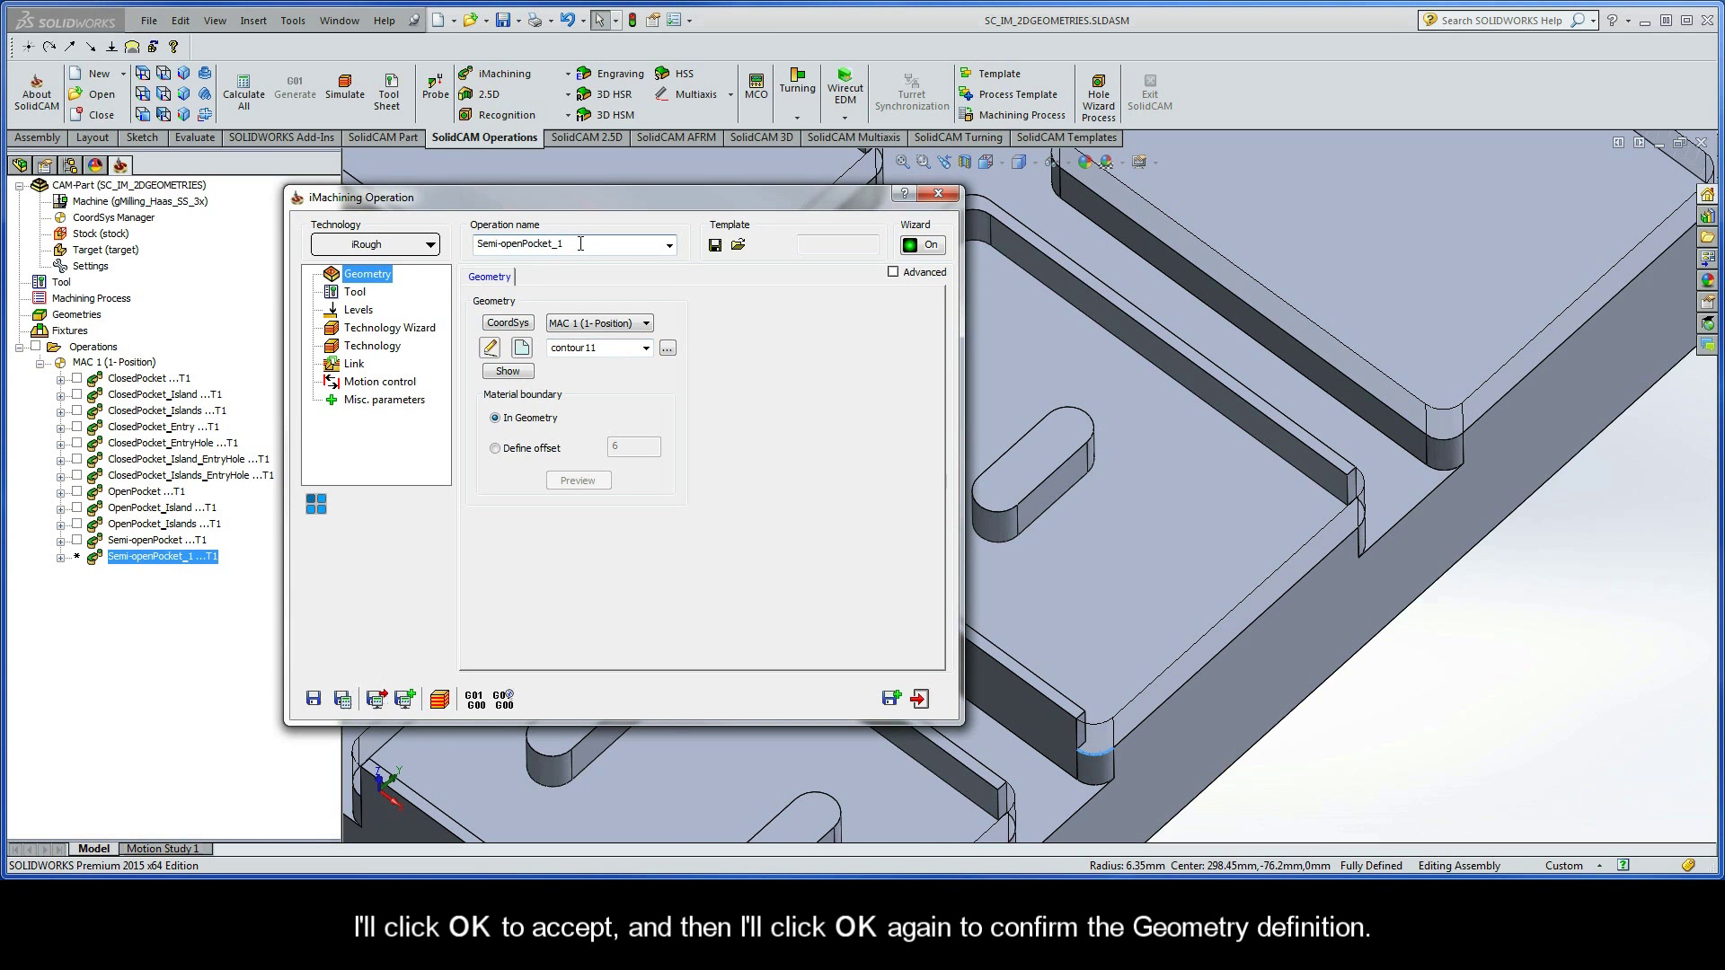
{"action": "key", "text": "BackSpace"}
{"action": "type", "text": "Island"}
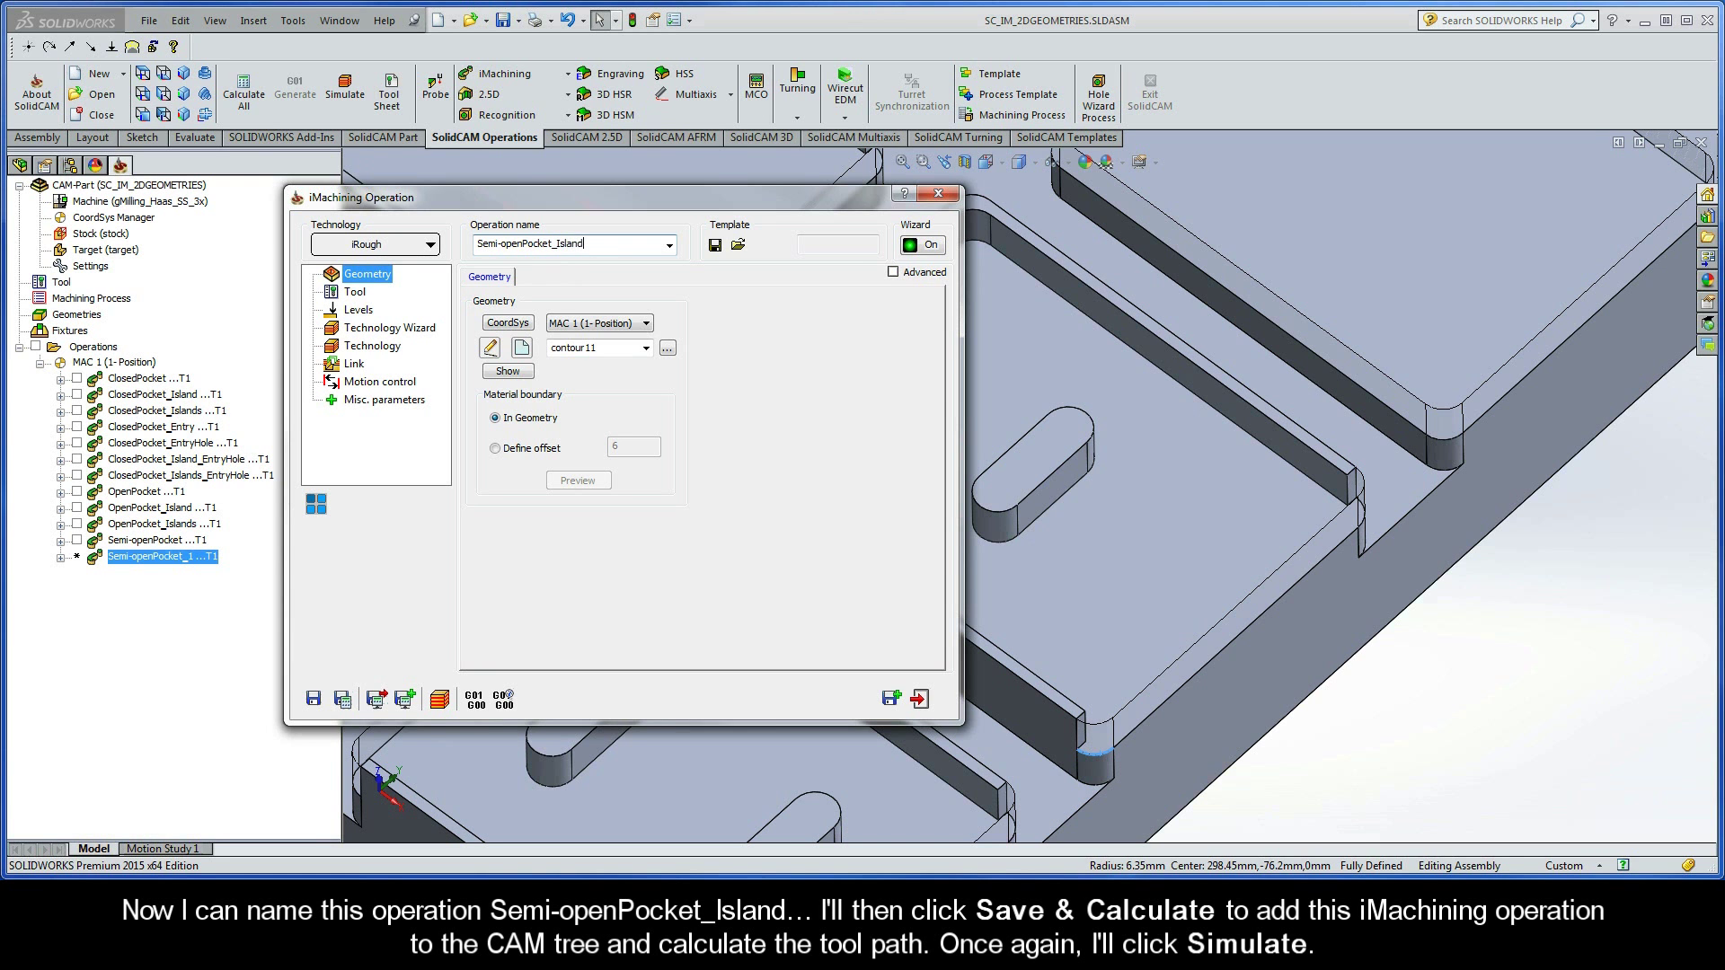
{"action": "left_click", "coordinate": [343, 700]}
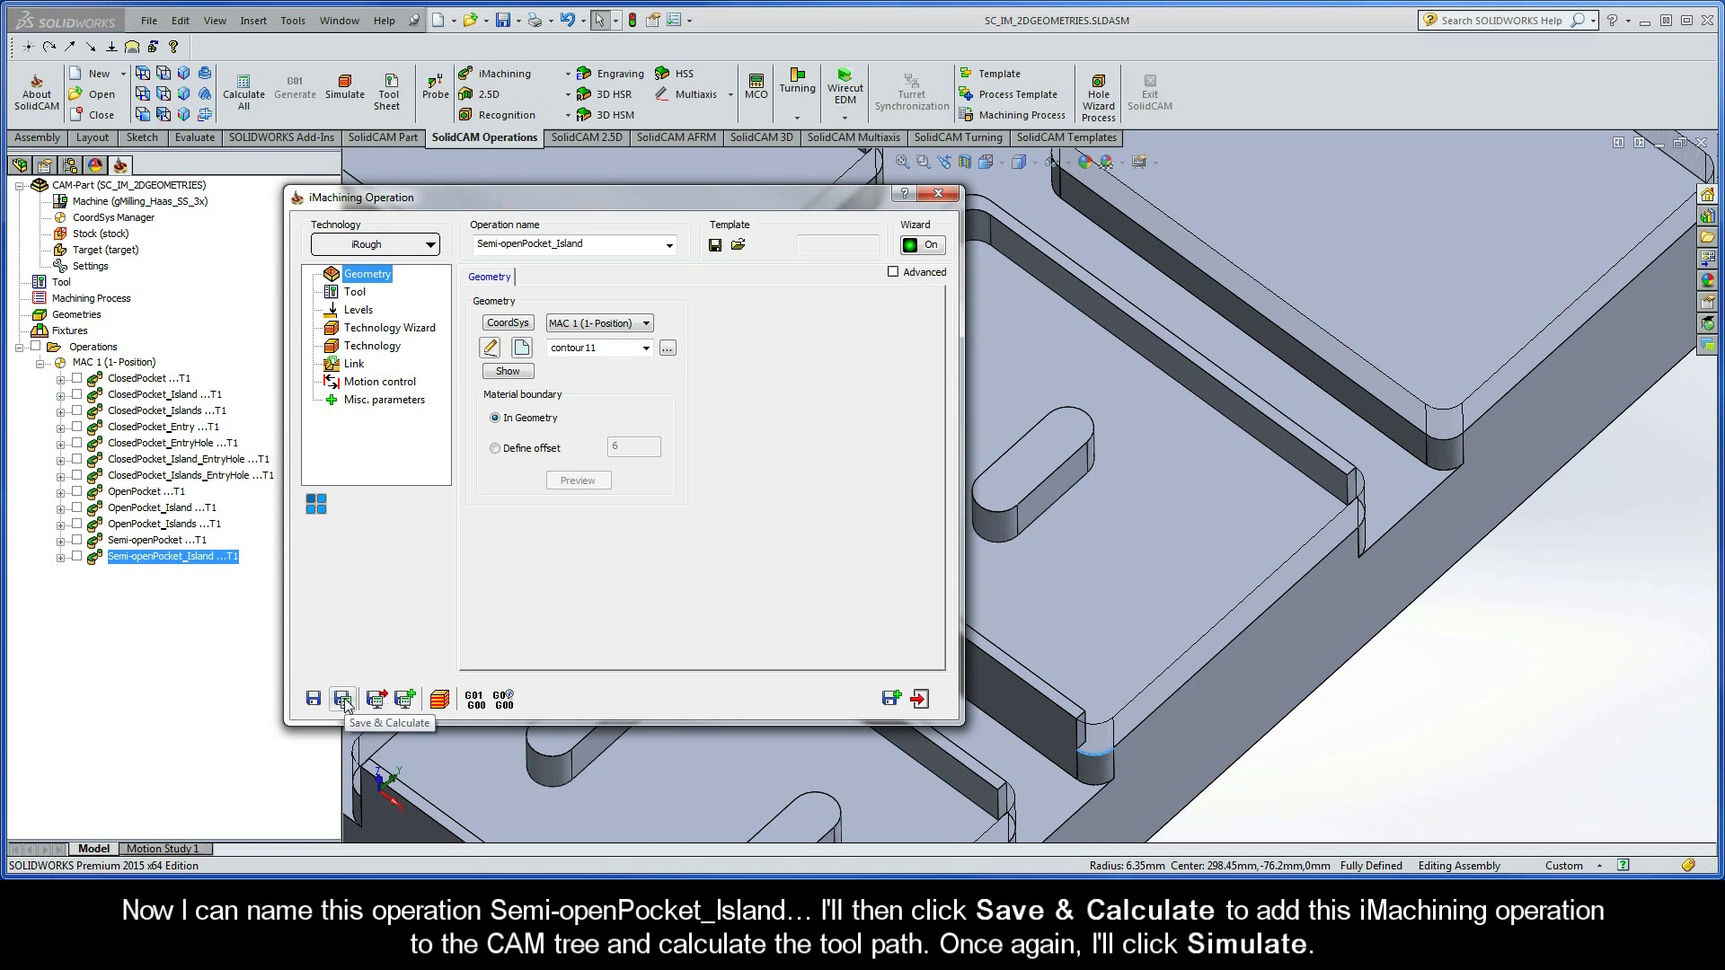
- Simulate the Semi-openPocket_Island tool path in Host CAD mode, starting at a reduced speed and speeding up, and exit the simulation
{"action": "left_click", "coordinate": [439, 701]}
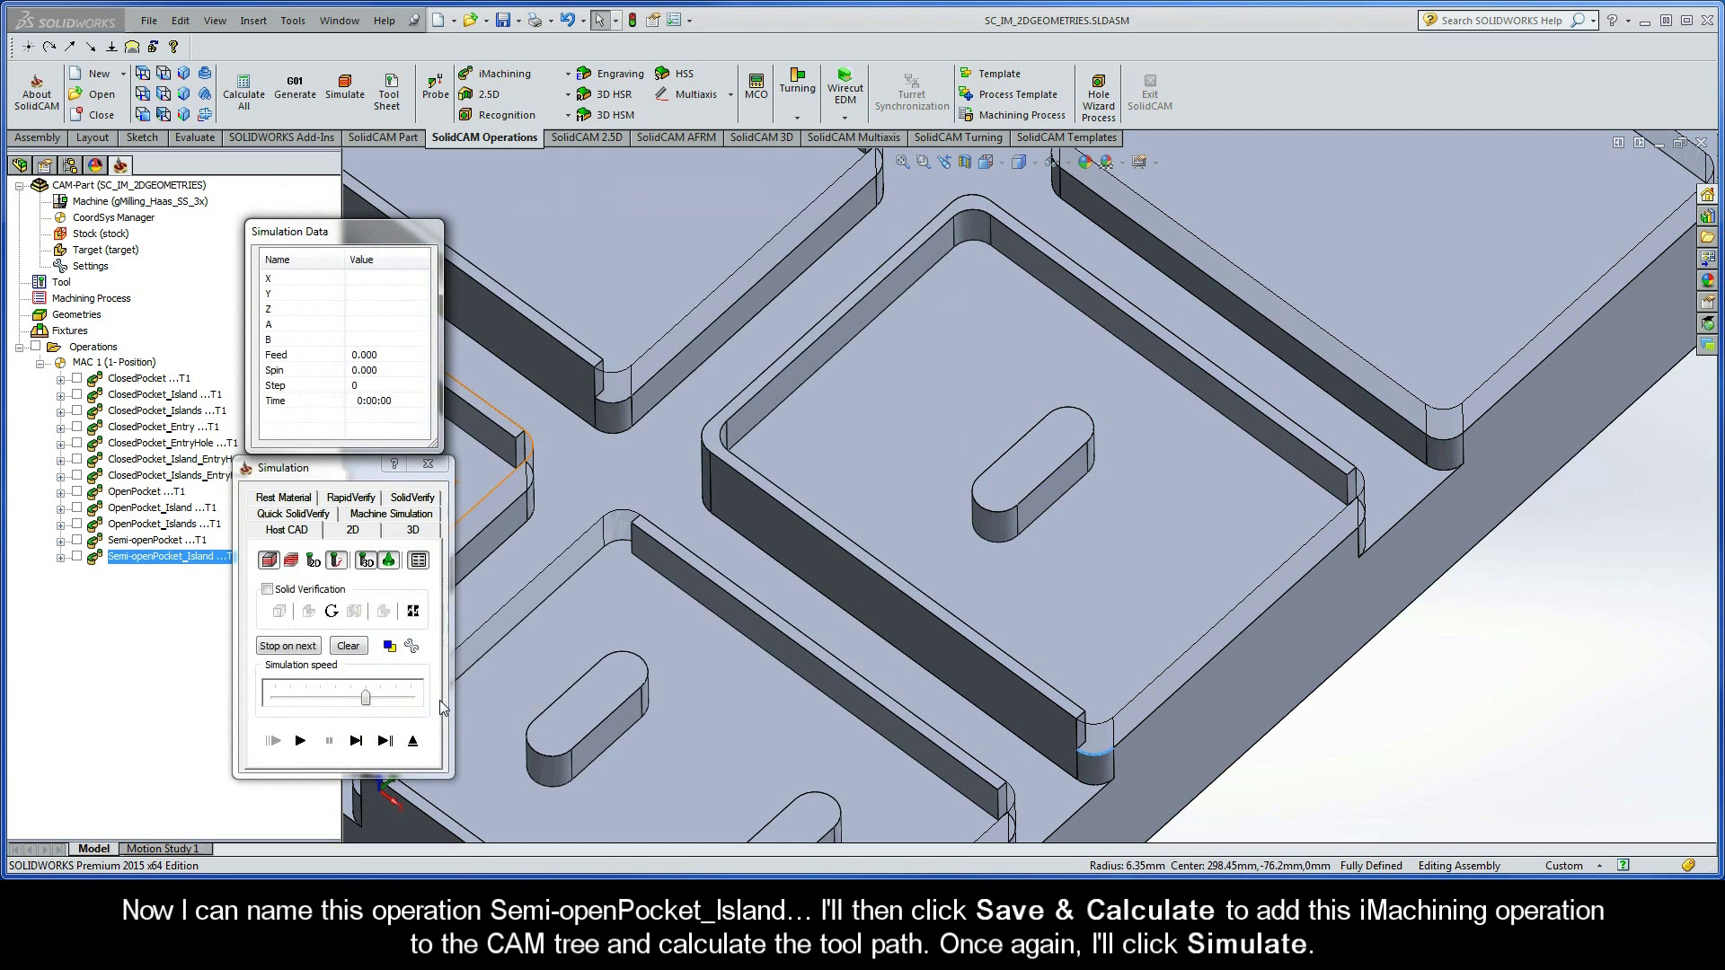
{"action": "left_click_drag", "start_coordinate": [365, 698], "coordinate": [336, 700]}
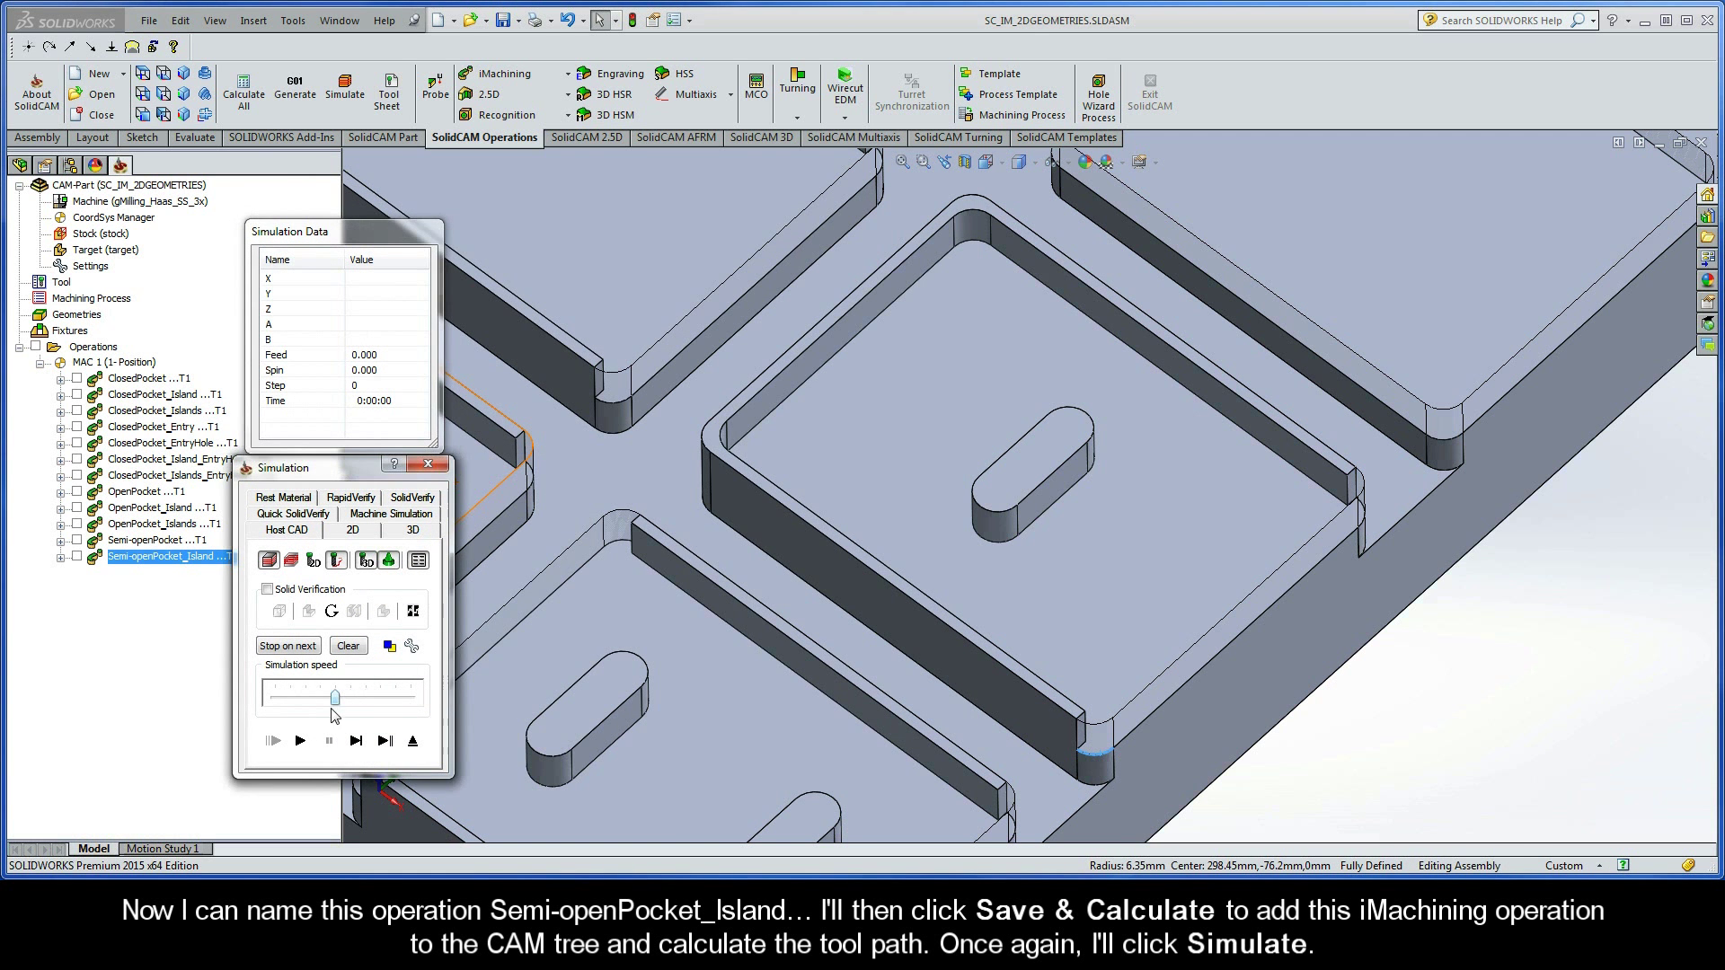
{"action": "left_click", "coordinate": [301, 742]}
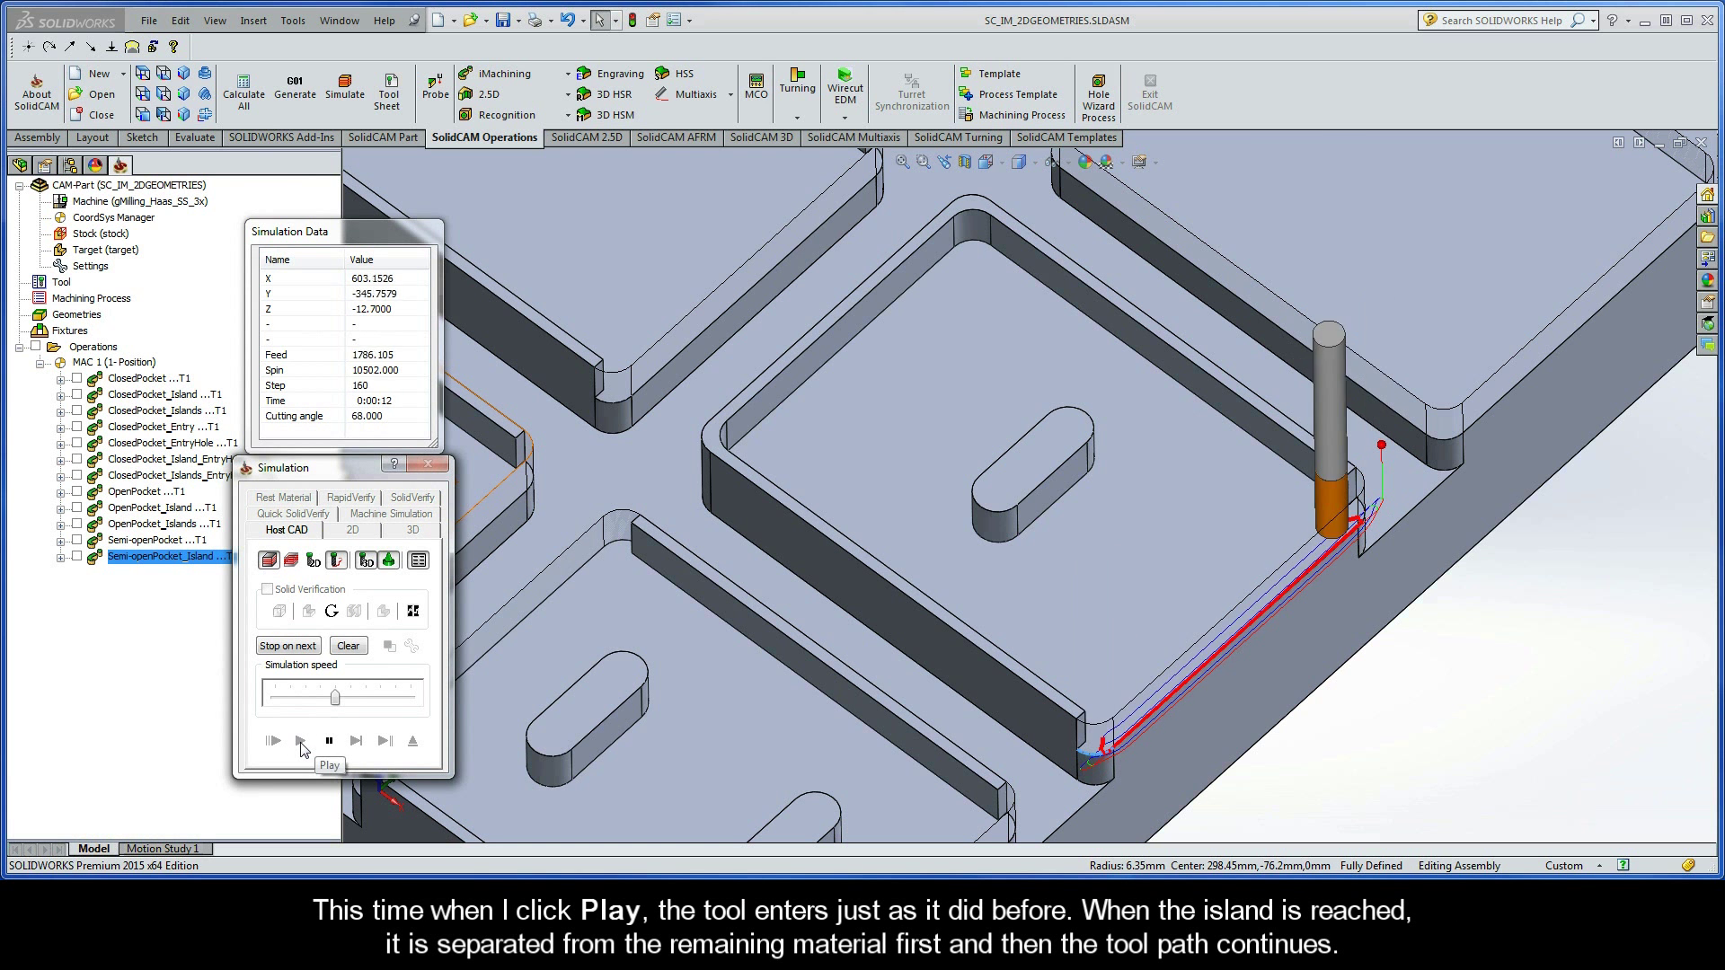
{"action": "left_click_drag", "start_coordinate": [335, 698], "coordinate": [365, 702]}
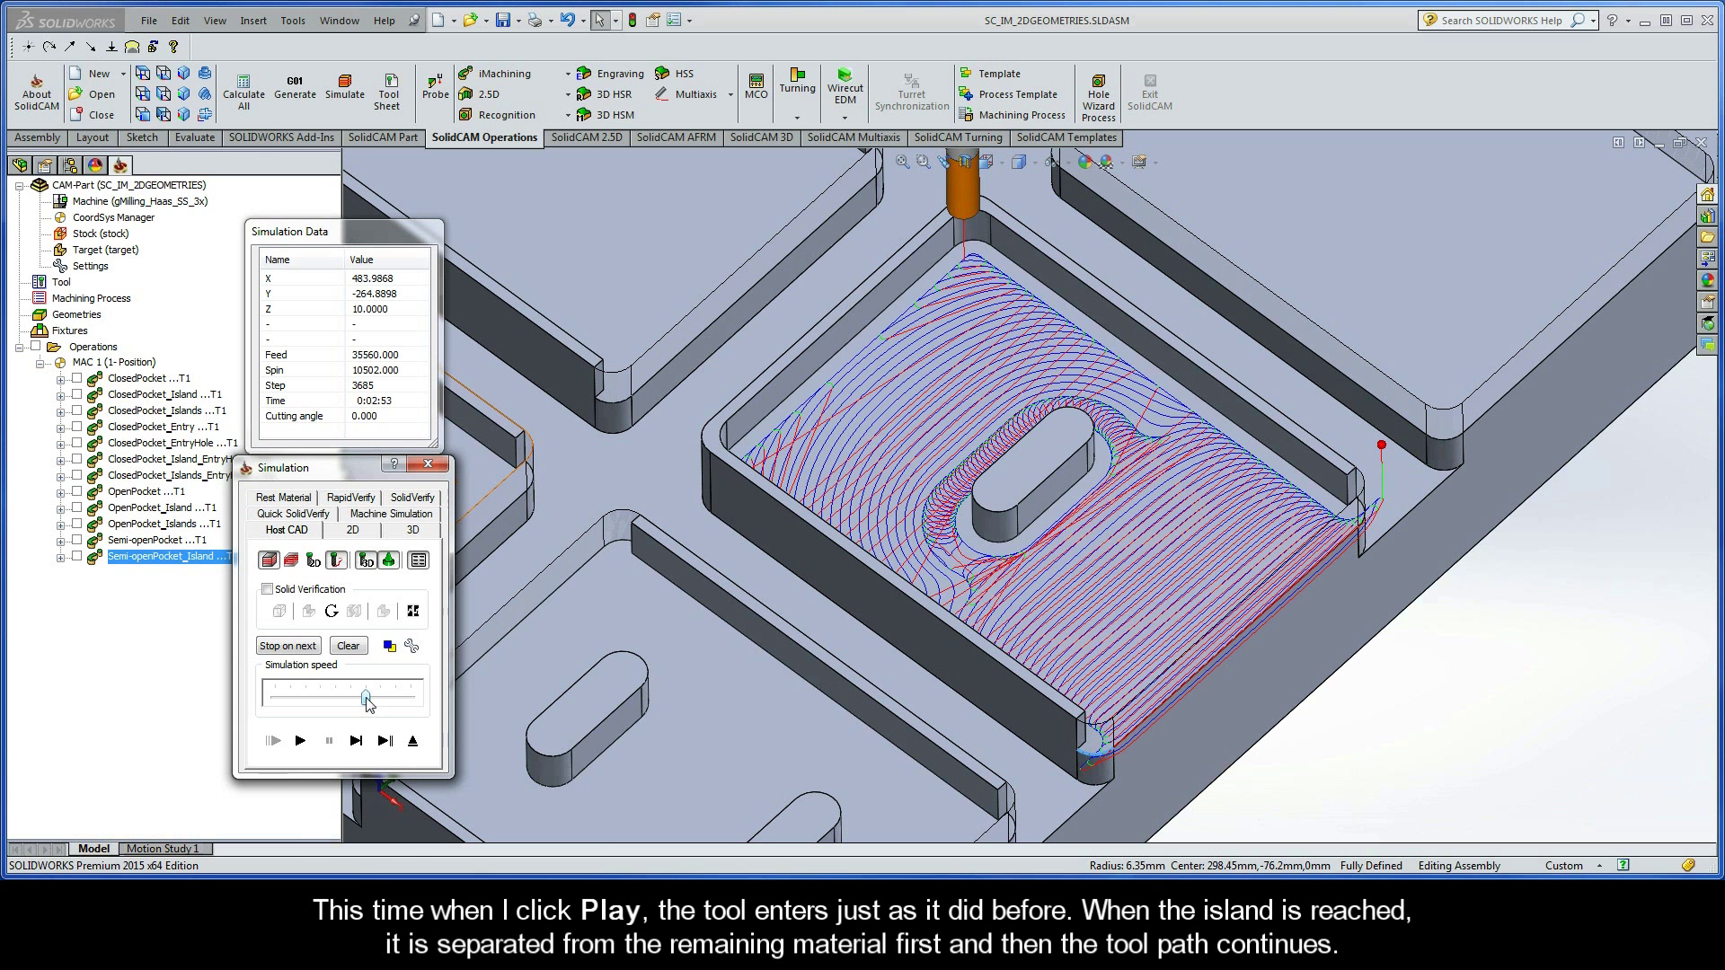
{"action": "left_click", "coordinate": [412, 740]}
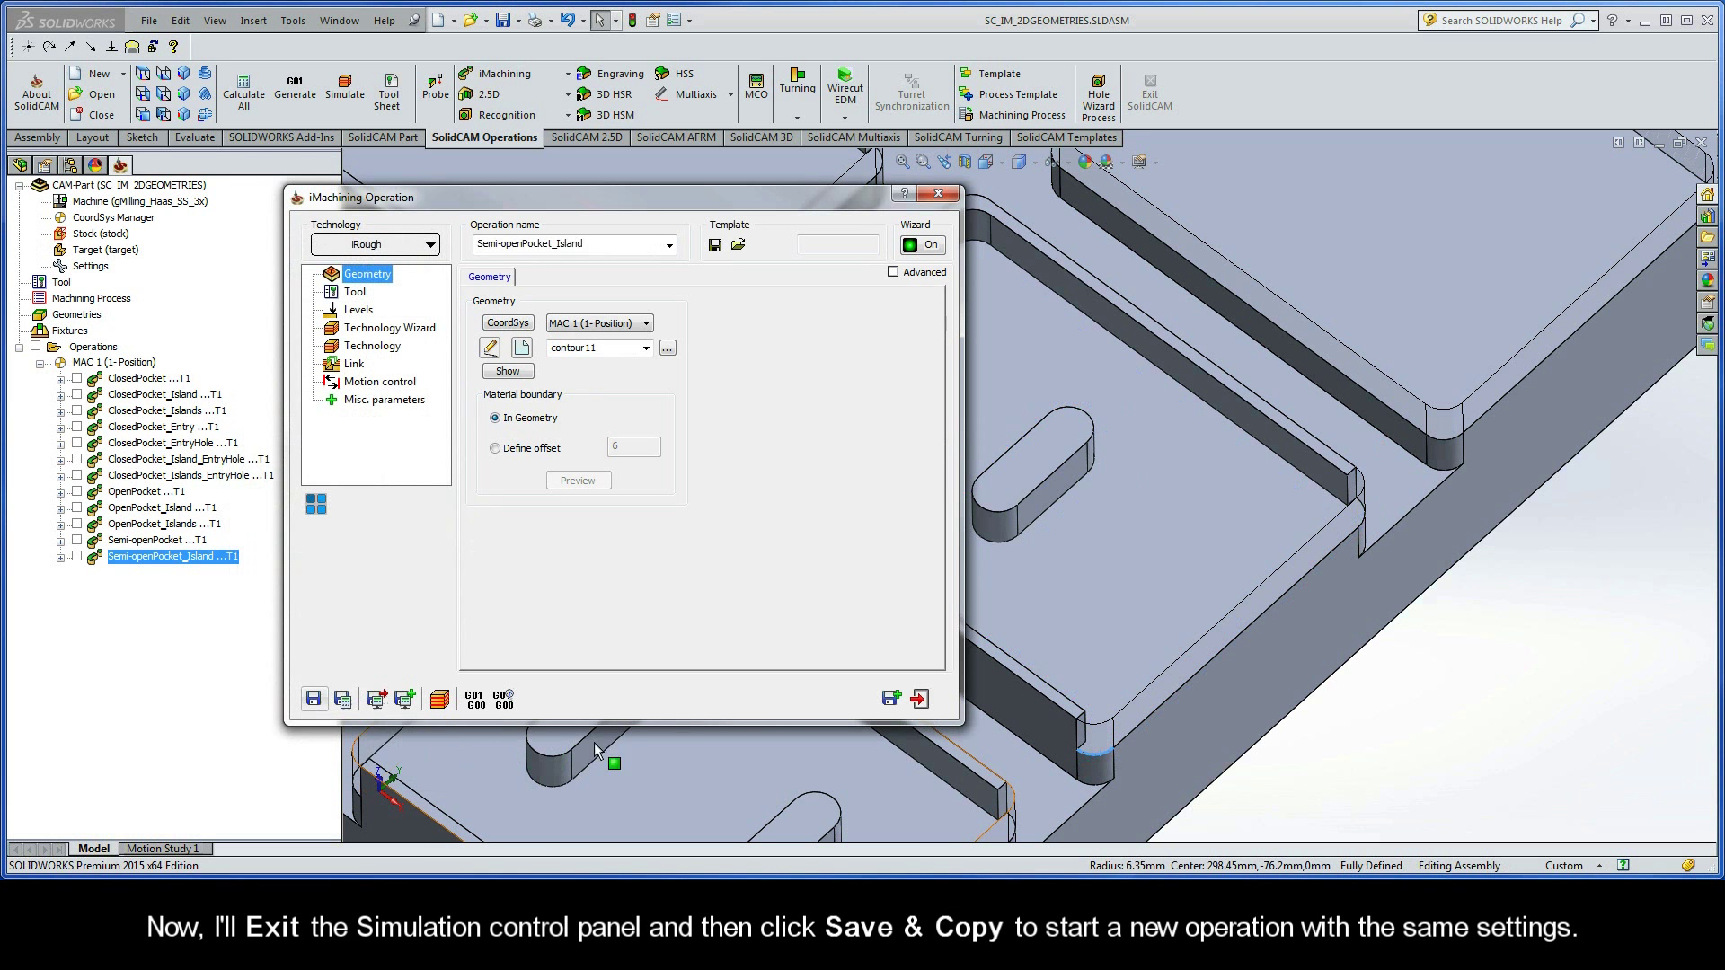
- Save and copy the Semi-openPocket_Island operation, and start a new geometry definition in the copy
{"action": "left_click", "coordinate": [891, 698]}
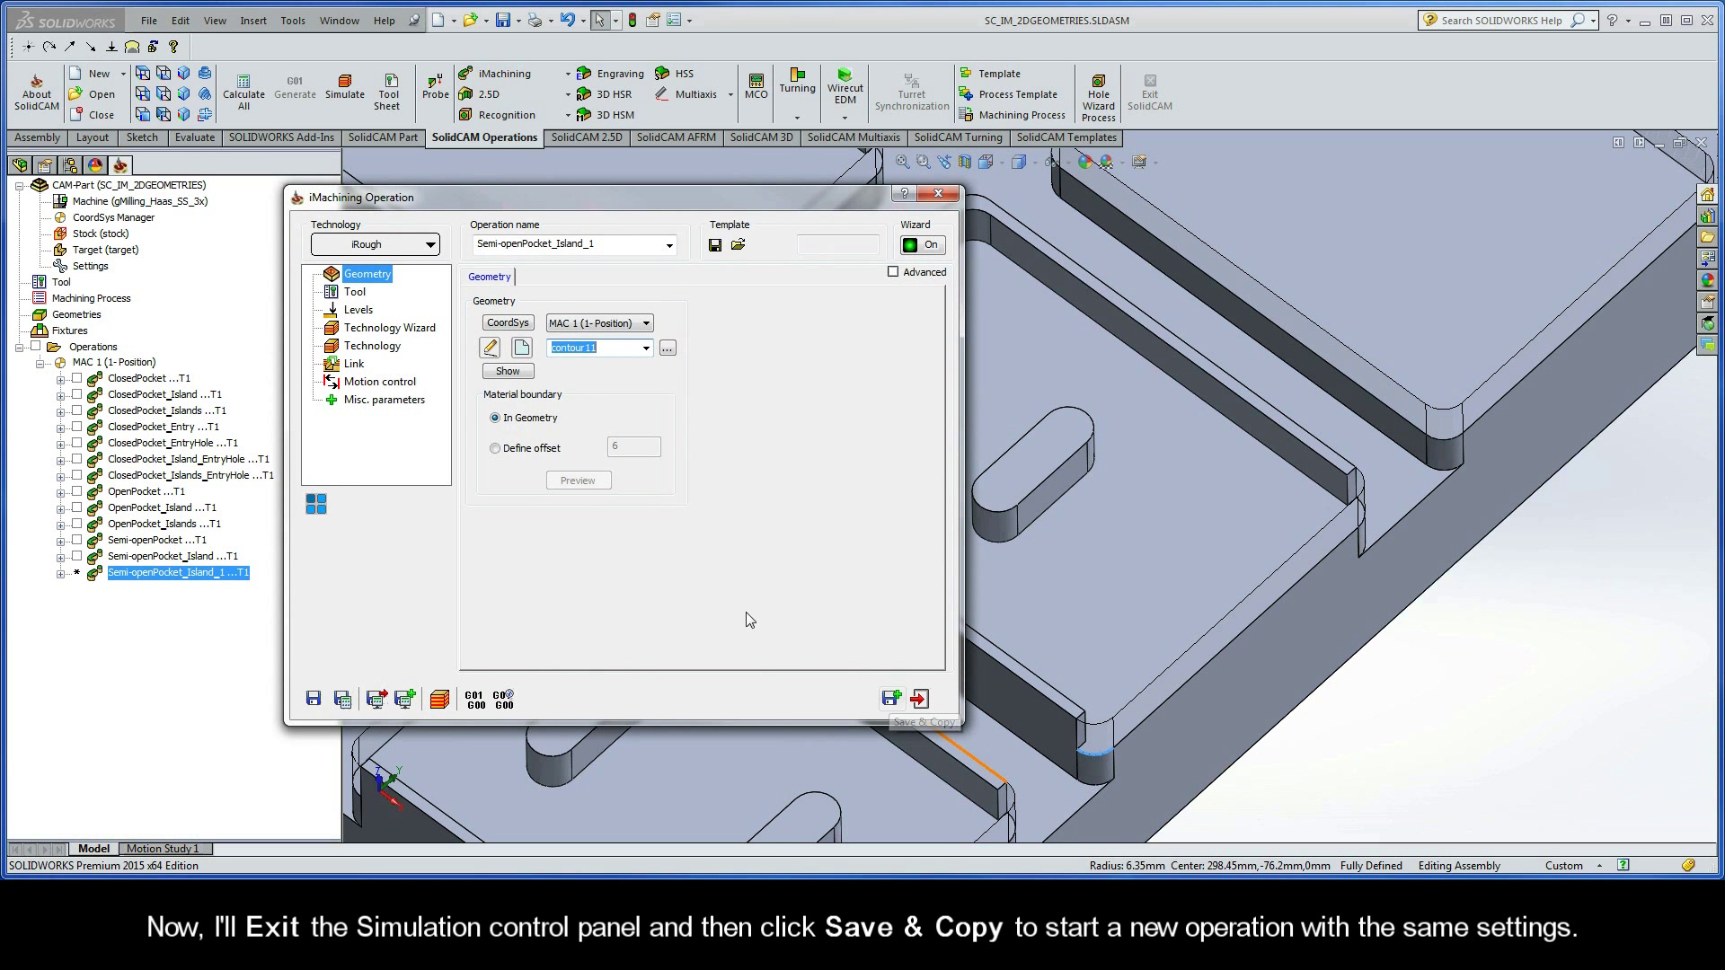
{"action": "left_click", "coordinate": [522, 348]}
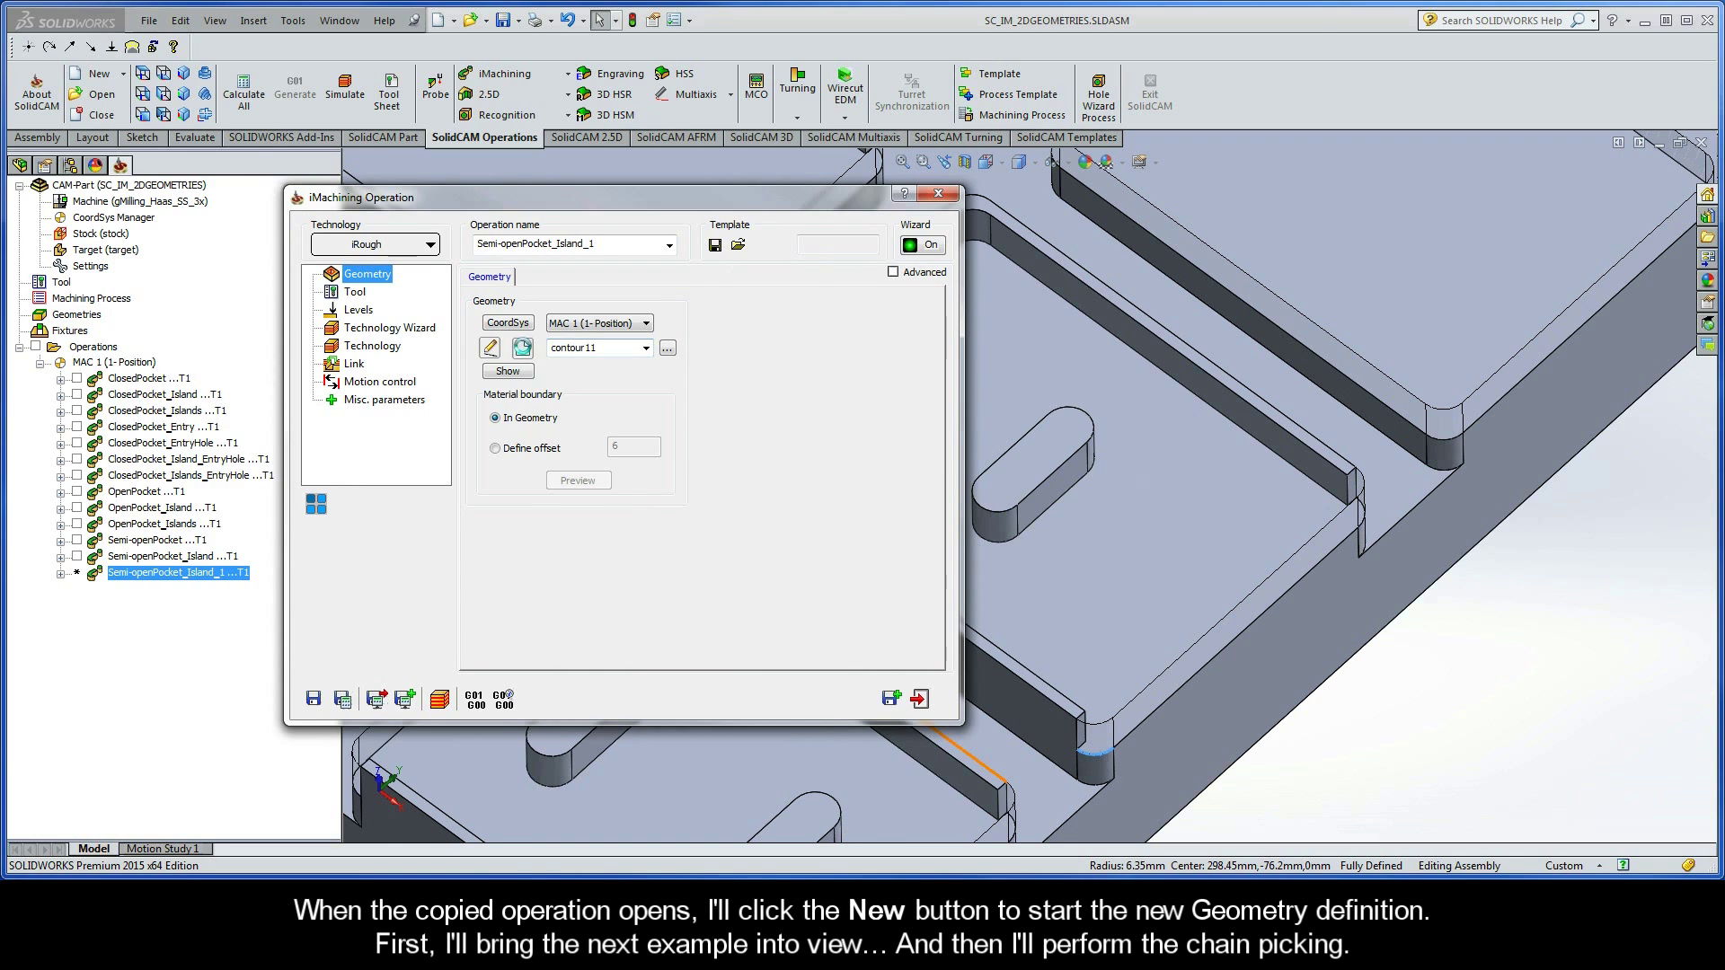
- Define the outer contour of the semi-open pocket with two islands as a chain, using Auto-constant Z from its lower open-side edge
{"action": "scroll", "coordinate": [523, 347], "scroll_direction": "down", "scroll_amount": 3}
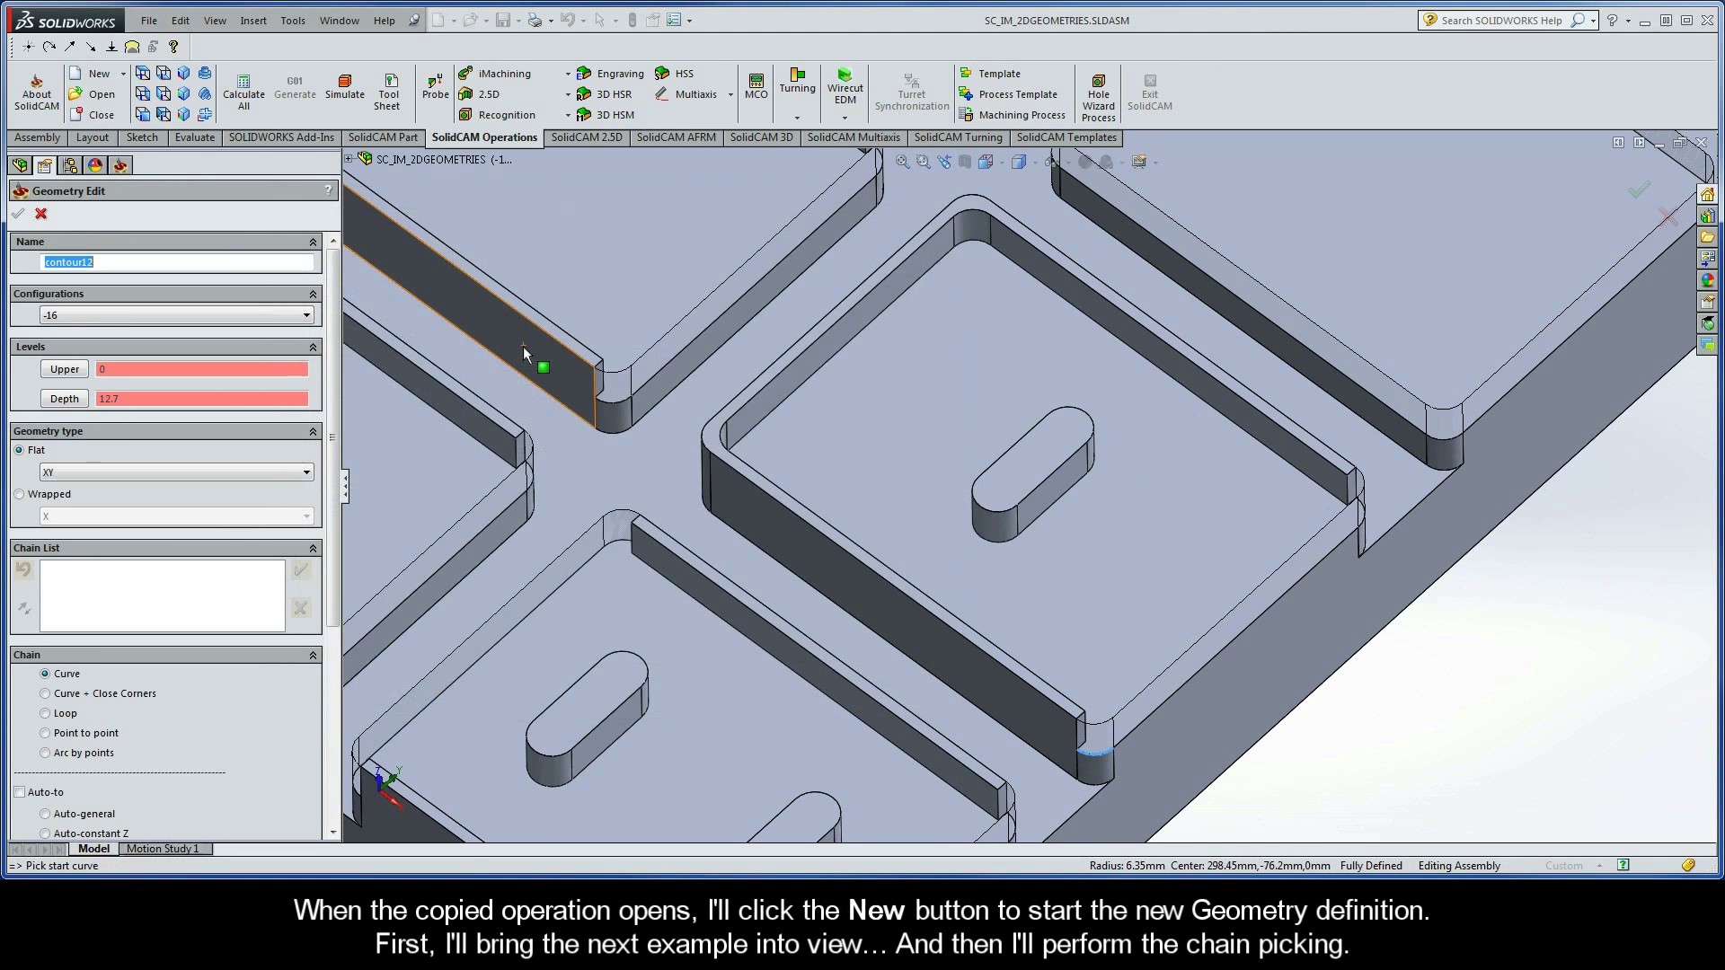
{"action": "scroll", "coordinate": [521, 350], "scroll_direction": "down", "scroll_amount": 3}
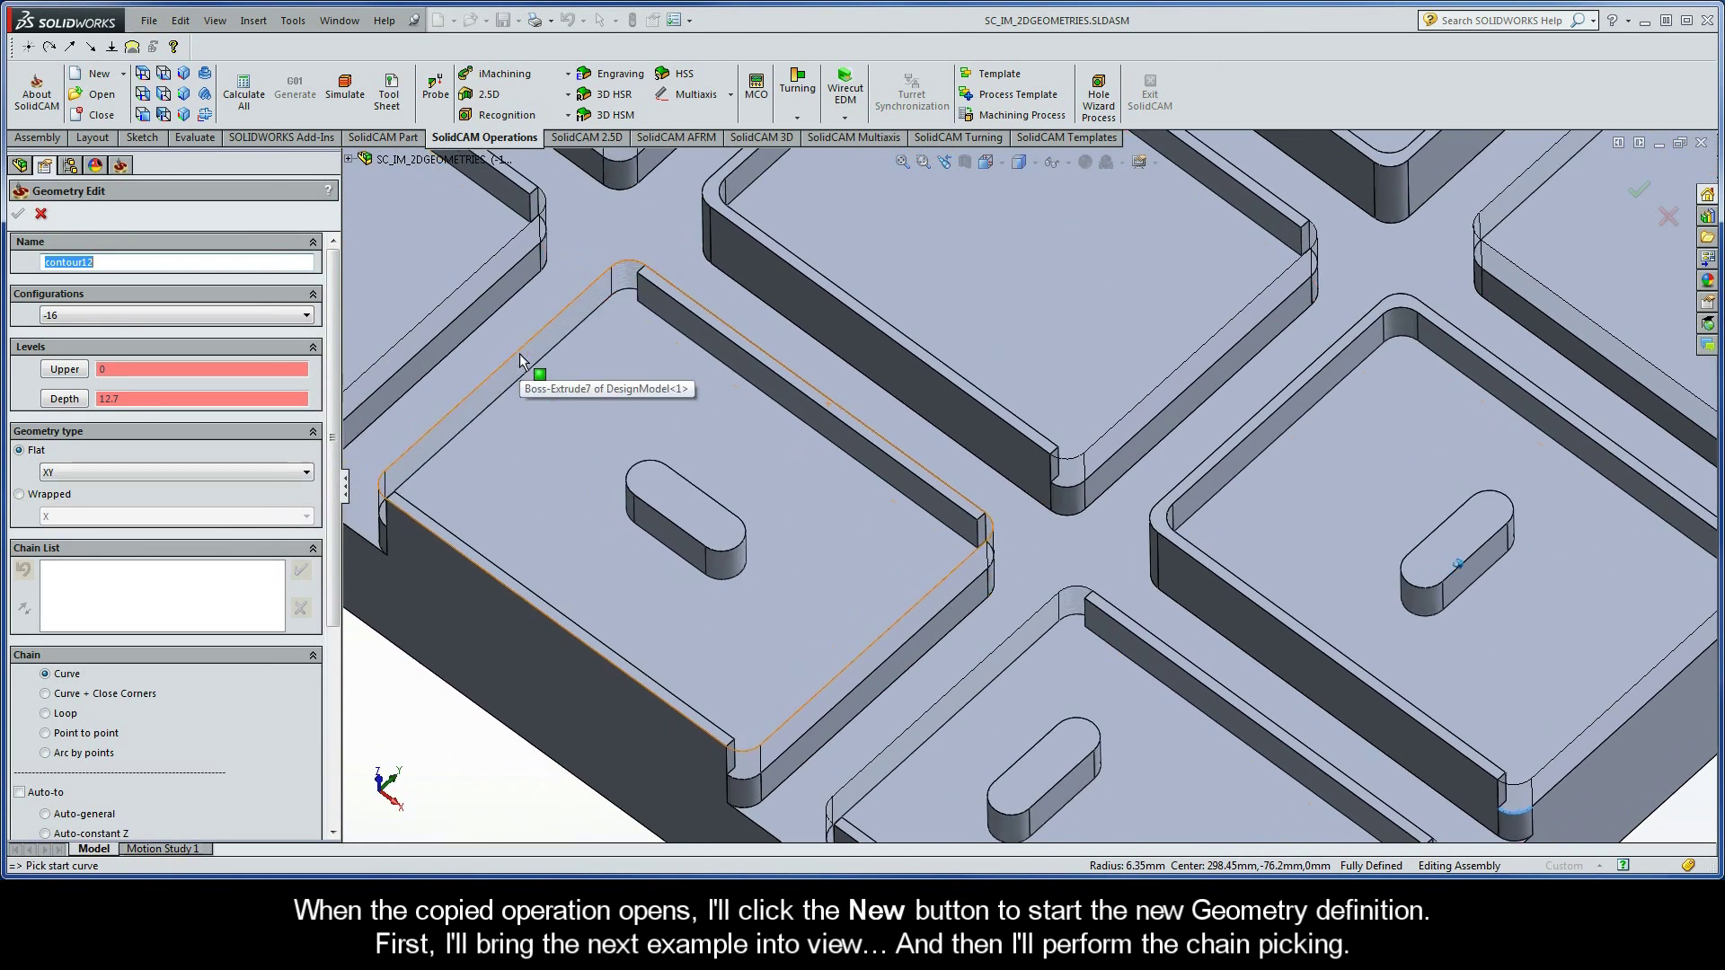
{"action": "key", "text": "ctrl+Right"}
{"action": "key", "text": "ctrl+Right"}
{"action": "key", "text": "ctrl+Right"}
{"action": "key", "text": "ctrl+Right"}
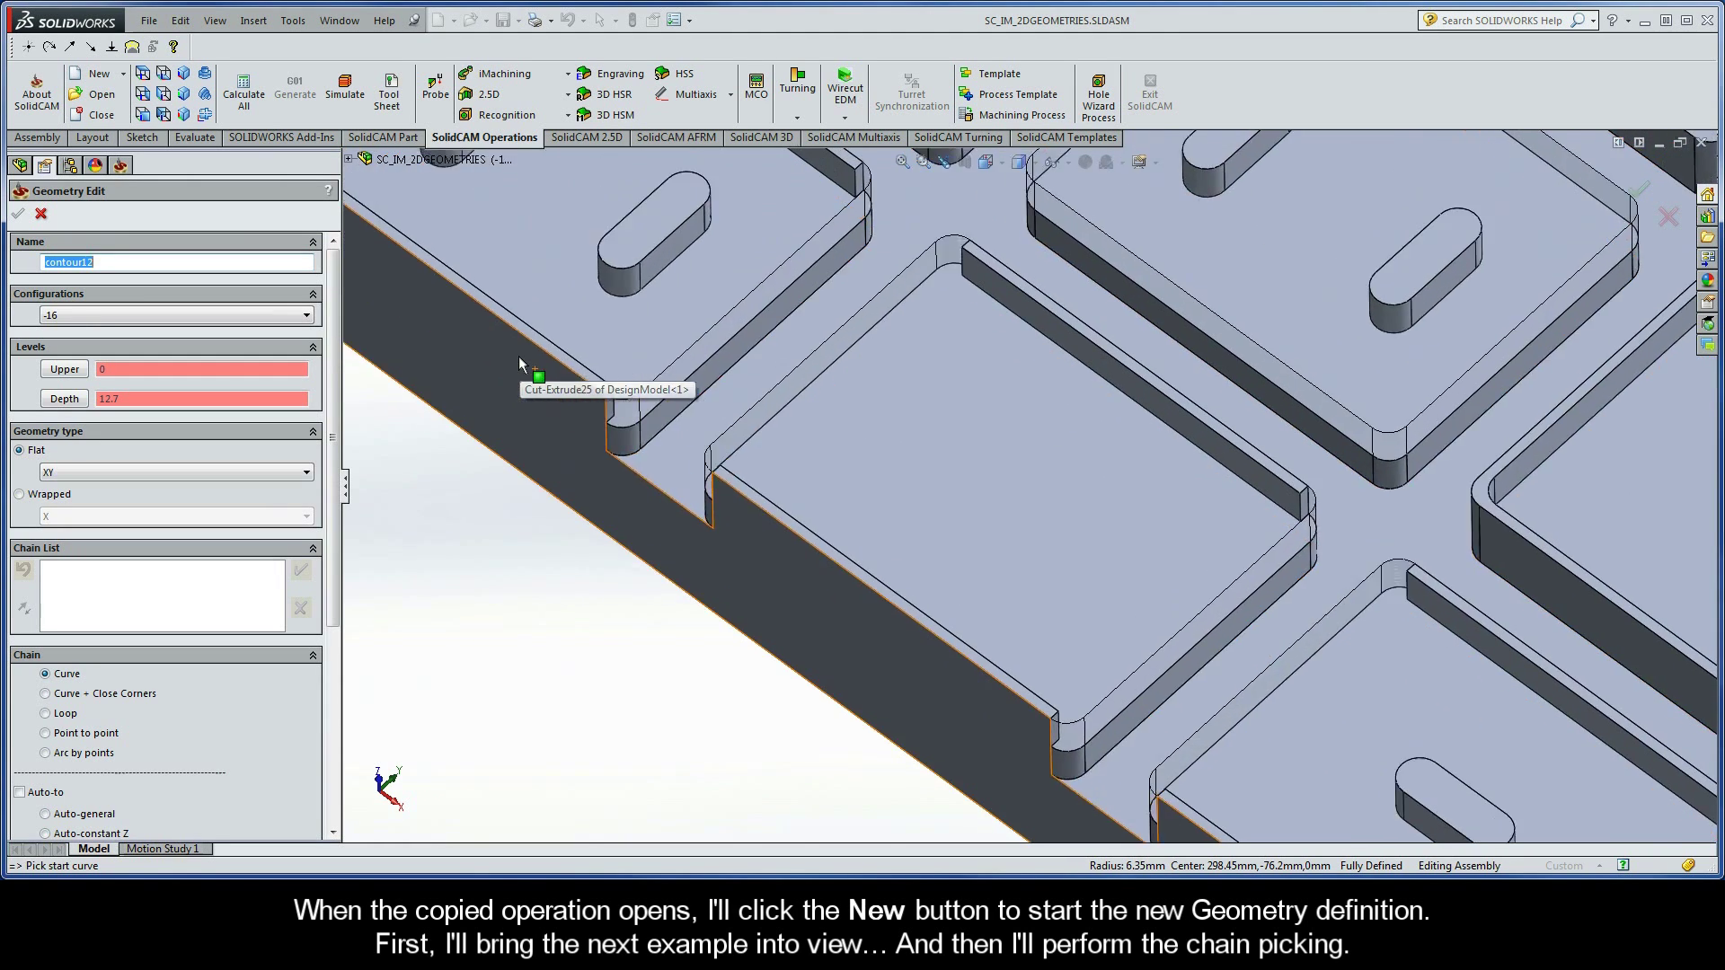
{"action": "key", "text": "ctrl+Right"}
{"action": "key", "text": "ctrl+Down"}
{"action": "key", "text": "ctrl+Right"}
{"action": "key", "text": "ctrl+Down"}
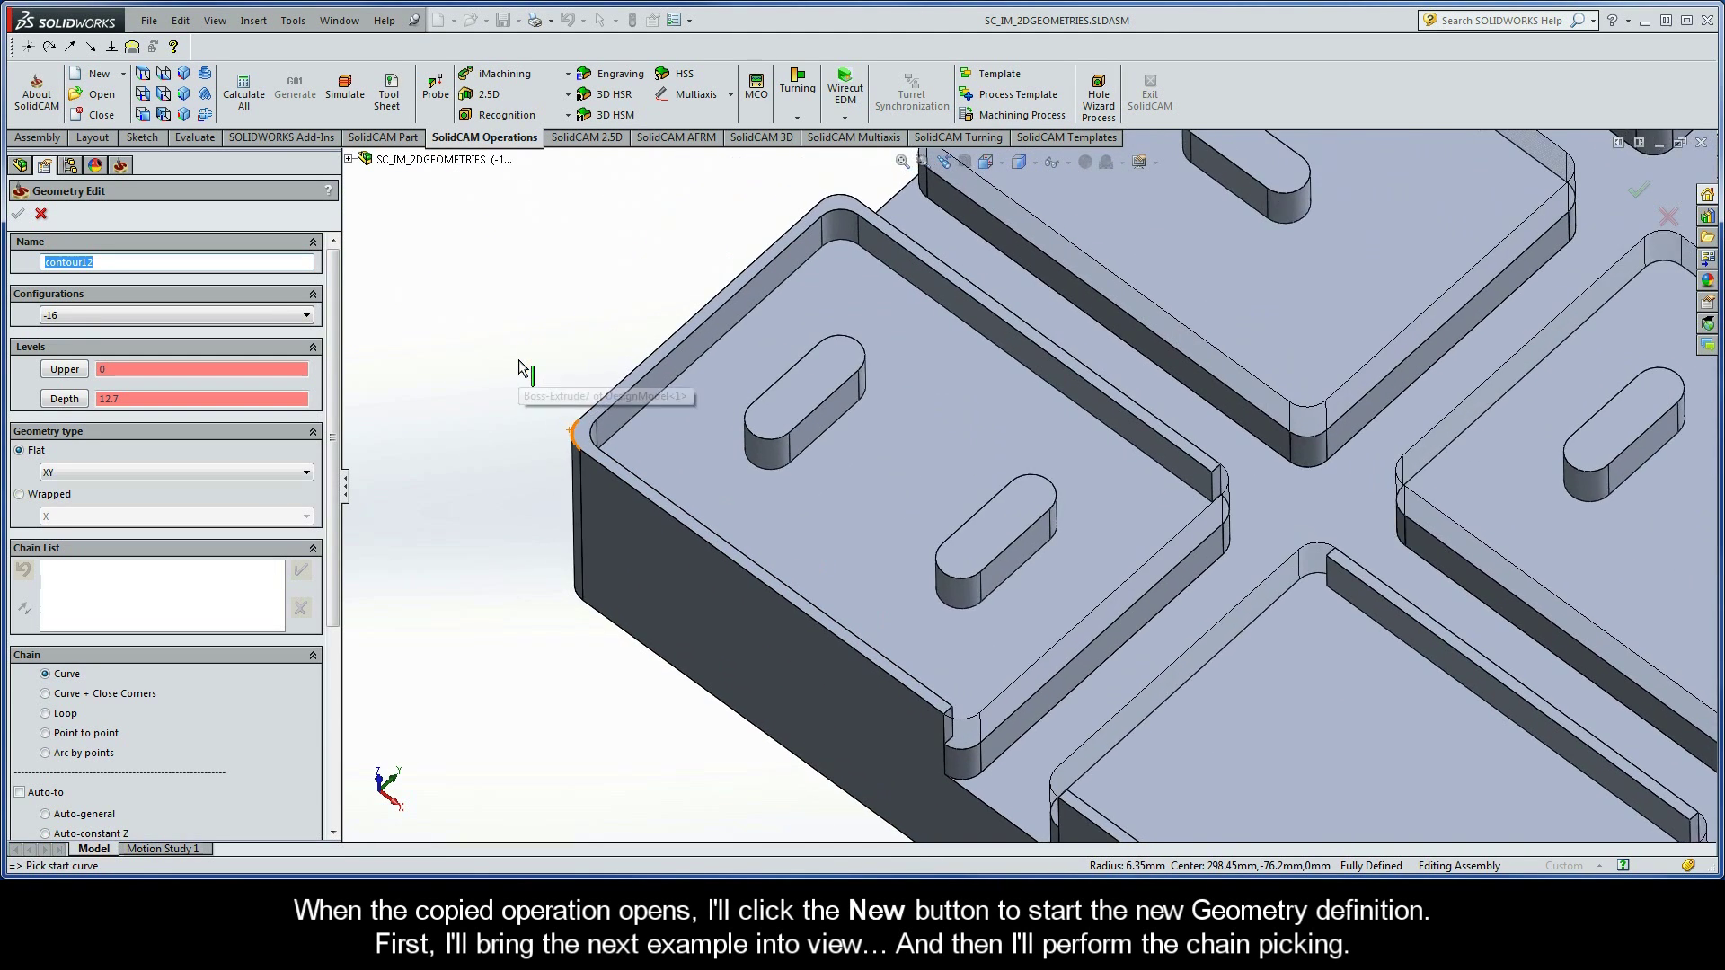
{"action": "key", "text": "ctrl+Right"}
{"action": "key", "text": "ctrl+Down"}
{"action": "scroll", "coordinate": [340, 483], "scroll_direction": "down", "scroll_amount": 3}
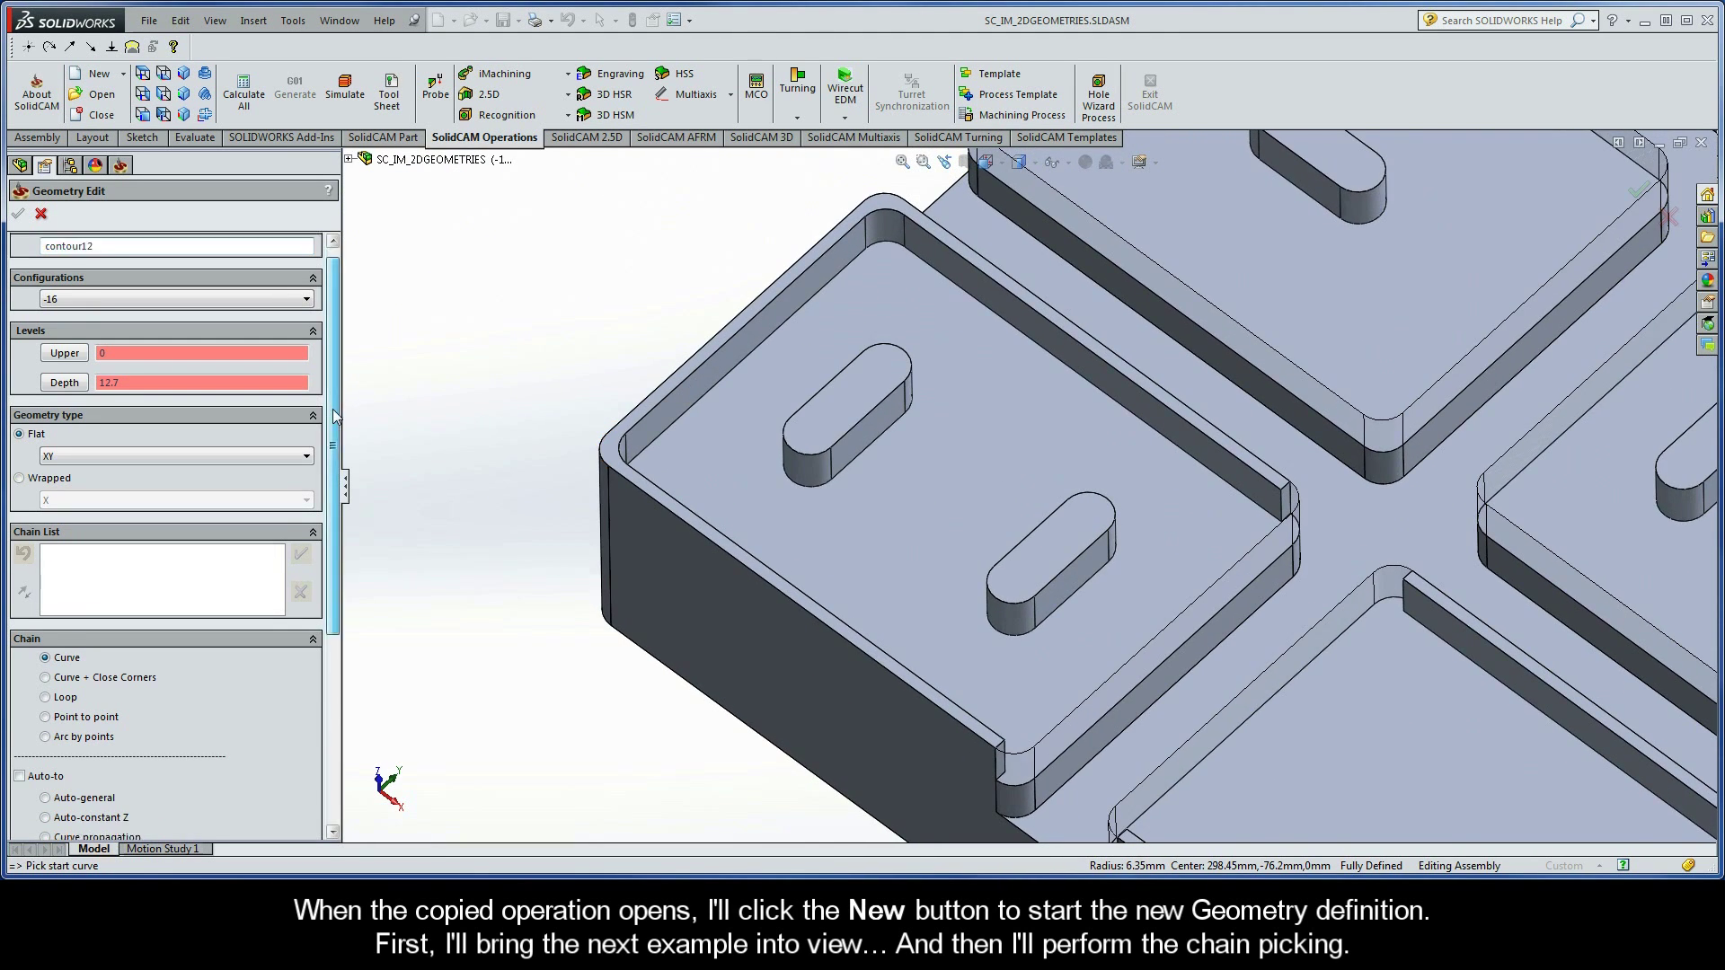
{"action": "scroll", "coordinate": [337, 483], "scroll_direction": "down", "scroll_amount": 1}
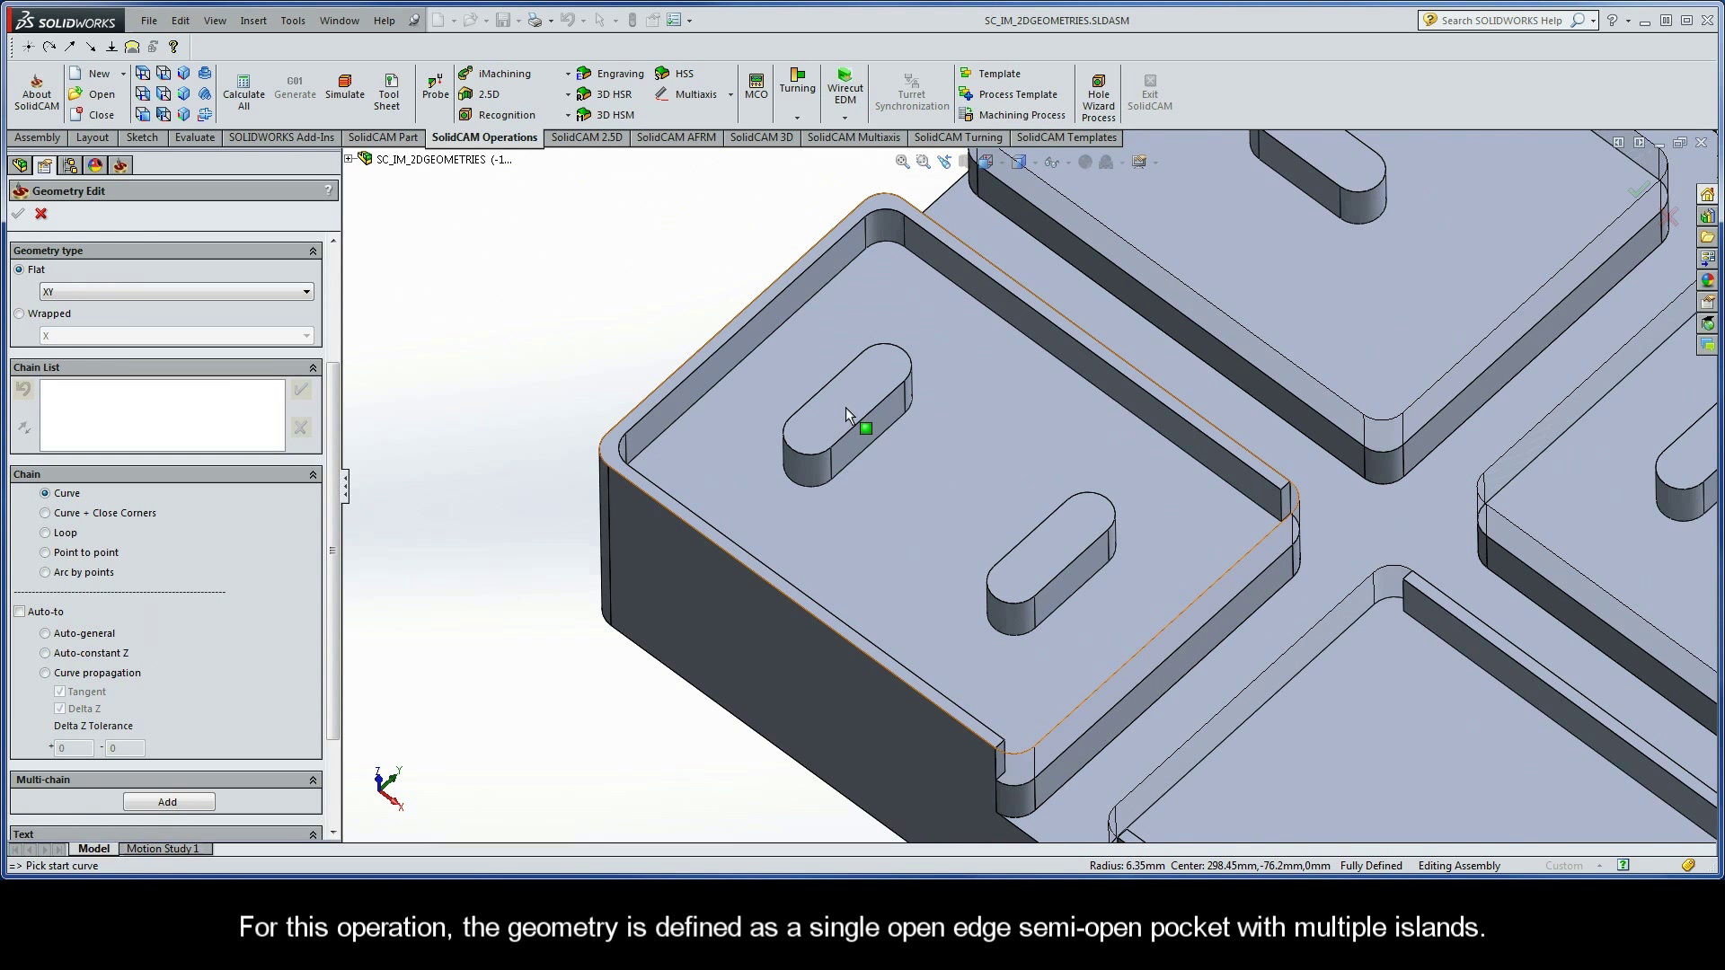
{"action": "left_click", "coordinate": [1269, 573]}
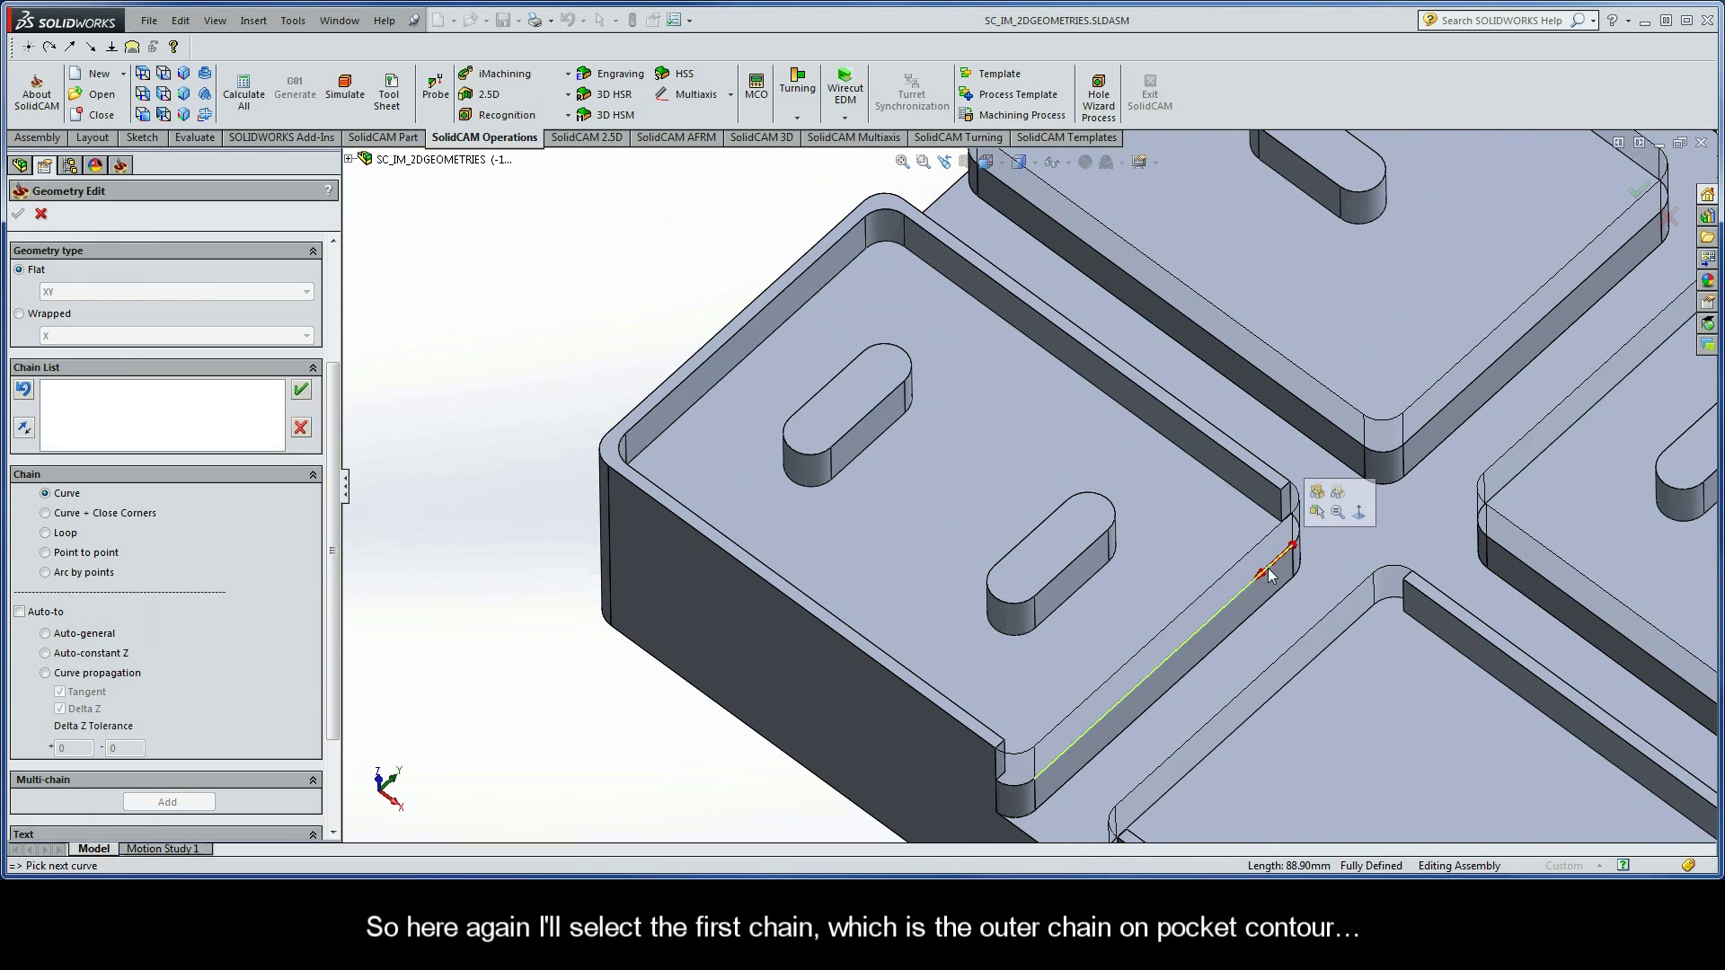
{"action": "left_click", "coordinate": [46, 654]}
{"action": "left_click", "coordinate": [450, 535]}
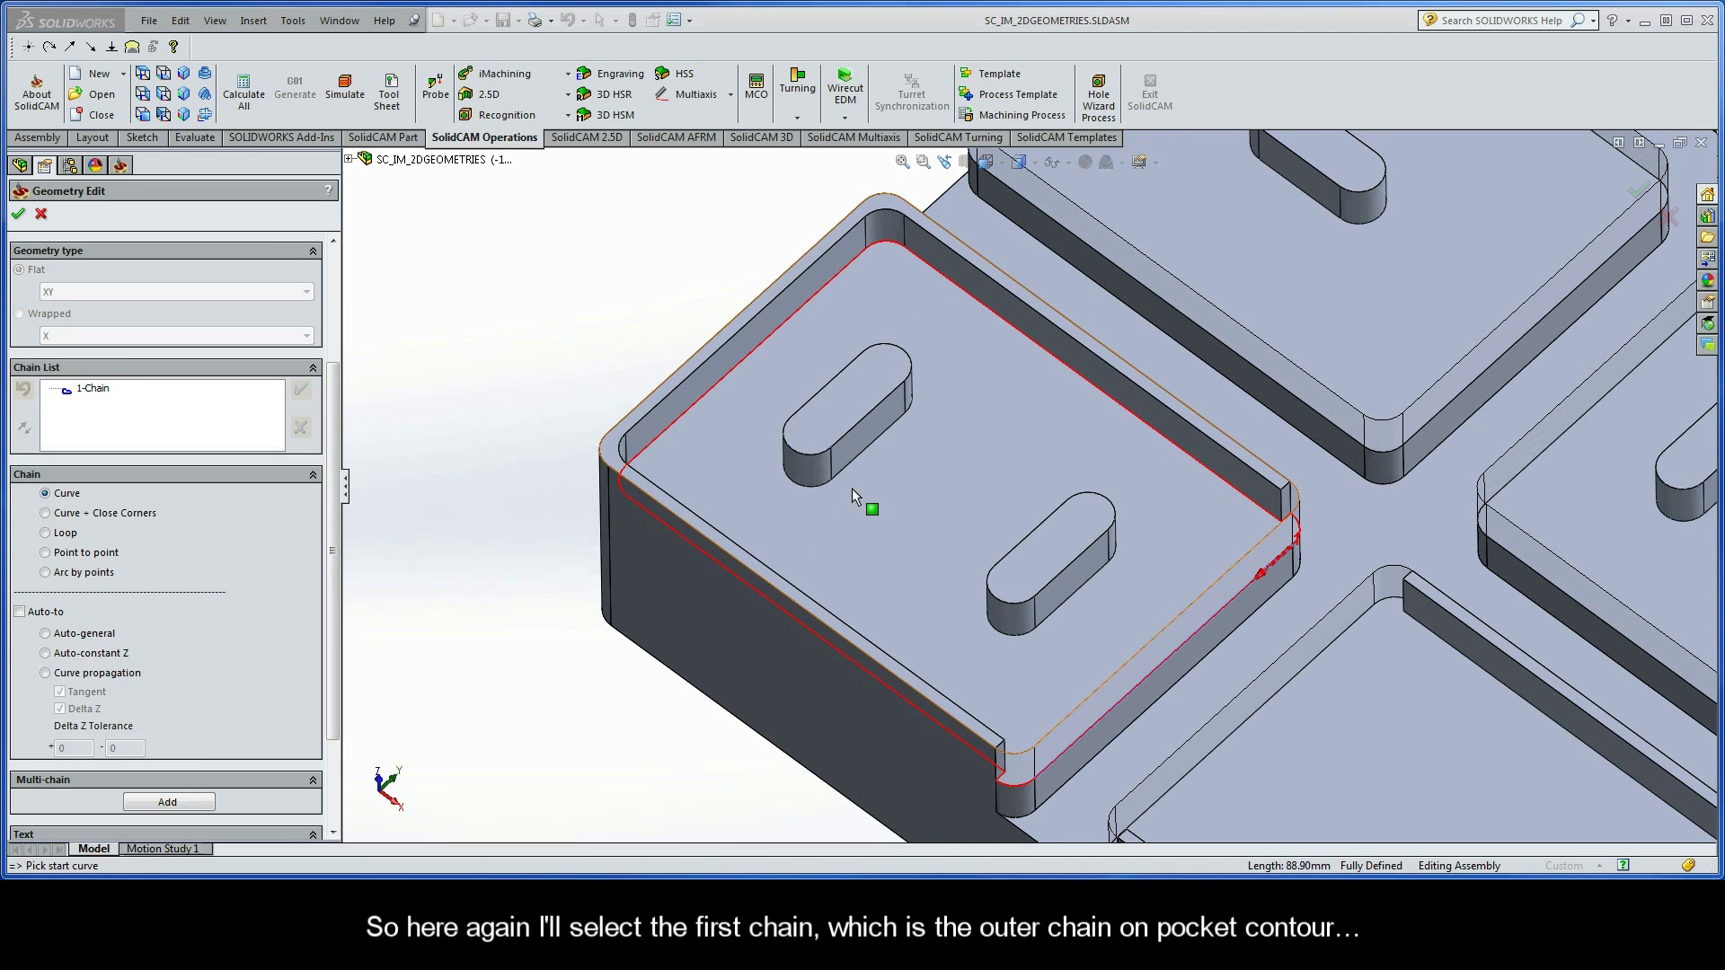
- Add the base contours of both islands as separate chains, closing each with Auto-constant Z
{"action": "left_click", "coordinate": [891, 431]}
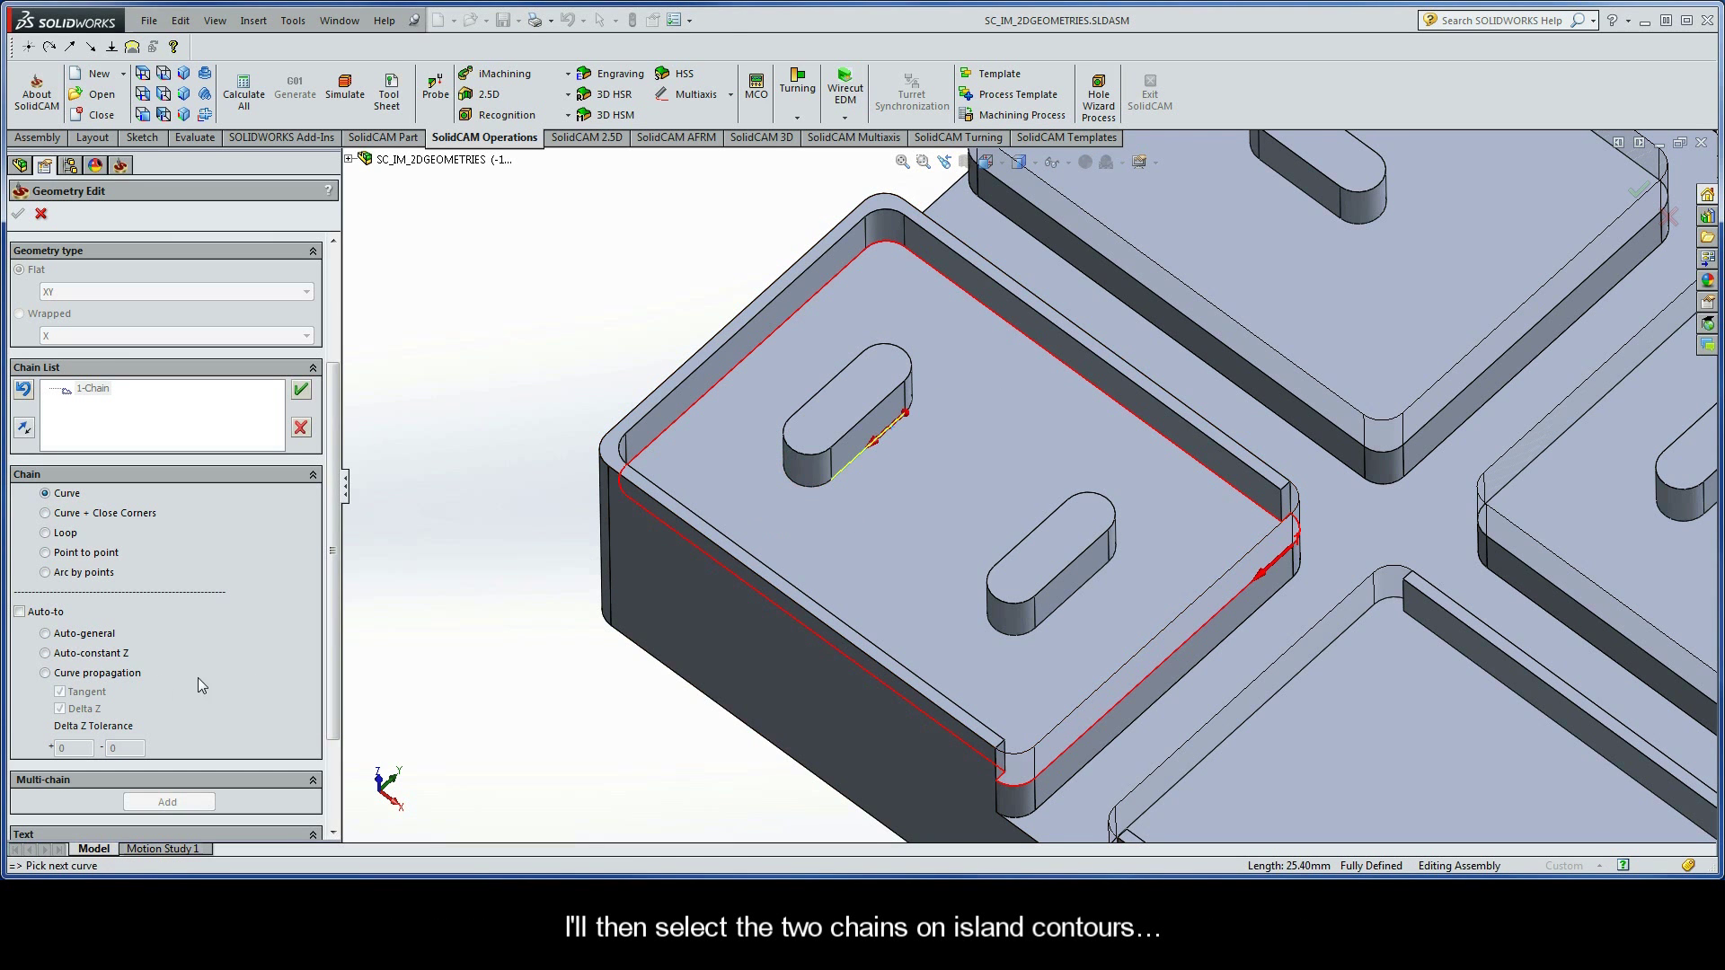
{"action": "left_click", "coordinate": [85, 653]}
{"action": "left_click", "coordinate": [451, 537]}
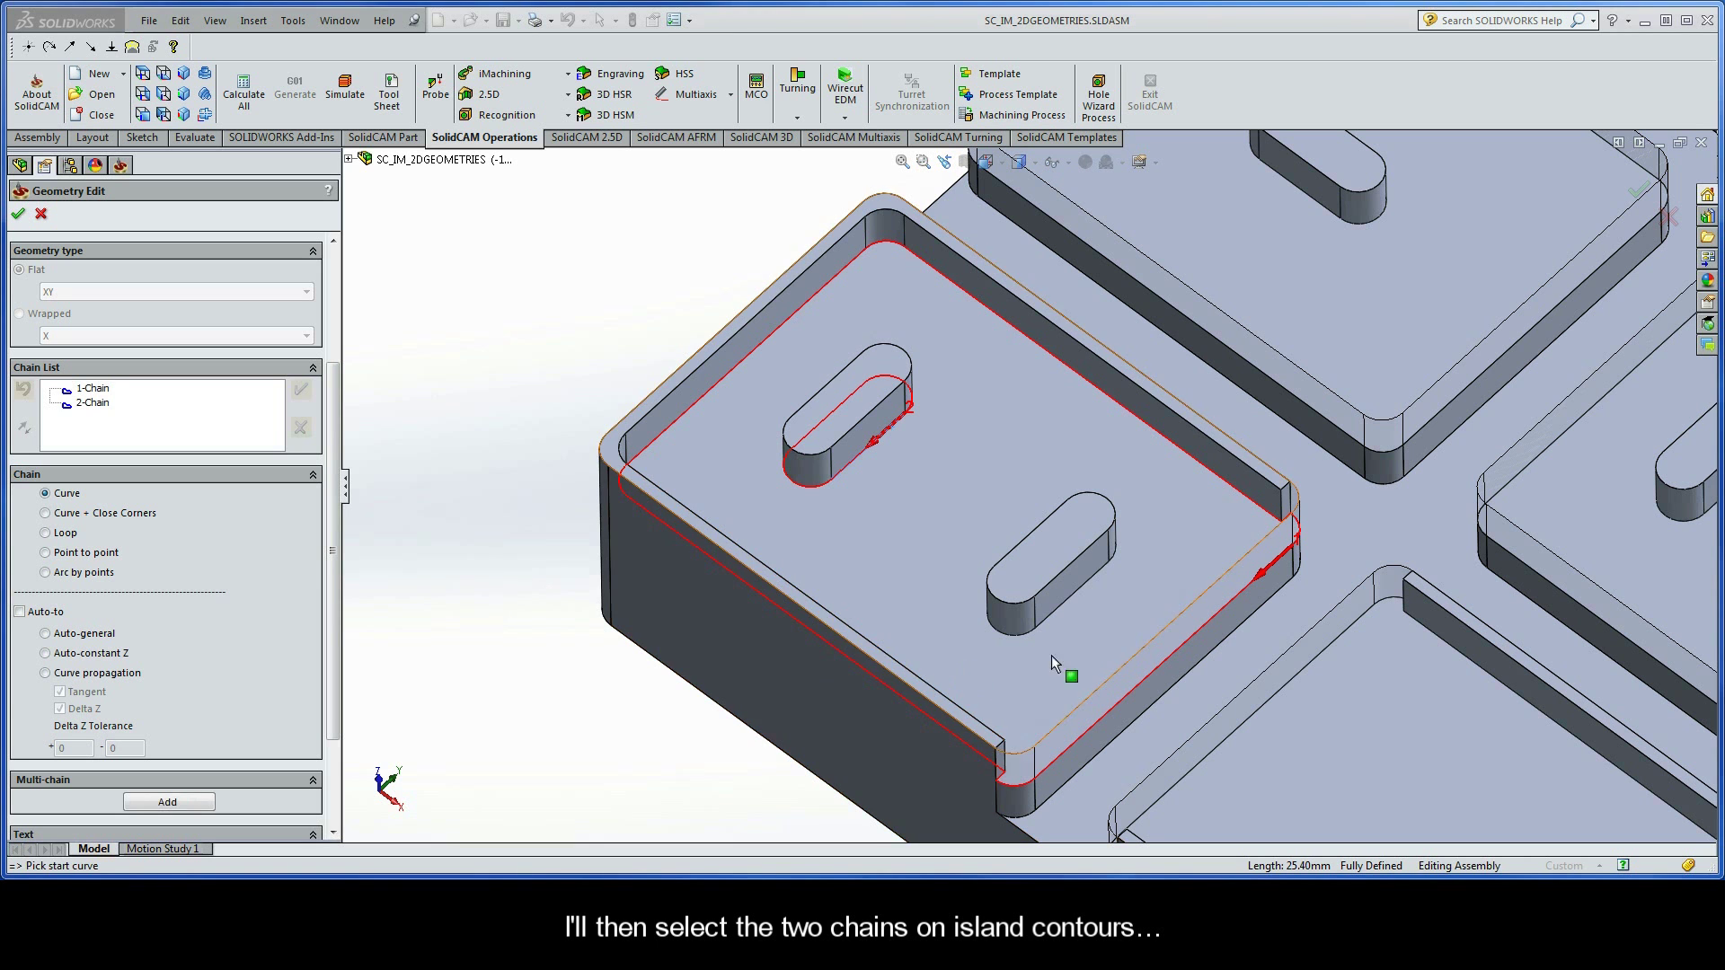
{"action": "left_click", "coordinate": [1097, 590]}
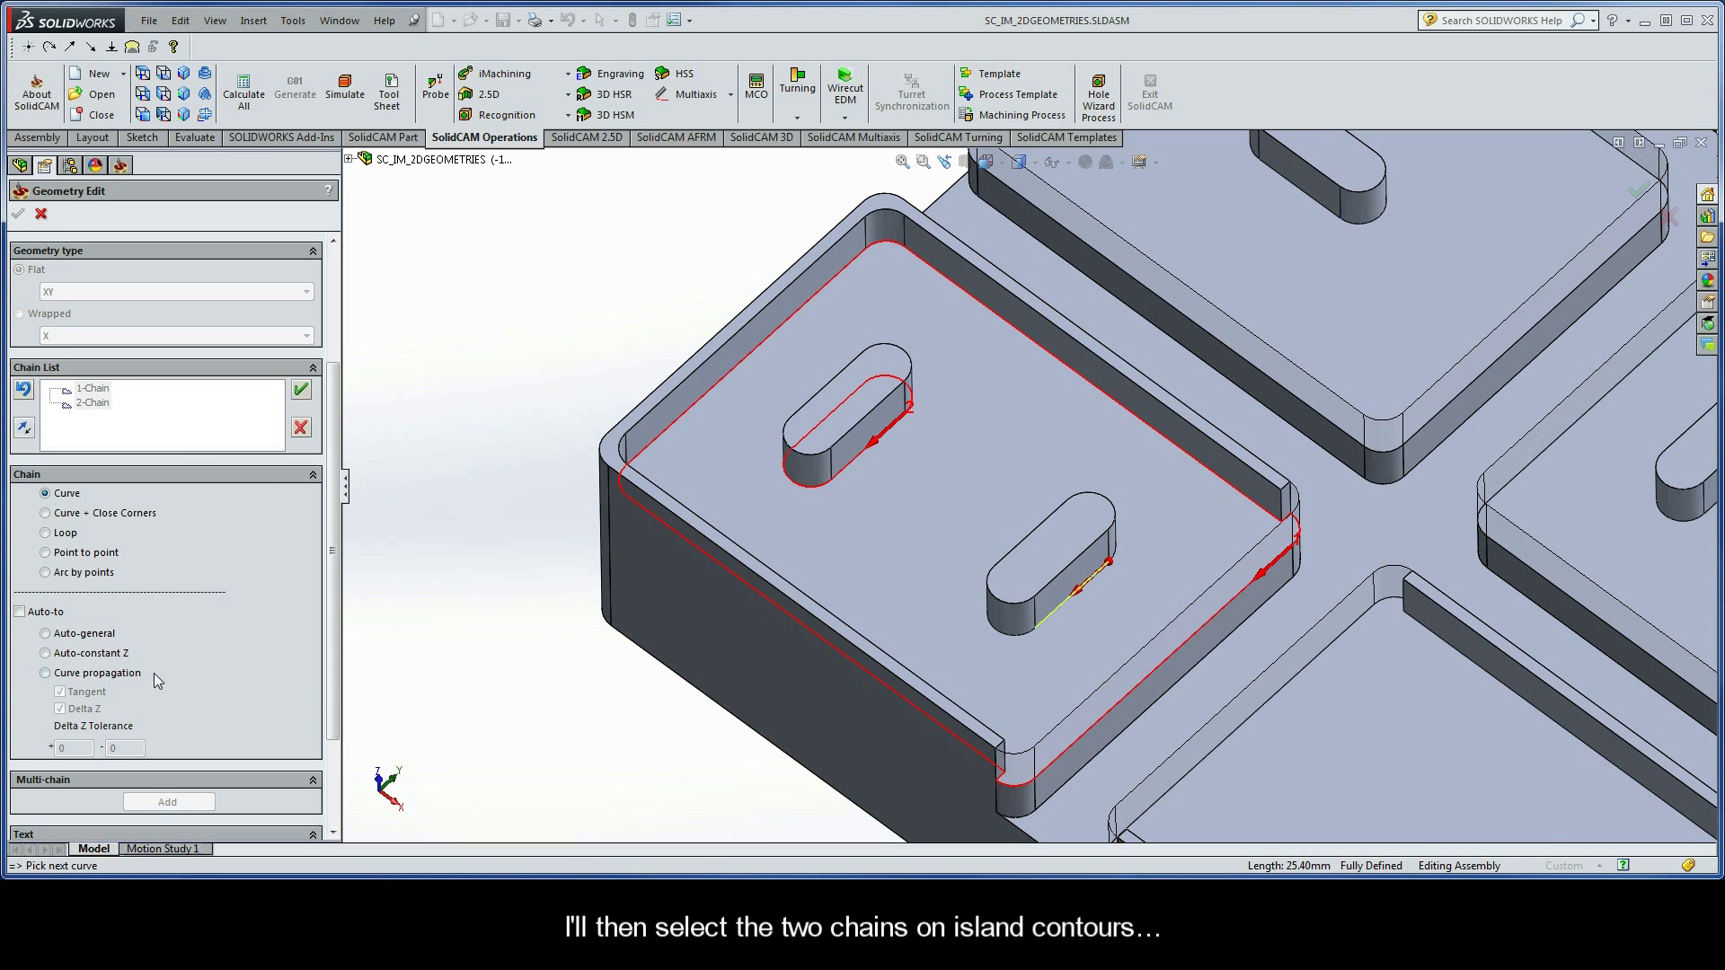
{"action": "left_click", "coordinate": [84, 655]}
{"action": "left_click", "coordinate": [450, 536]}
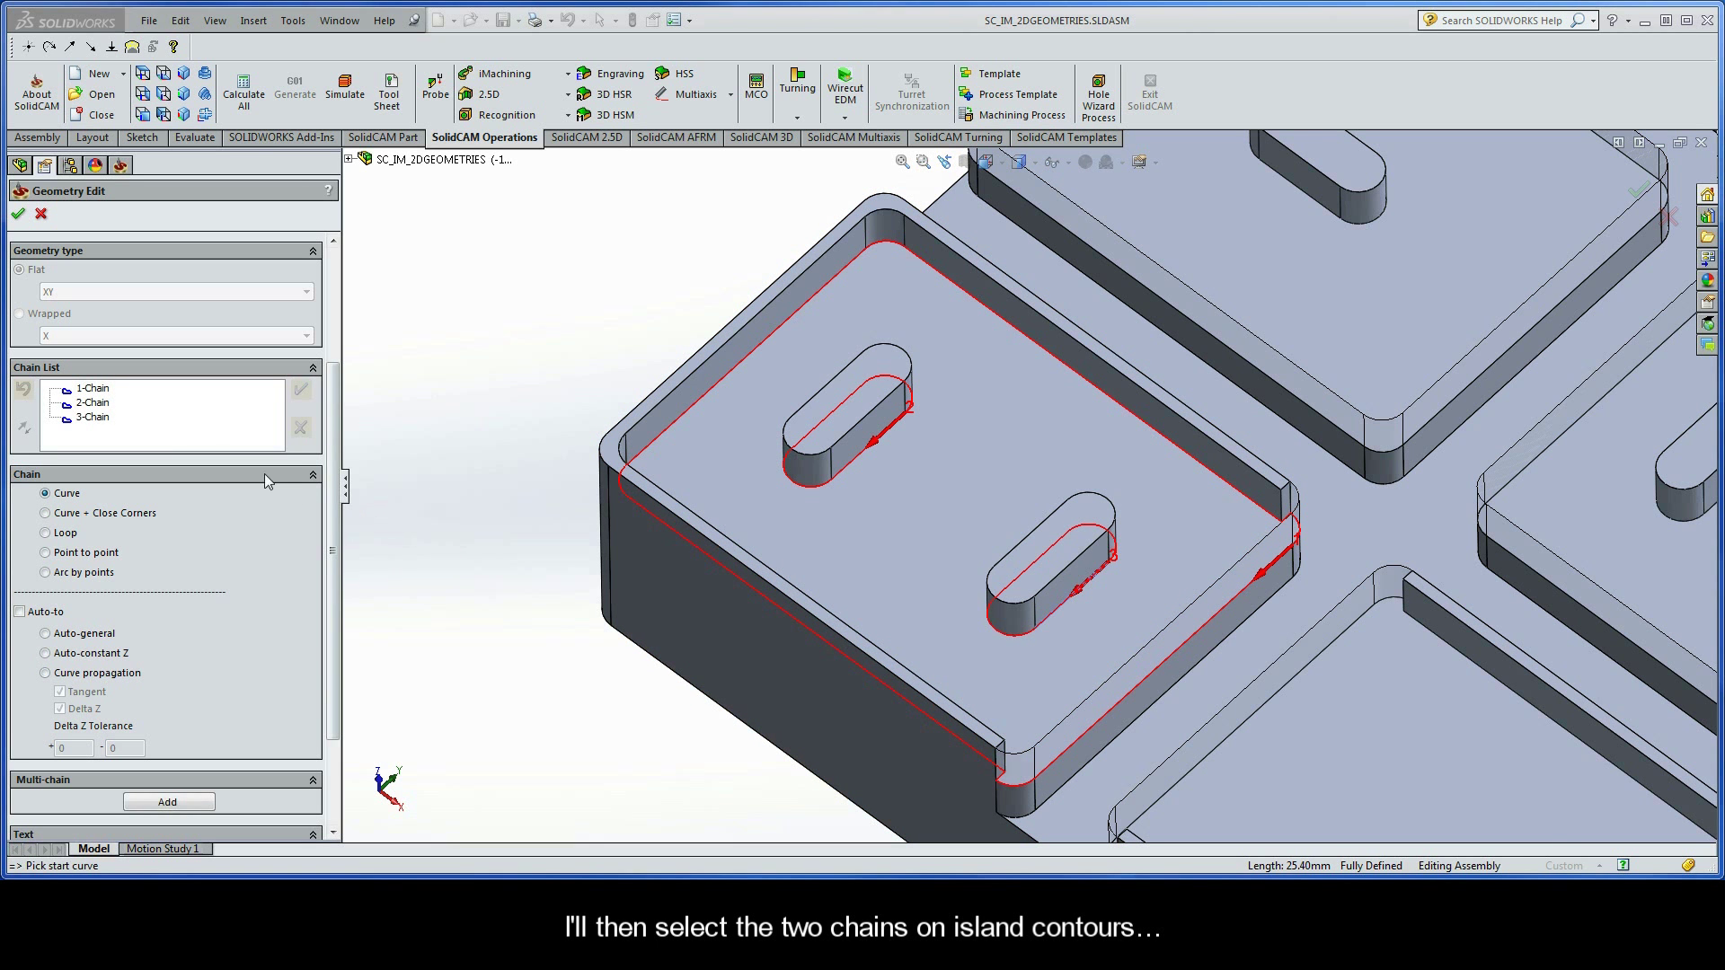
- Mark 1-Chain's open side, from corner arc to corner arc, as open using From/To entities, and confirm the geometry
{"action": "right_click", "coordinate": [105, 390]}
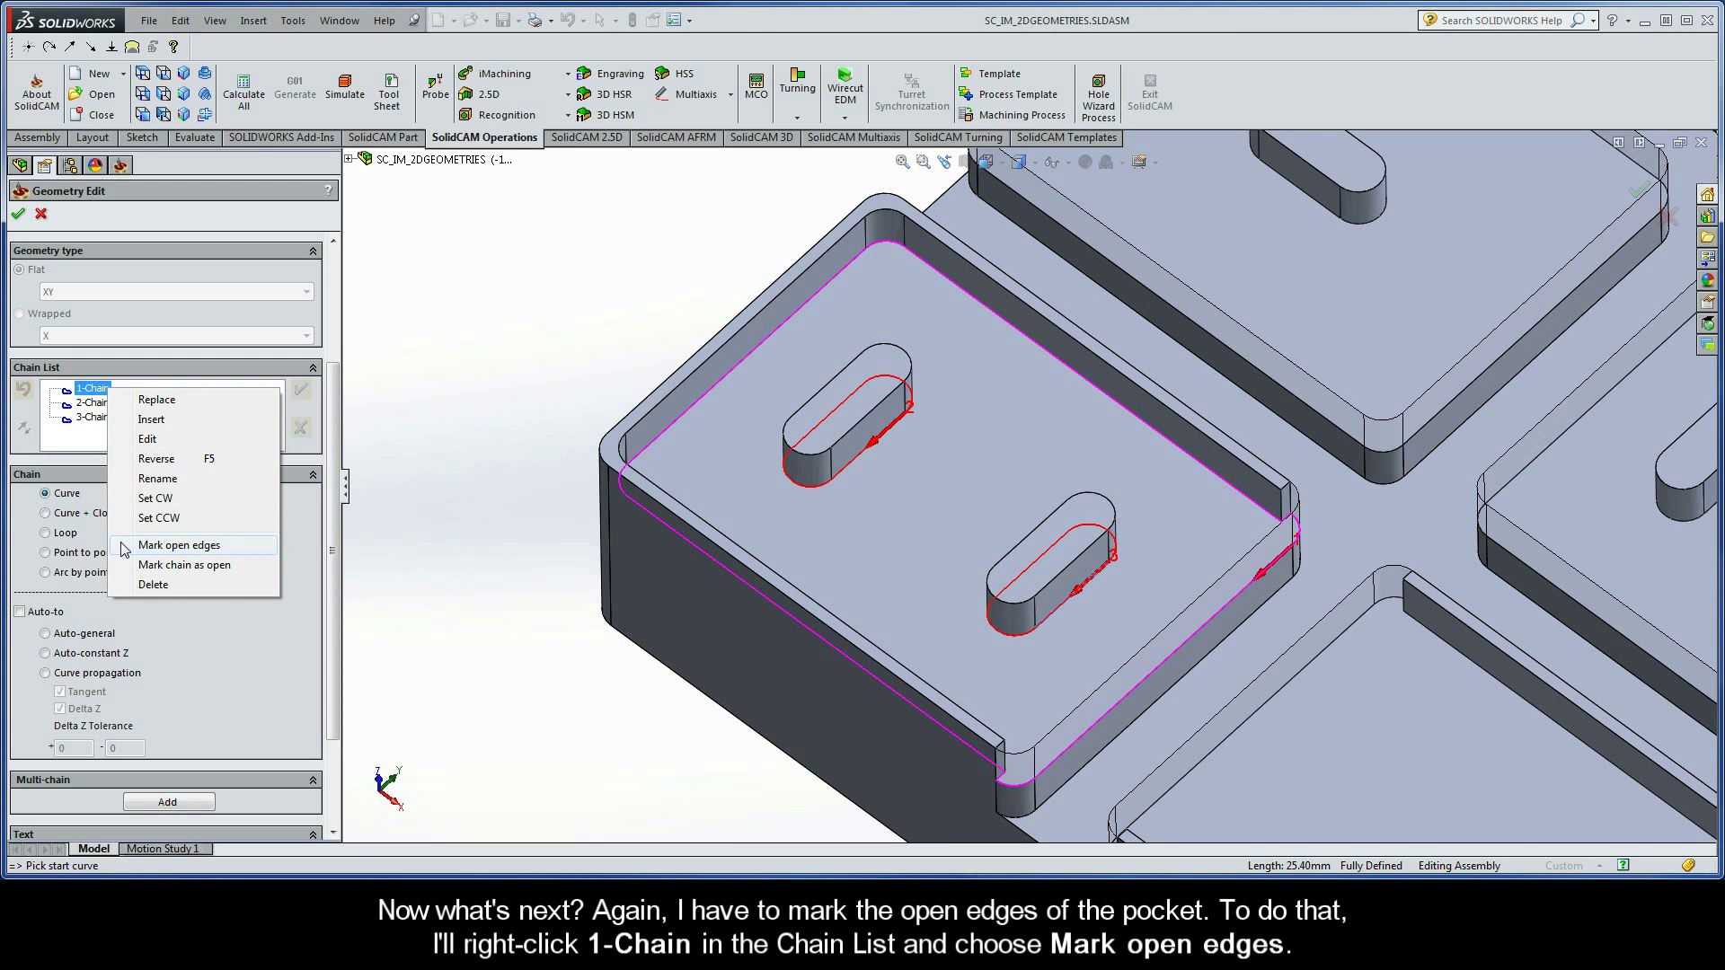
{"action": "left_click", "coordinate": [179, 545]}
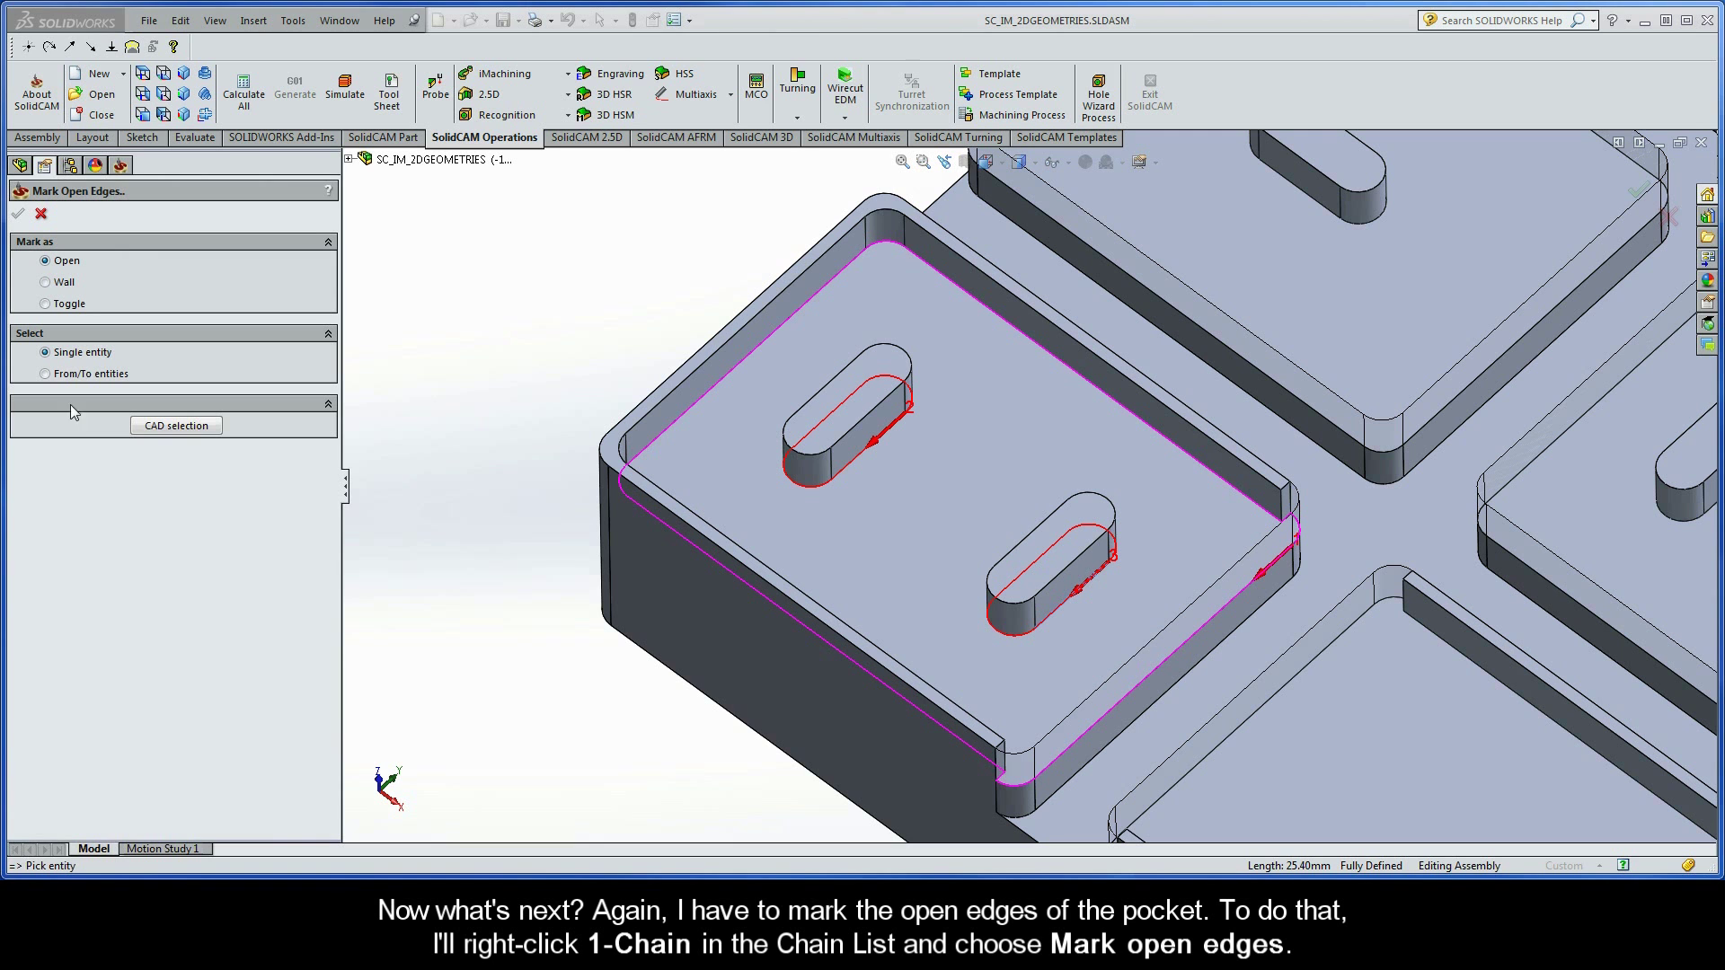
{"action": "left_click", "coordinate": [45, 374]}
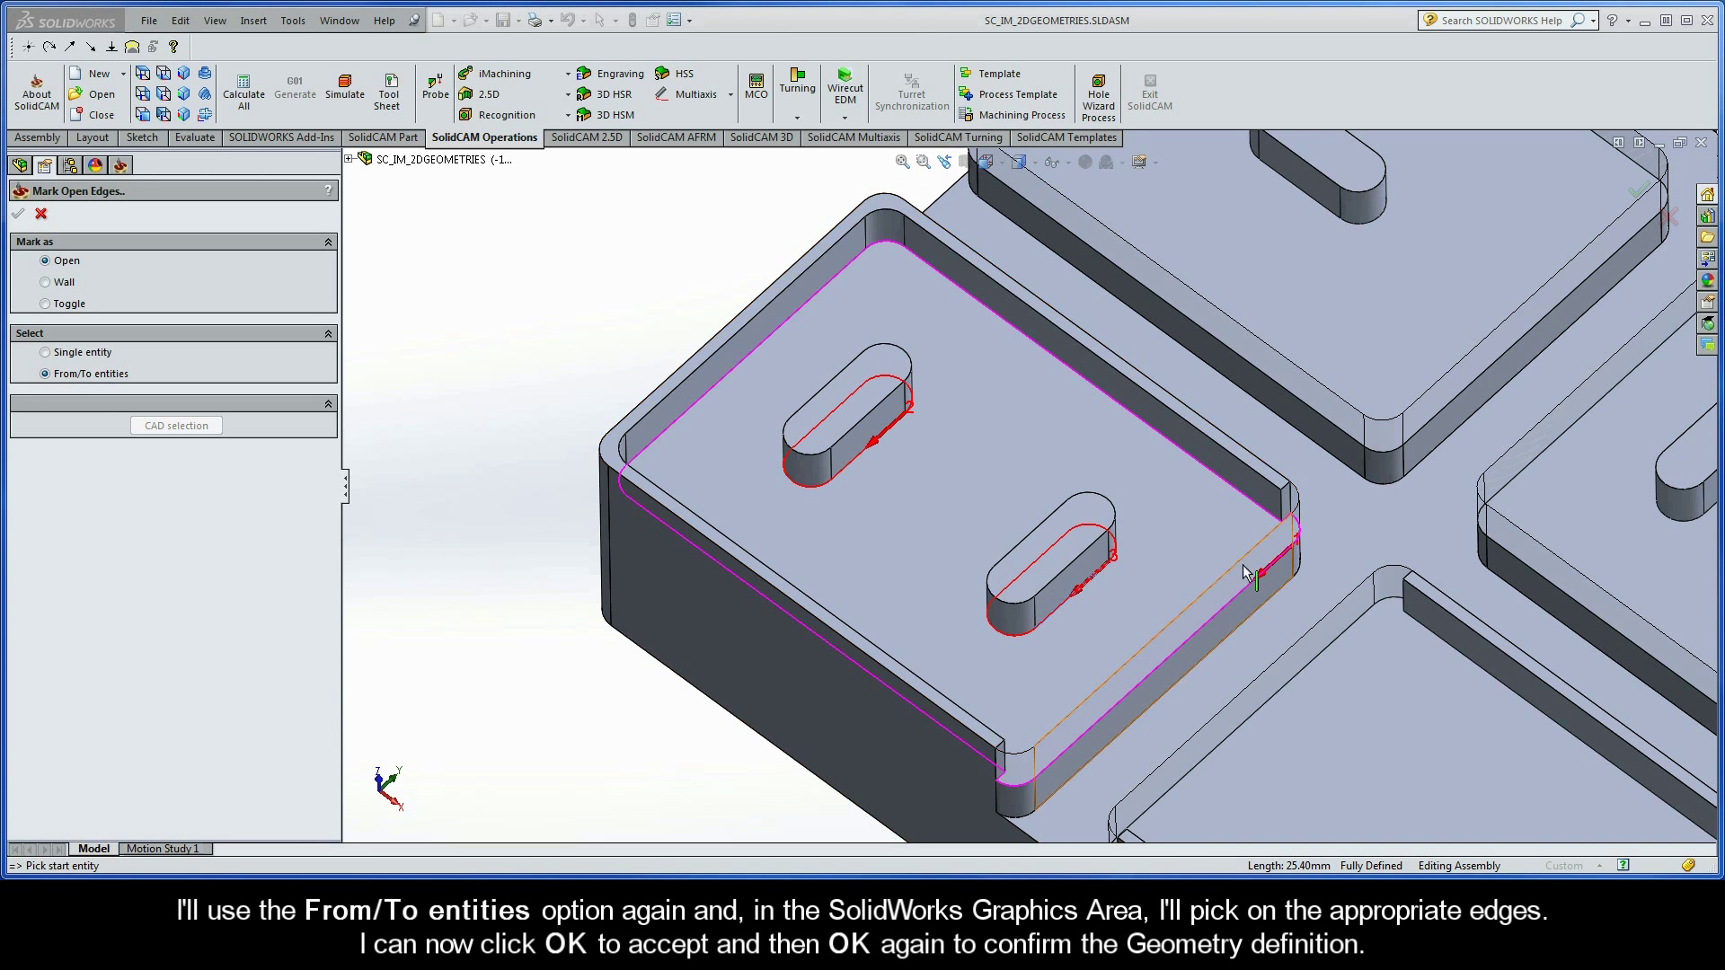
{"action": "left_click", "coordinate": [1297, 531]}
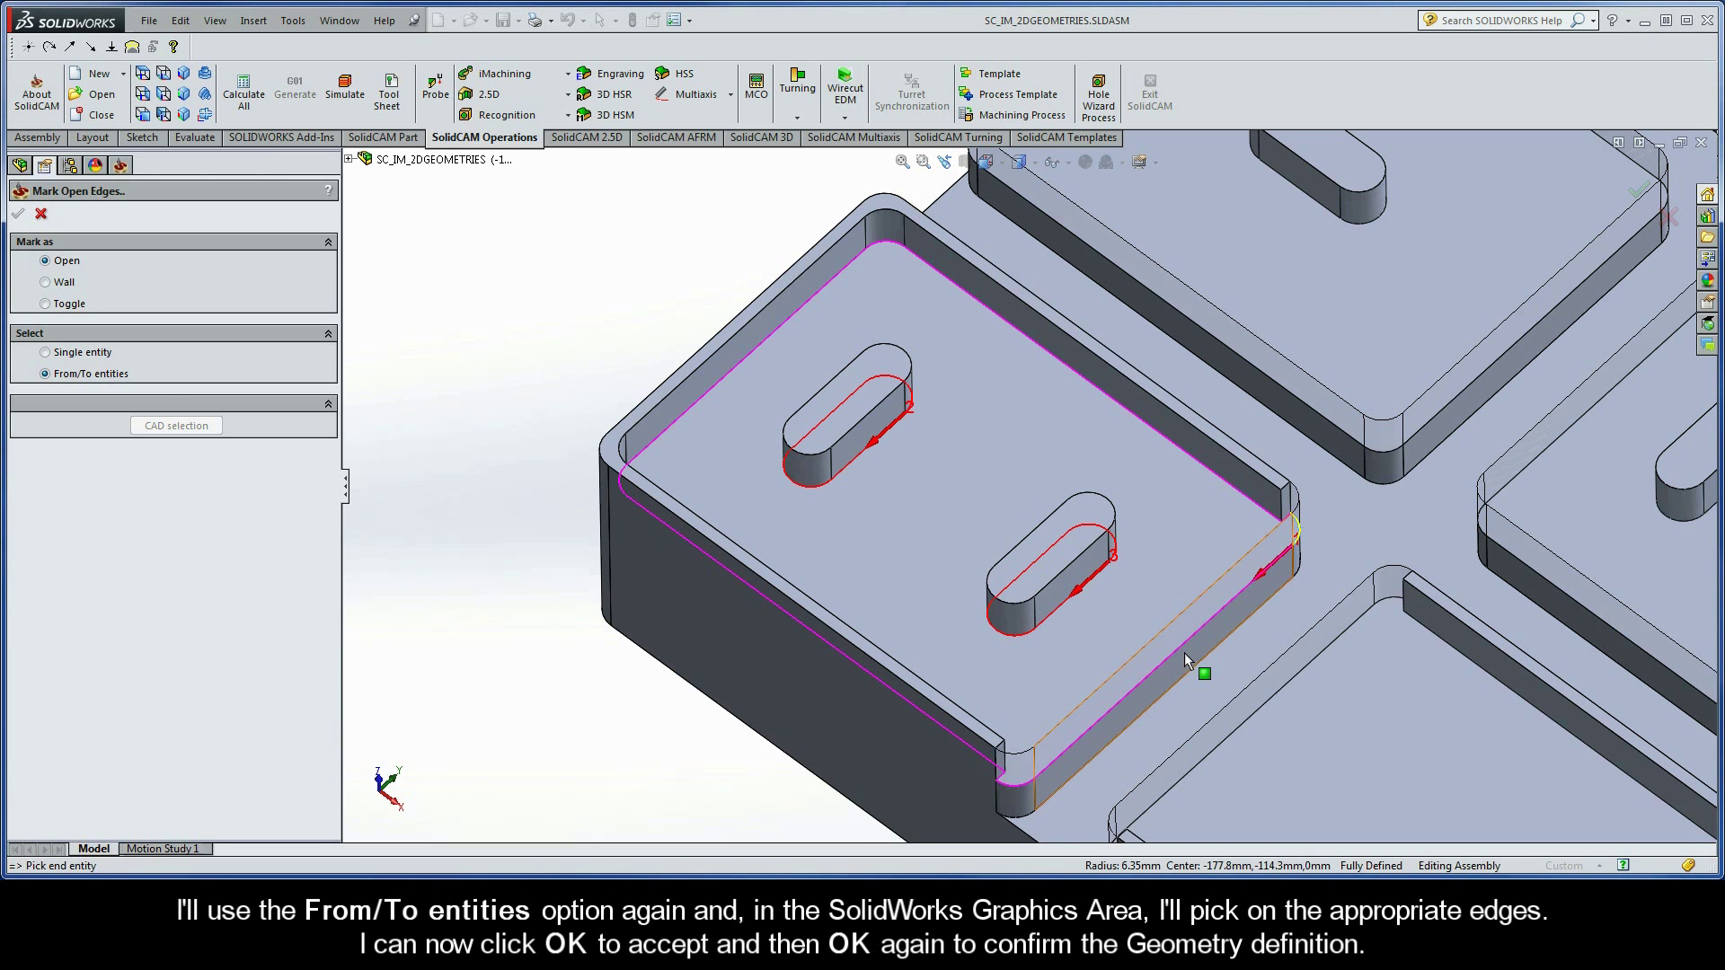
{"action": "left_click", "coordinate": [1056, 756]}
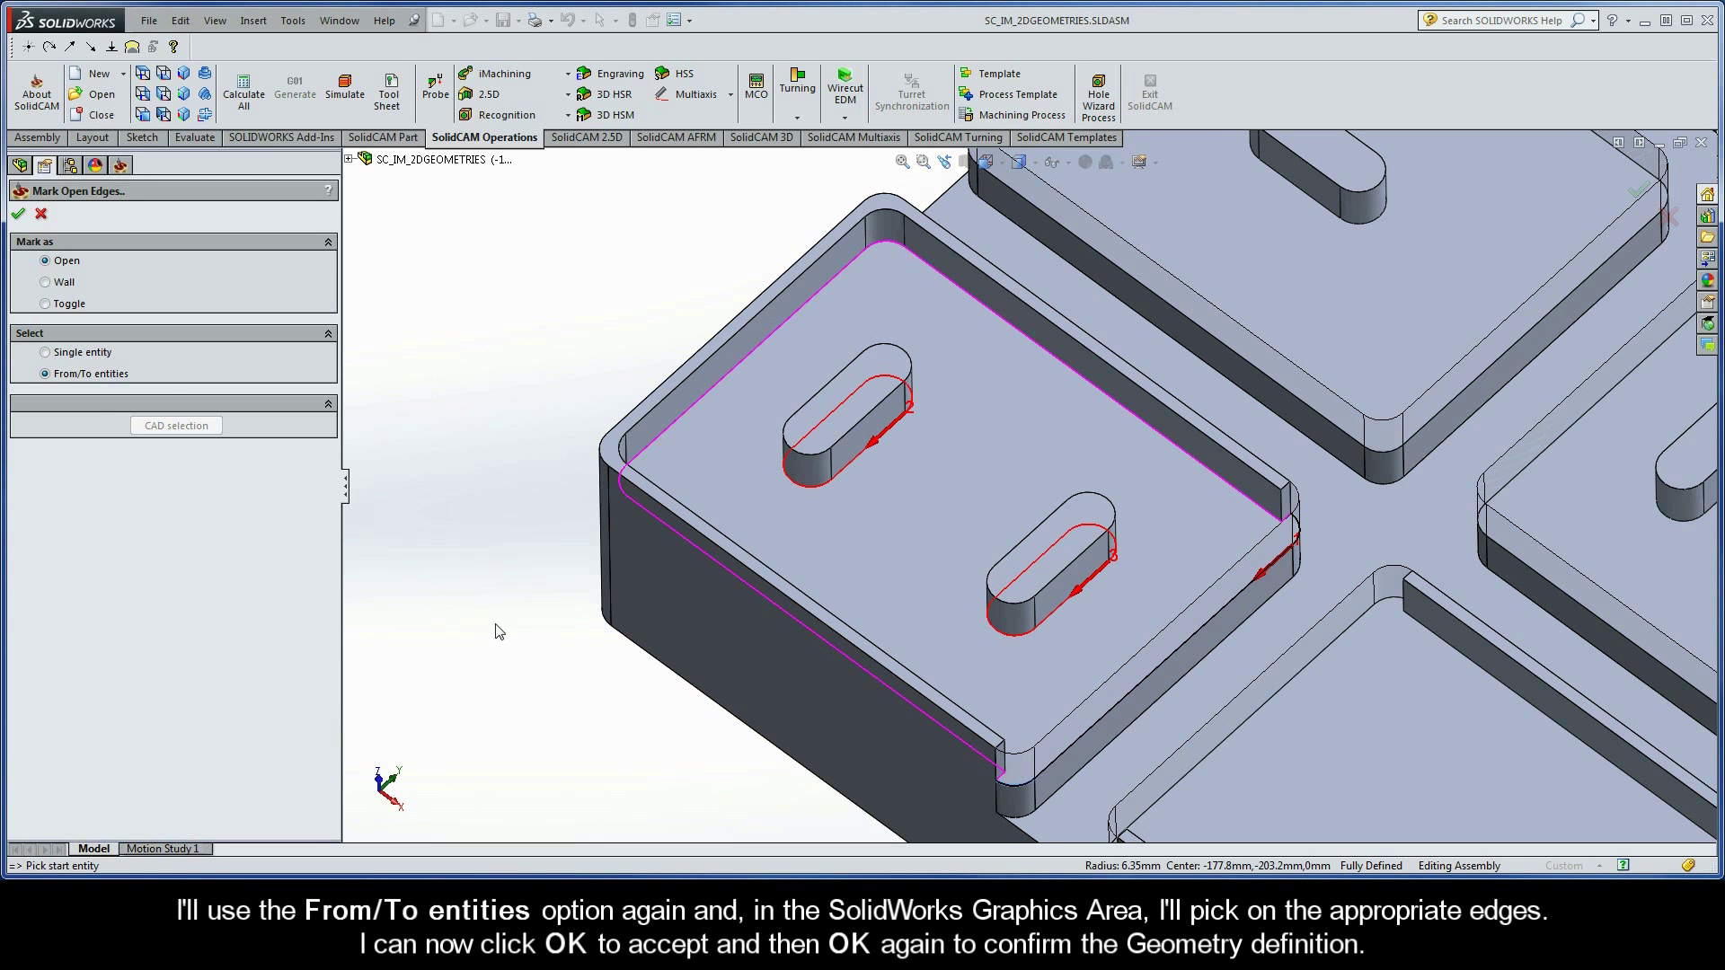
{"action": "left_click", "coordinate": [19, 215]}
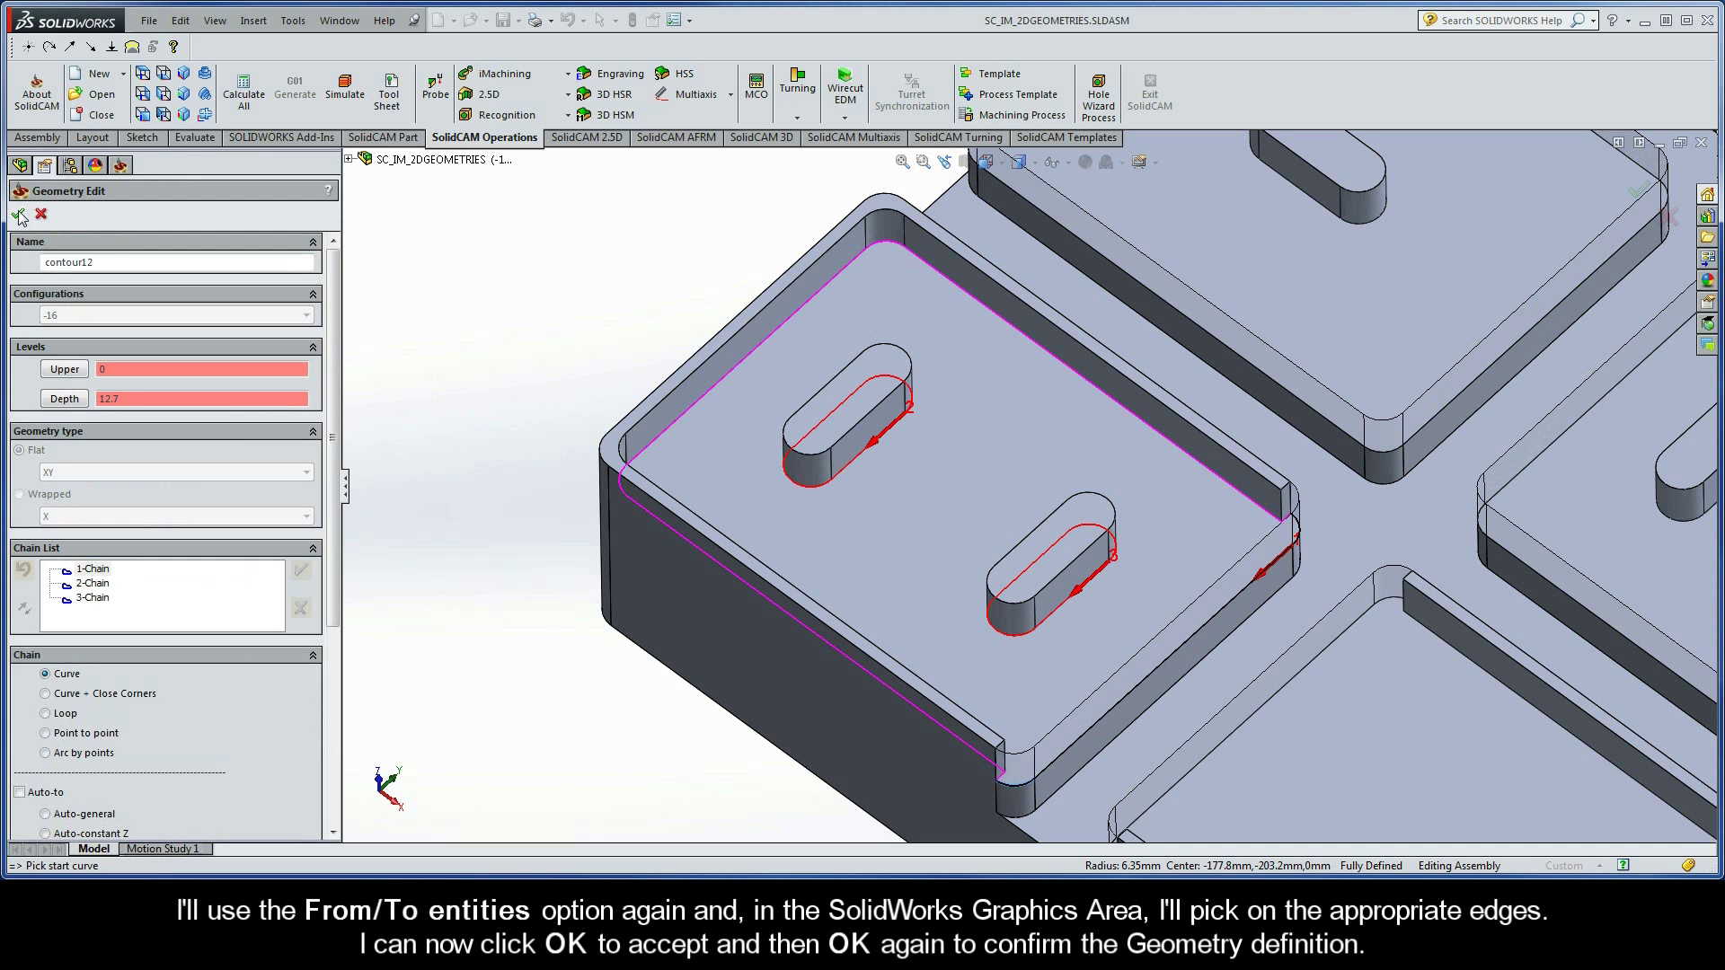
{"action": "left_click", "coordinate": [17, 216]}
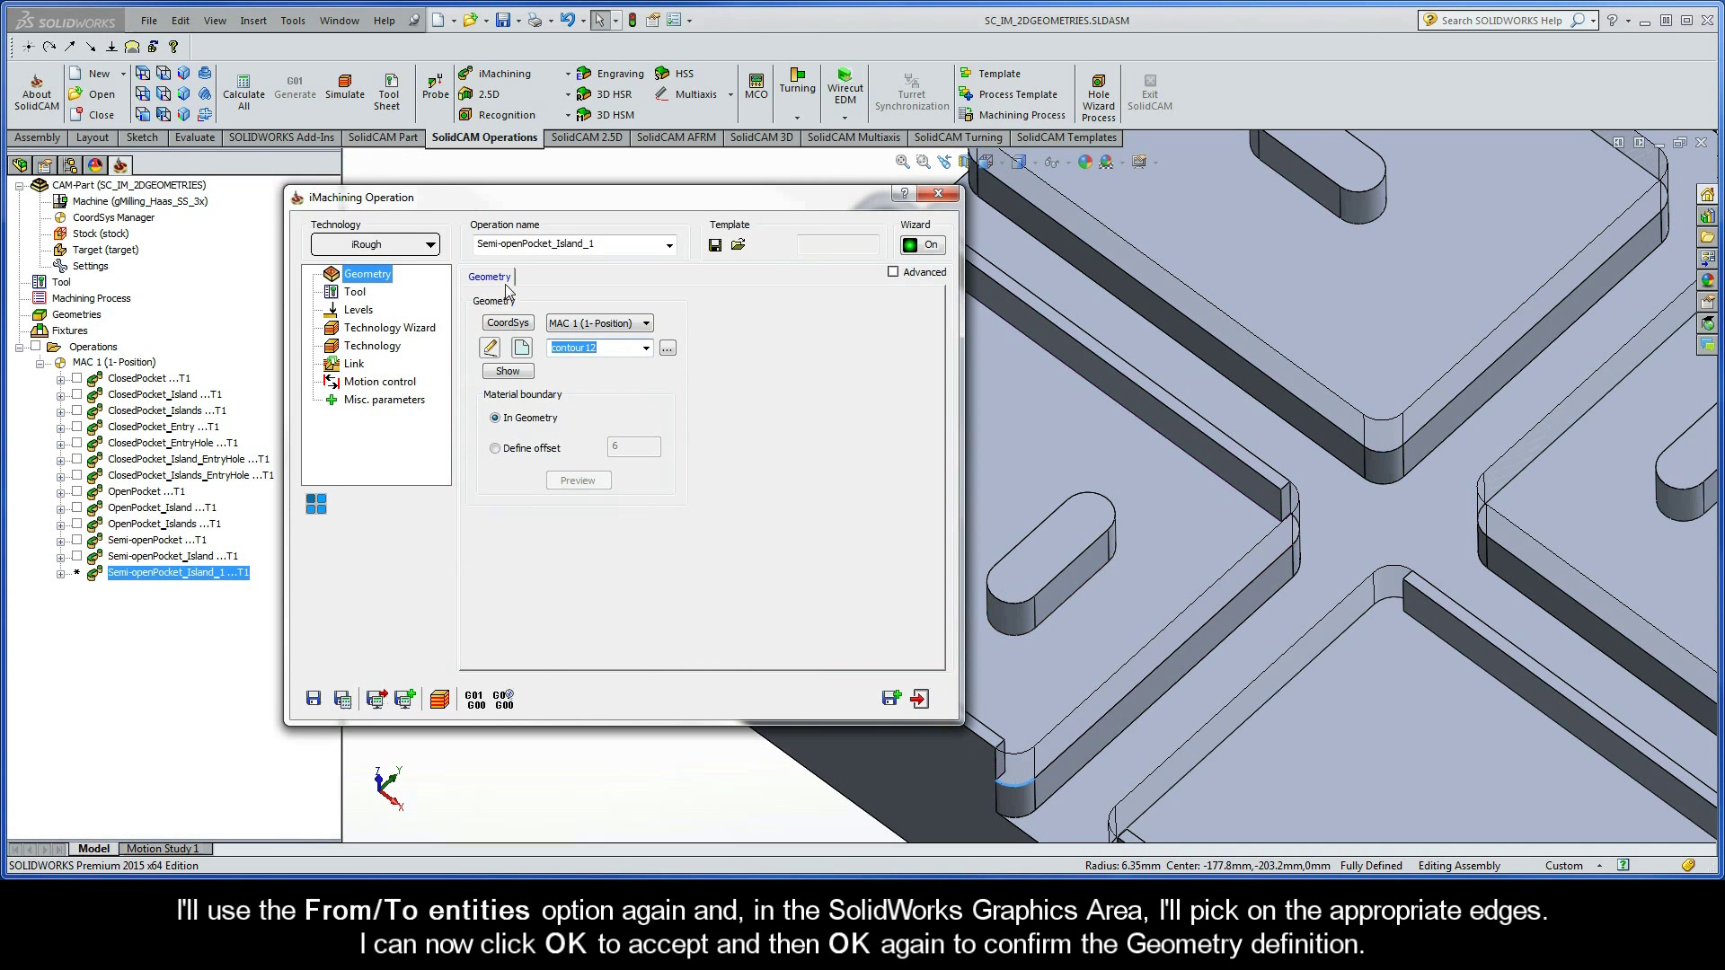
- Name the operation Semi-openPocket_Islands, and save and calculate it
{"action": "double_click", "coordinate": [608, 243]}
{"action": "left_click", "coordinate": [612, 246]}
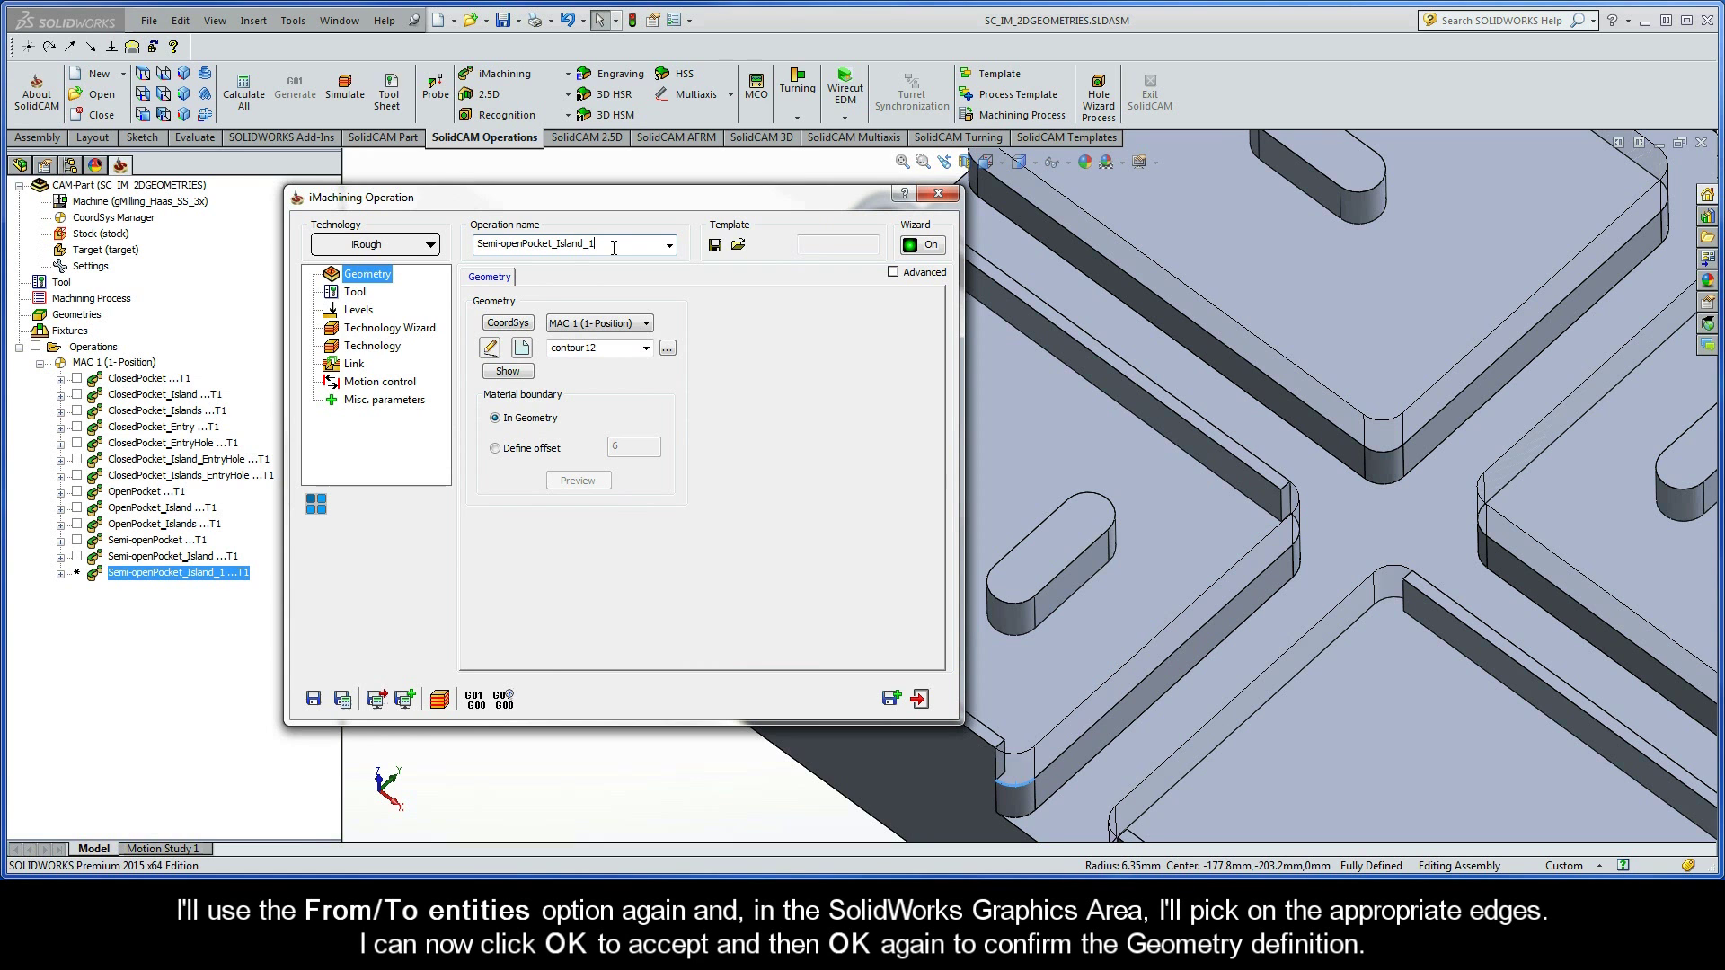
{"action": "type", "text": "s"}
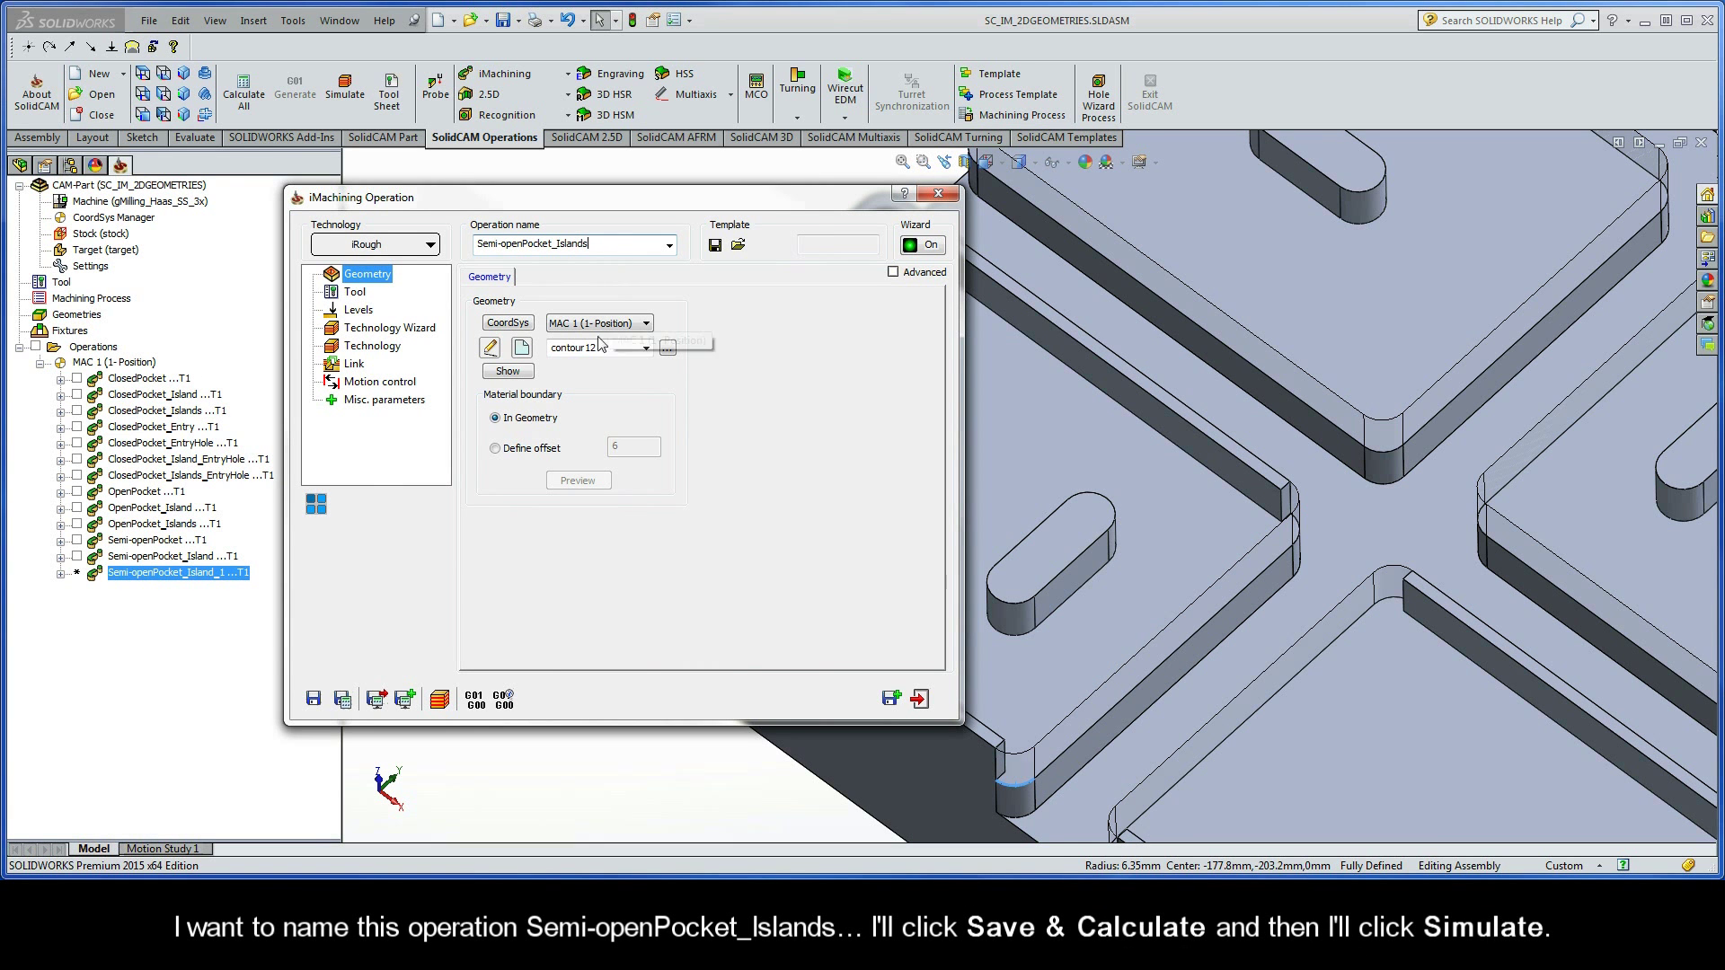
{"action": "left_click", "coordinate": [343, 700]}
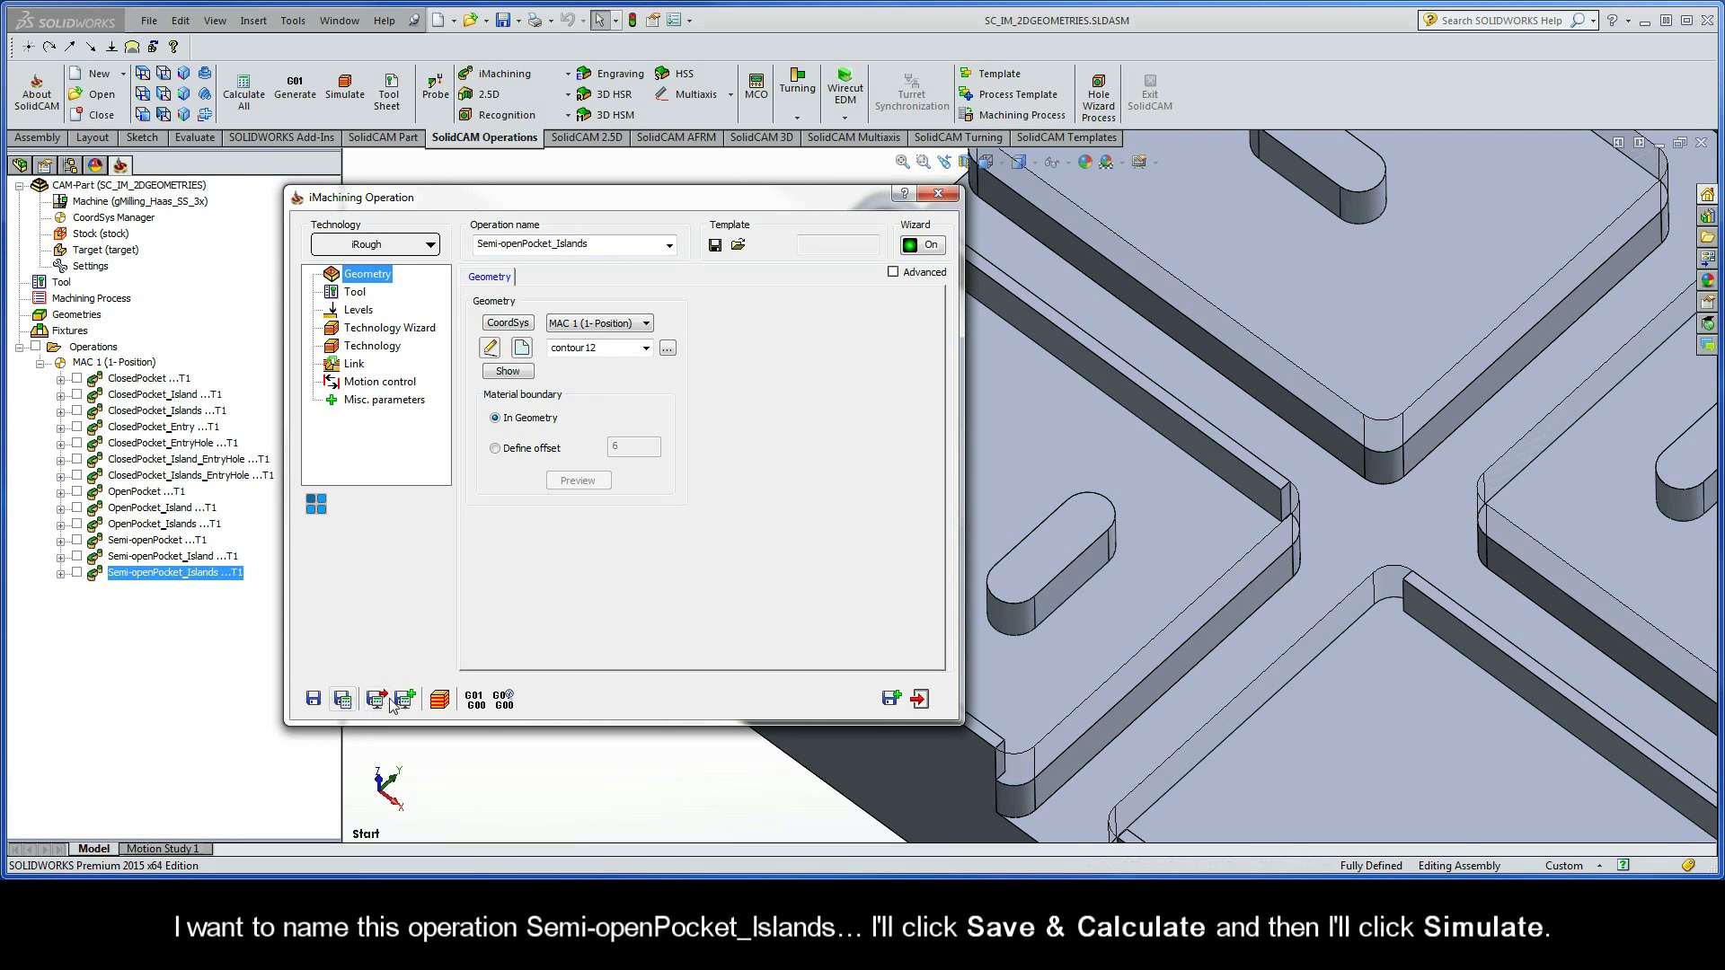
- Simulate the Semi-openPocket_Islands tool path in Host CAD mode, starting at a reduced speed and speeding up partway through
{"action": "left_click", "coordinate": [439, 701]}
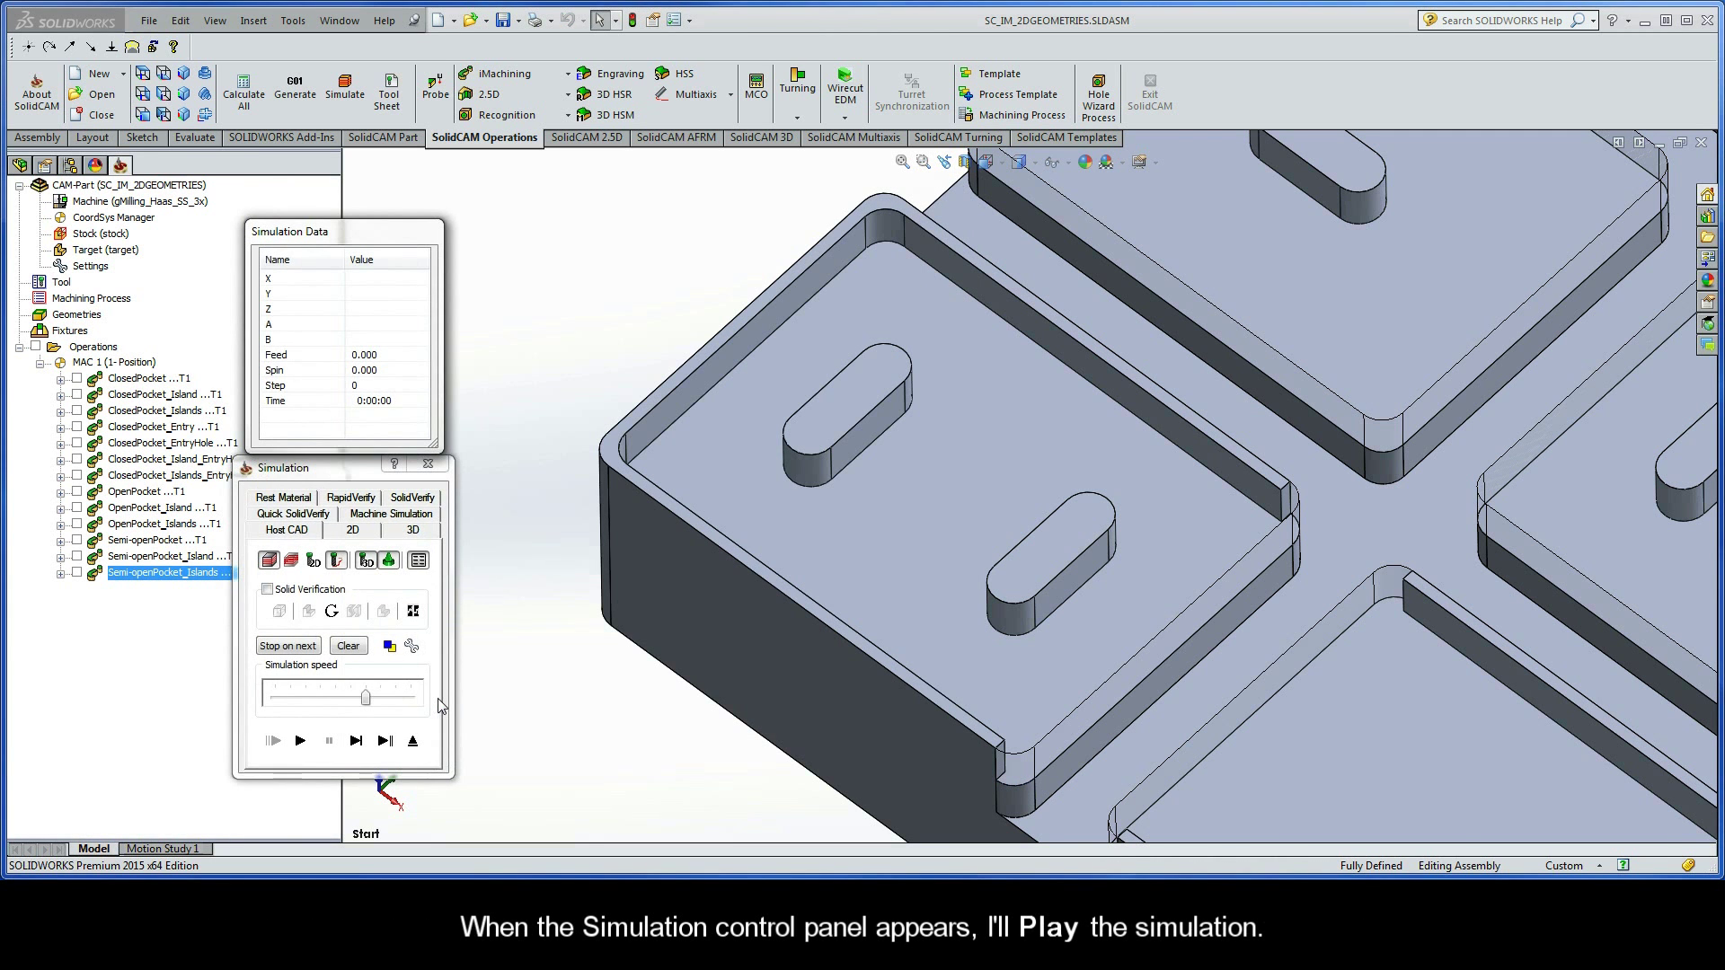
{"action": "left_click_drag", "start_coordinate": [369, 699], "coordinate": [342, 700]}
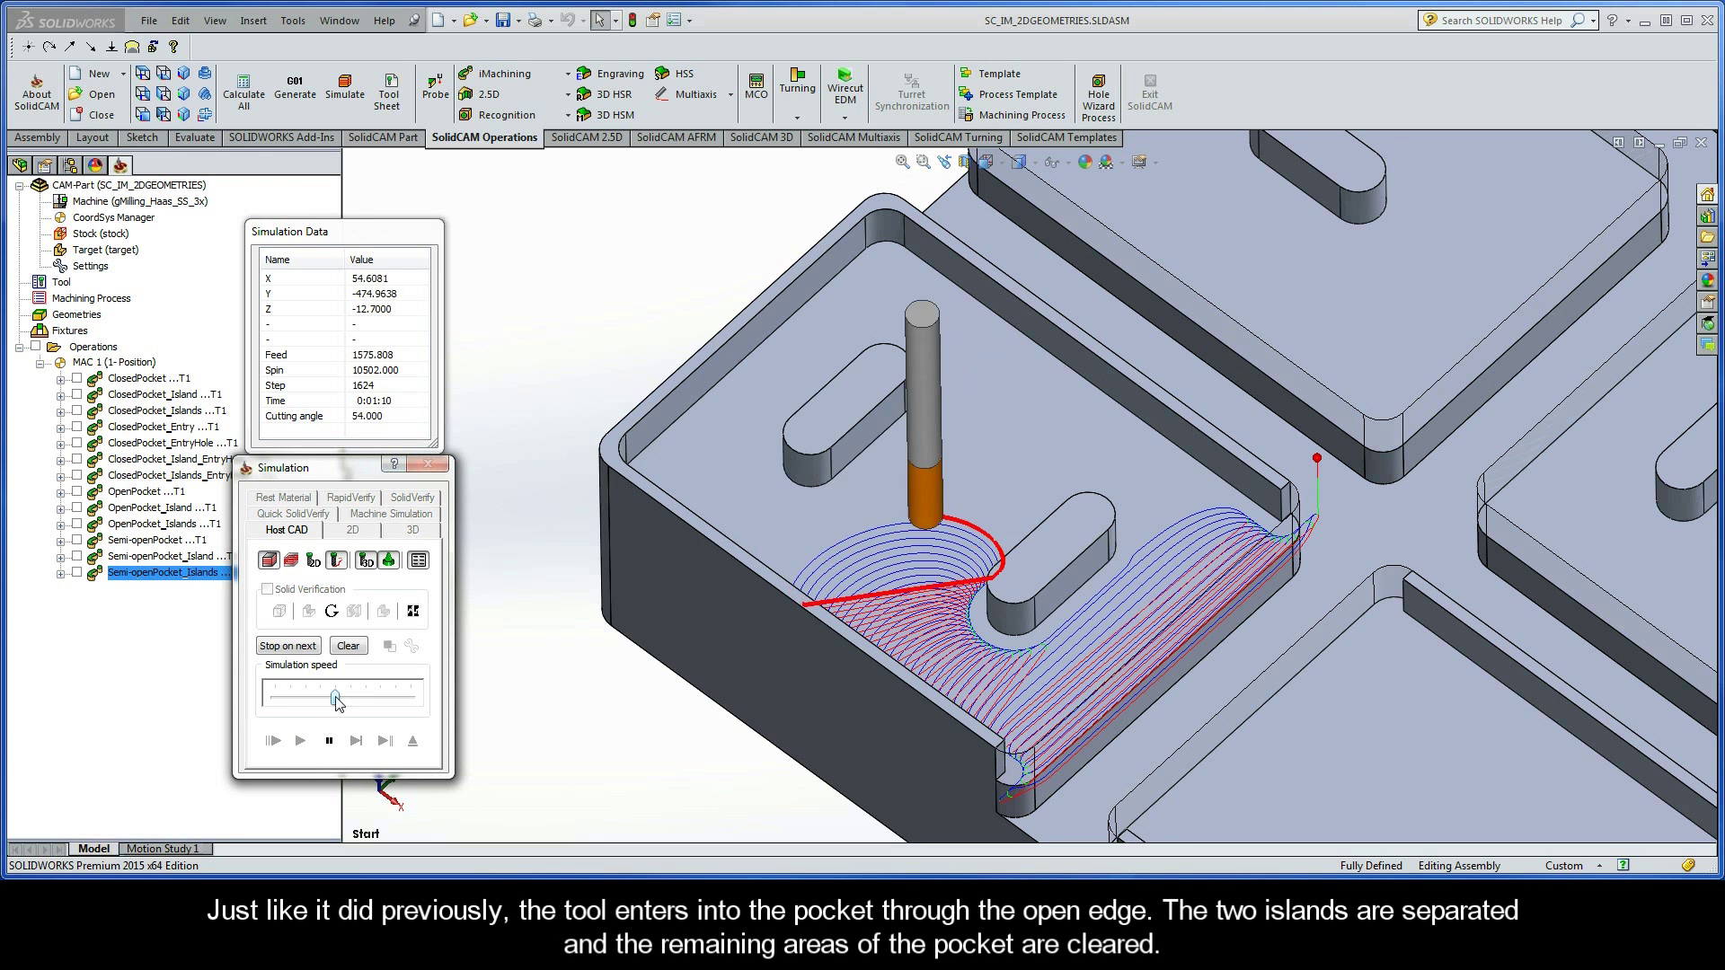
{"action": "left_click_drag", "start_coordinate": [337, 699], "coordinate": [365, 699]}
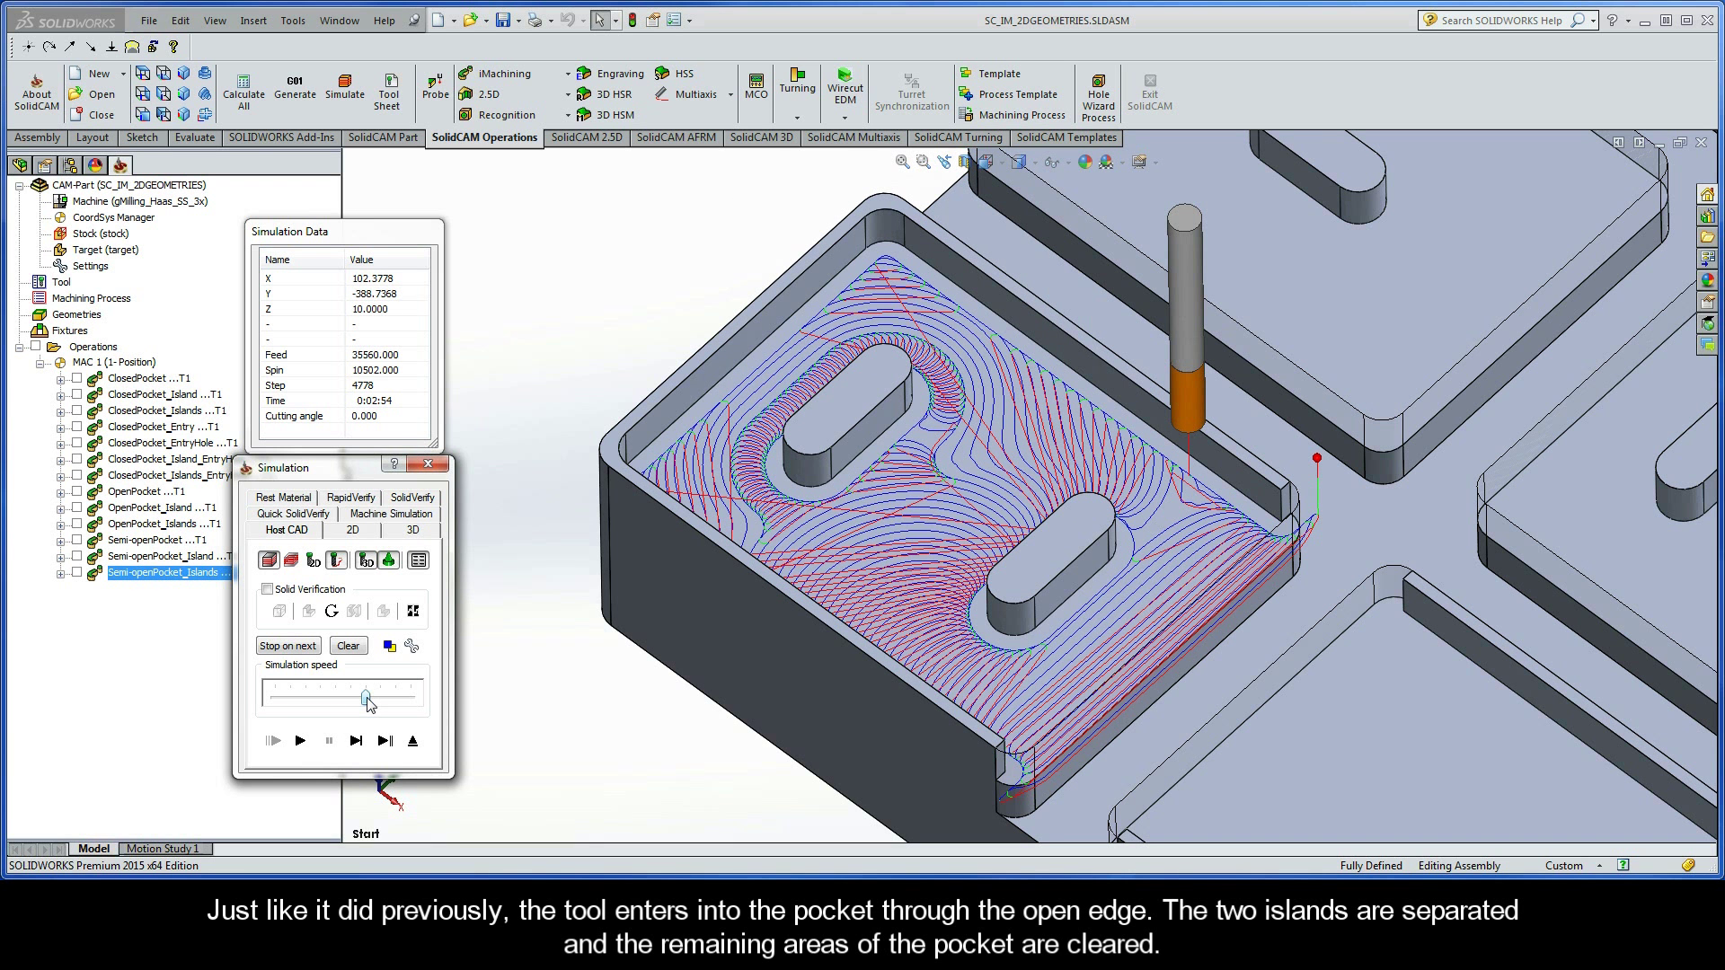
- Define the lower contour of the island-free pocket with multiple open edges as a chain, using Auto-constant Z
{"action": "left_click", "coordinate": [552, 545]}
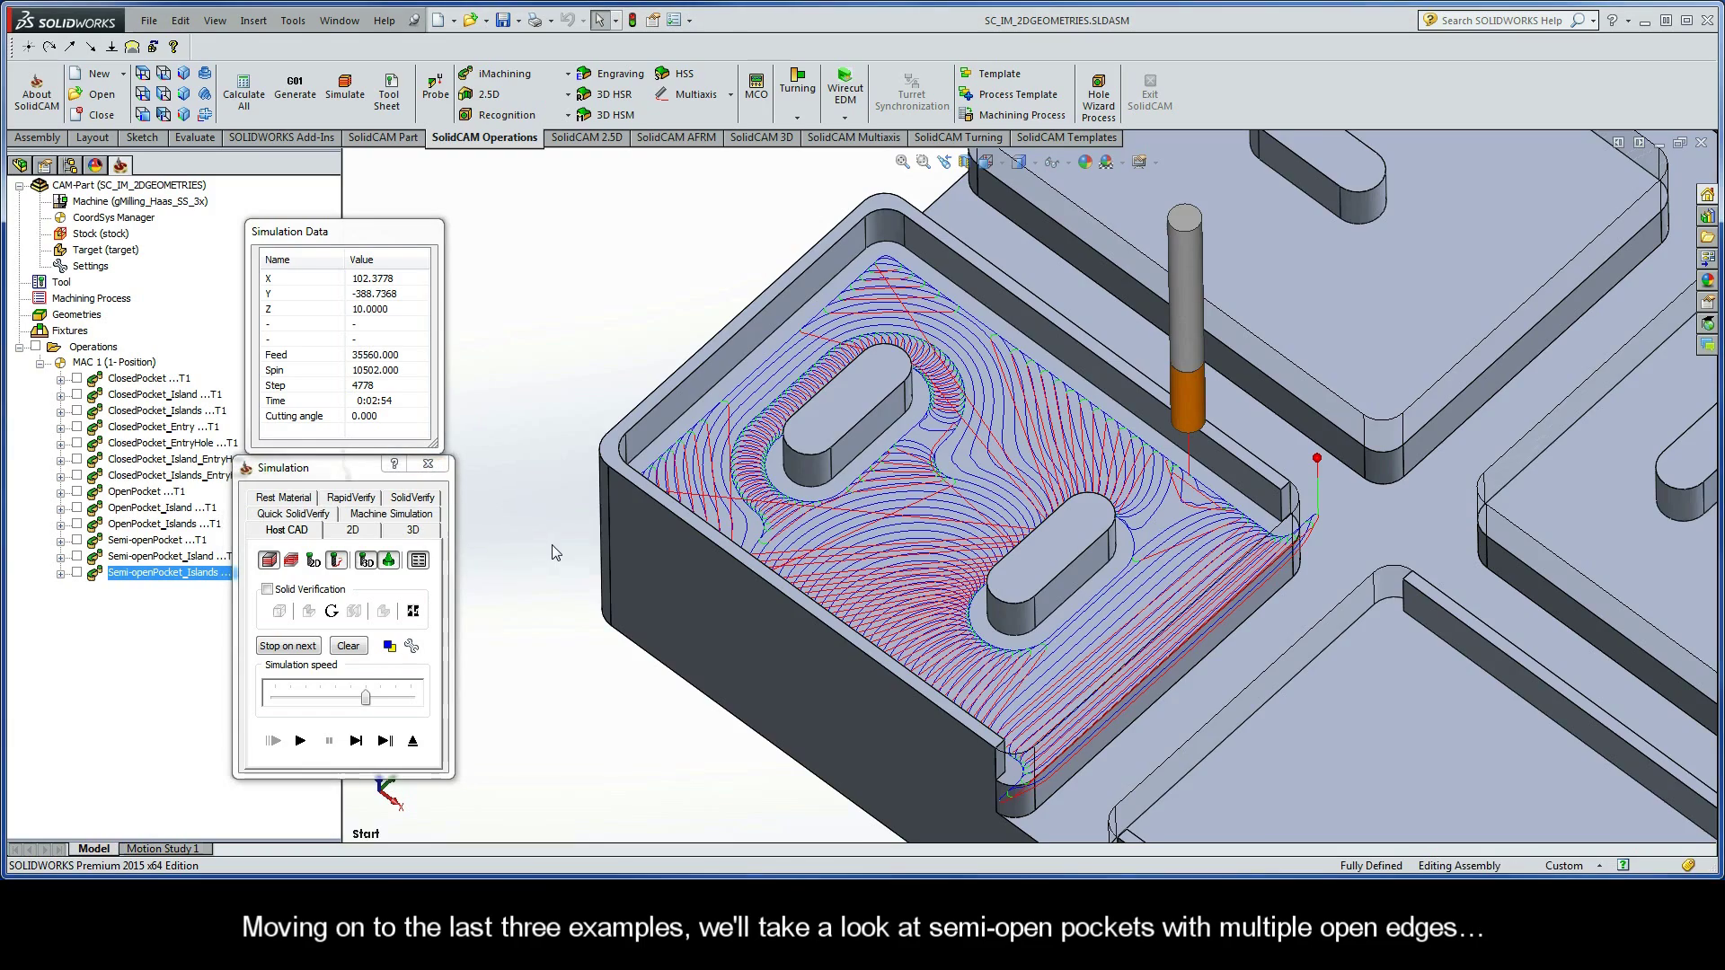
{"action": "key", "text": "ctrl+Left"}
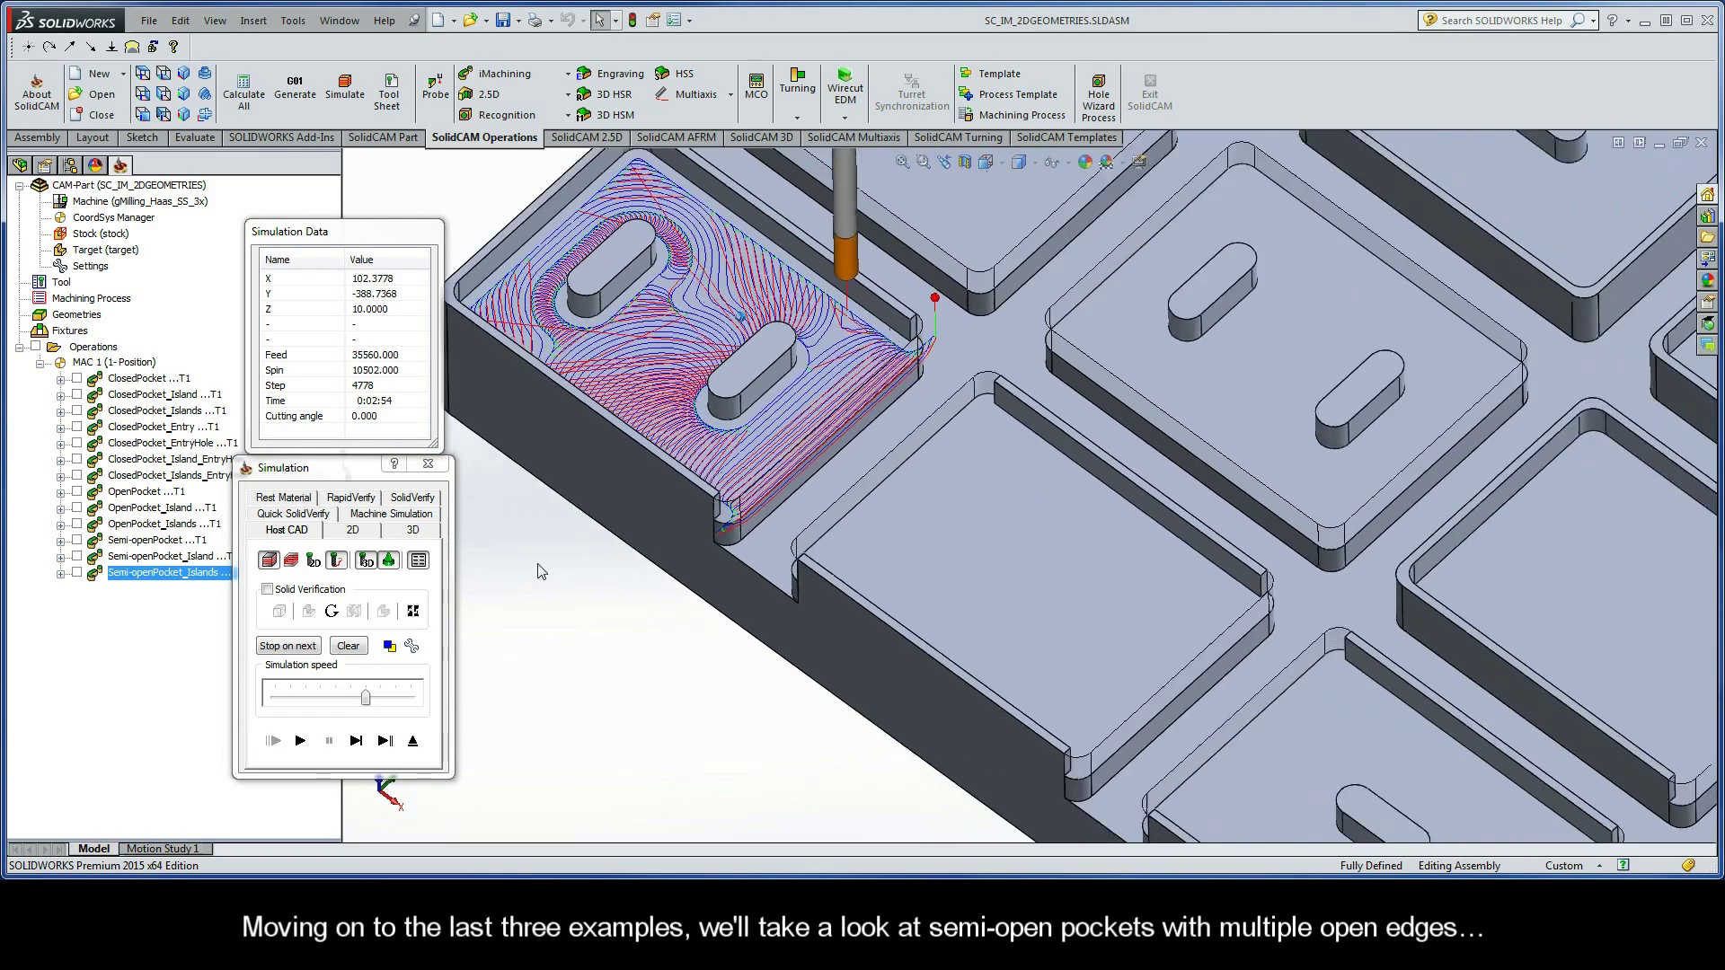
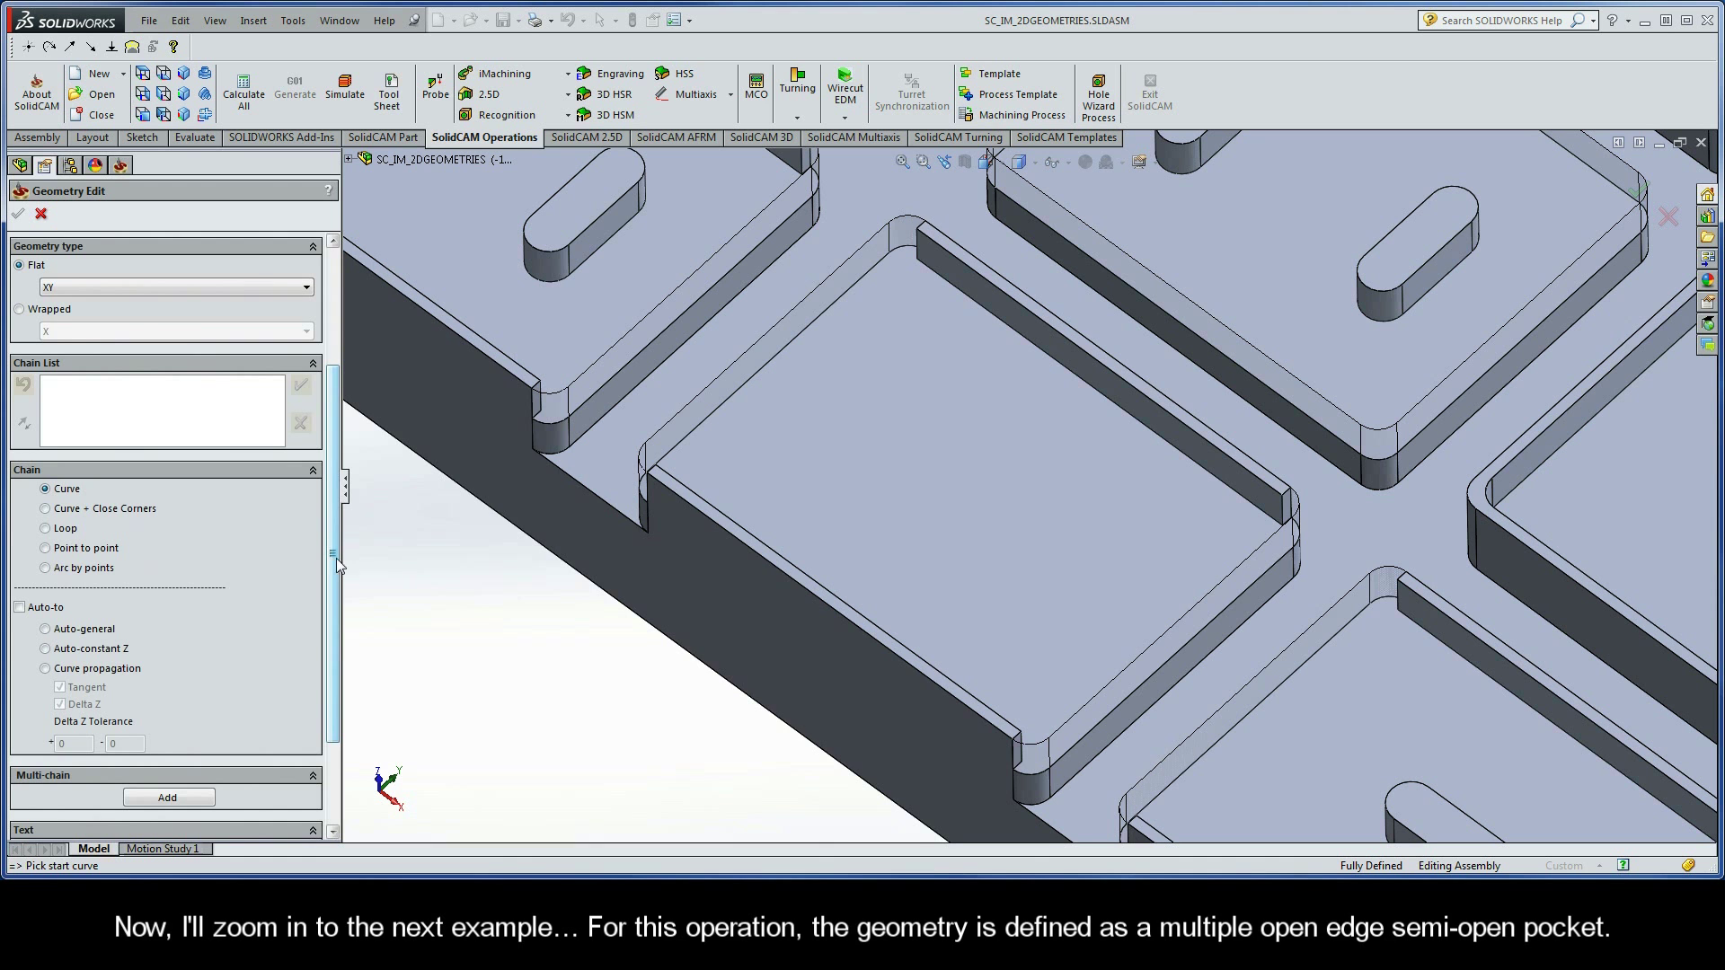
{"action": "left_click", "coordinate": [1256, 586]}
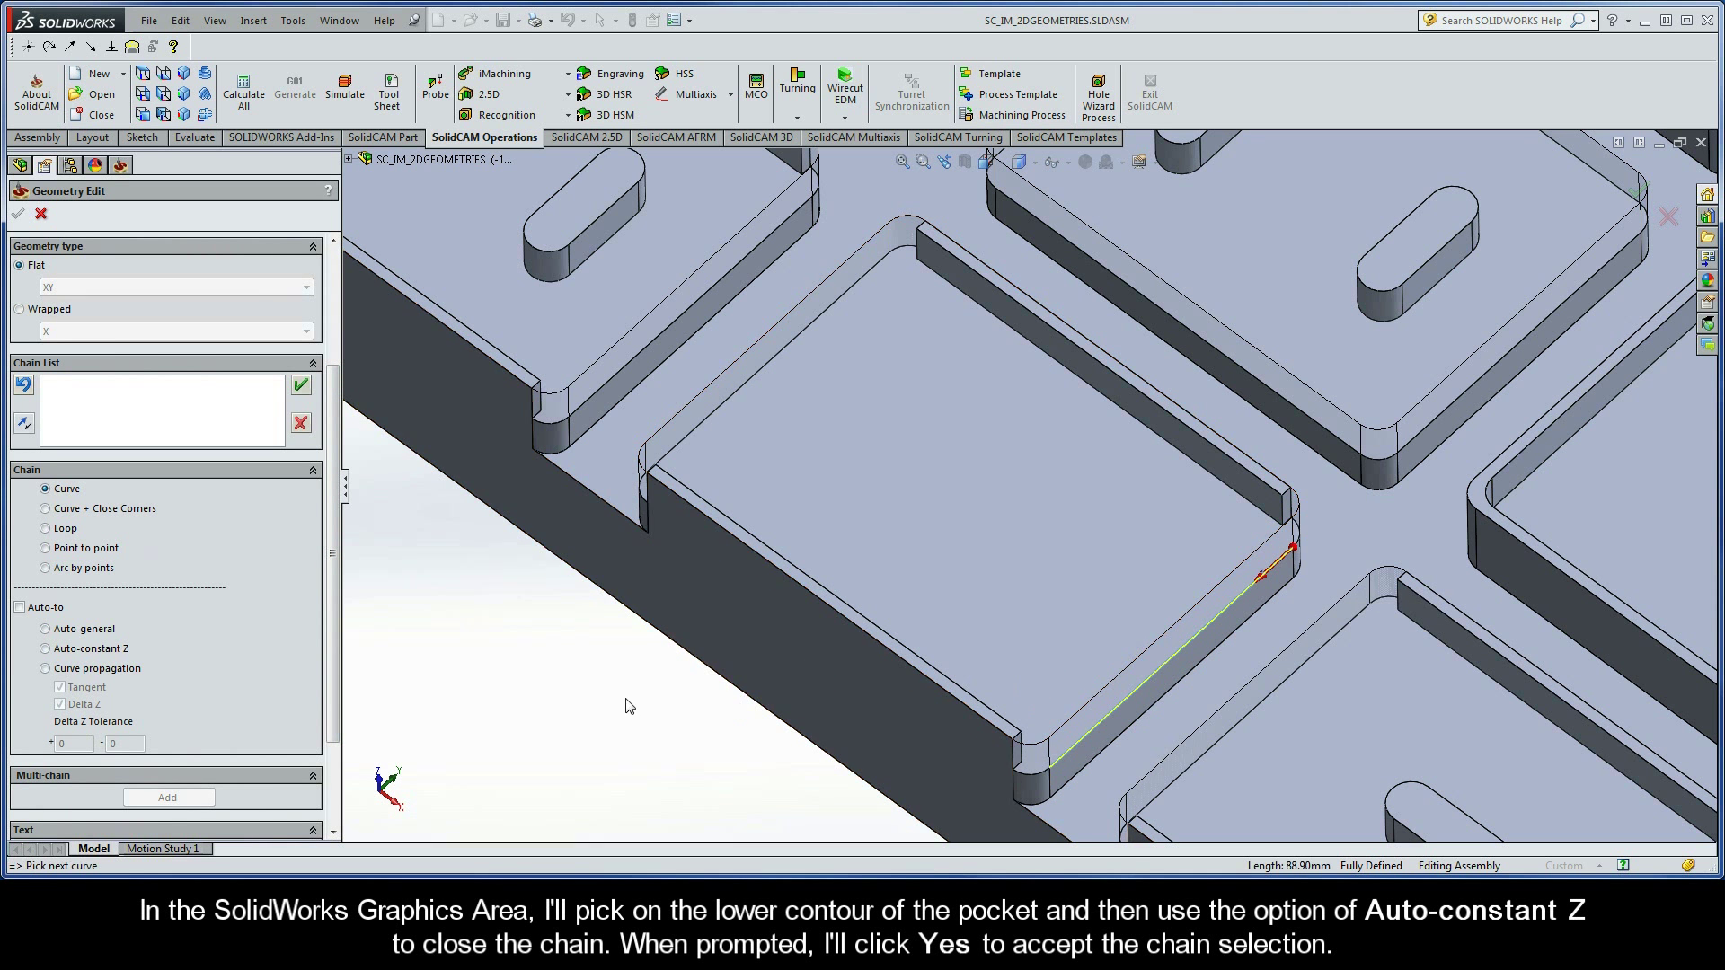
{"action": "left_click", "coordinate": [46, 650]}
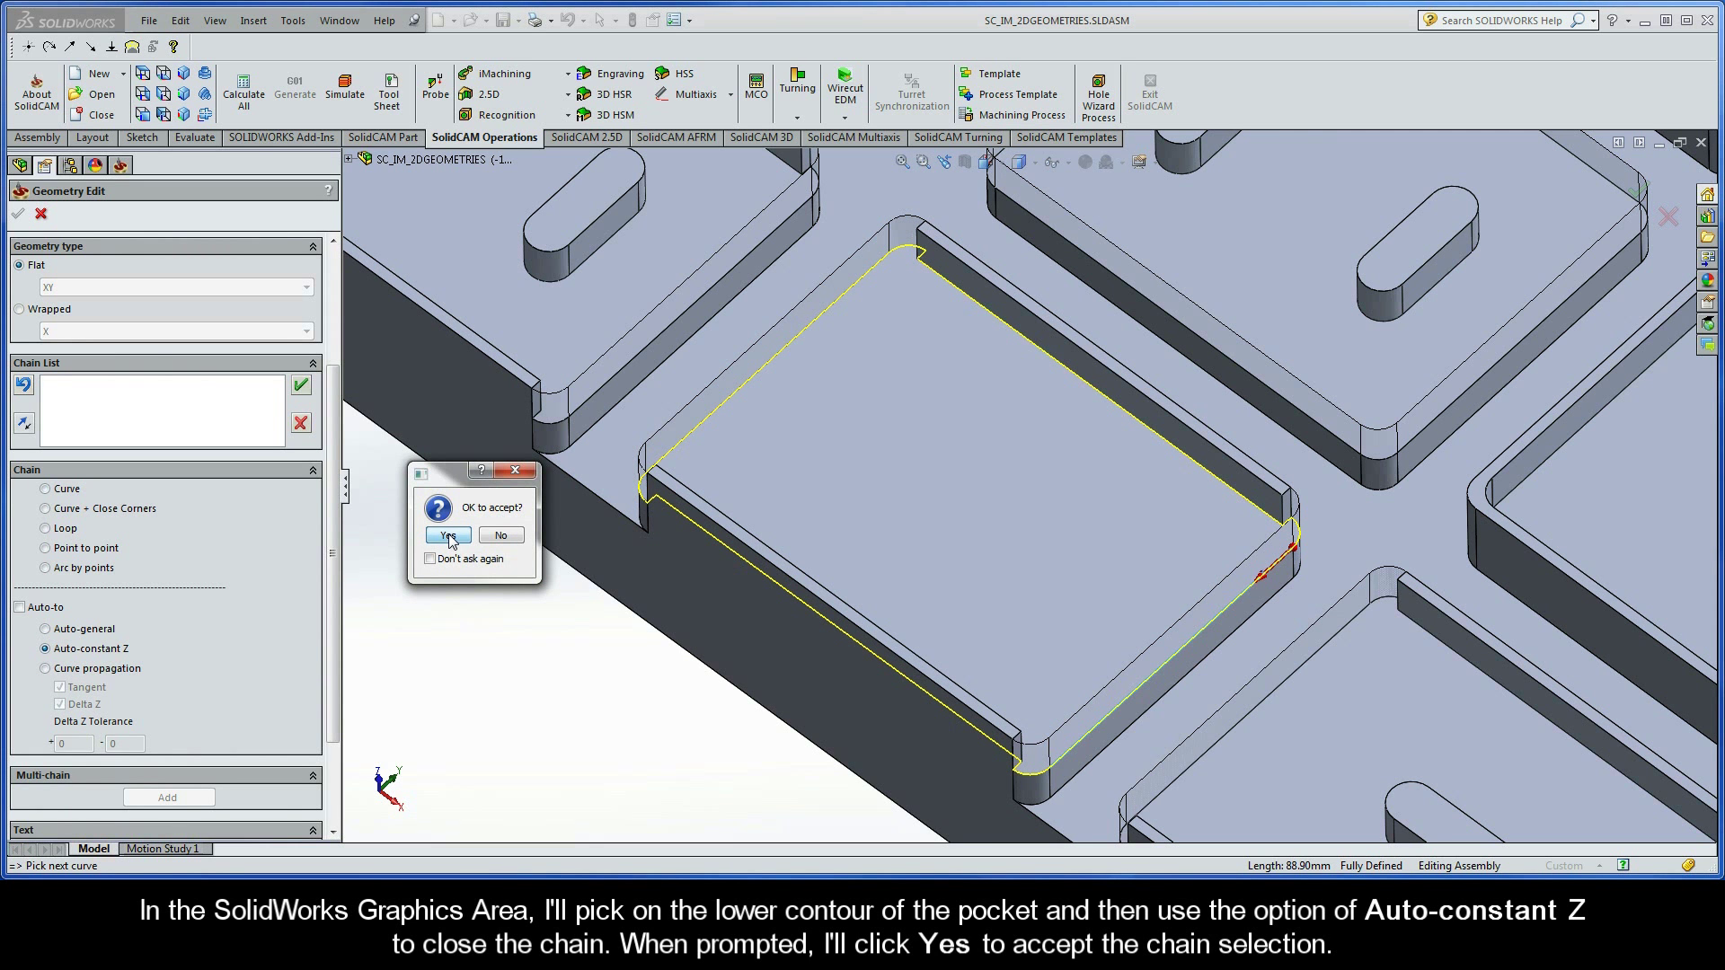
{"action": "left_click", "coordinate": [448, 536]}
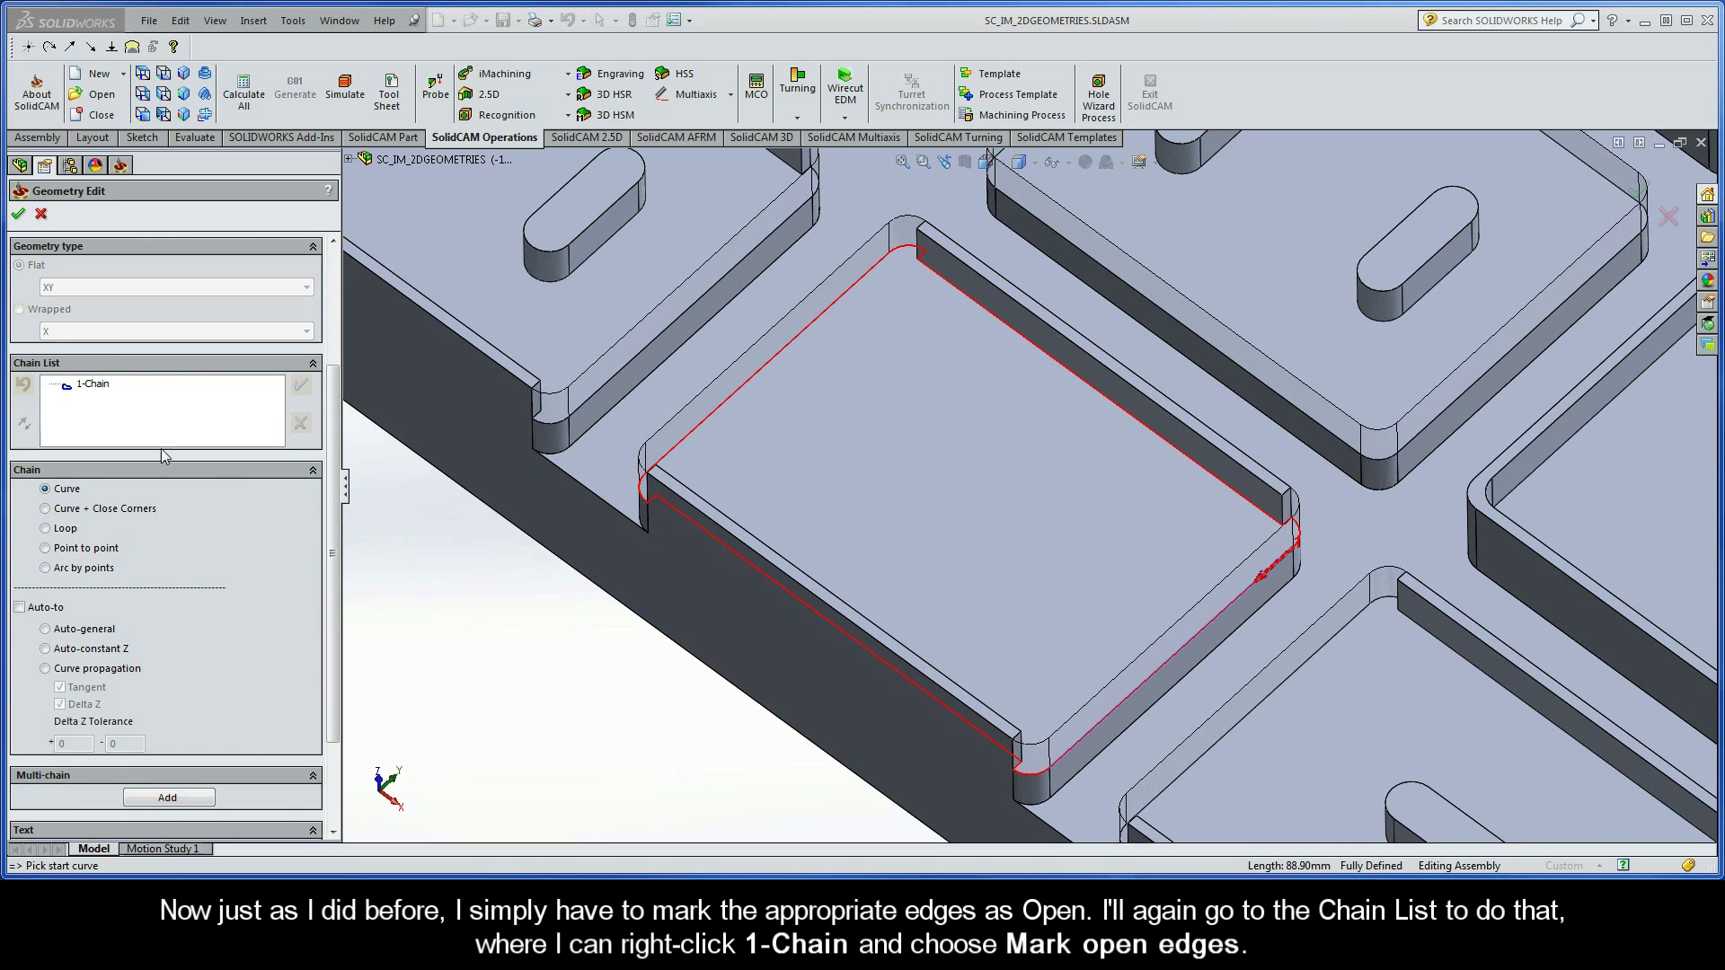
- Mark both opposite open sides of 1-Chain, each from corner arc to corner arc, as open using From/To entities, and confirm the geometry
{"action": "right_click", "coordinate": [95, 387]}
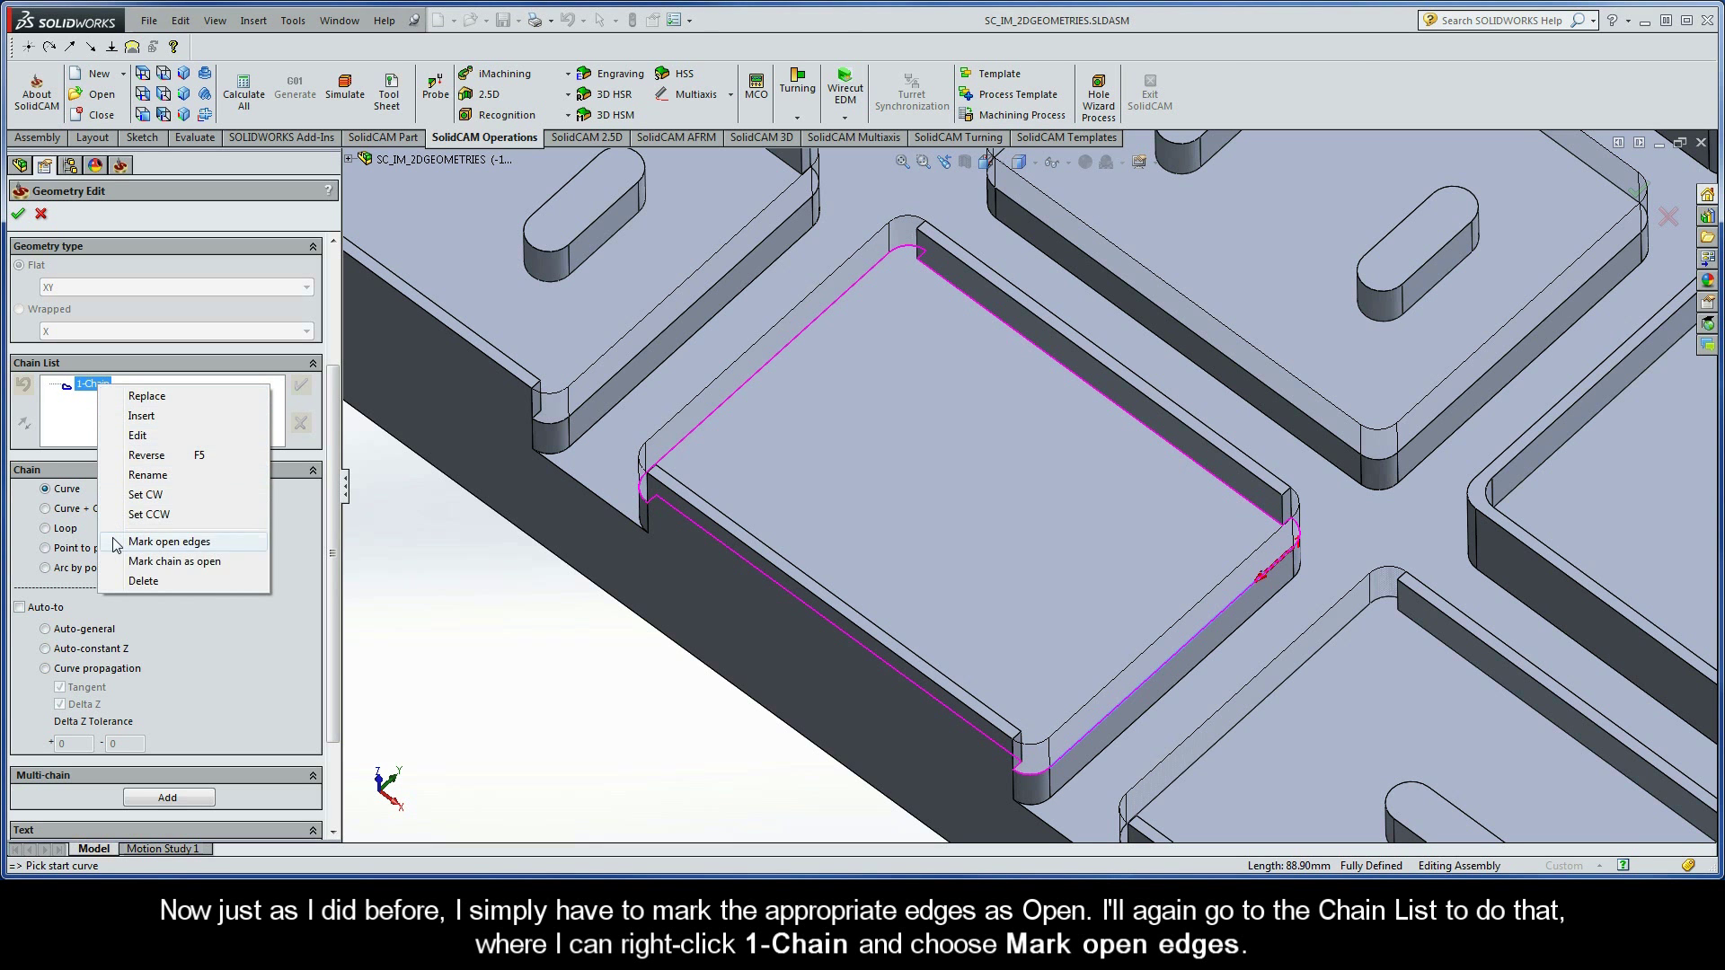
{"action": "left_click", "coordinate": [117, 542]}
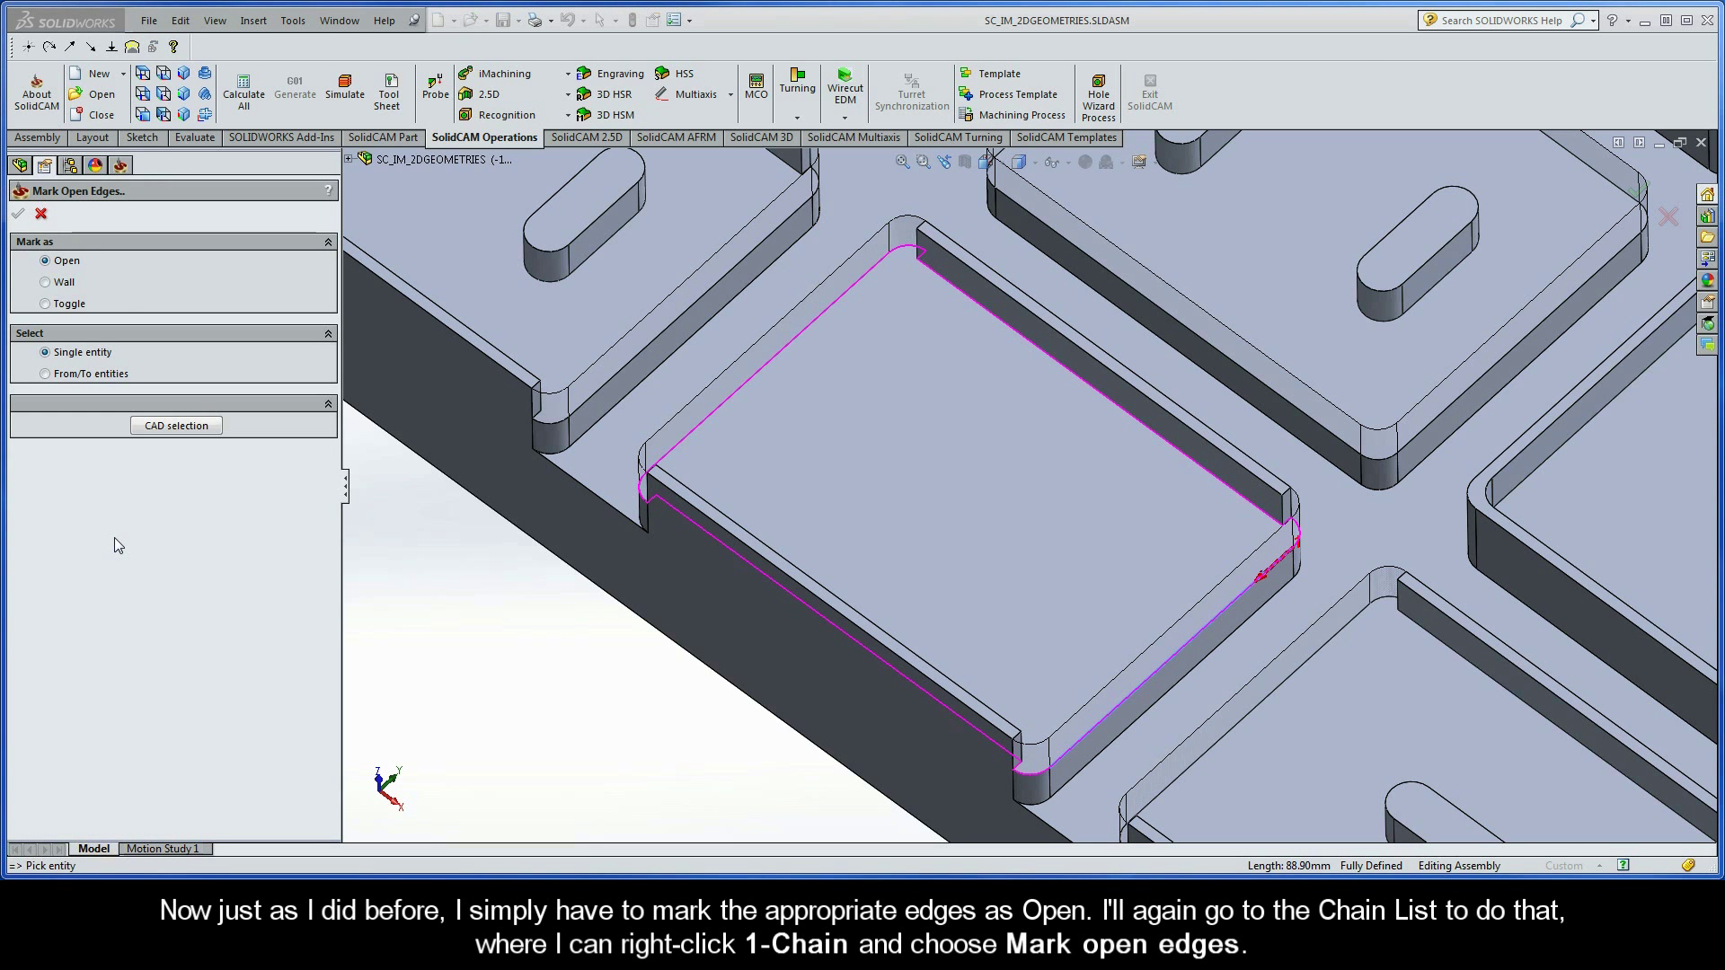
{"action": "left_click", "coordinate": [45, 374]}
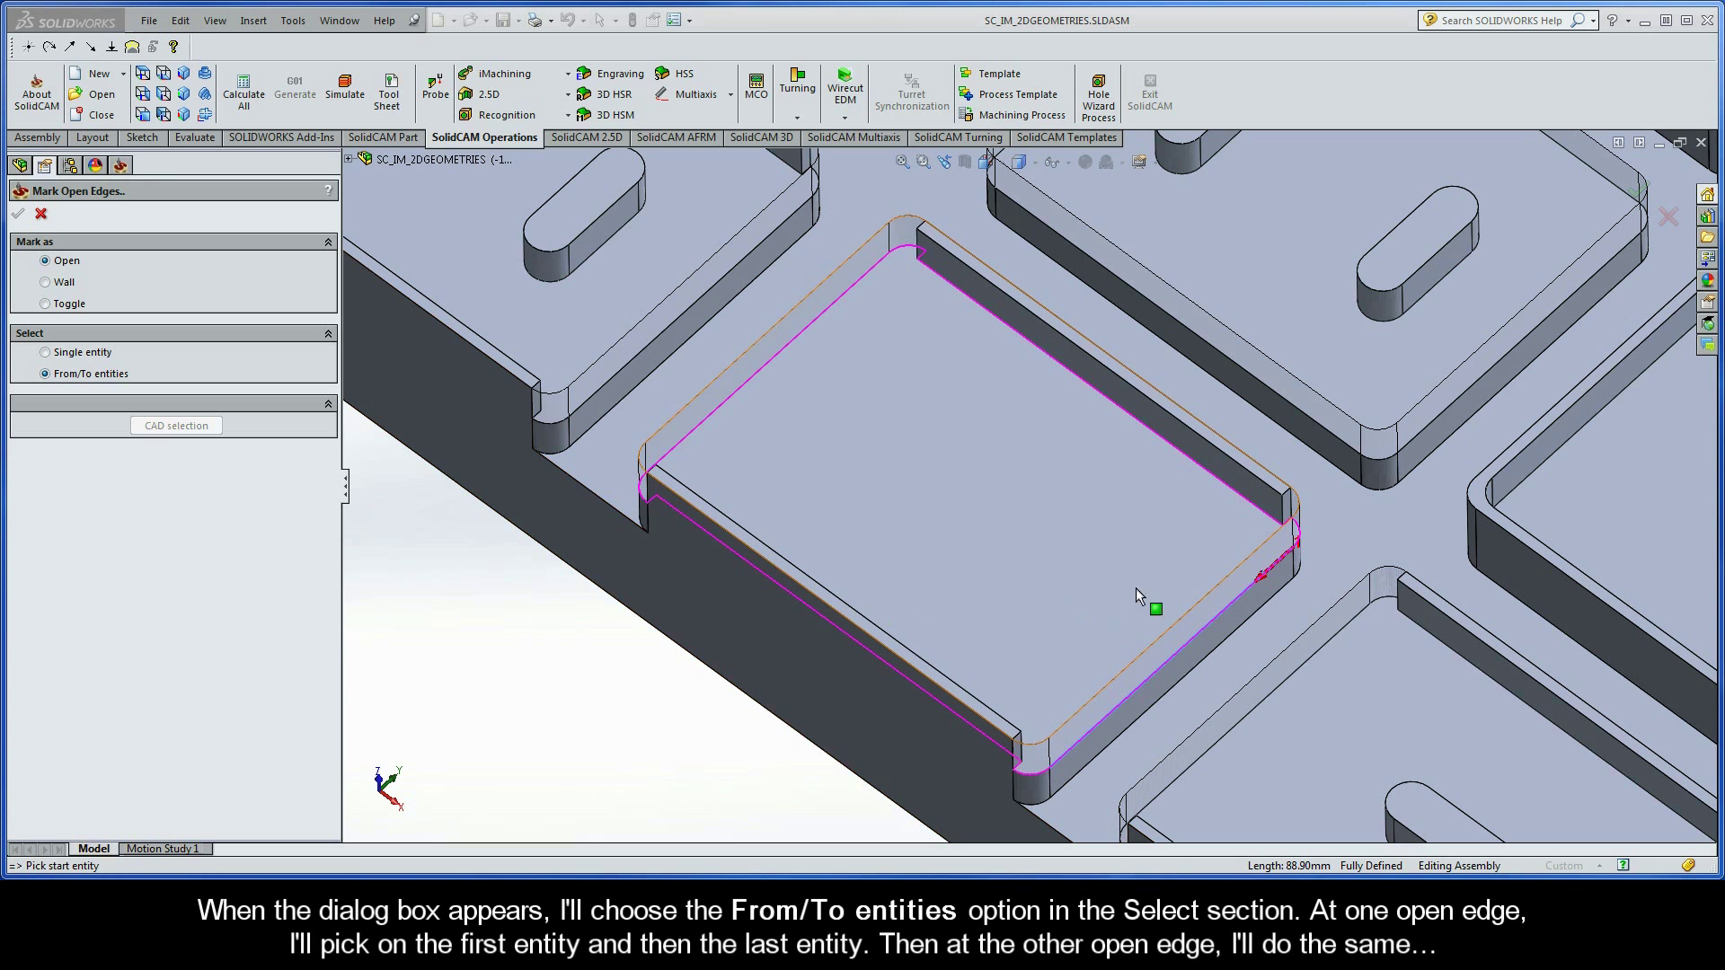
{"action": "left_click", "coordinate": [1299, 532]}
{"action": "left_click", "coordinate": [1105, 708]}
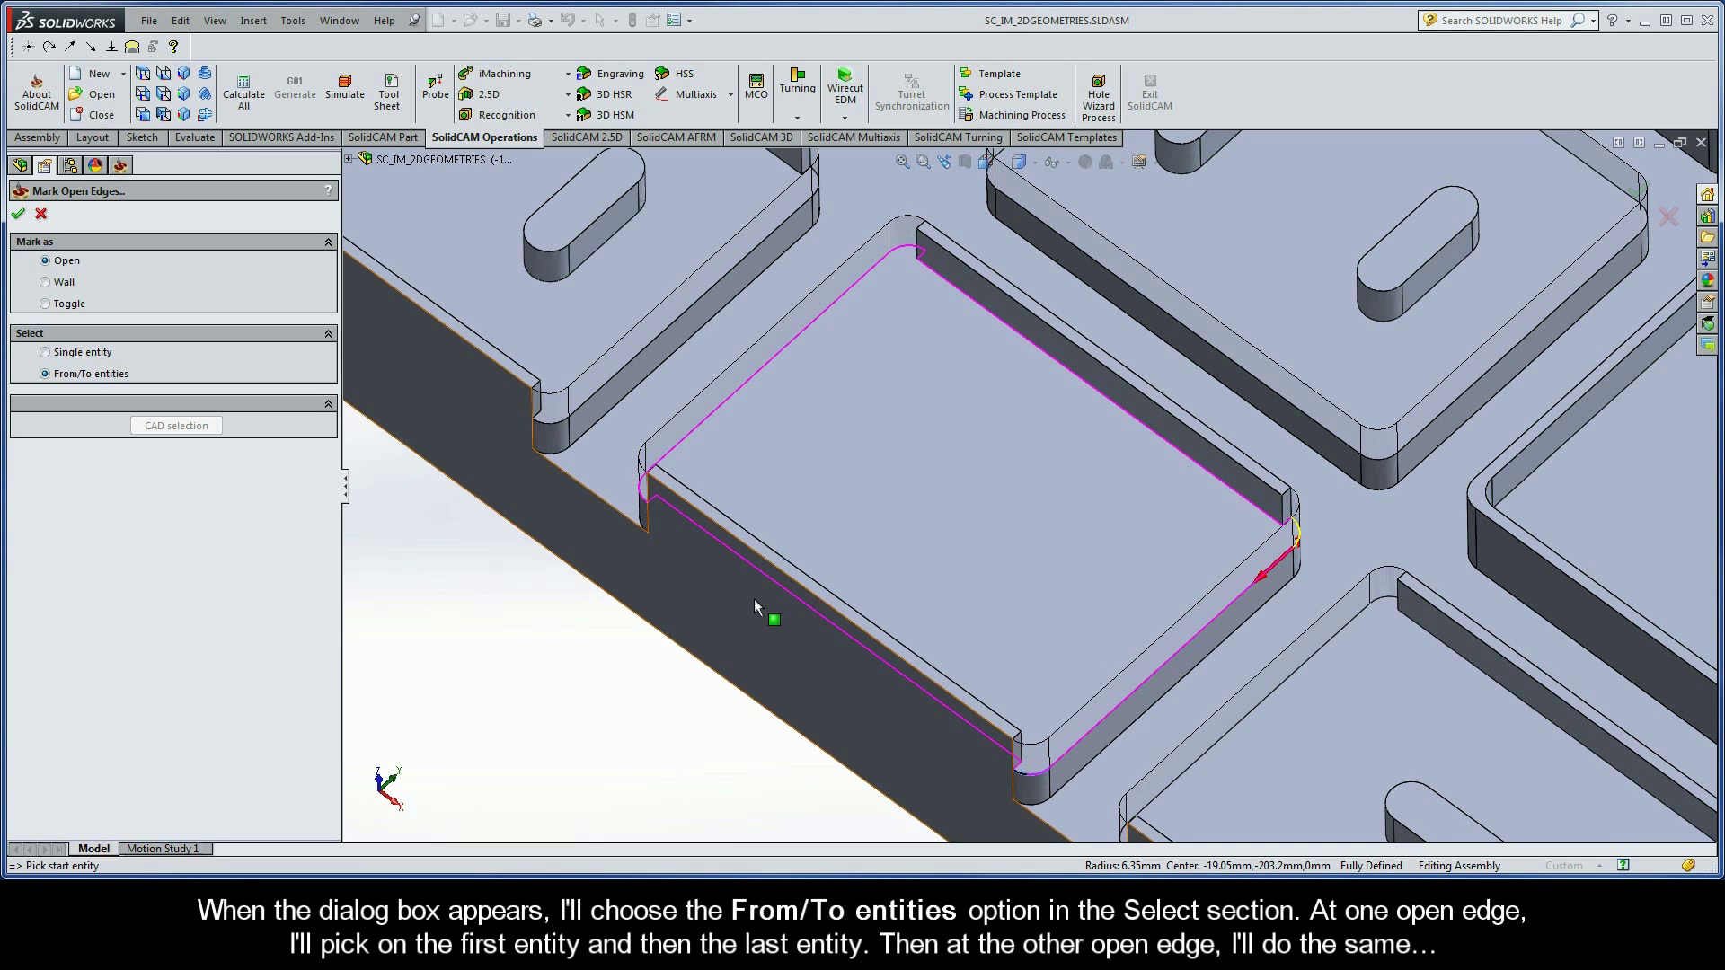
{"action": "left_click", "coordinate": [640, 492]}
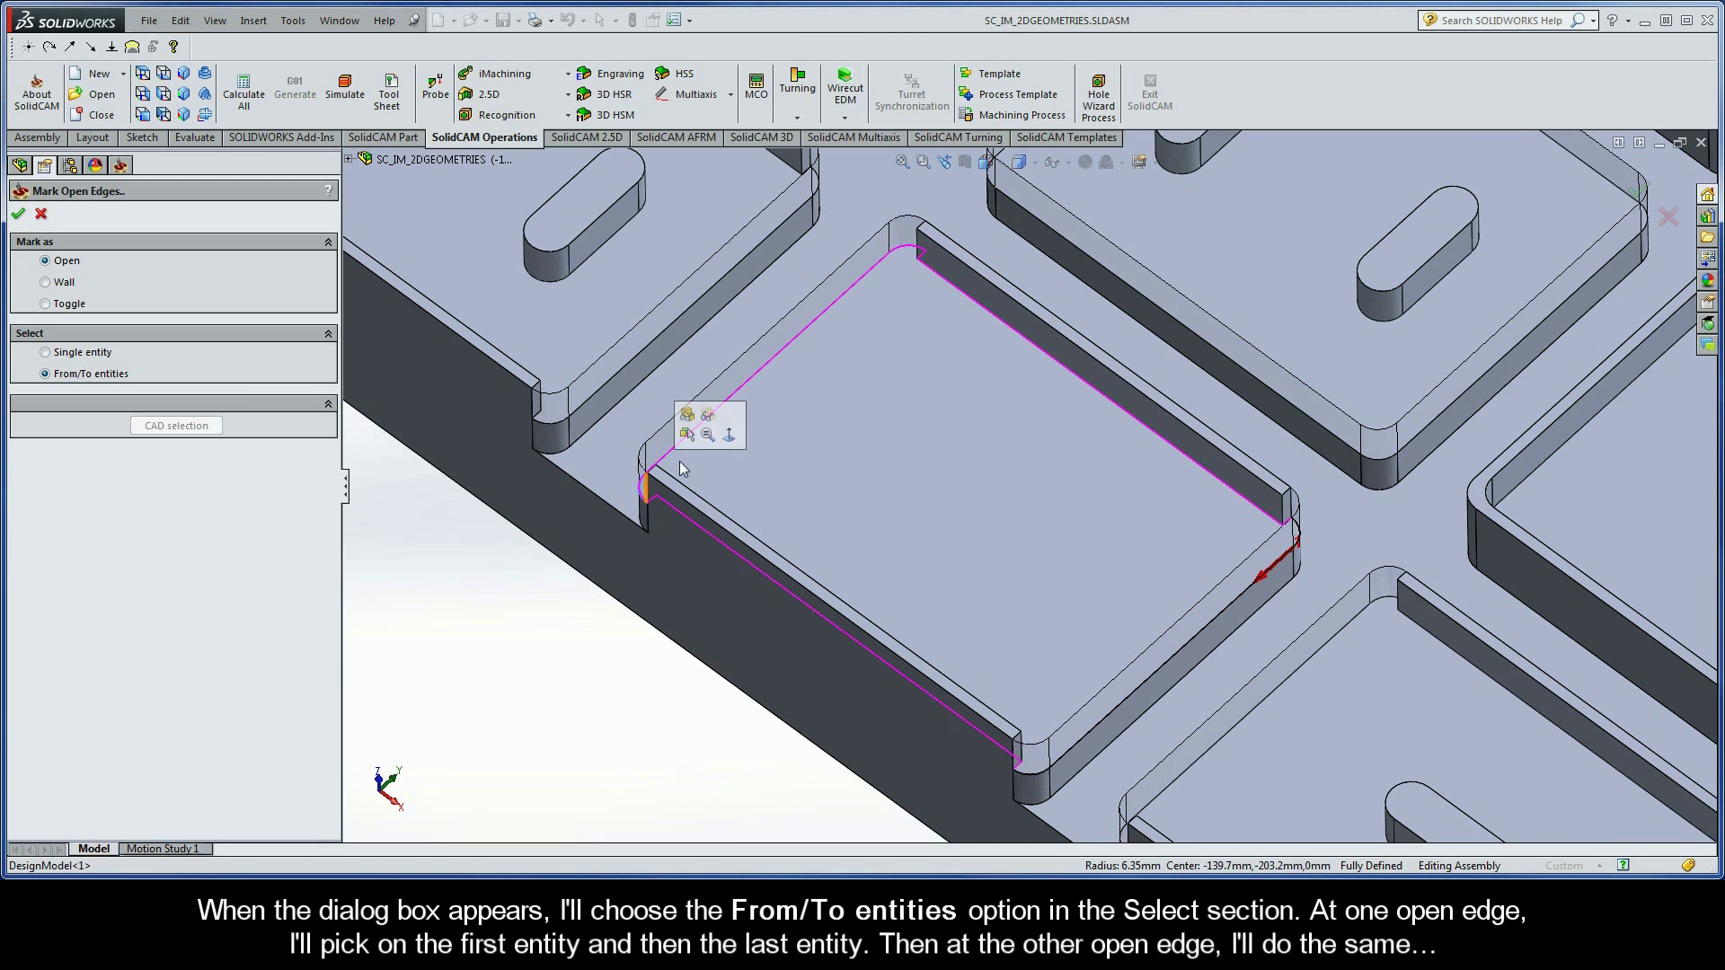
{"action": "left_click", "coordinate": [905, 253]}
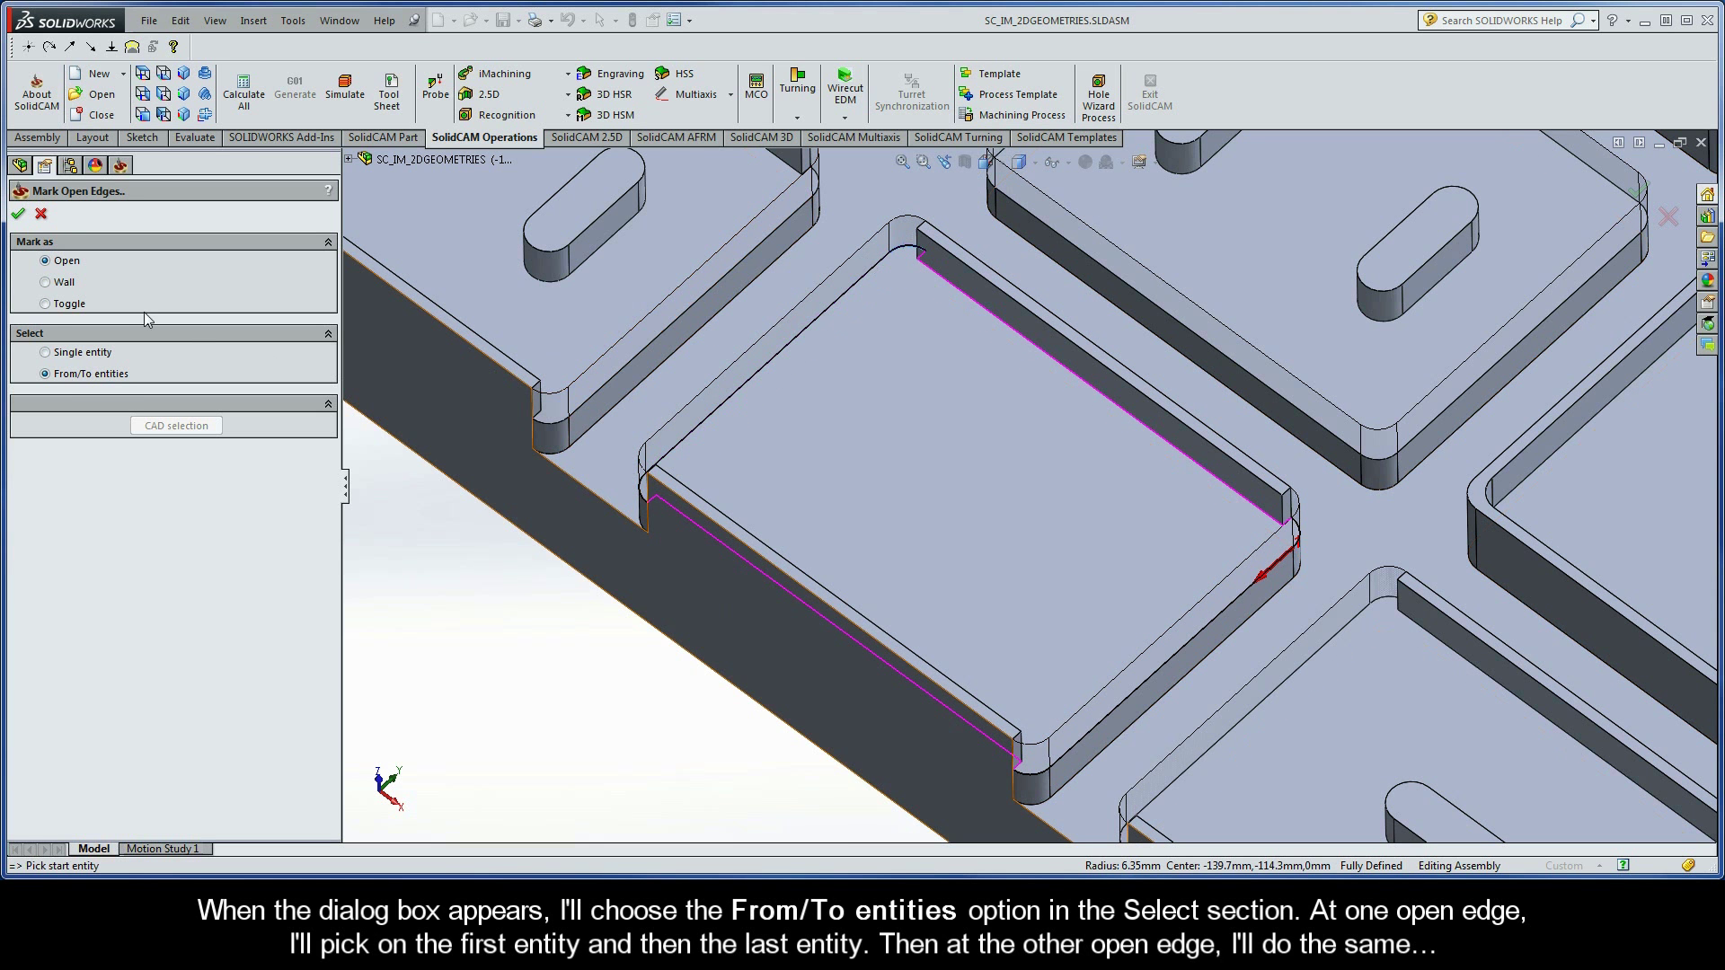
{"action": "left_click", "coordinate": [18, 214]}
{"action": "left_click", "coordinate": [20, 214]}
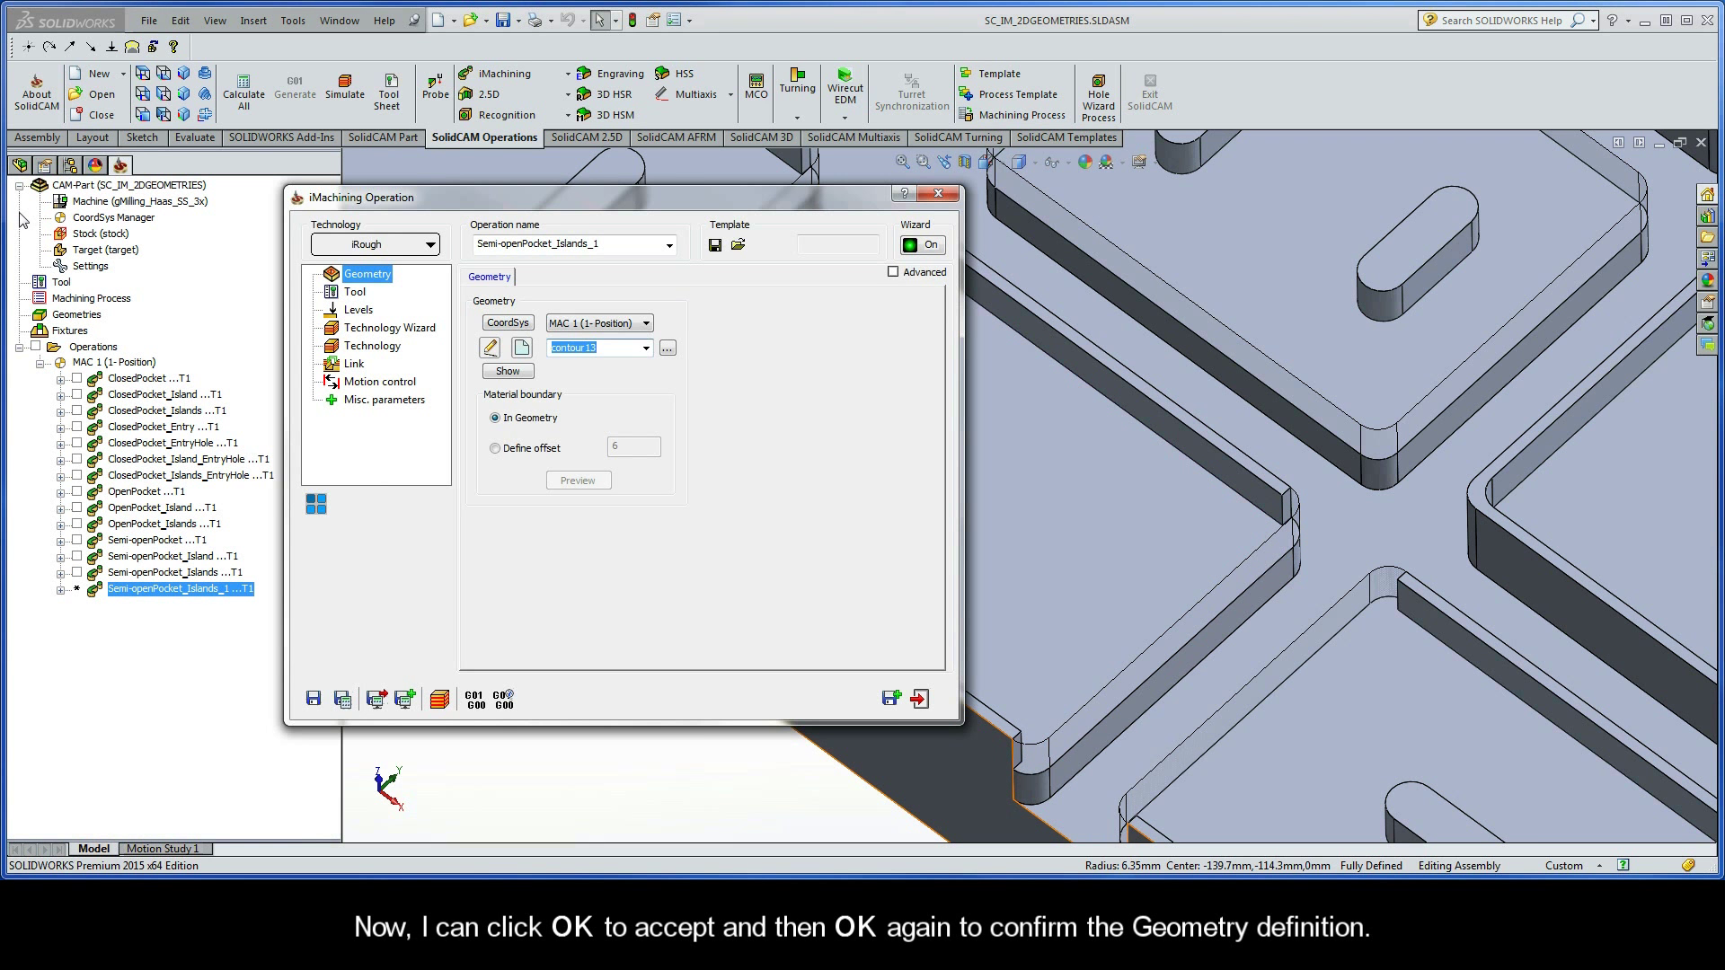
- Name the operation Semi-openPocket_2Edges, and save and calculate it
{"action": "double_click", "coordinate": [610, 244]}
{"action": "left_click_drag", "start_coordinate": [610, 244], "coordinate": [557, 264]}
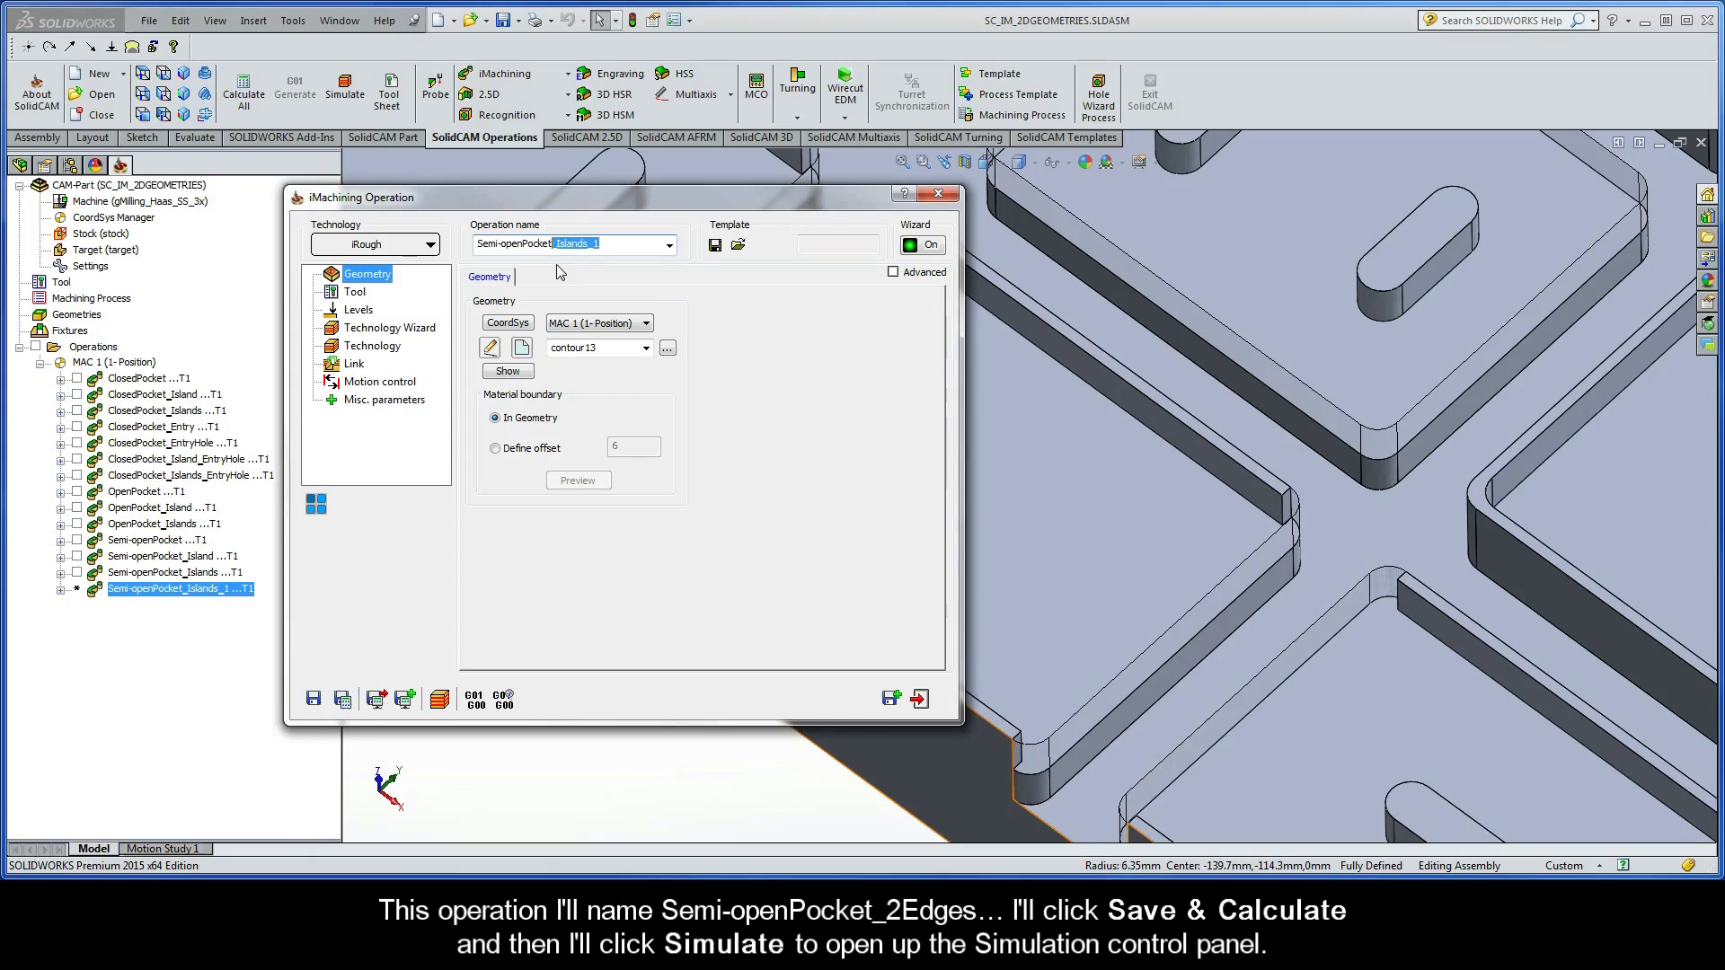
{"action": "type", "text": "2Ed"}
{"action": "left_click", "coordinate": [342, 700]}
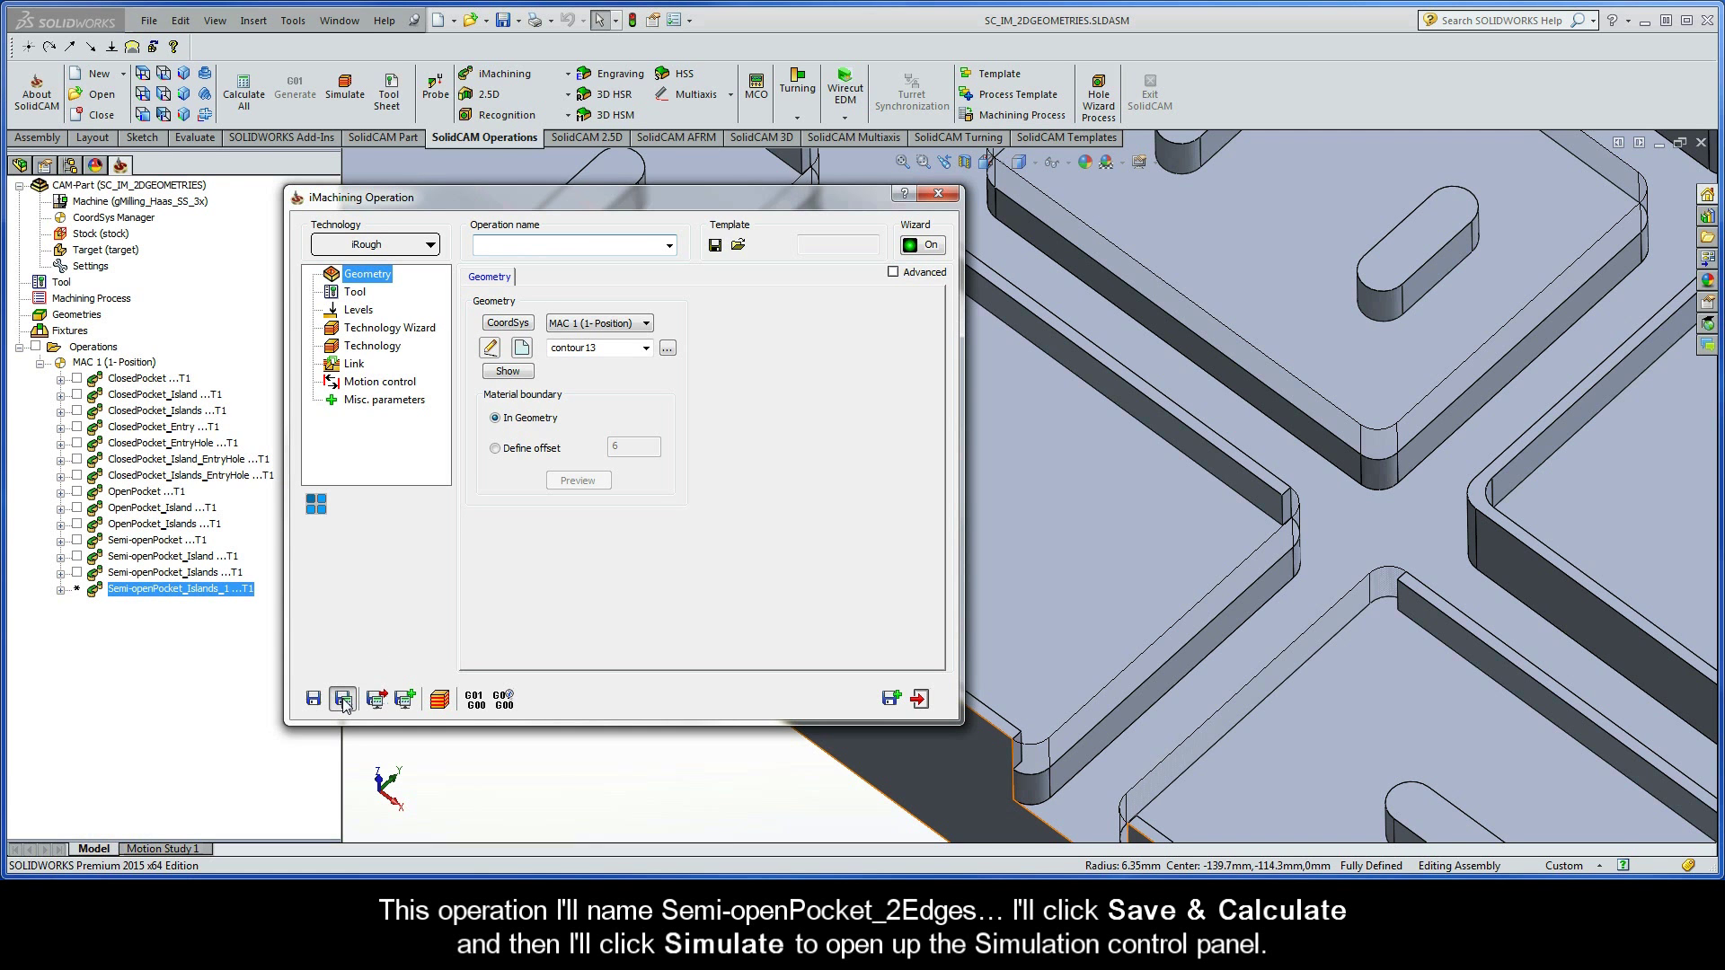
- Simulate the Semi-openPocket_2Edges tool path in Host CAD mode, starting at a reduced speed and speeding up partway through
{"action": "left_click", "coordinate": [440, 700]}
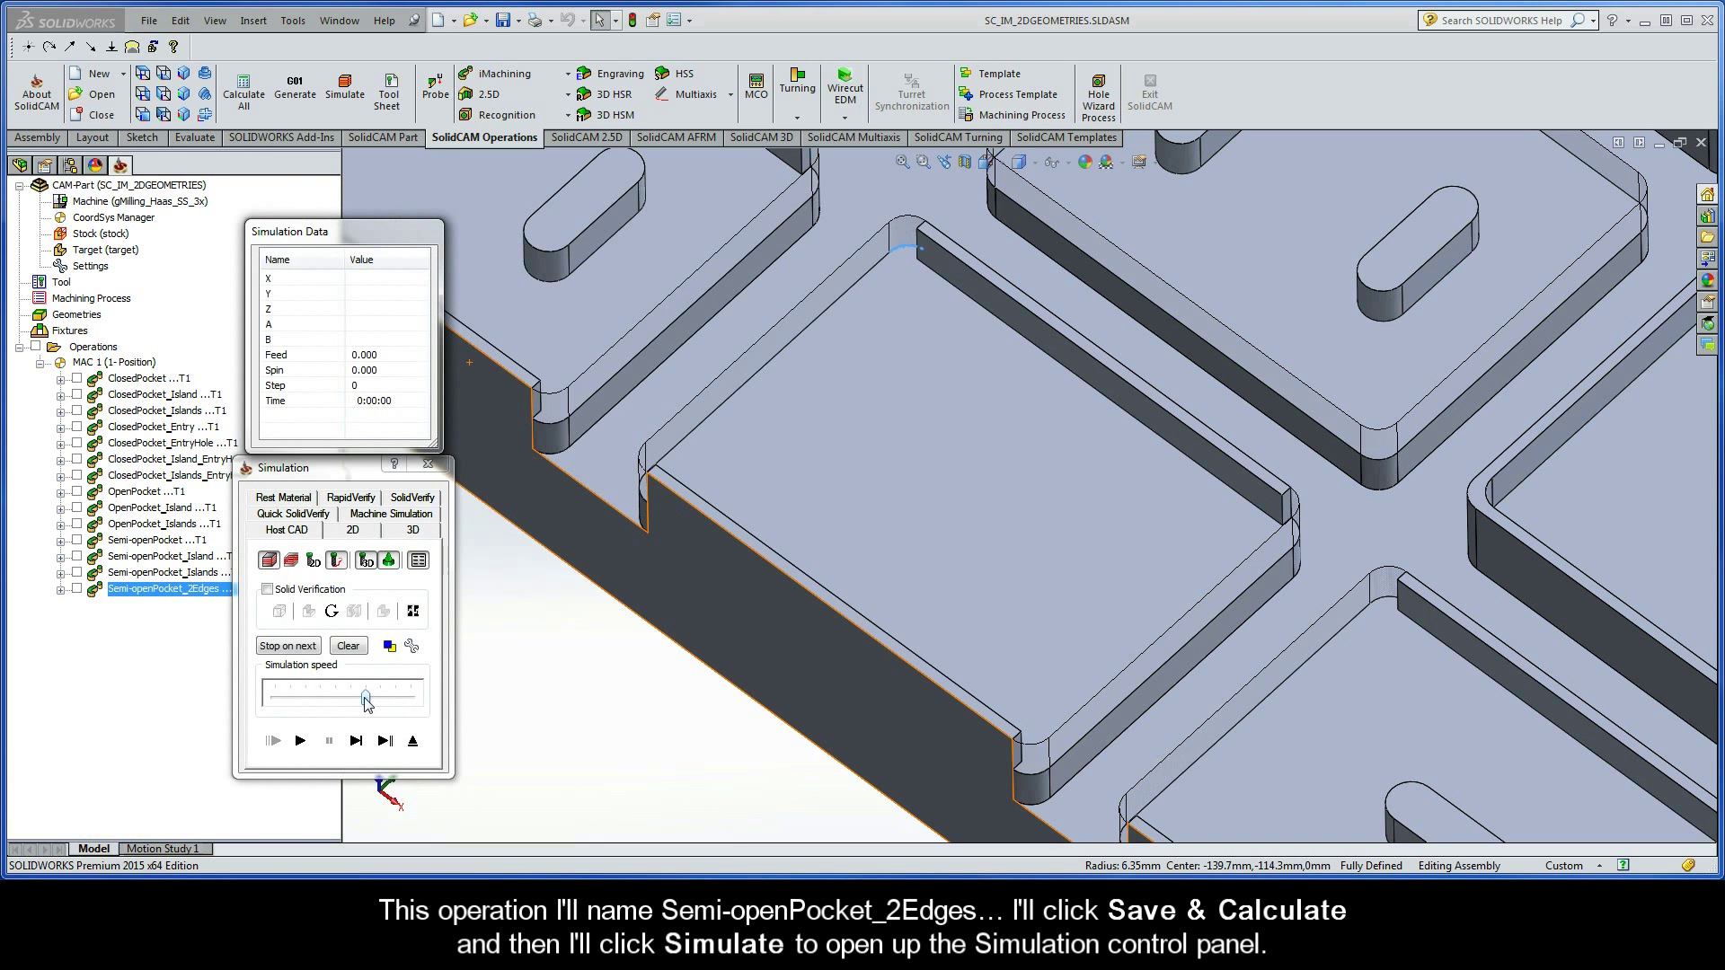
{"action": "left_click_drag", "start_coordinate": [354, 701], "coordinate": [339, 700]}
{"action": "left_click", "coordinate": [301, 742]}
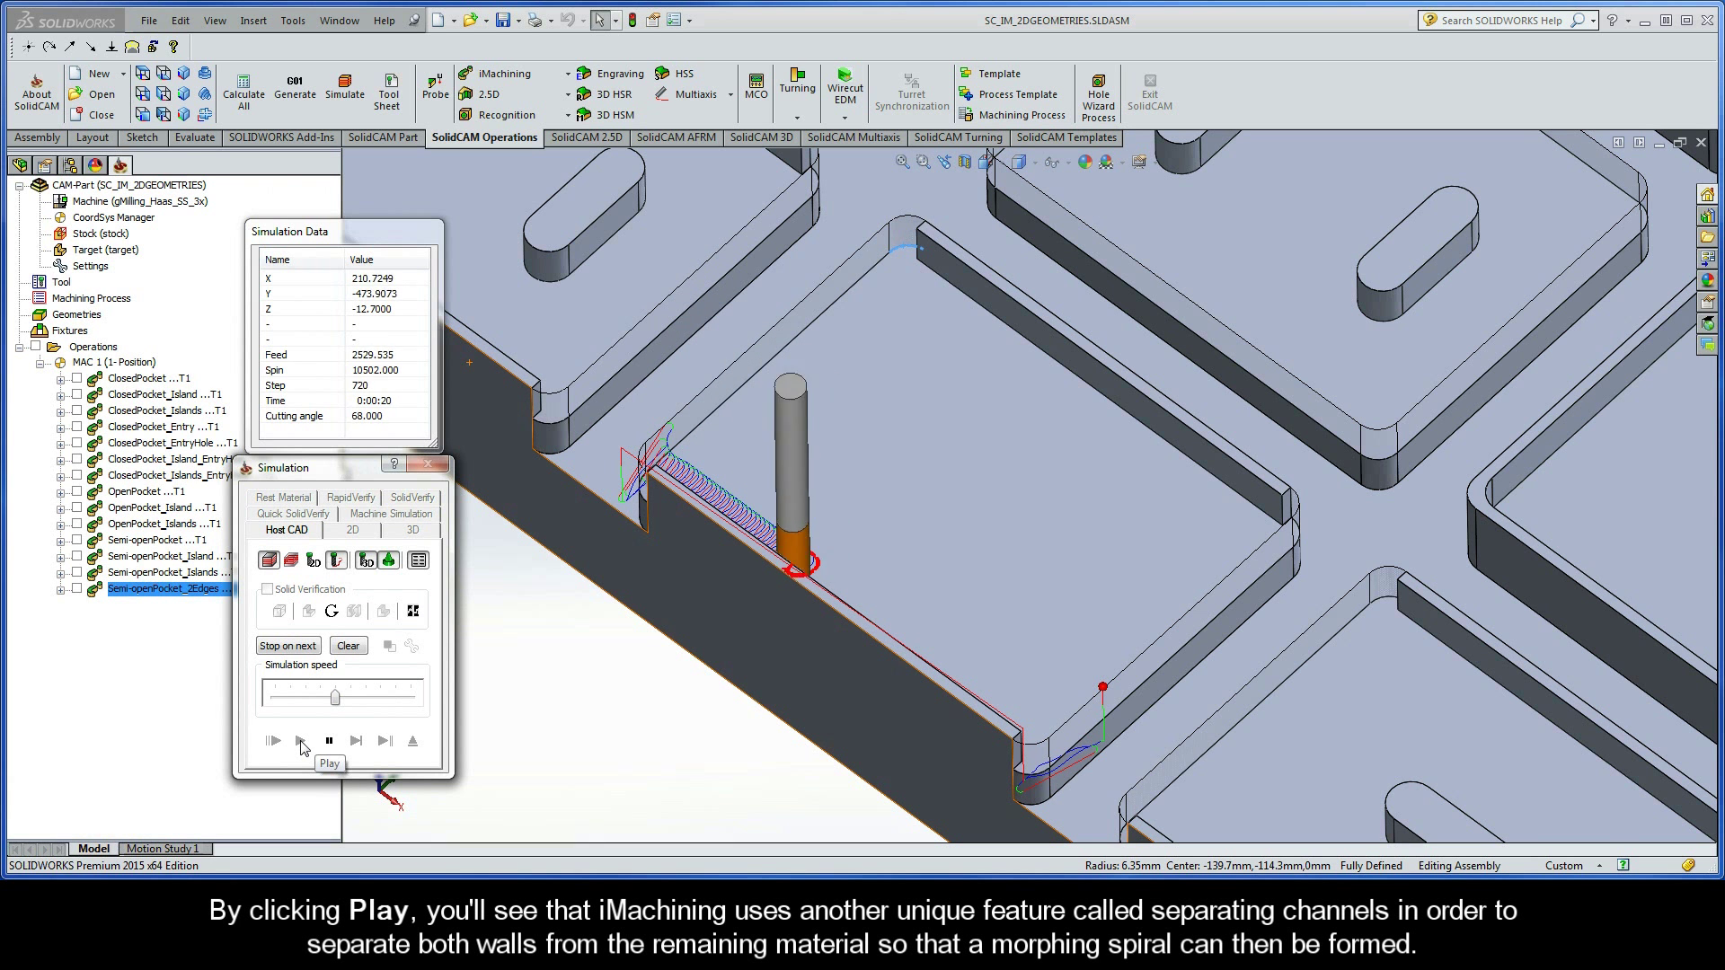
{"action": "left_click_drag", "start_coordinate": [335, 699], "coordinate": [367, 700]}
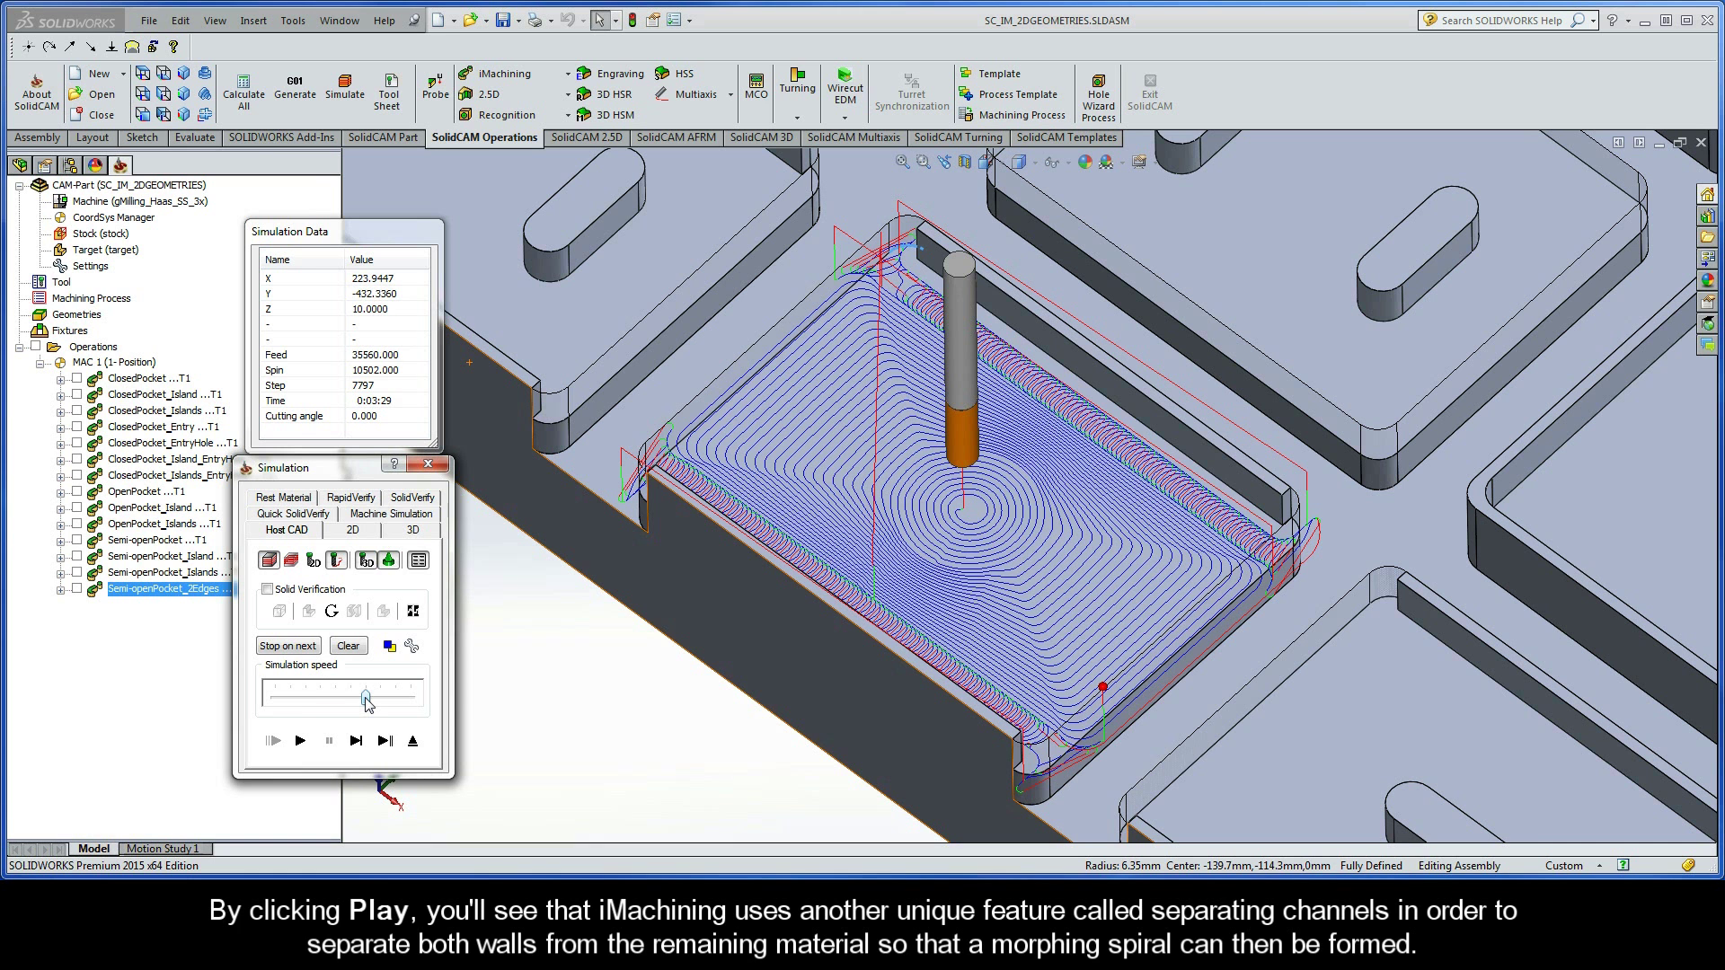
{"action": "left_click", "coordinate": [413, 741]}
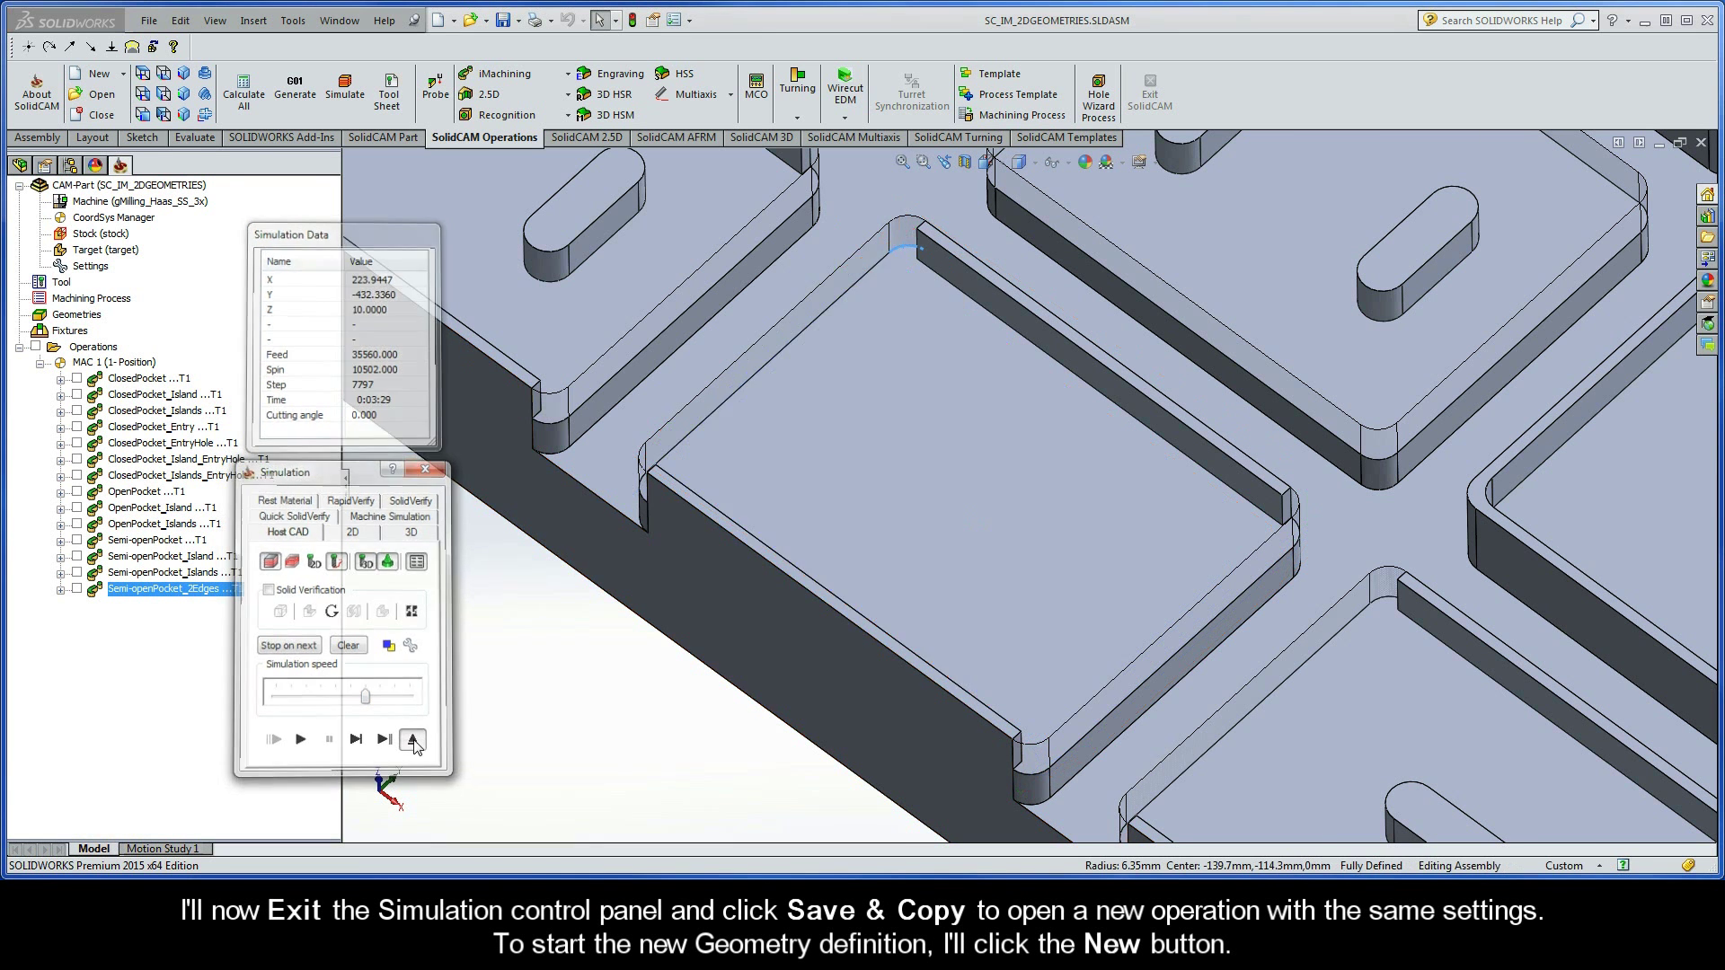
- Copy the operation and, in a new geometry, chain the lower contour of the neighbouring single-island pocket with two open sides using Auto-constant Z
{"action": "left_click", "coordinate": [892, 694]}
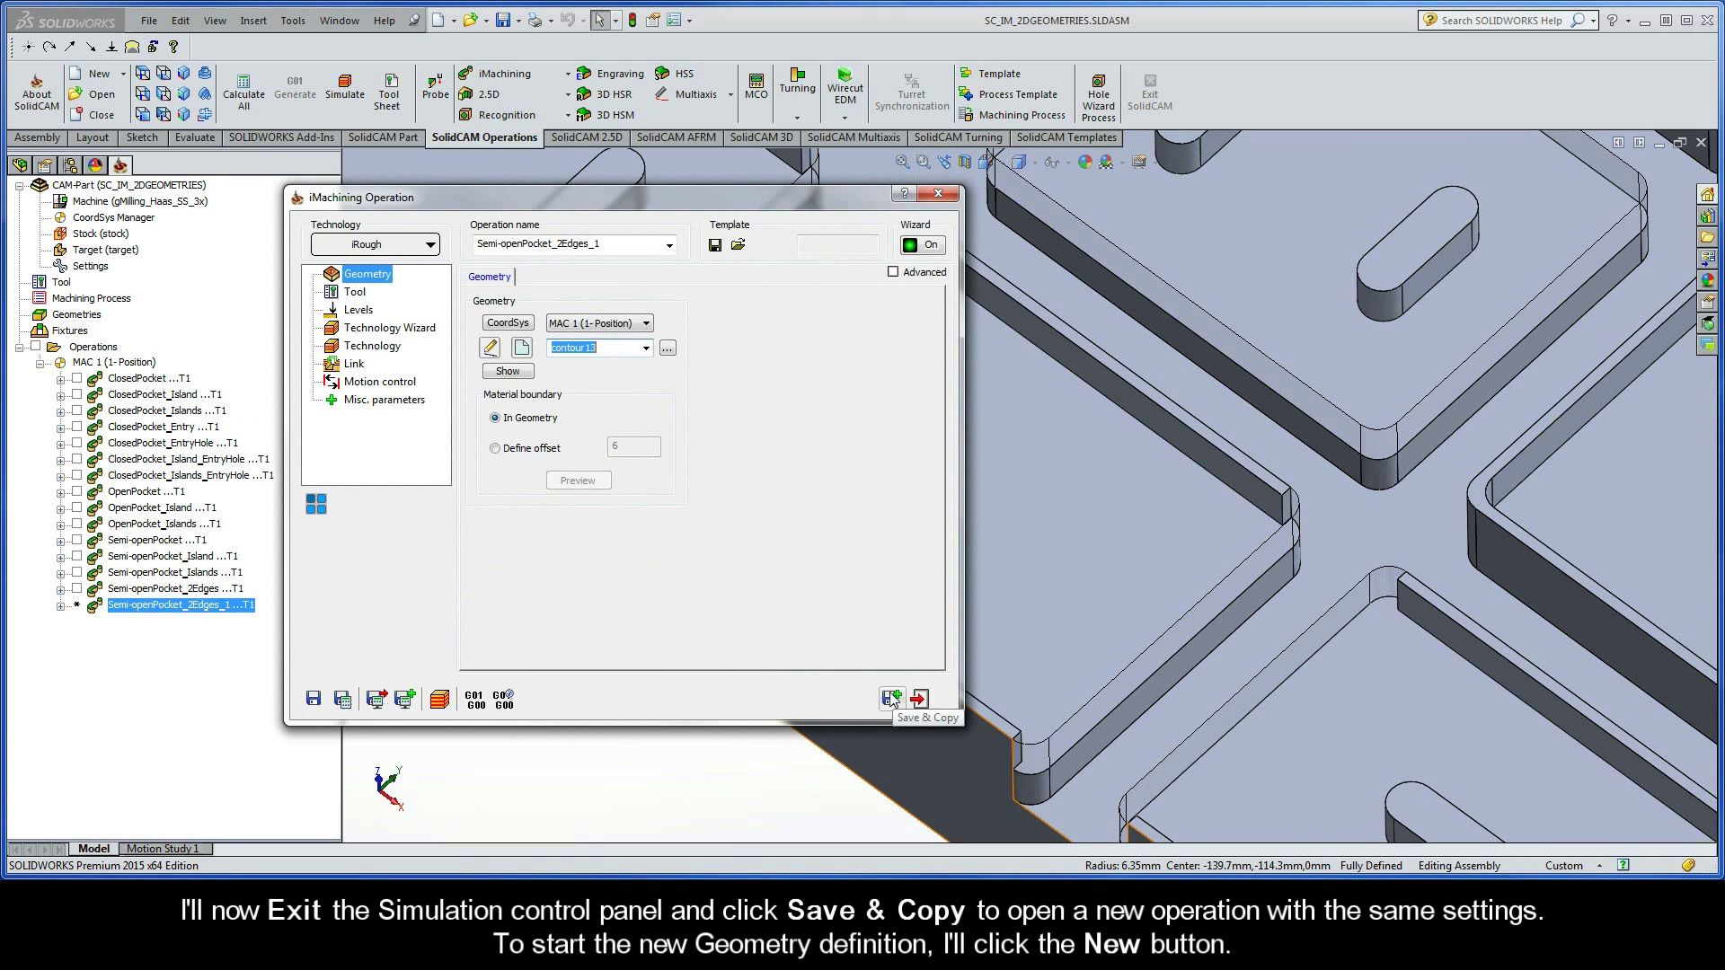
{"action": "left_click", "coordinate": [522, 349]}
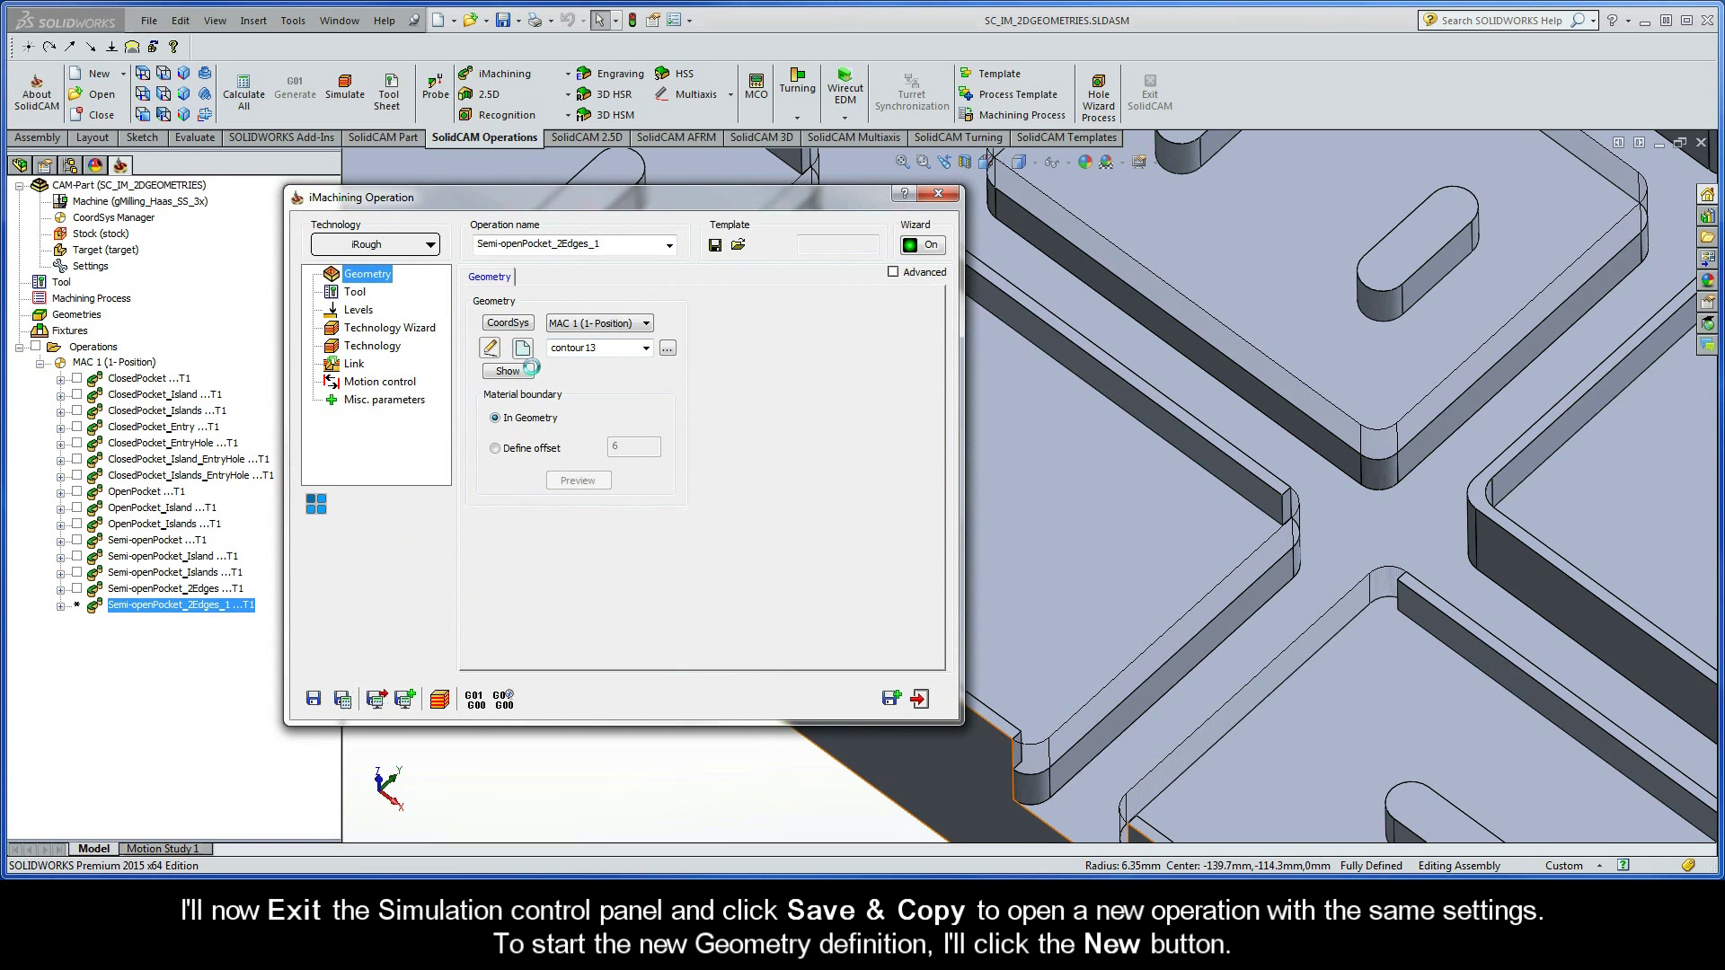
{"action": "scroll", "coordinate": [532, 368], "scroll_direction": "down", "scroll_amount": 5}
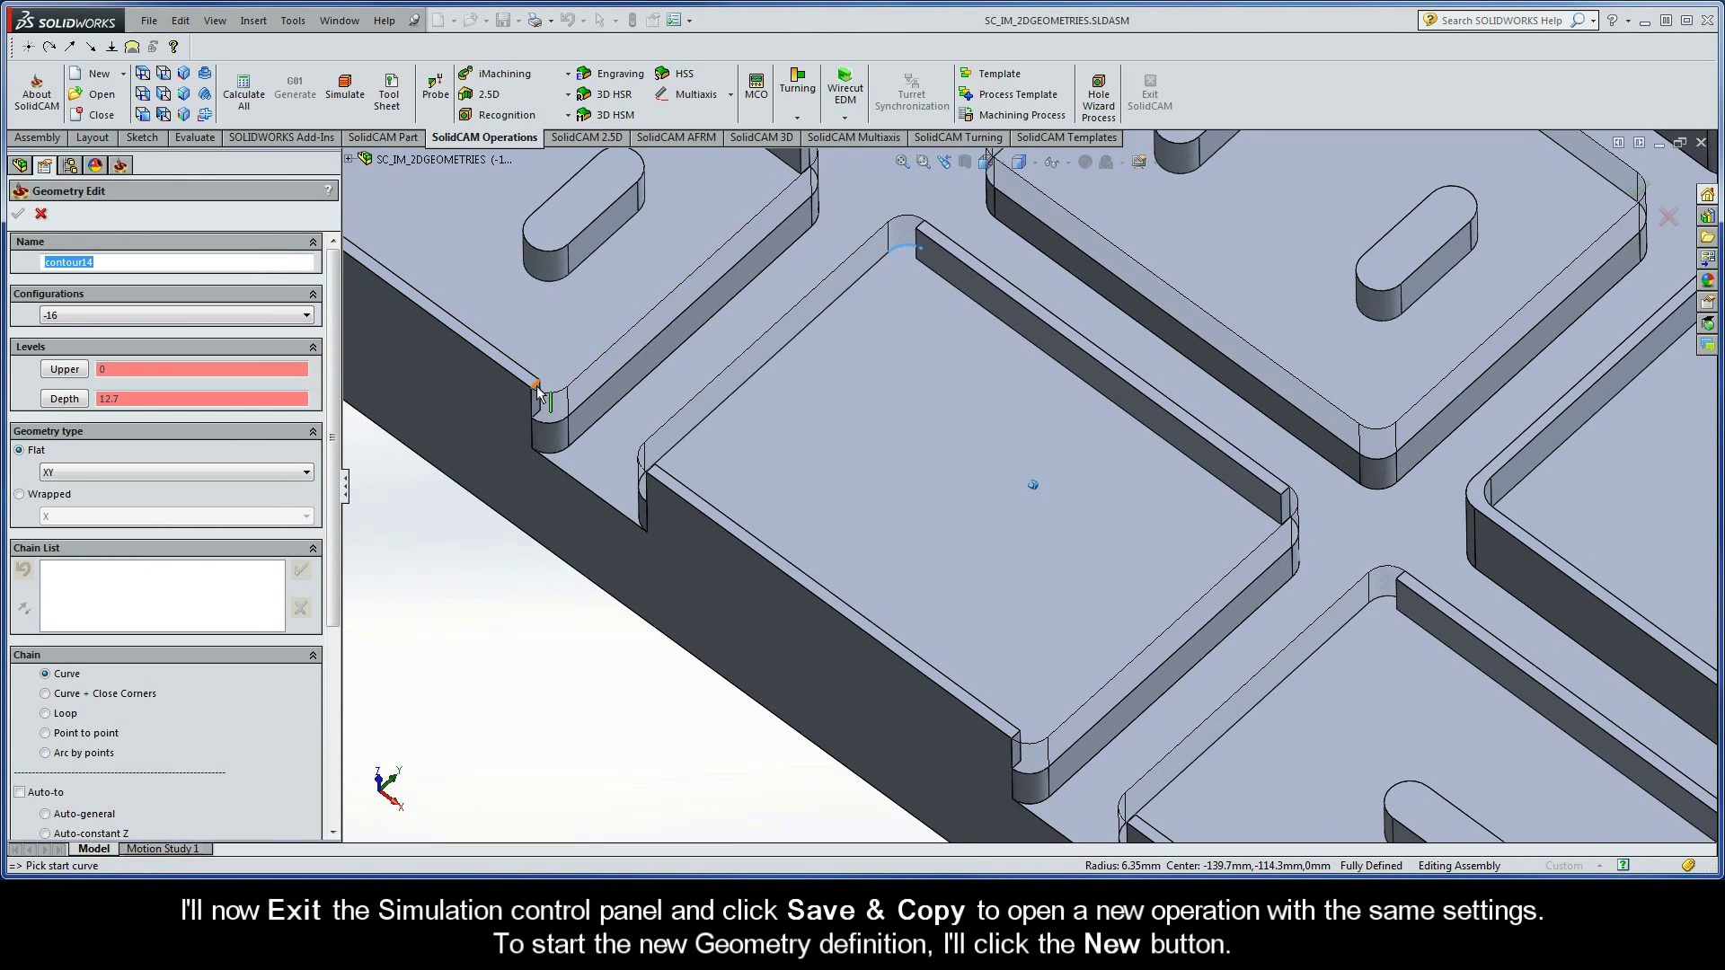
{"action": "scroll", "coordinate": [536, 401], "scroll_direction": "down", "scroll_amount": 5}
{"action": "scroll", "coordinate": [536, 400], "scroll_direction": "up", "scroll_amount": 3}
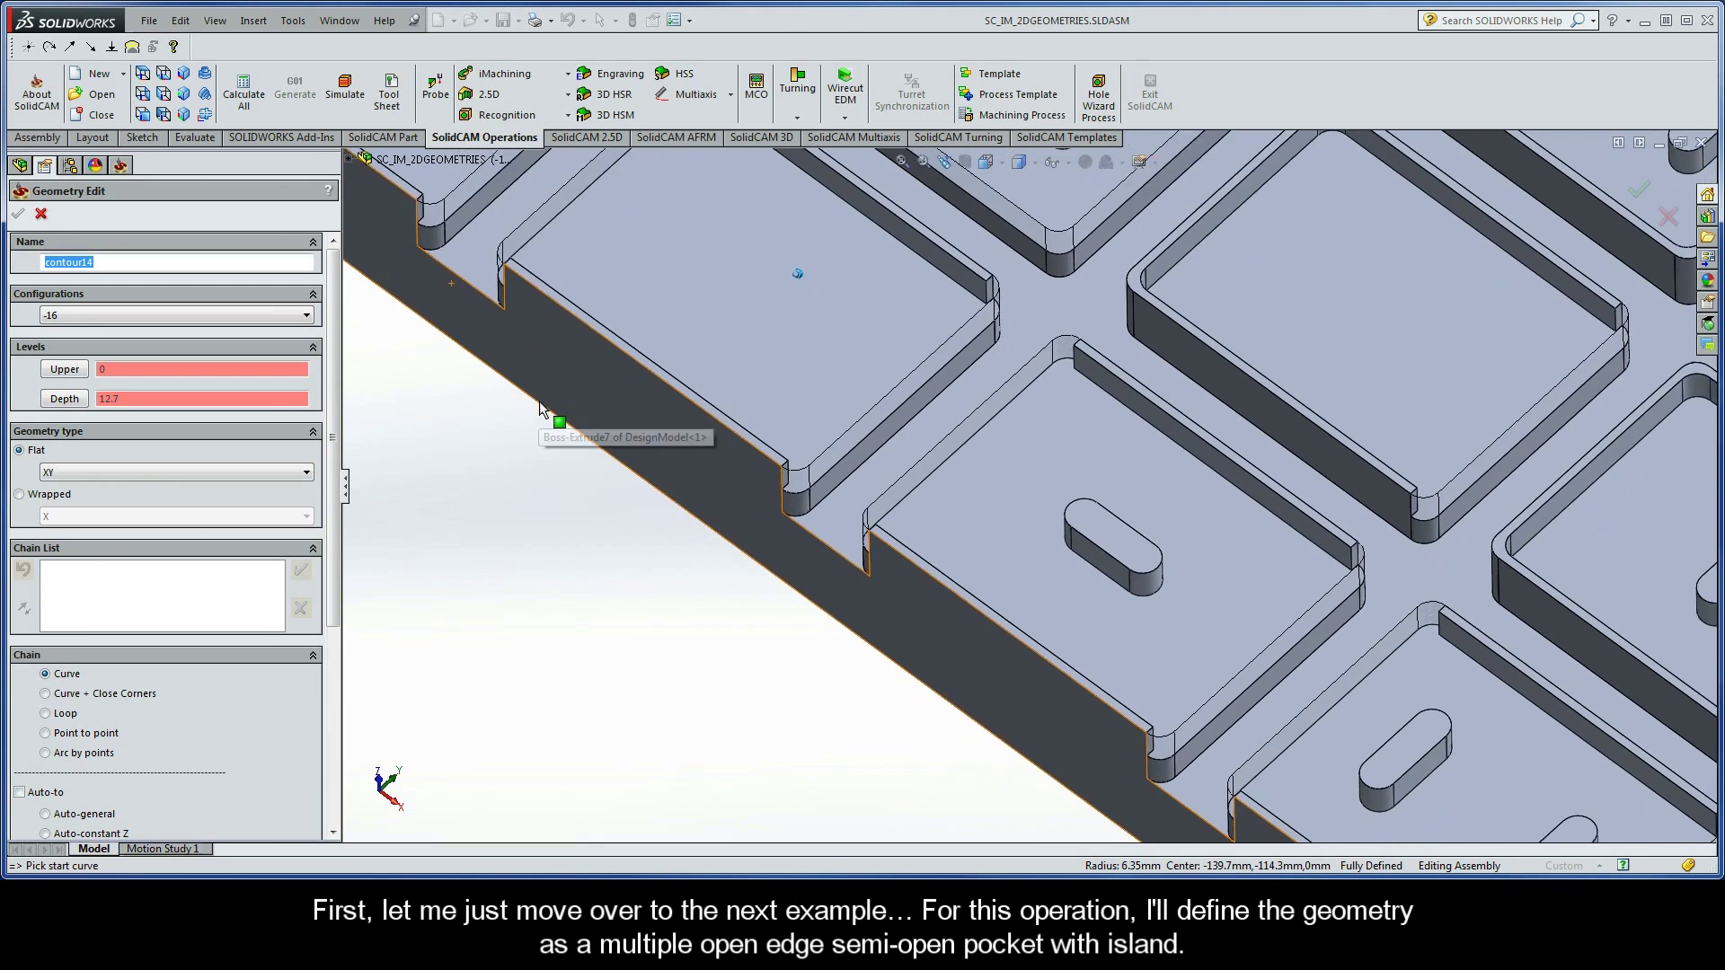
{"action": "scroll", "coordinate": [541, 400], "scroll_direction": "down", "scroll_amount": 3}
{"action": "scroll", "coordinate": [548, 407], "scroll_direction": "down", "scroll_amount": 2}
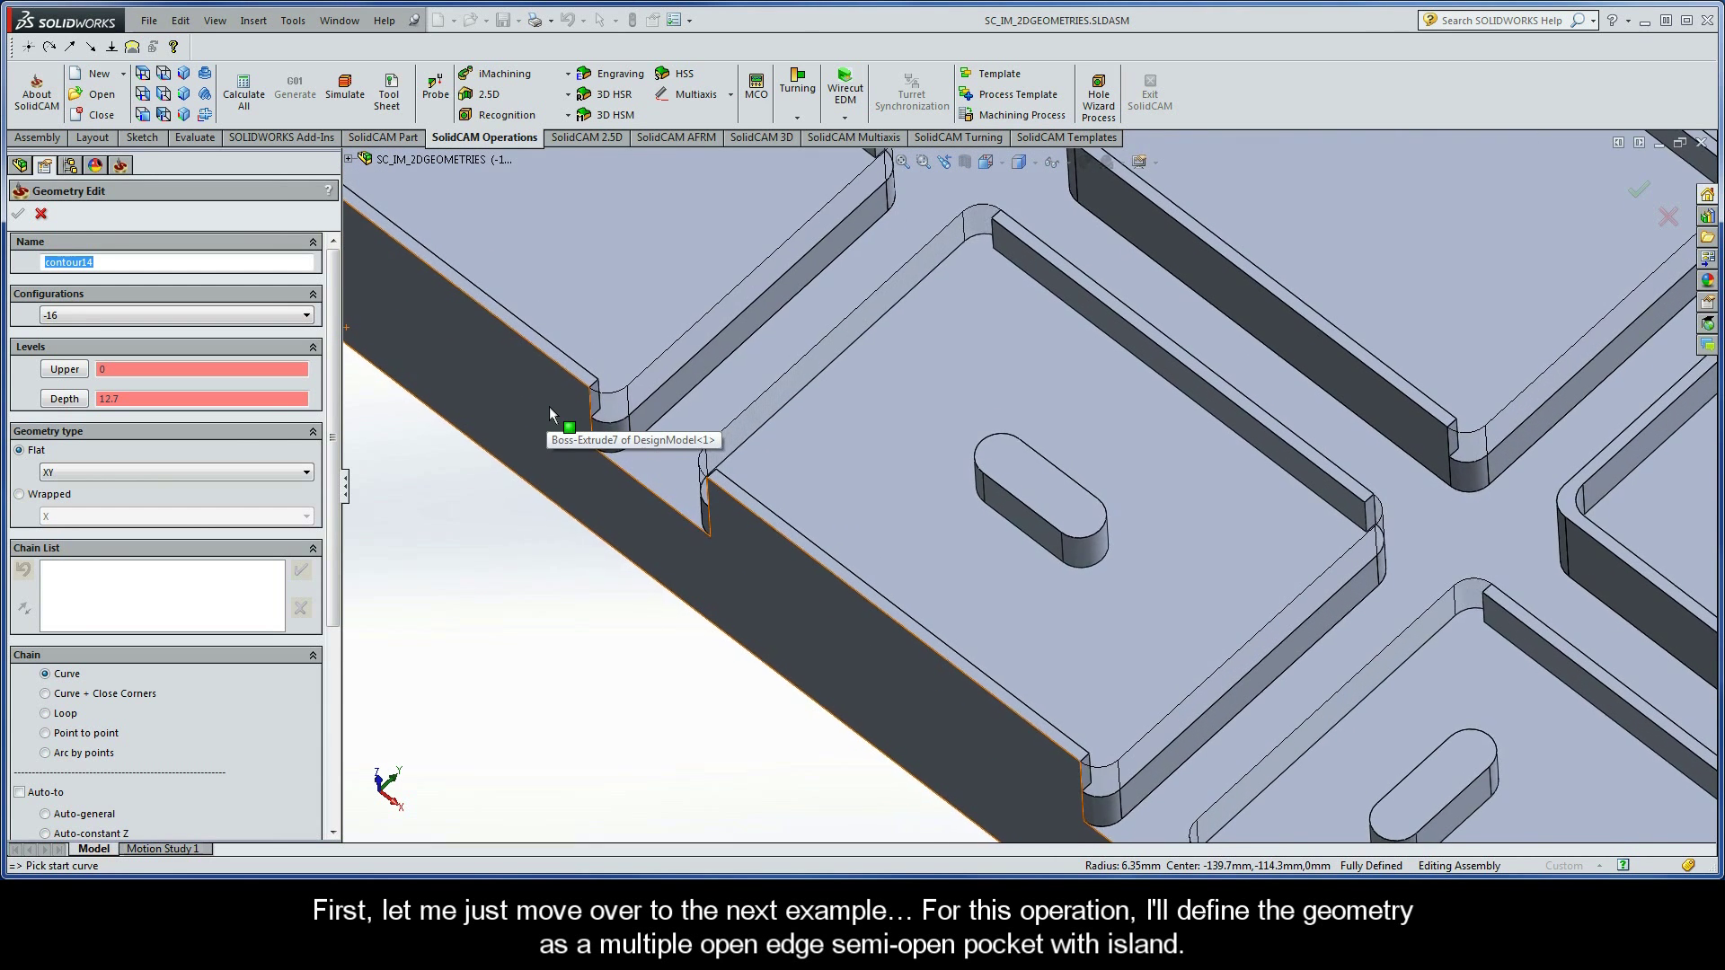
{"action": "left_click_drag", "start_coordinate": [333, 437], "coordinate": [333, 556]}
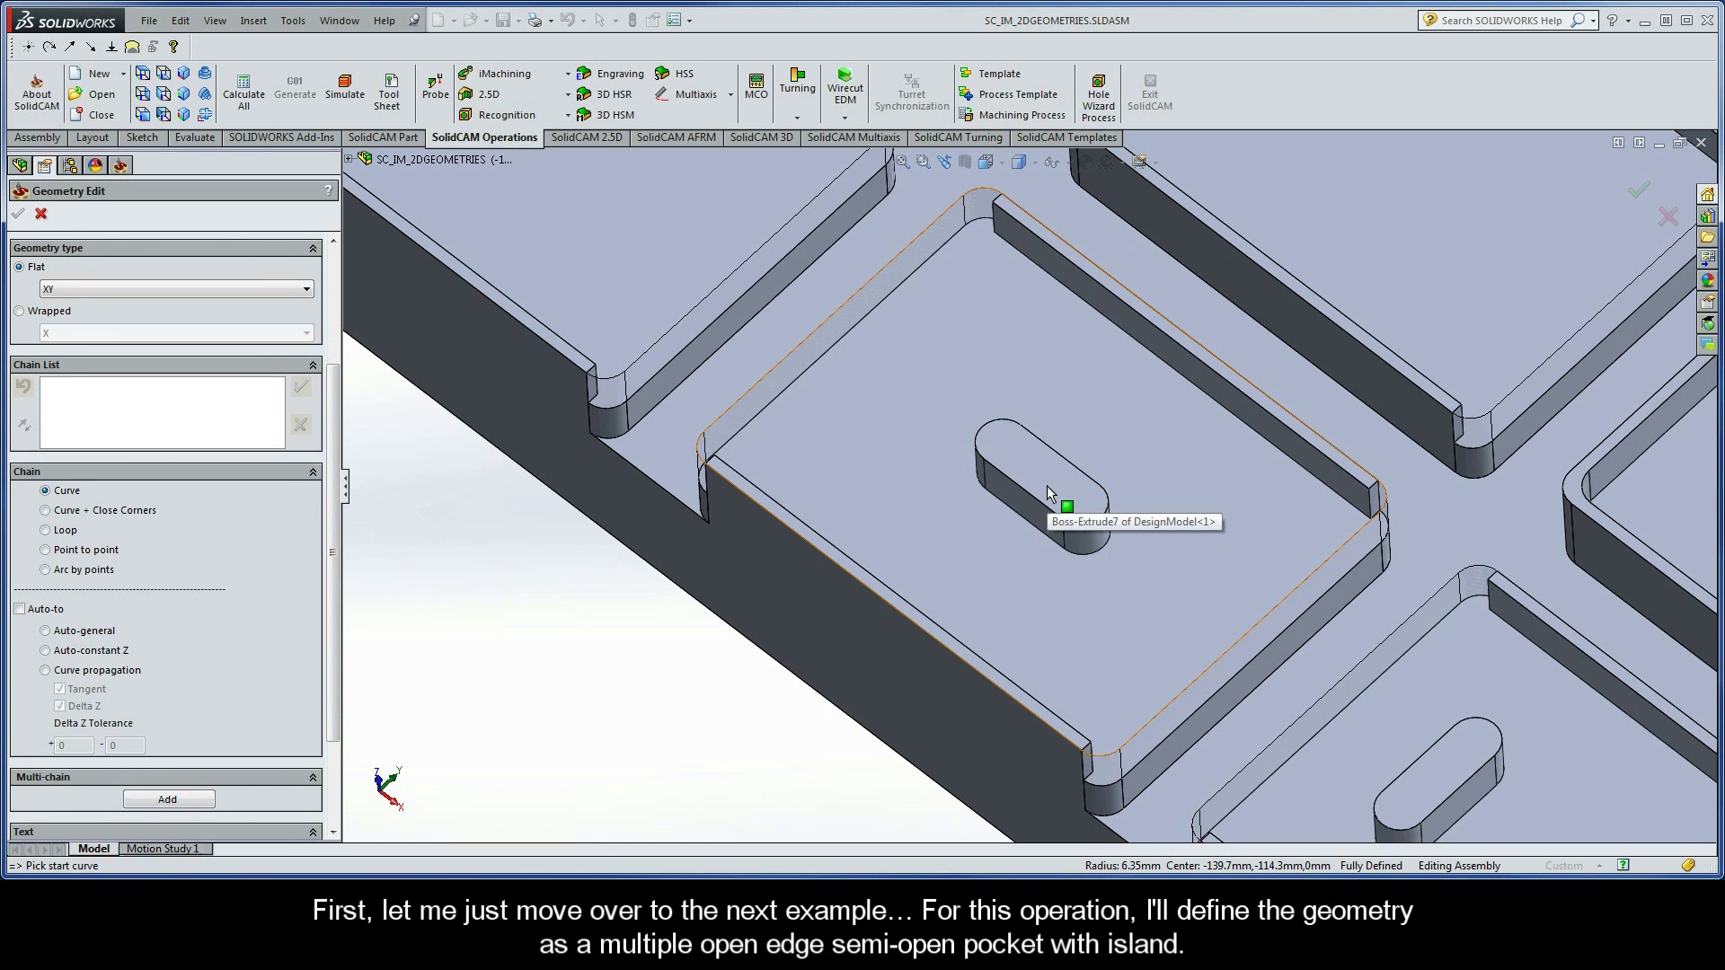
{"action": "scroll", "coordinate": [1048, 494], "scroll_direction": "down", "scroll_amount": 2}
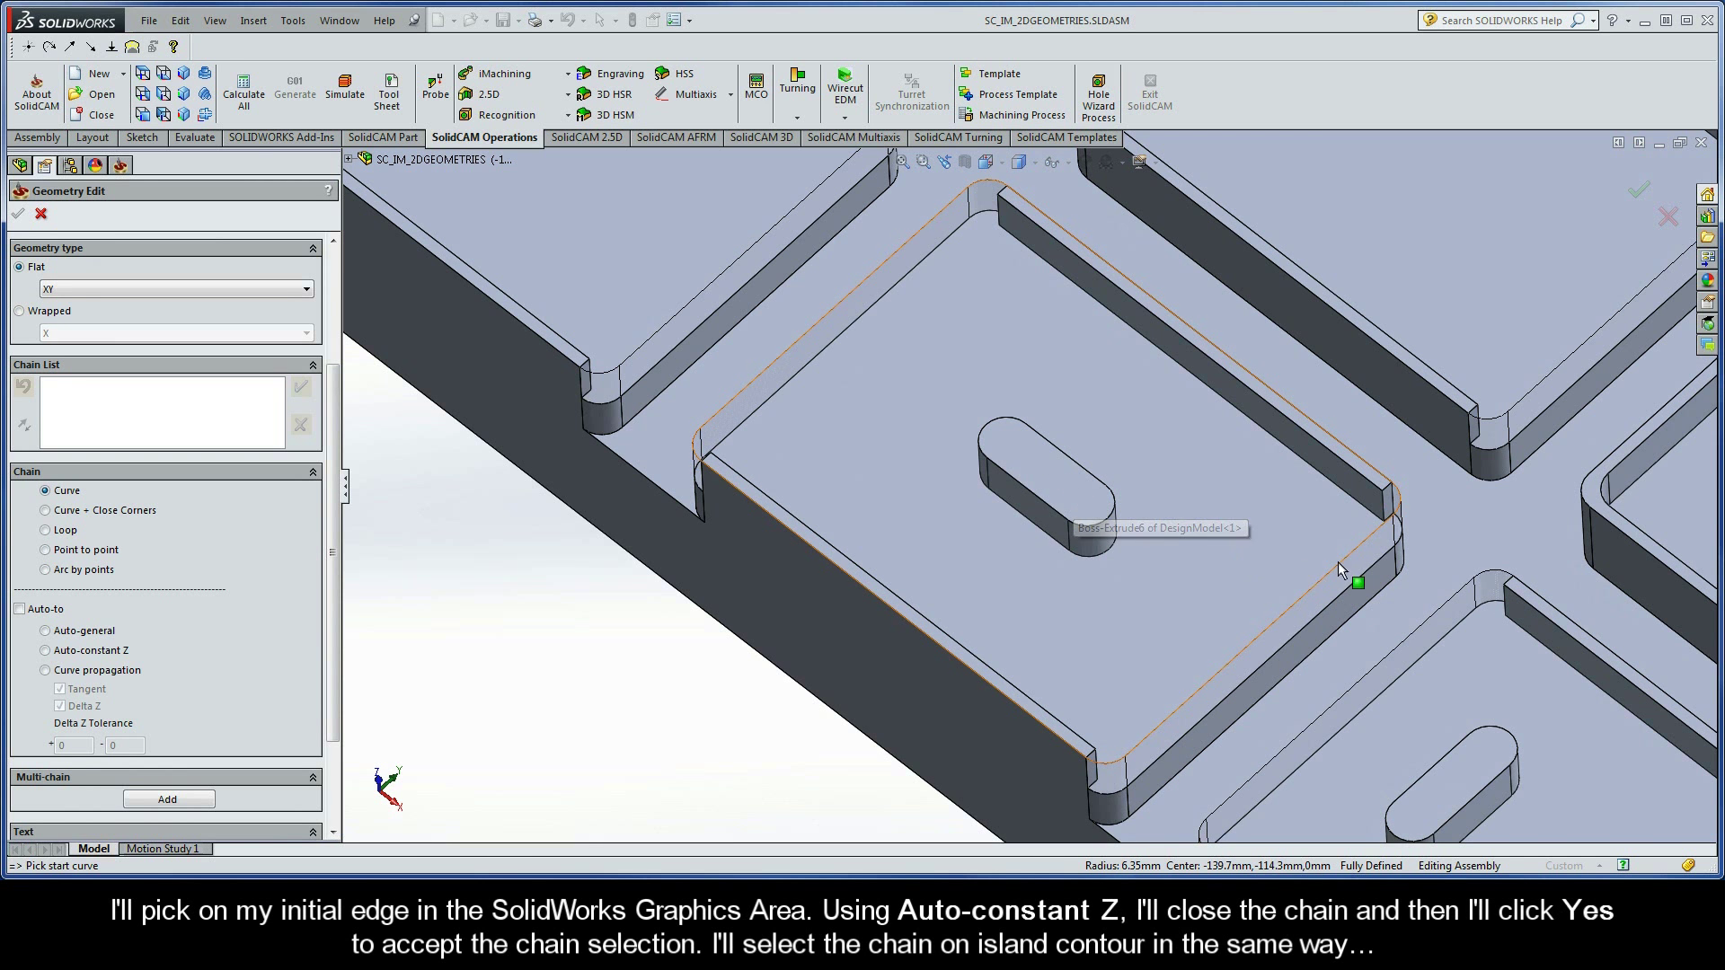
{"action": "left_click", "coordinate": [1370, 564]}
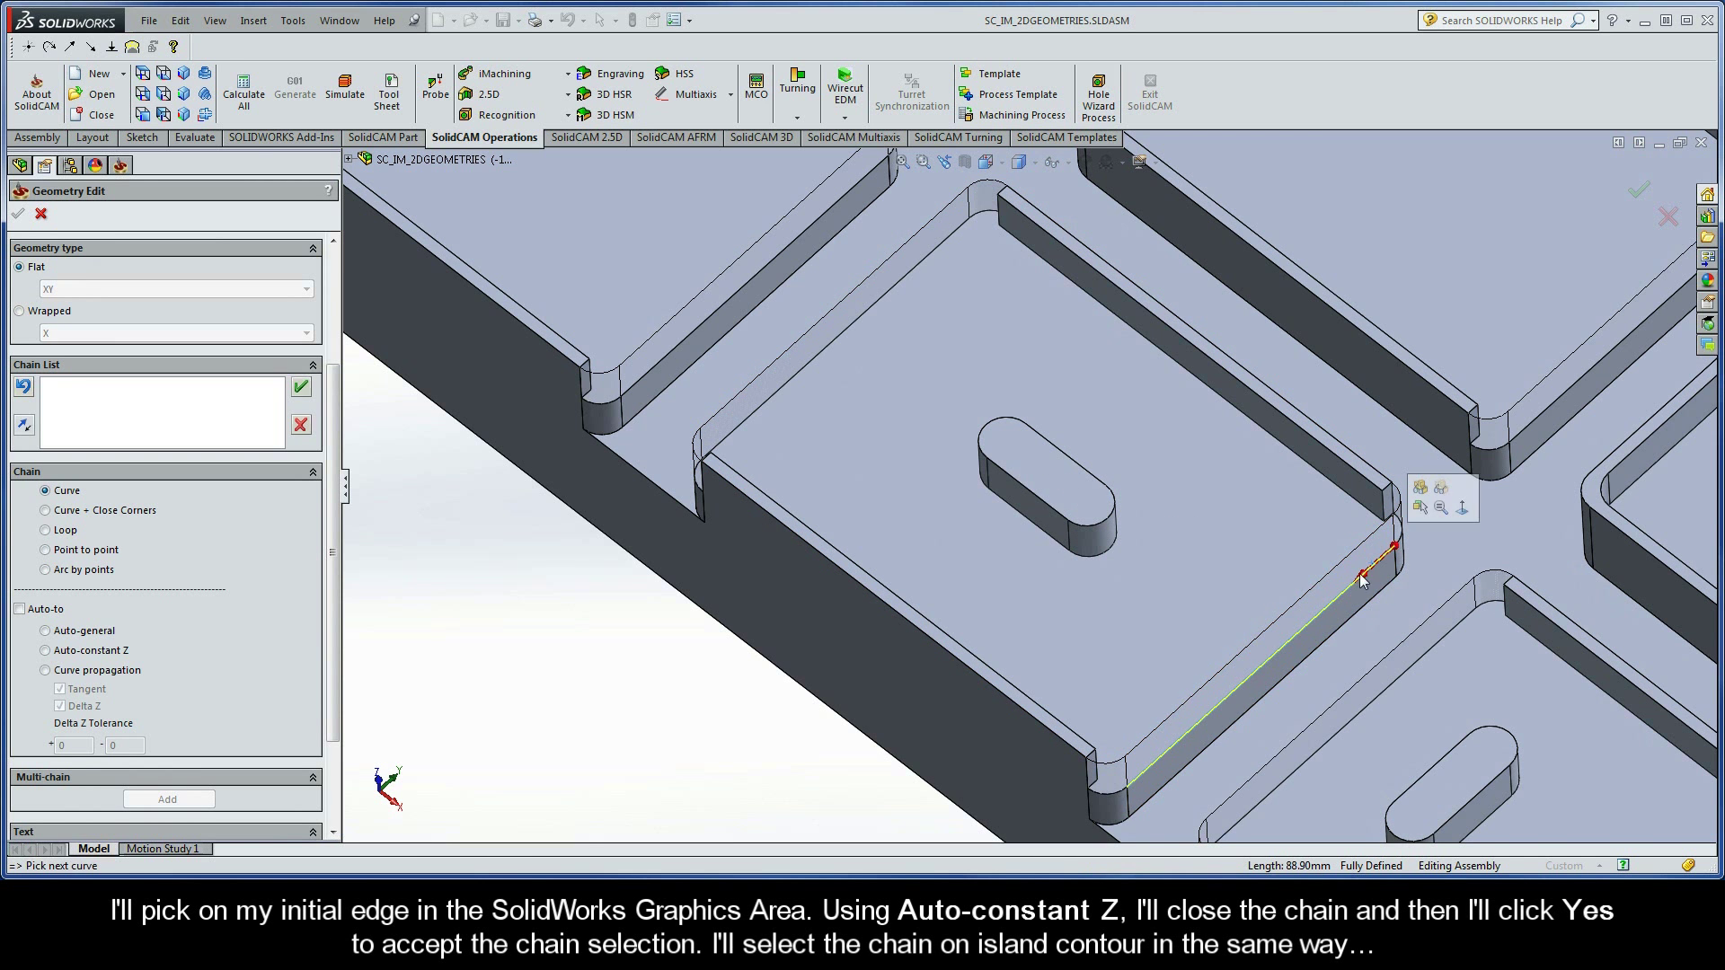
{"action": "left_click", "coordinate": [46, 651]}
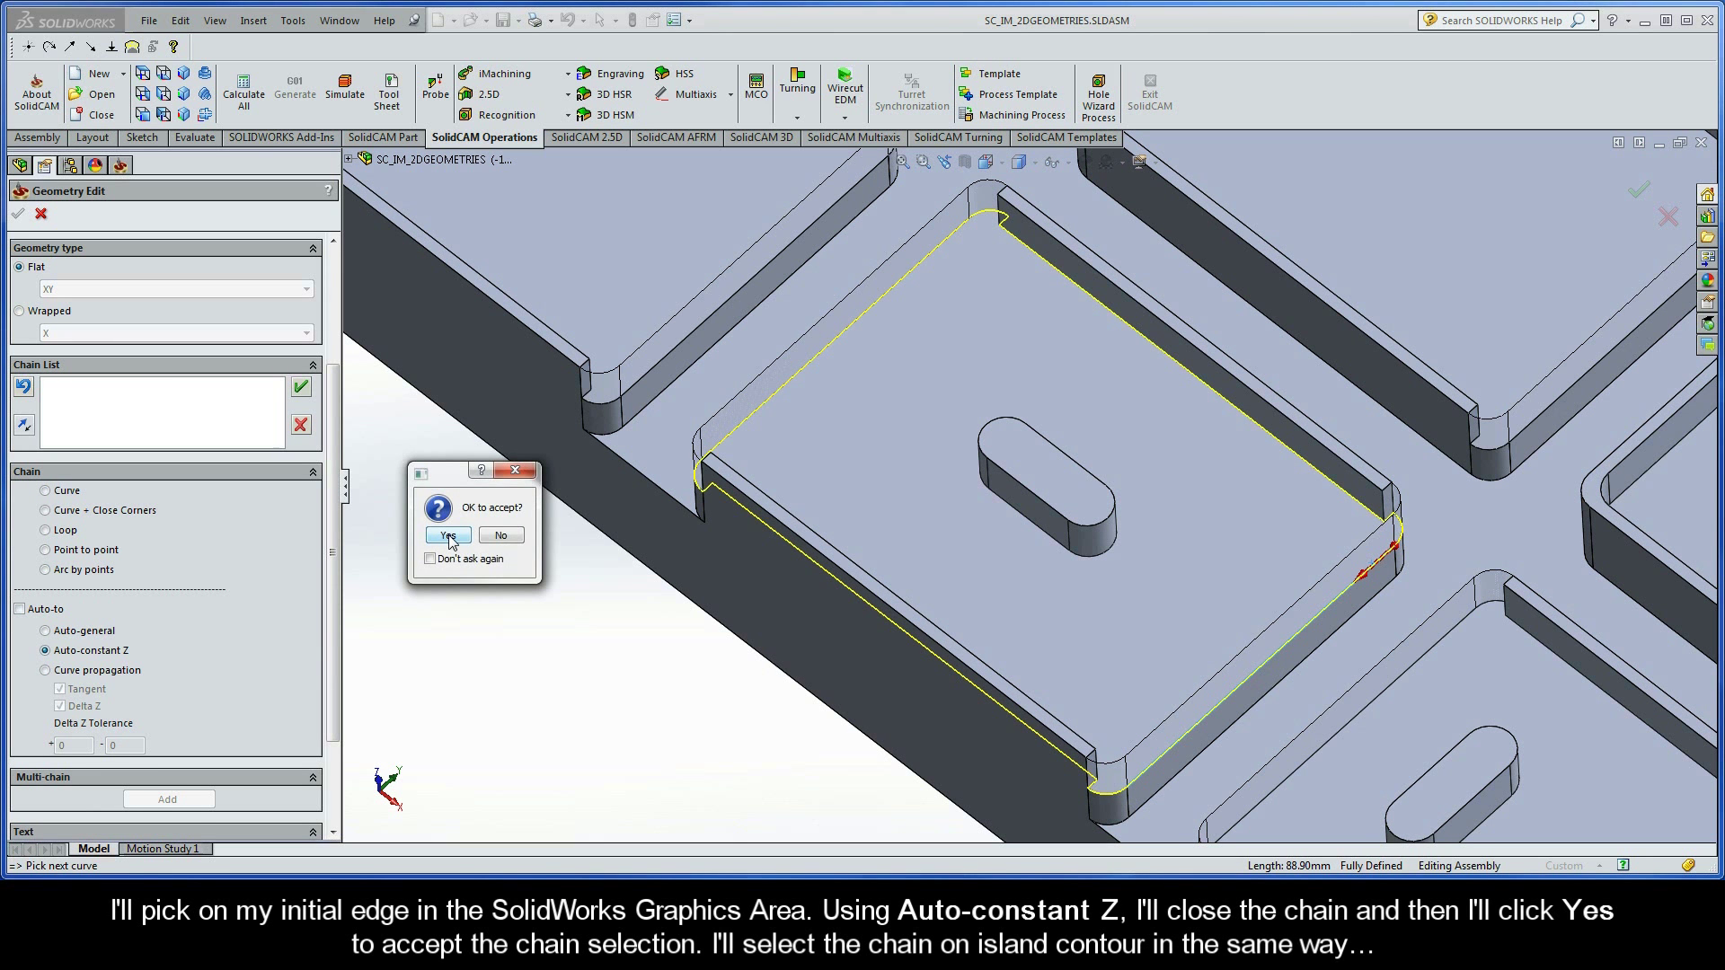
{"action": "left_click", "coordinate": [449, 536]}
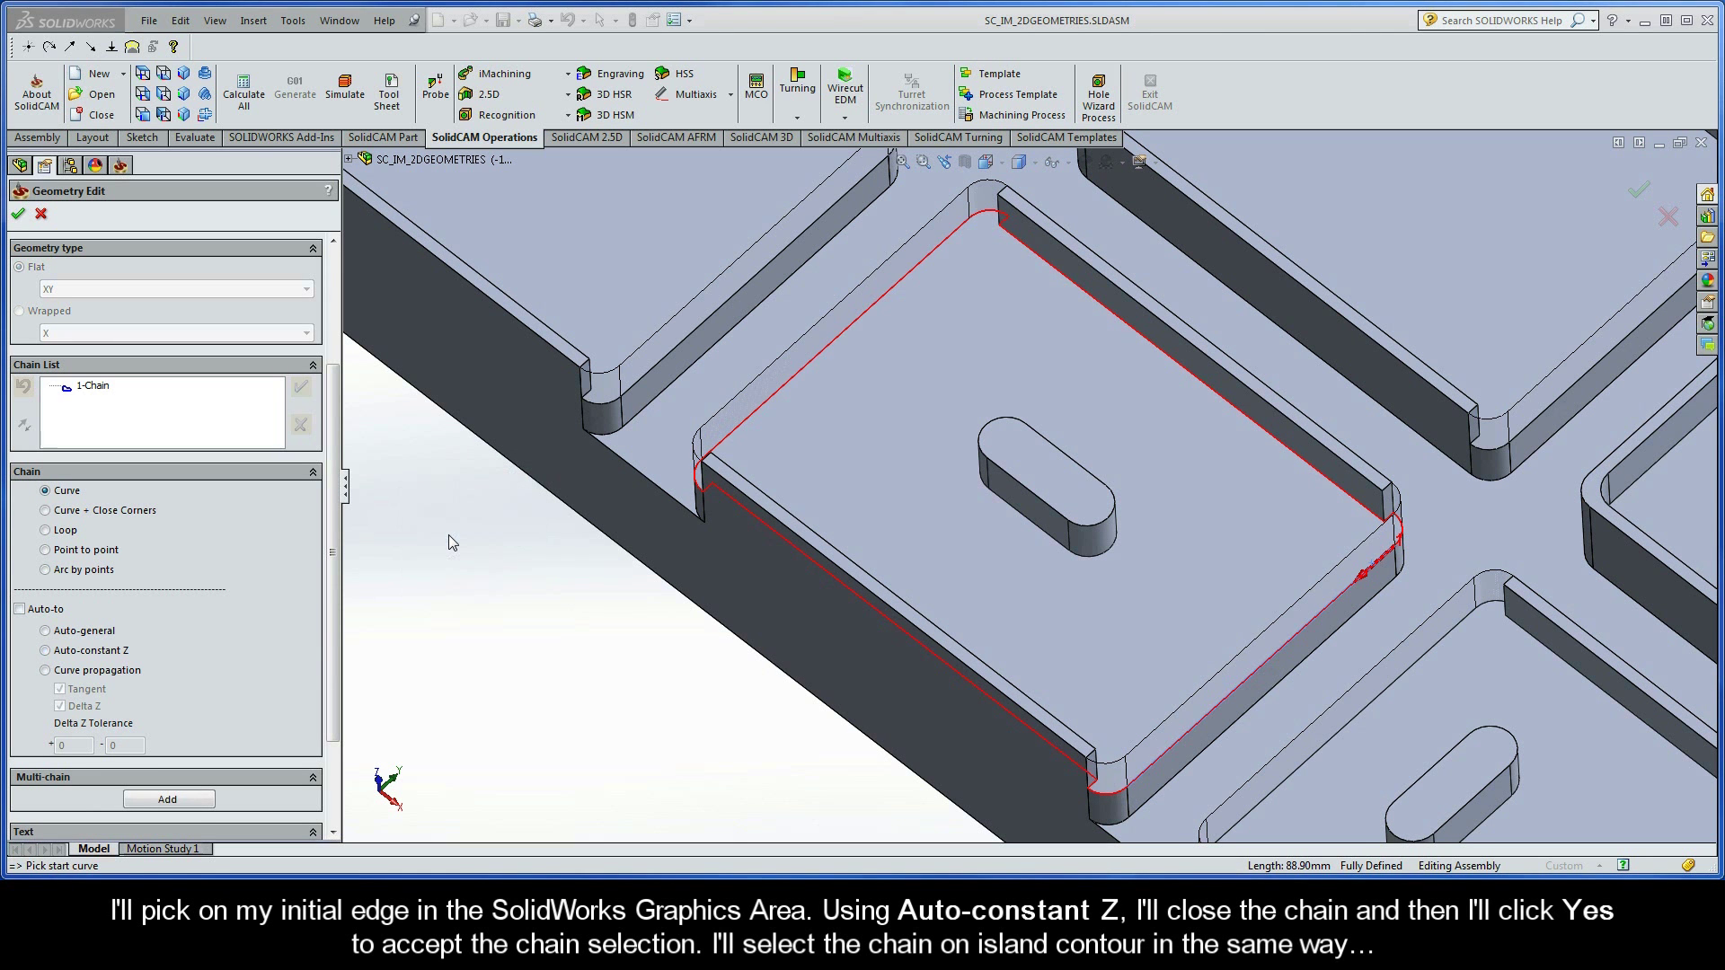
- Add the lower contour of the pocket's island as a second chain, using Auto-constant Z
{"action": "left_click", "coordinate": [1022, 530]}
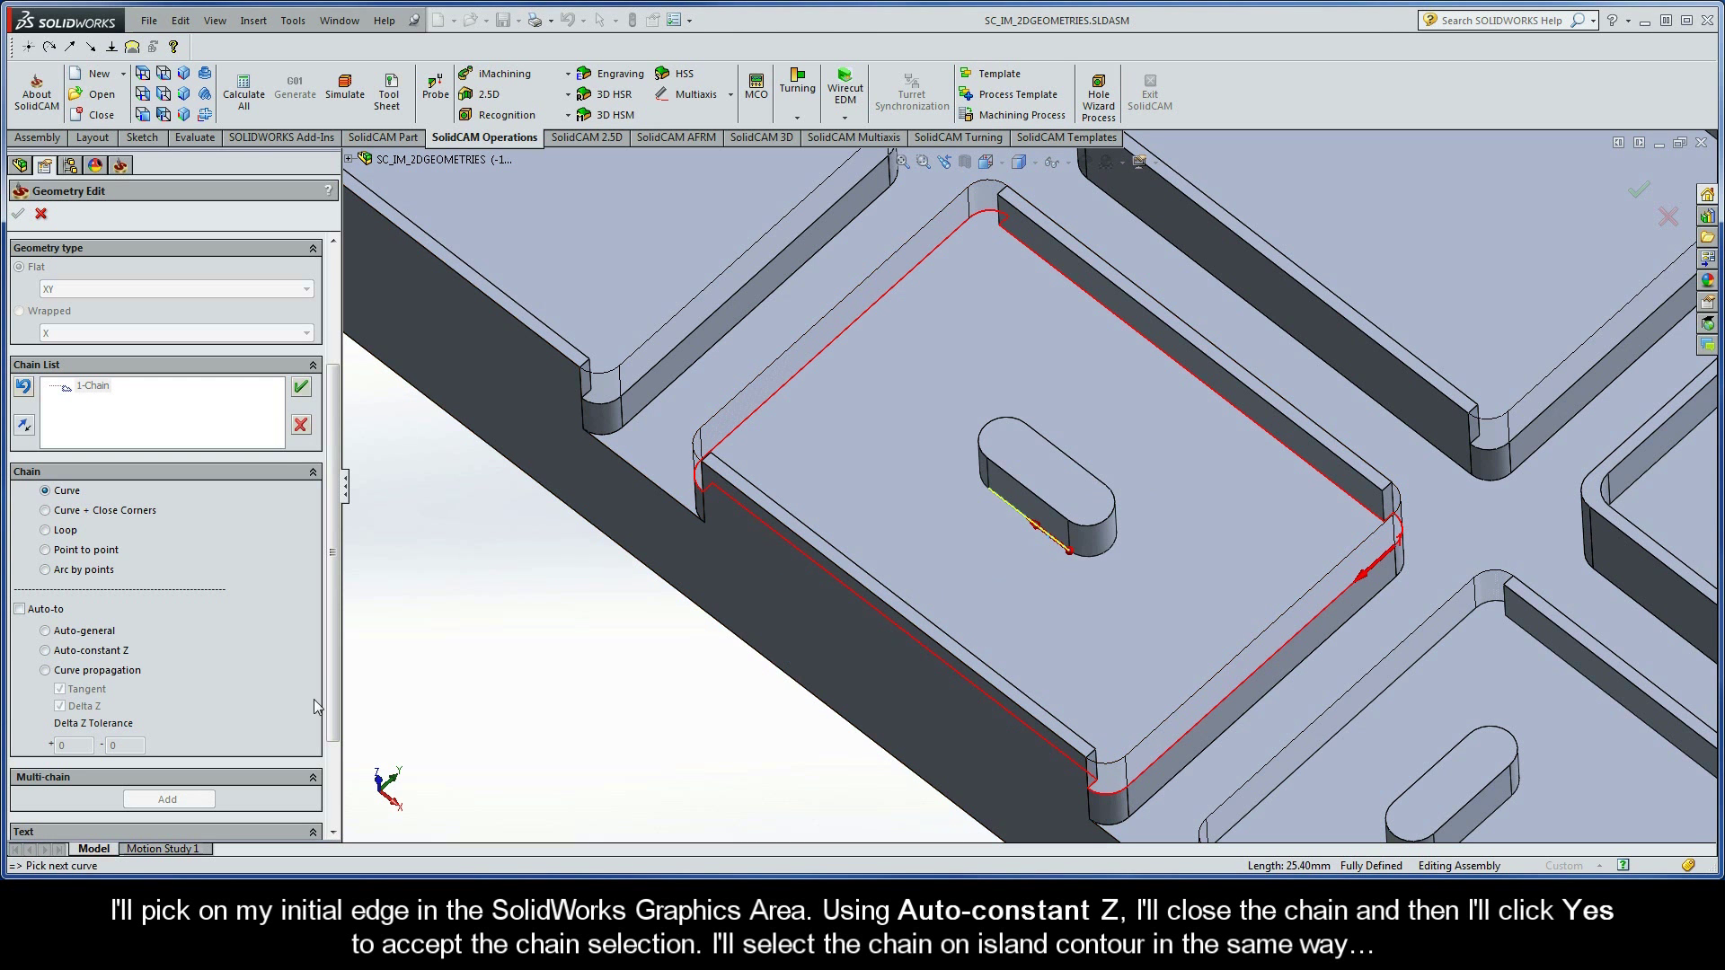
{"action": "left_click", "coordinate": [45, 652]}
{"action": "left_click", "coordinate": [449, 536]}
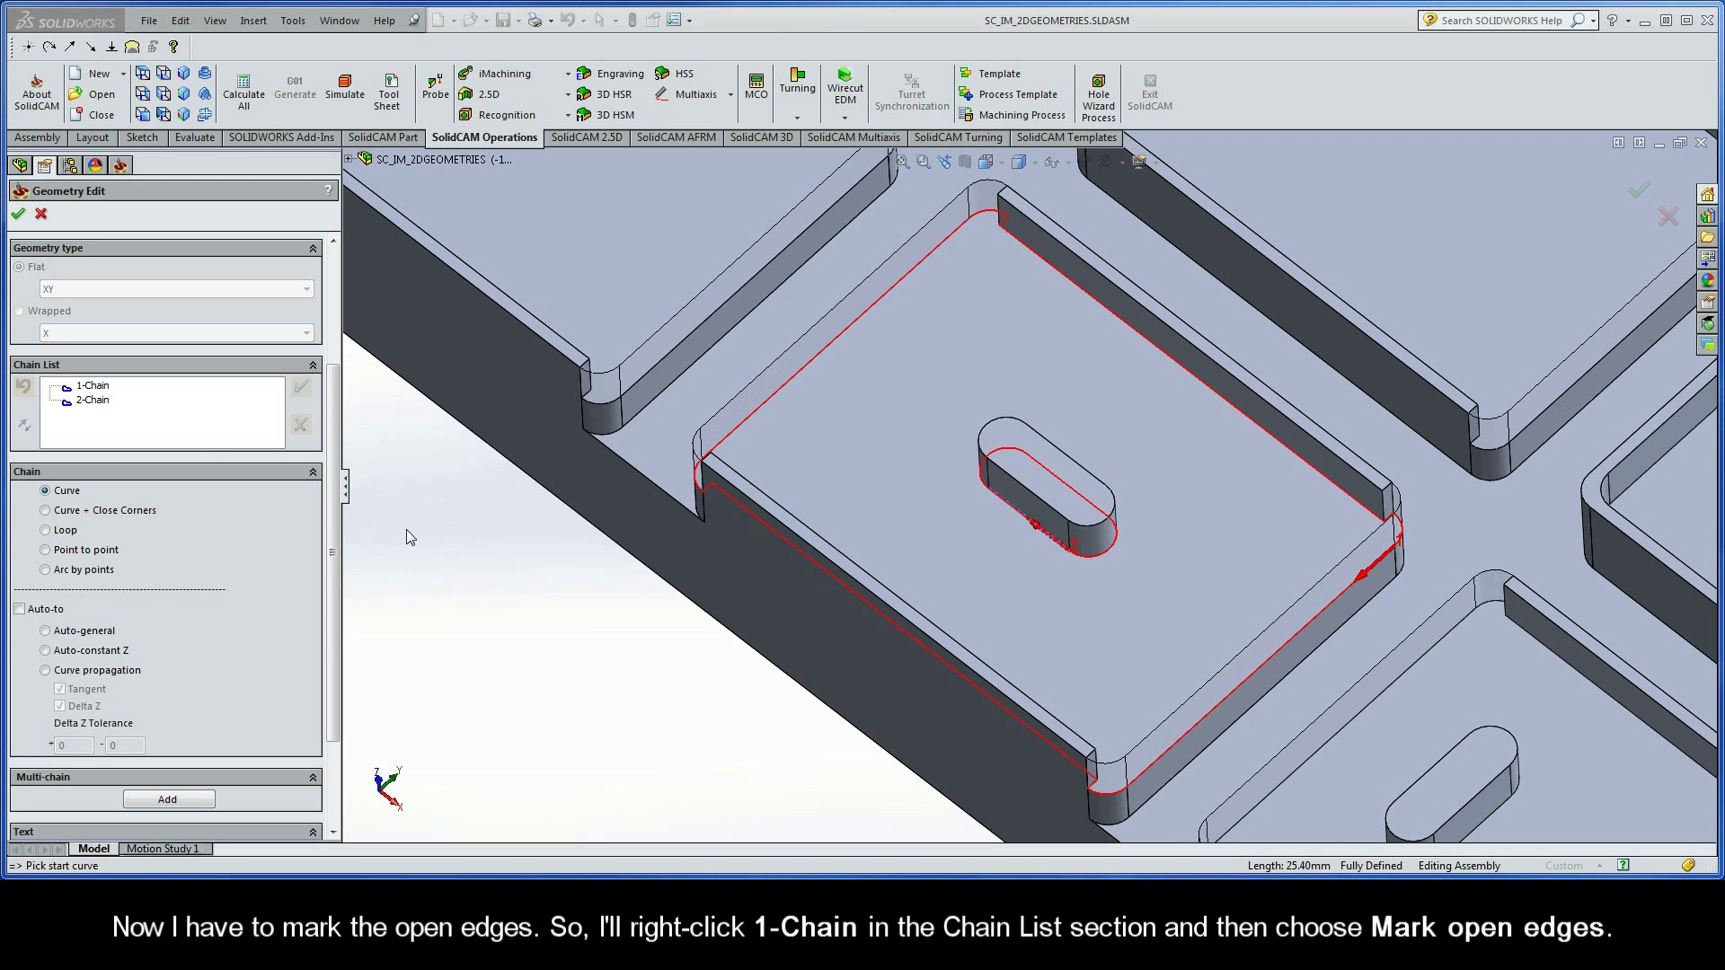
- Mark the two open sides of the island pocket's 1-Chain as open using From/To entities, and confirm the geometry
{"action": "right_click", "coordinate": [100, 388]}
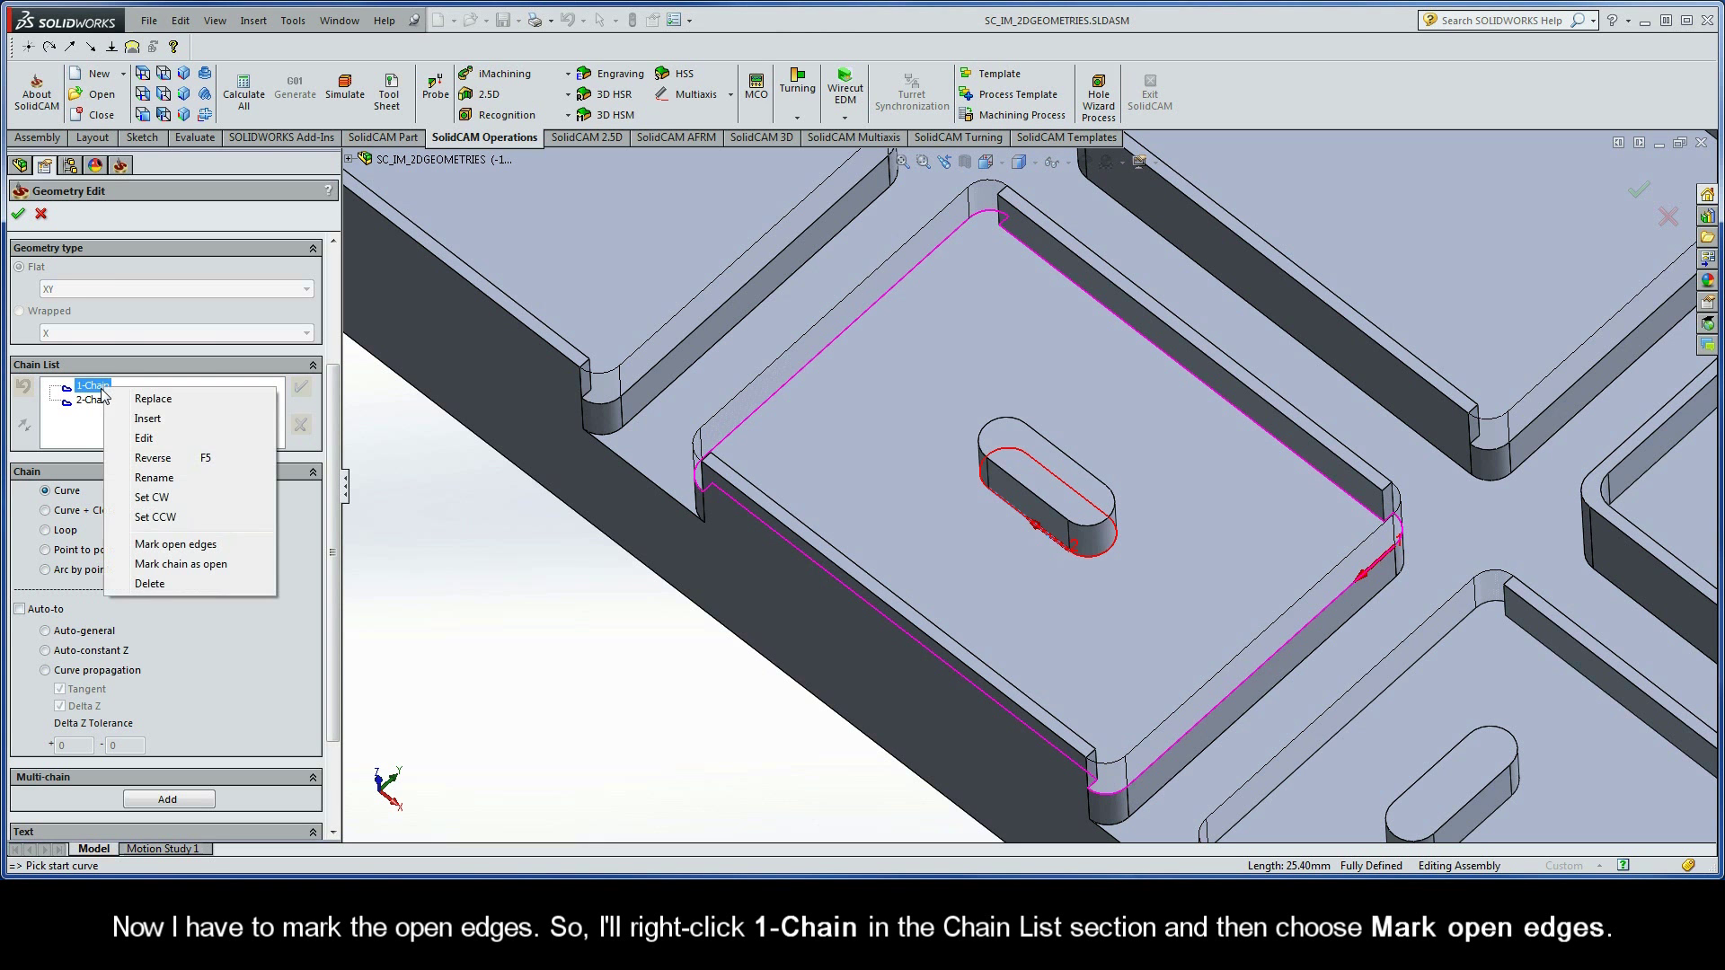
{"action": "left_click", "coordinate": [119, 543]}
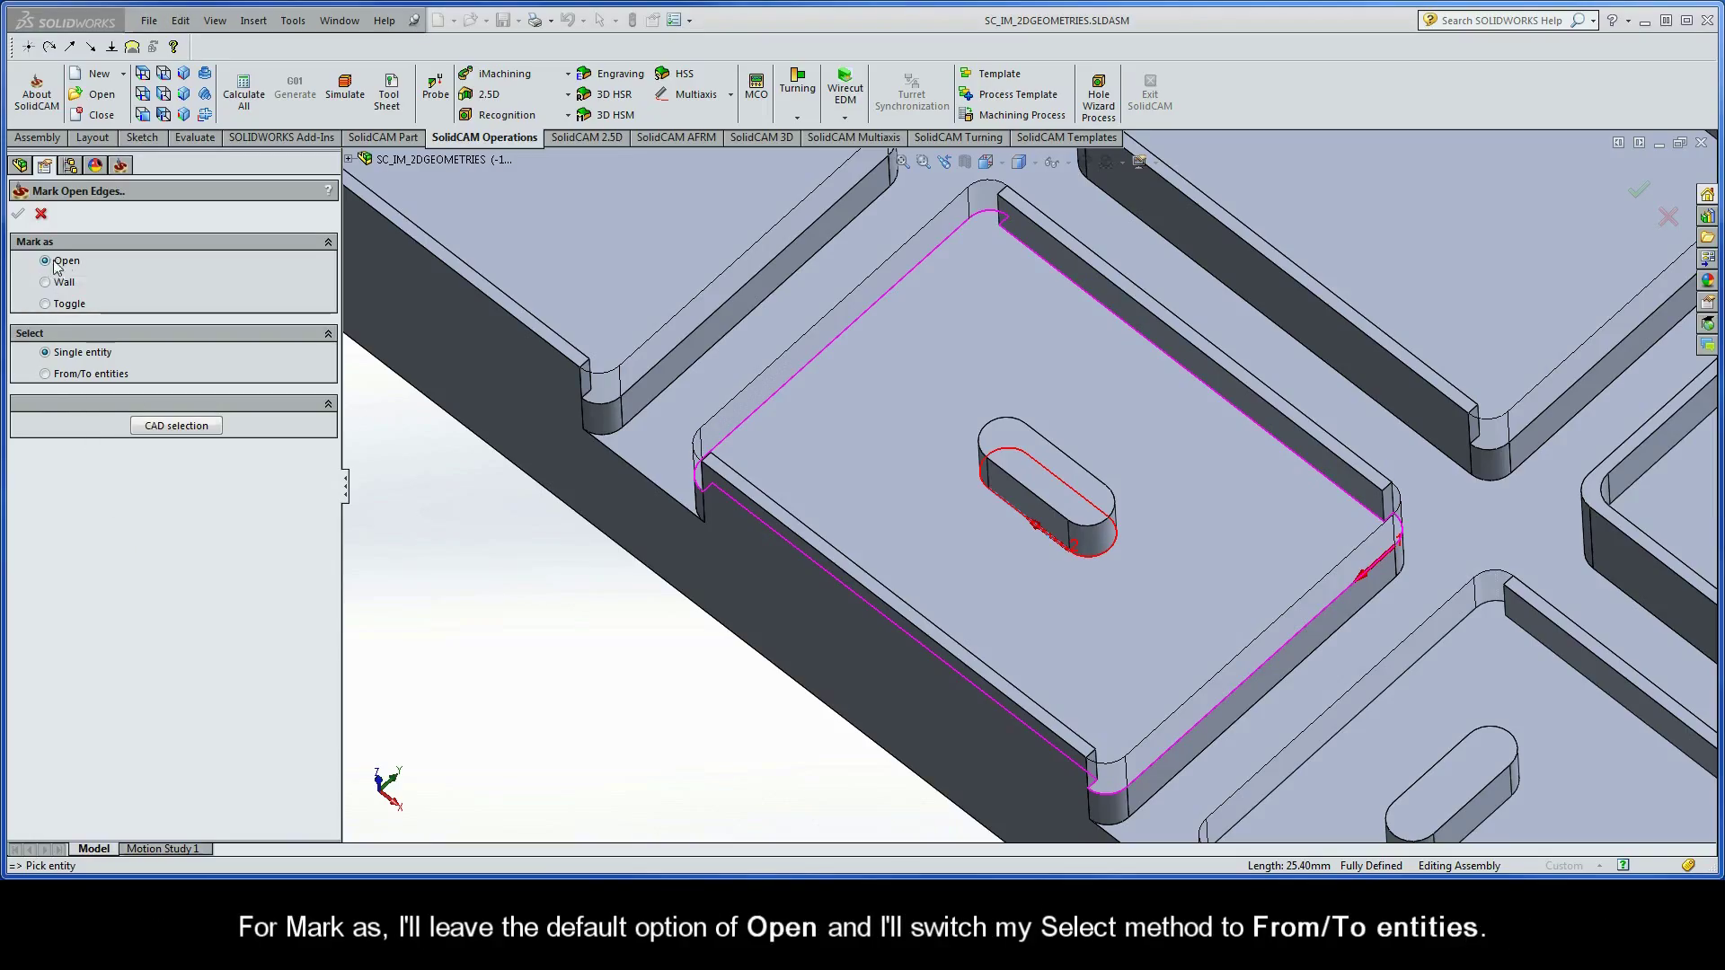
{"action": "left_click", "coordinate": [46, 374]}
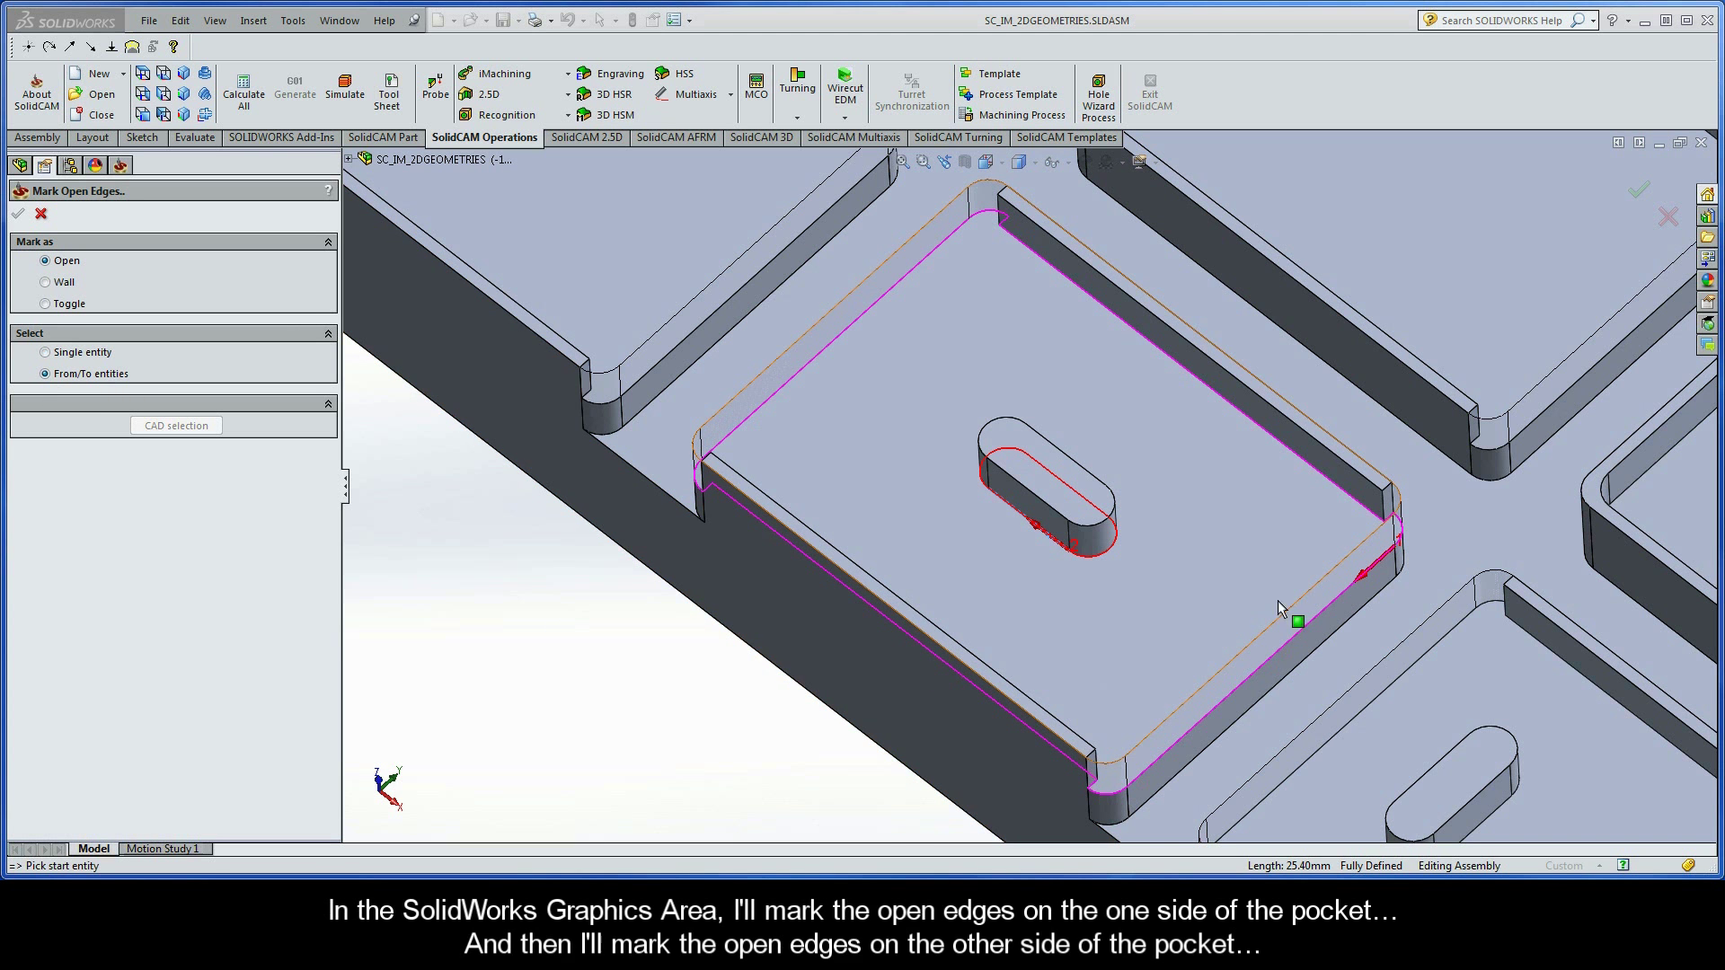
{"action": "left_click", "coordinate": [1404, 533]}
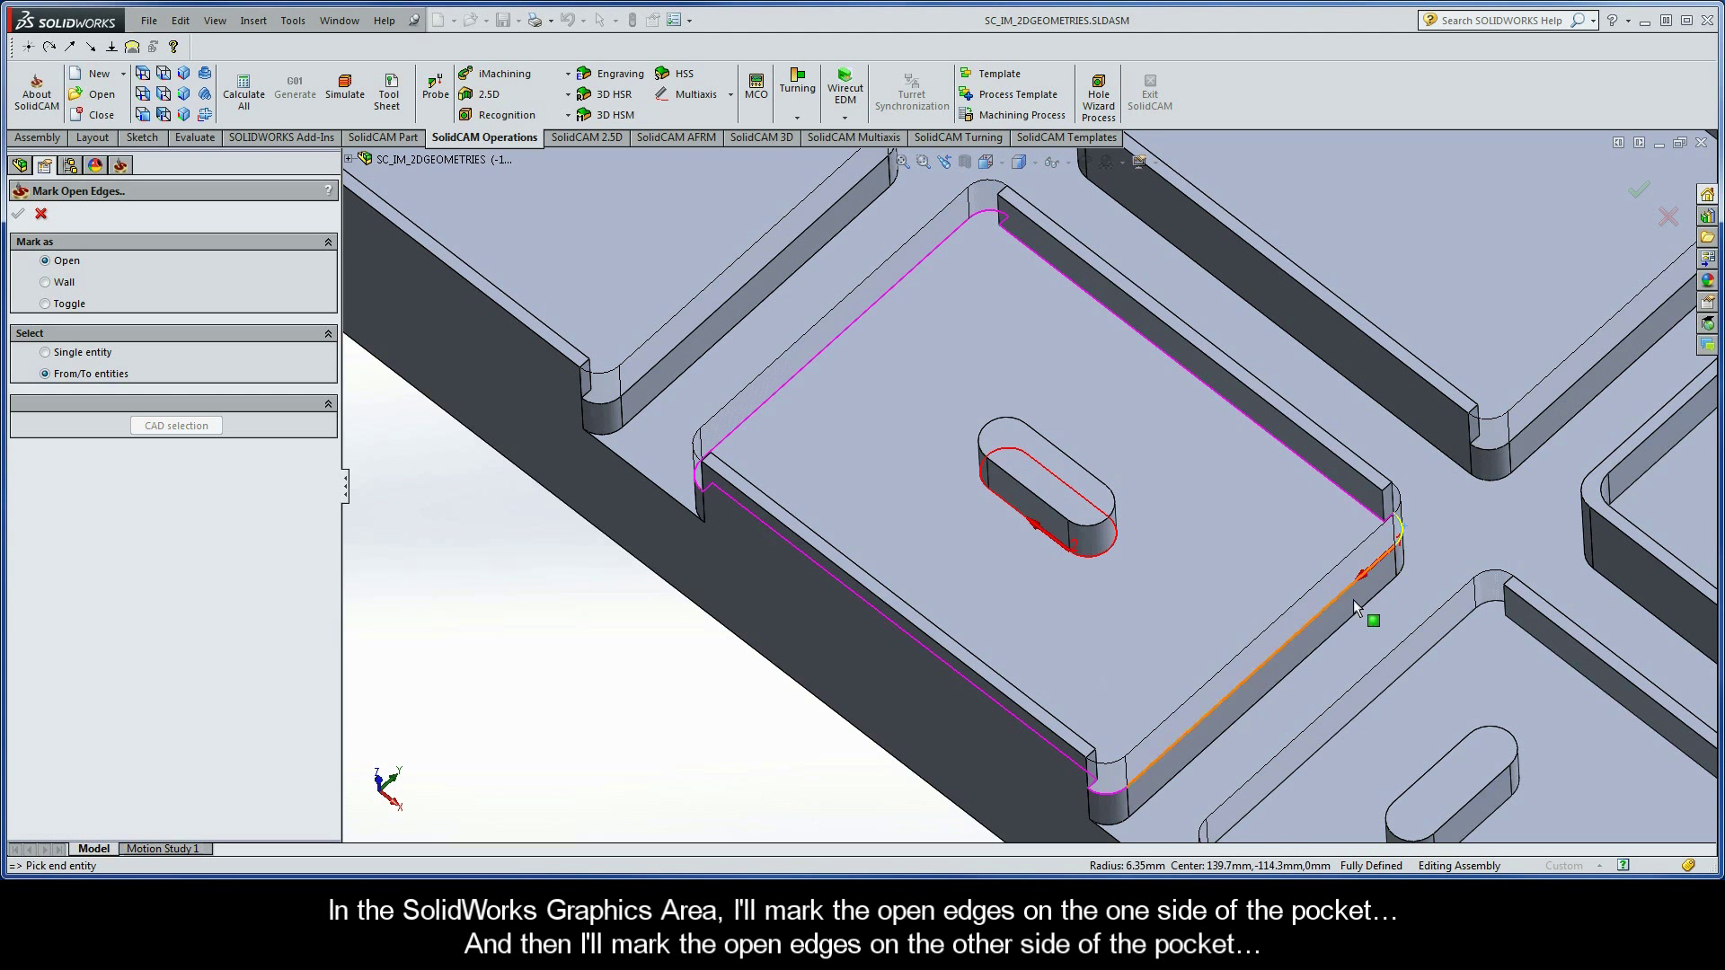
{"action": "left_click", "coordinate": [1097, 797]}
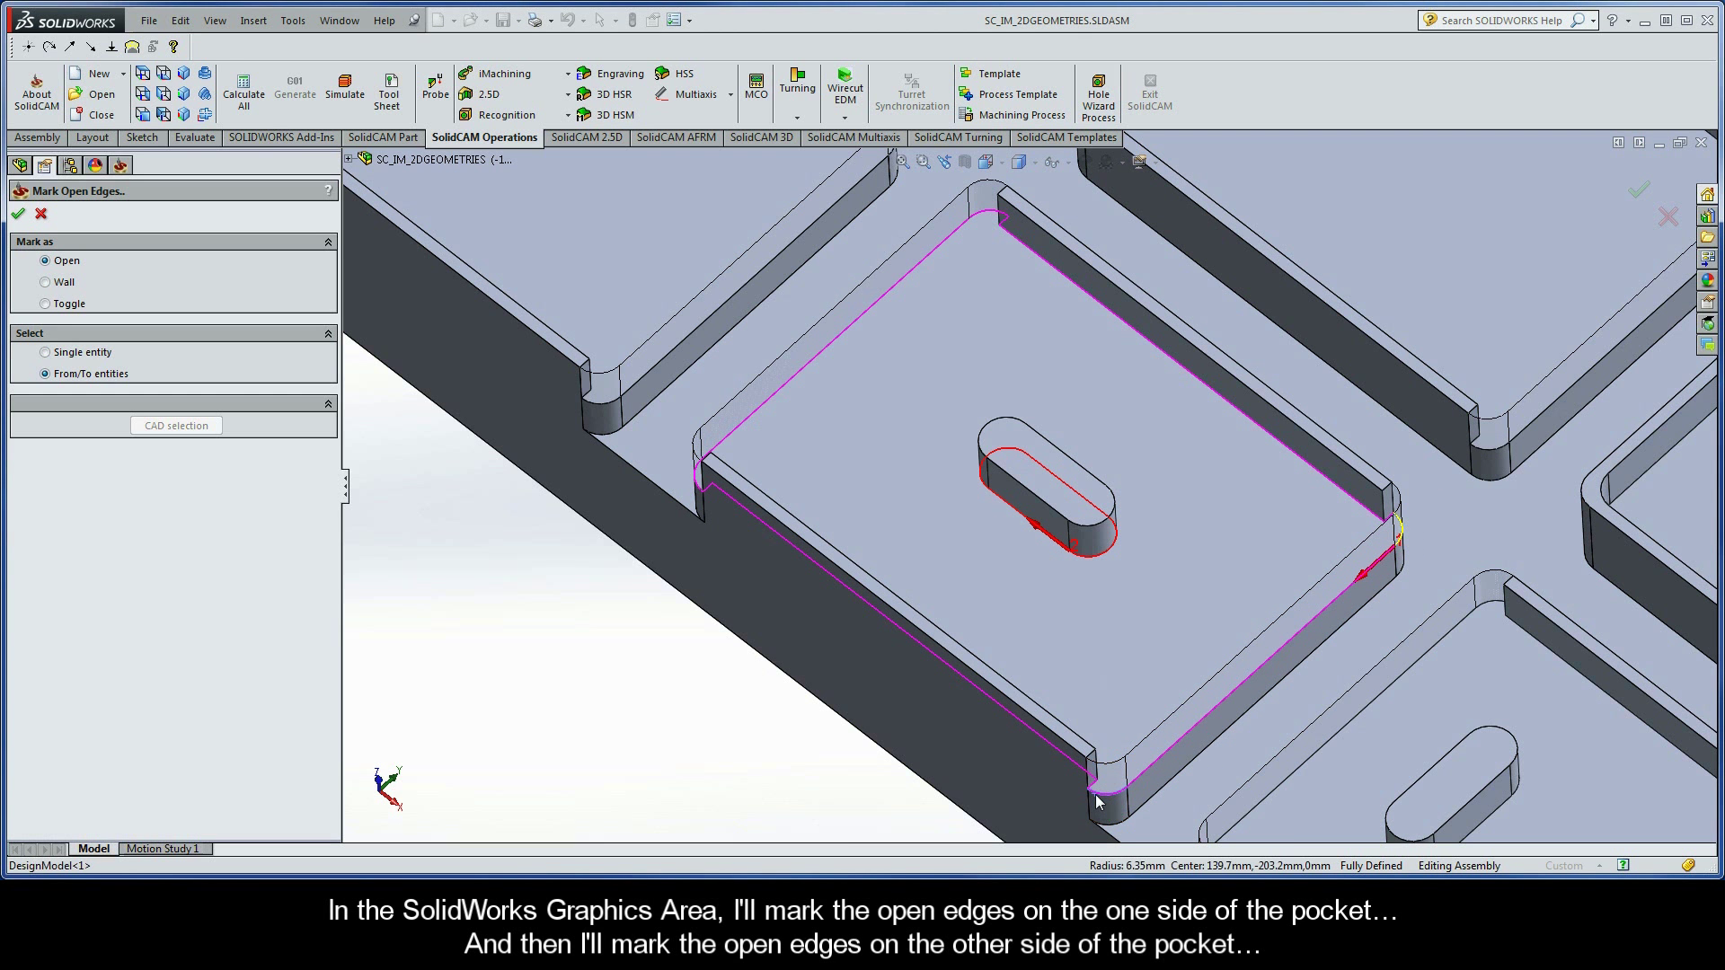
{"action": "left_click", "coordinate": [696, 476]}
{"action": "left_click", "coordinate": [992, 219]}
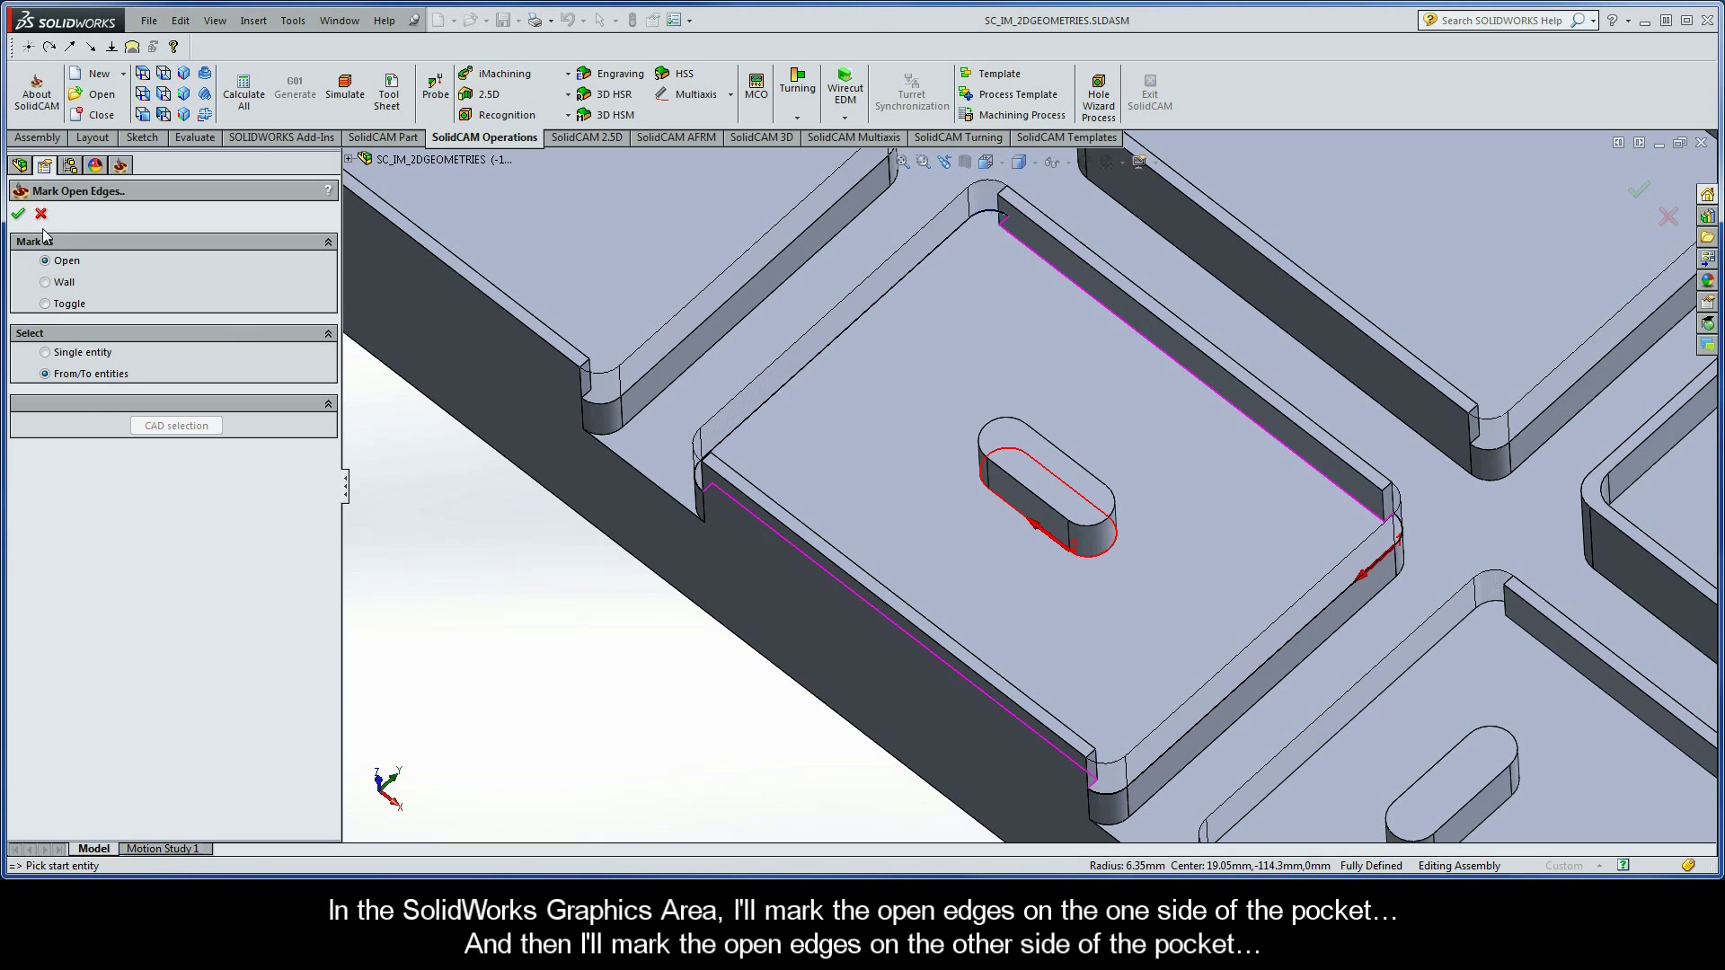
{"action": "left_click", "coordinate": [18, 215]}
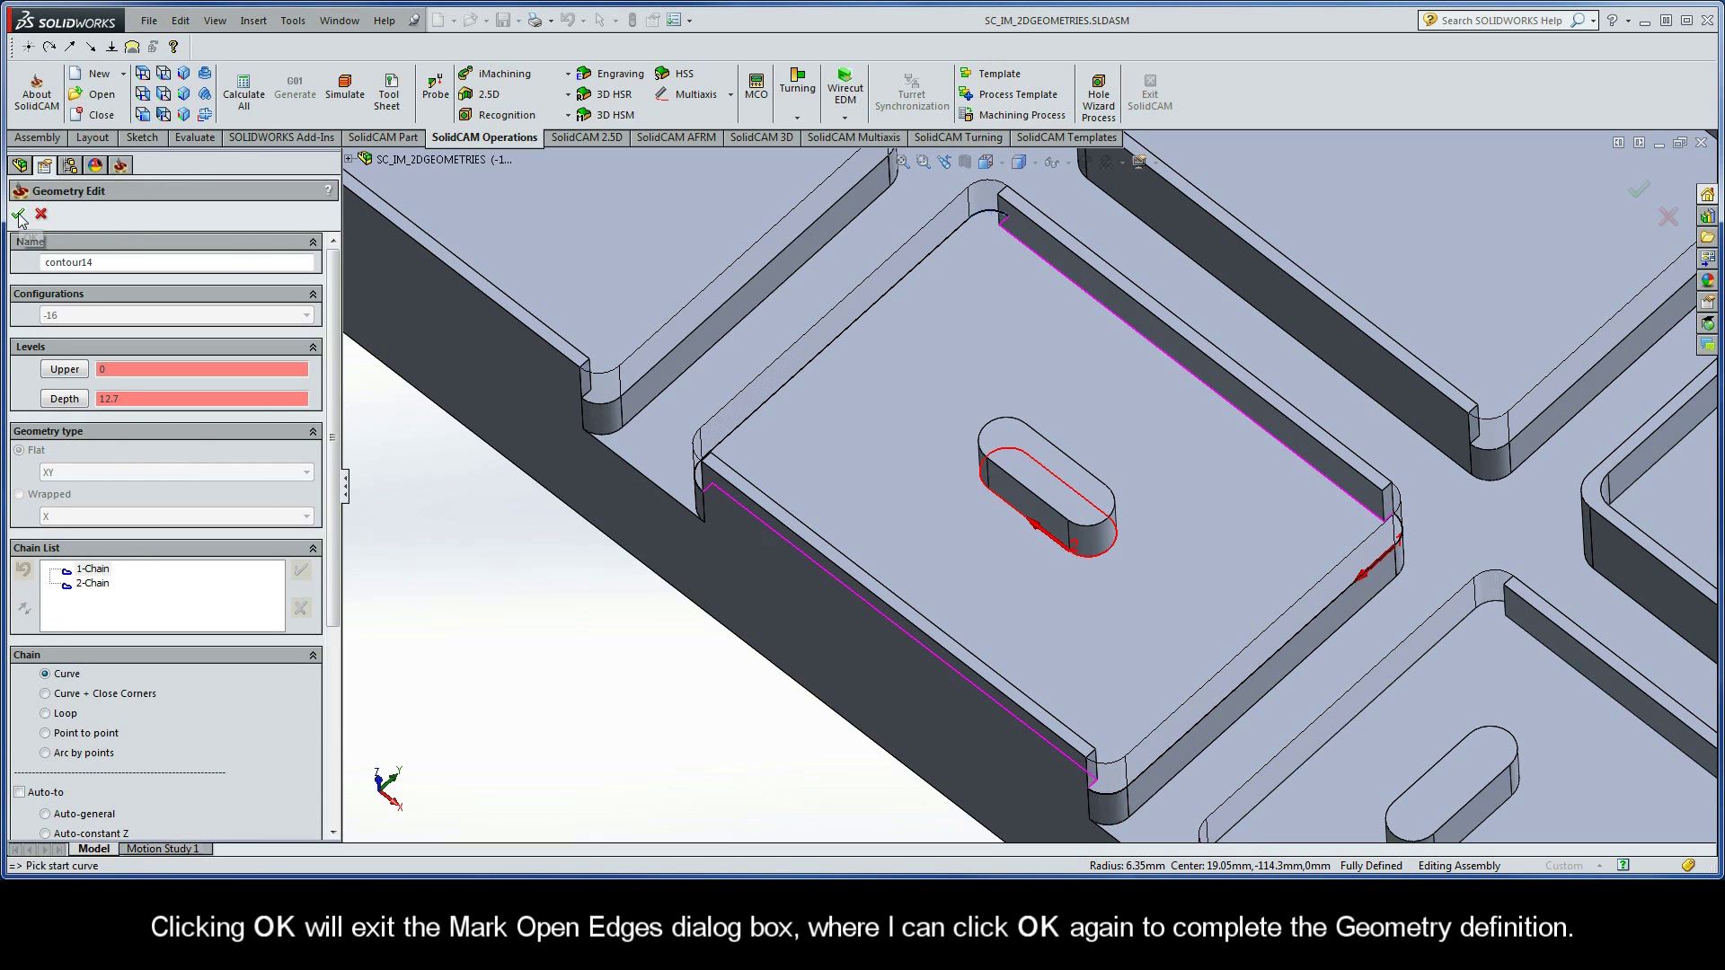
{"action": "left_click", "coordinate": [19, 216]}
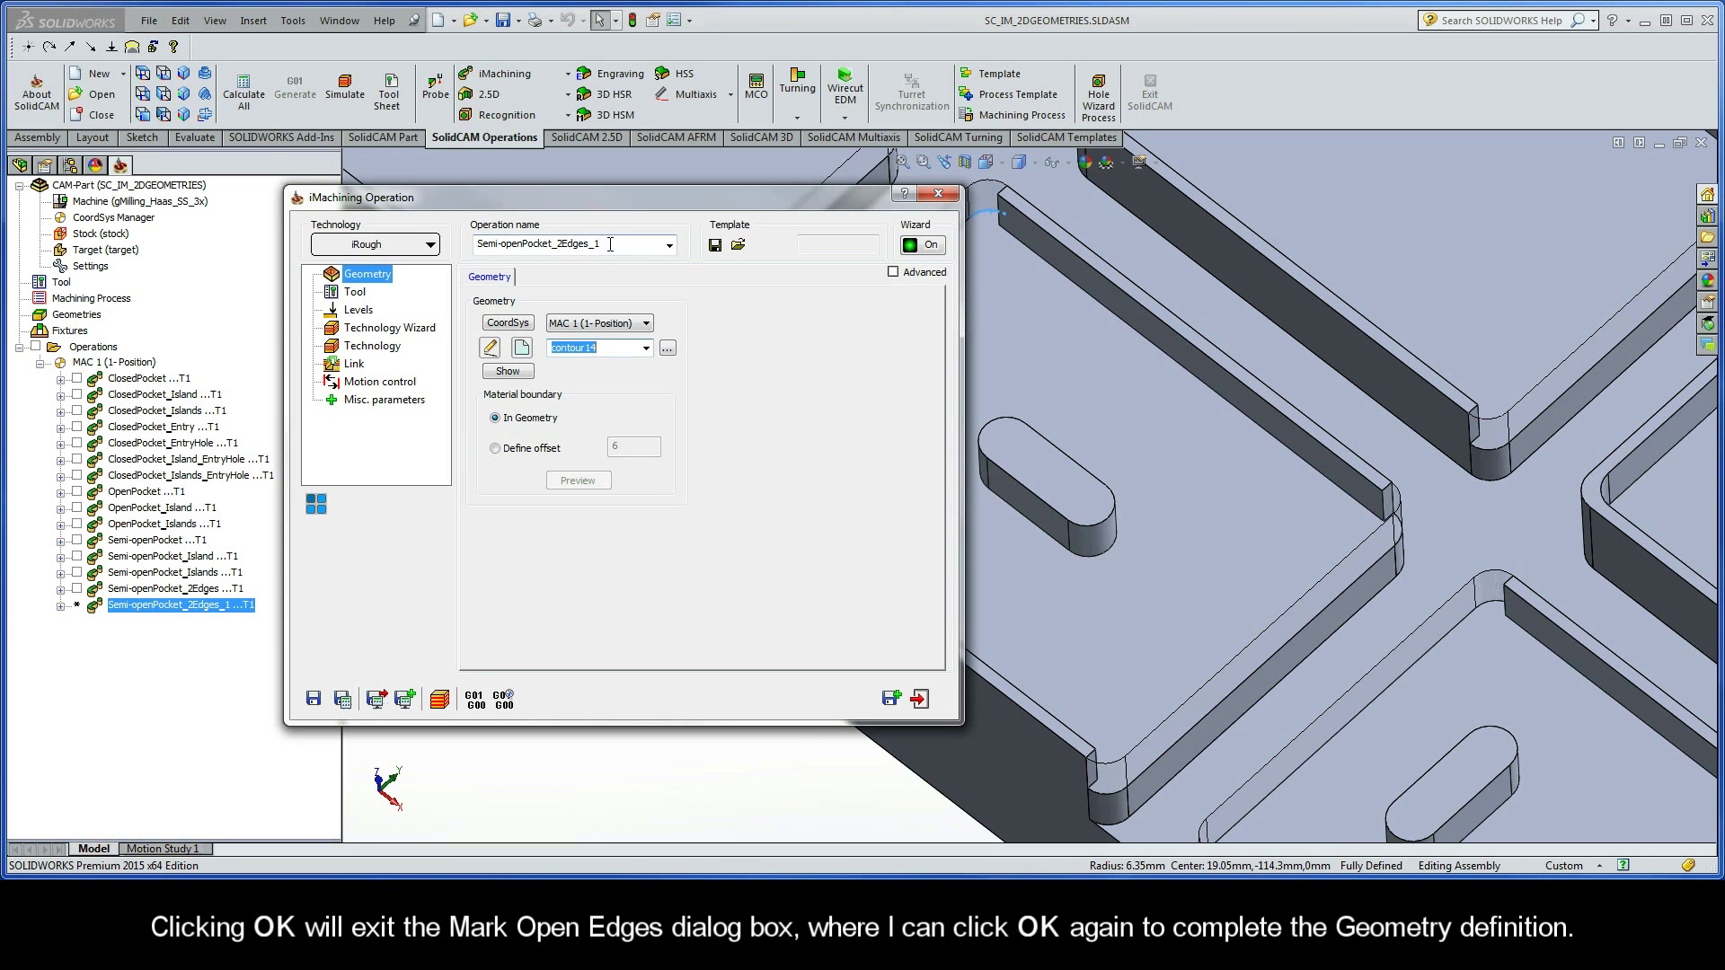
- Name the operation Semi-openPocket_2Edges_Island, and save and calculate it
{"action": "double_click", "coordinate": [610, 244]}
{"action": "left_click", "coordinate": [616, 243]}
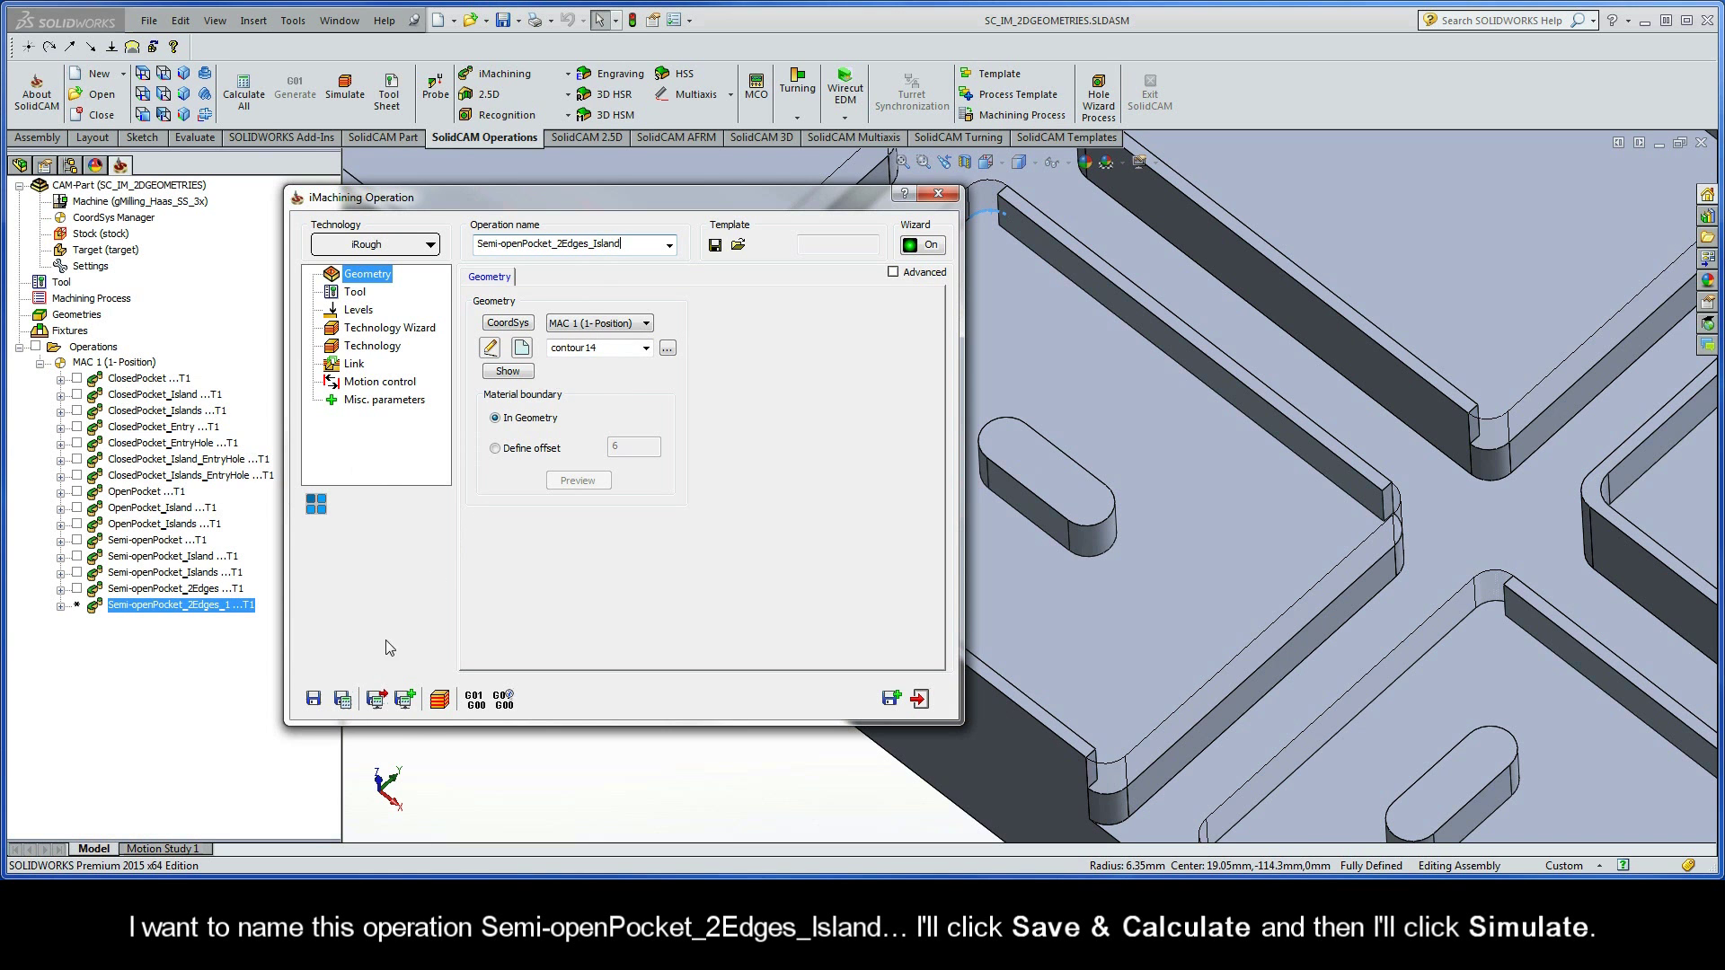
{"action": "left_click", "coordinate": [343, 700]}
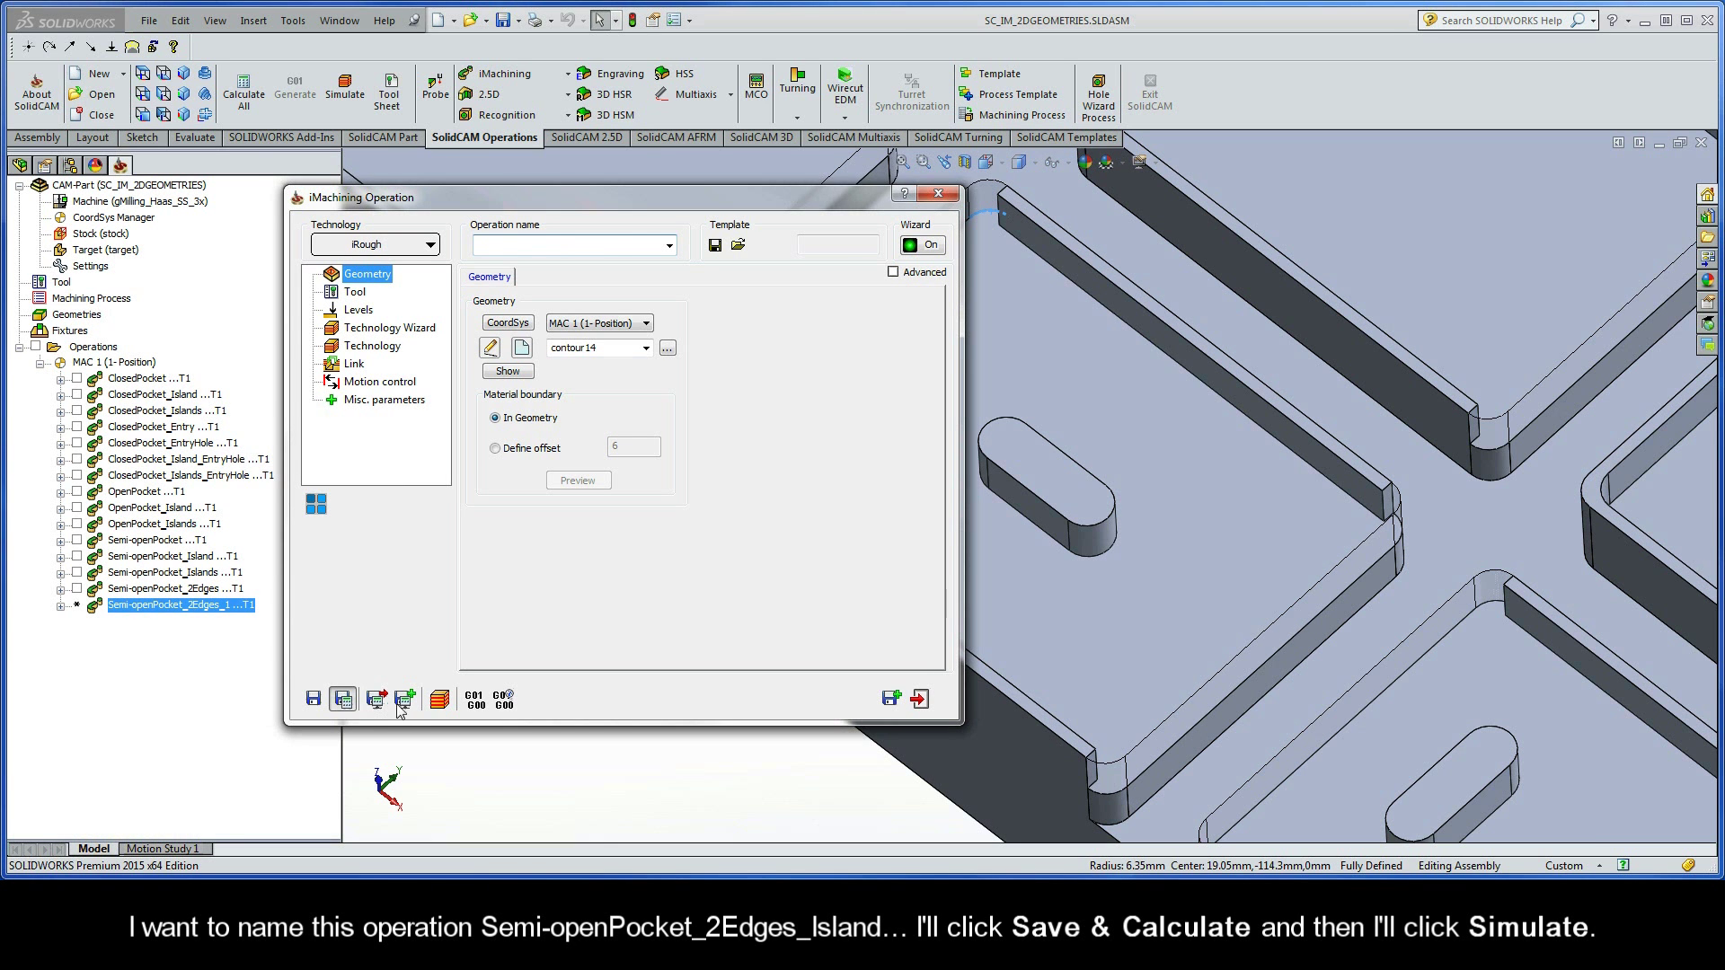
- Simulate the Semi-openPocket_2Edges_Island tool path in Host CAD mode, starting at reduced speed and finishing faster, and exit the simulation
{"action": "left_click", "coordinate": [439, 700]}
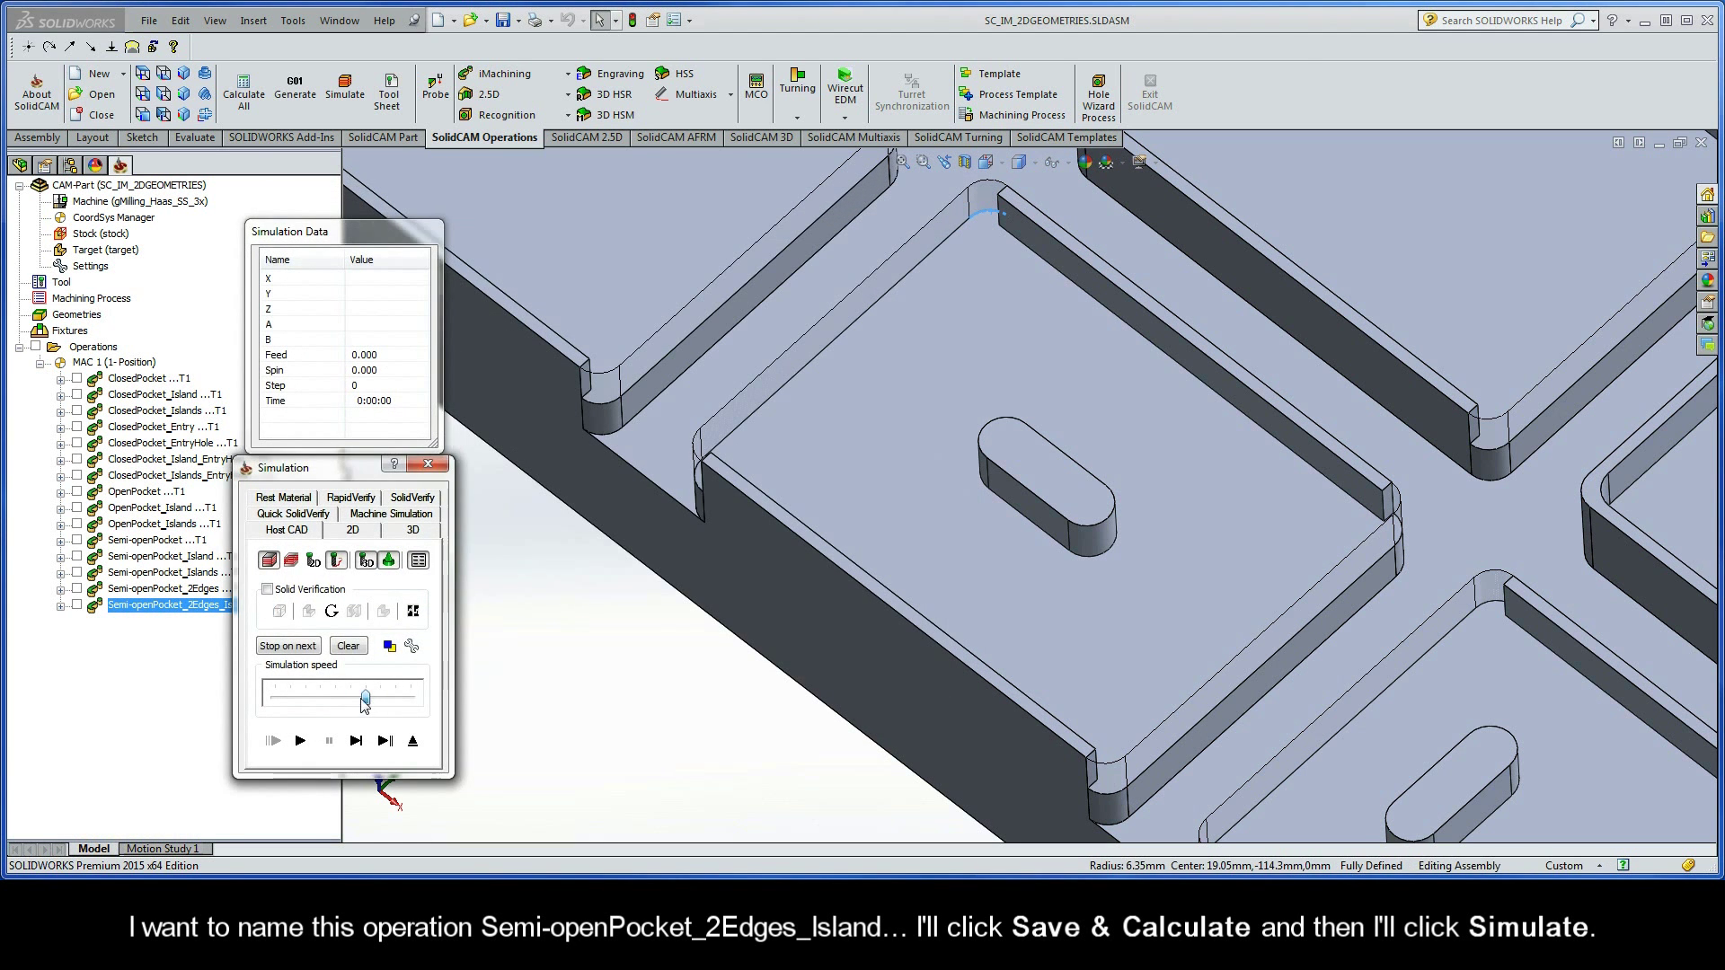
{"action": "left_click_drag", "start_coordinate": [366, 702], "coordinate": [336, 702]}
{"action": "left_click", "coordinate": [301, 742]}
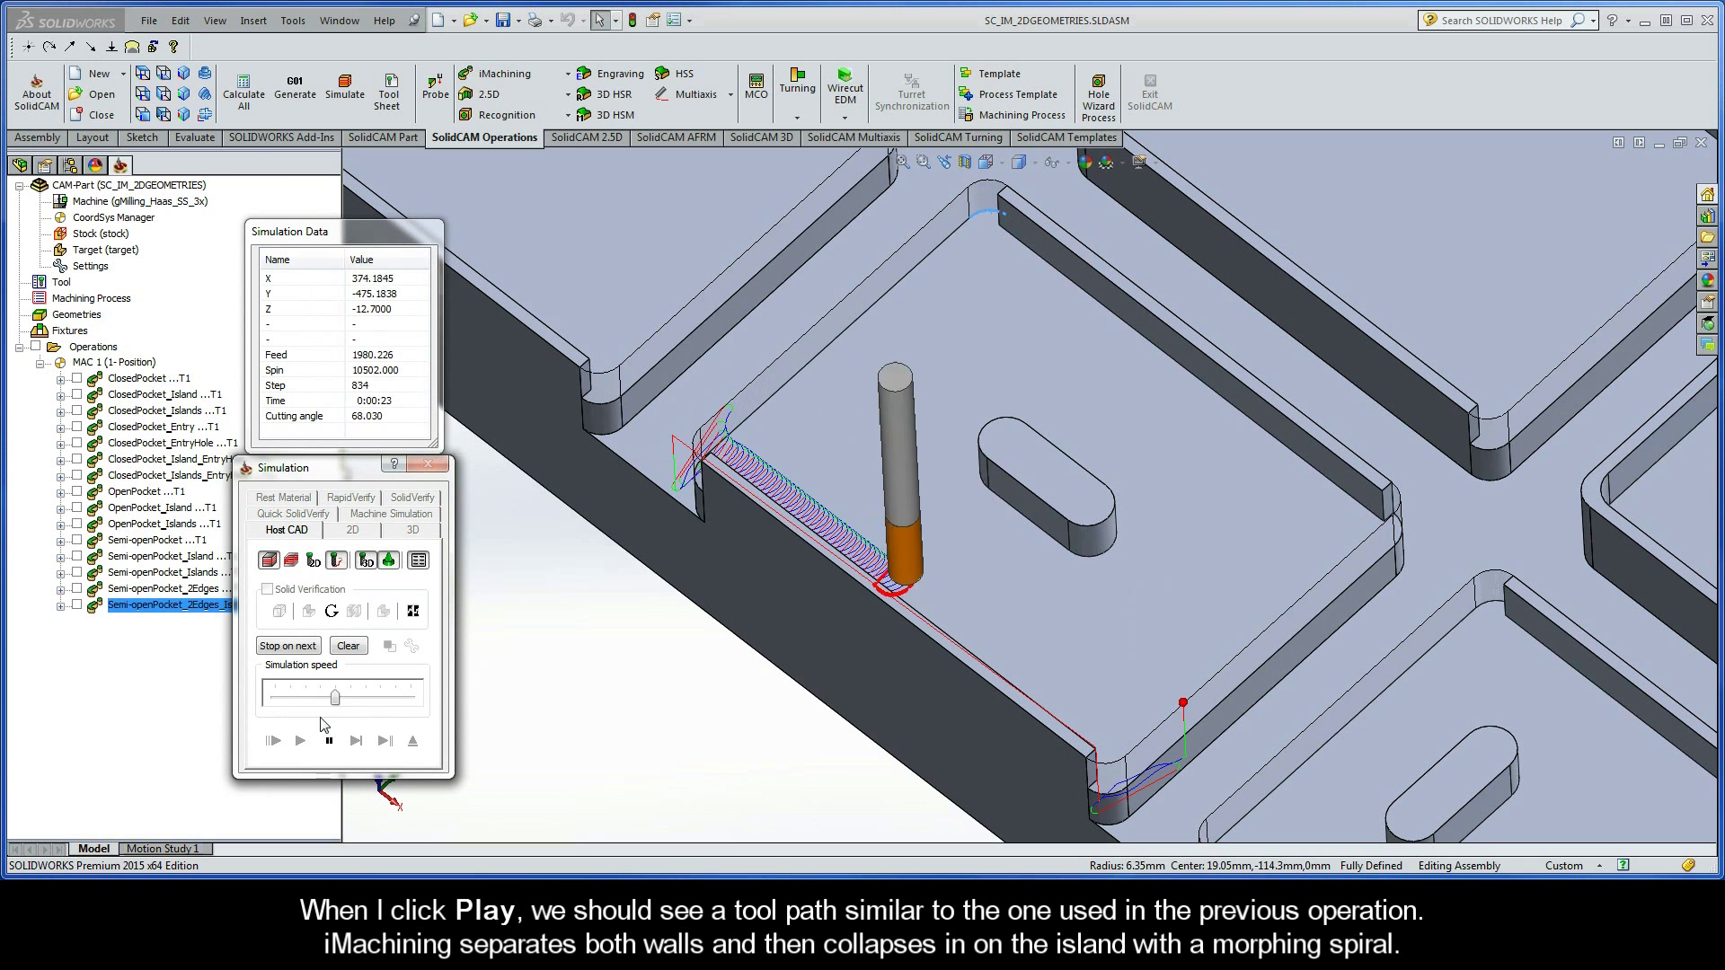
{"action": "left_click_drag", "start_coordinate": [337, 701], "coordinate": [364, 701]}
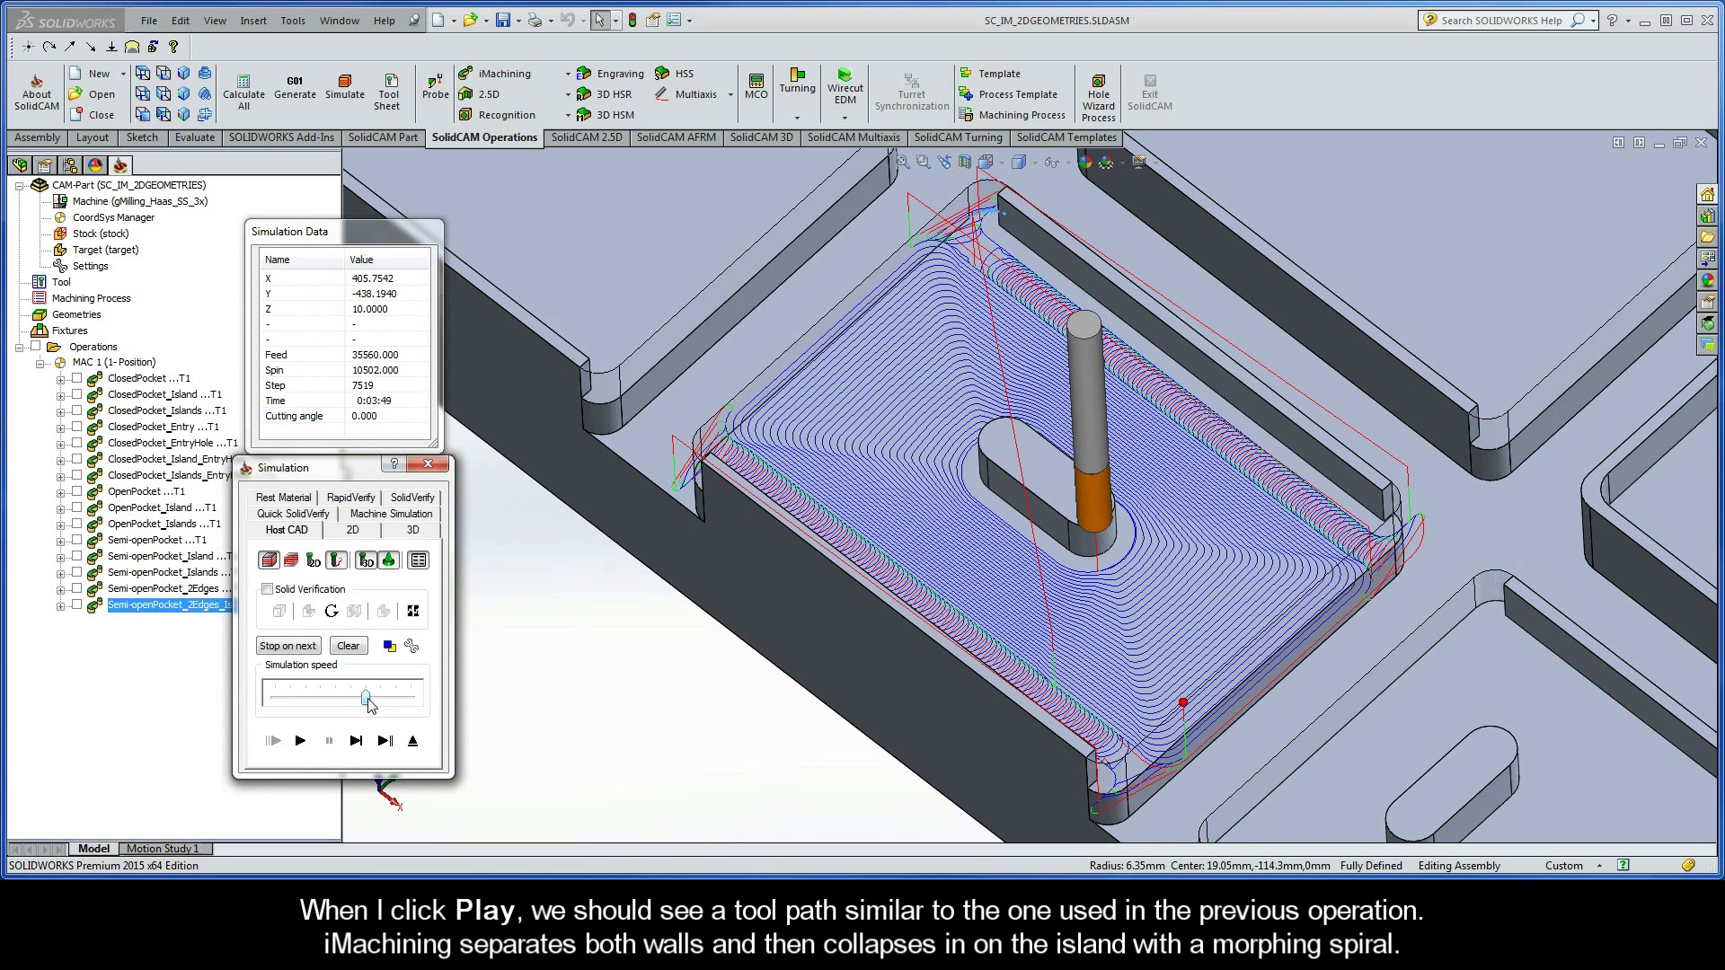
{"action": "left_click", "coordinate": [413, 740]}
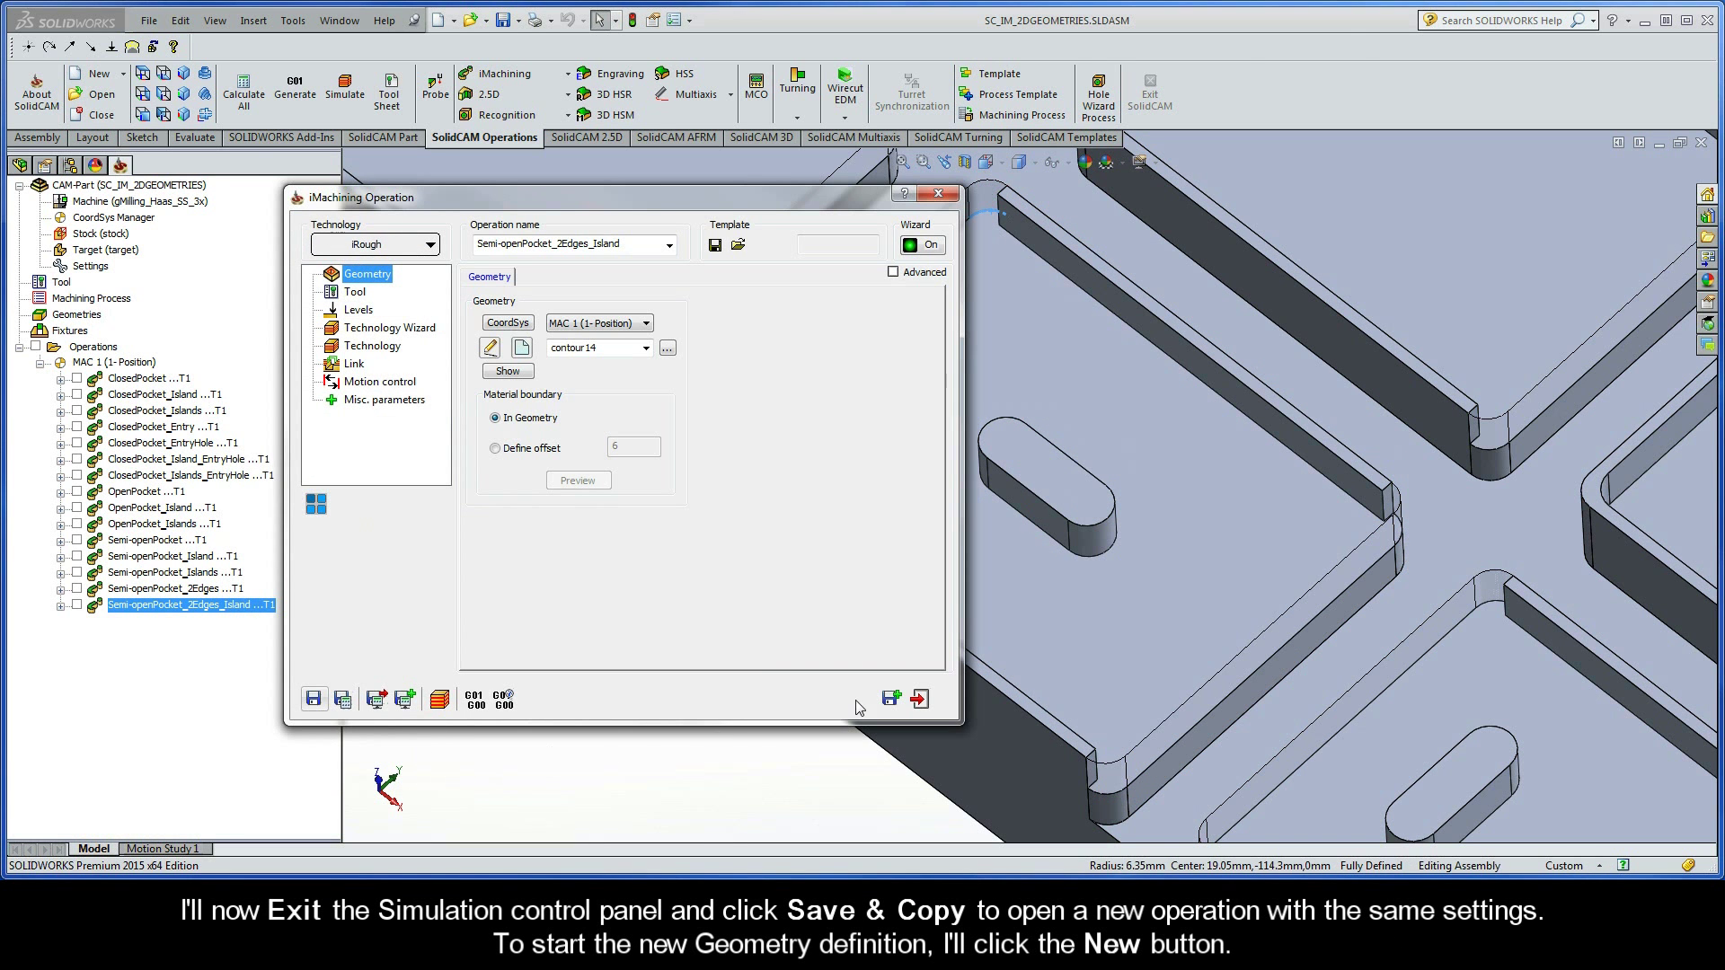
- Save and copy the operation and, in a new geometry, chain the lower contour of the two-island pocket with two open sides using Auto-constant Z
{"action": "left_click", "coordinate": [892, 698]}
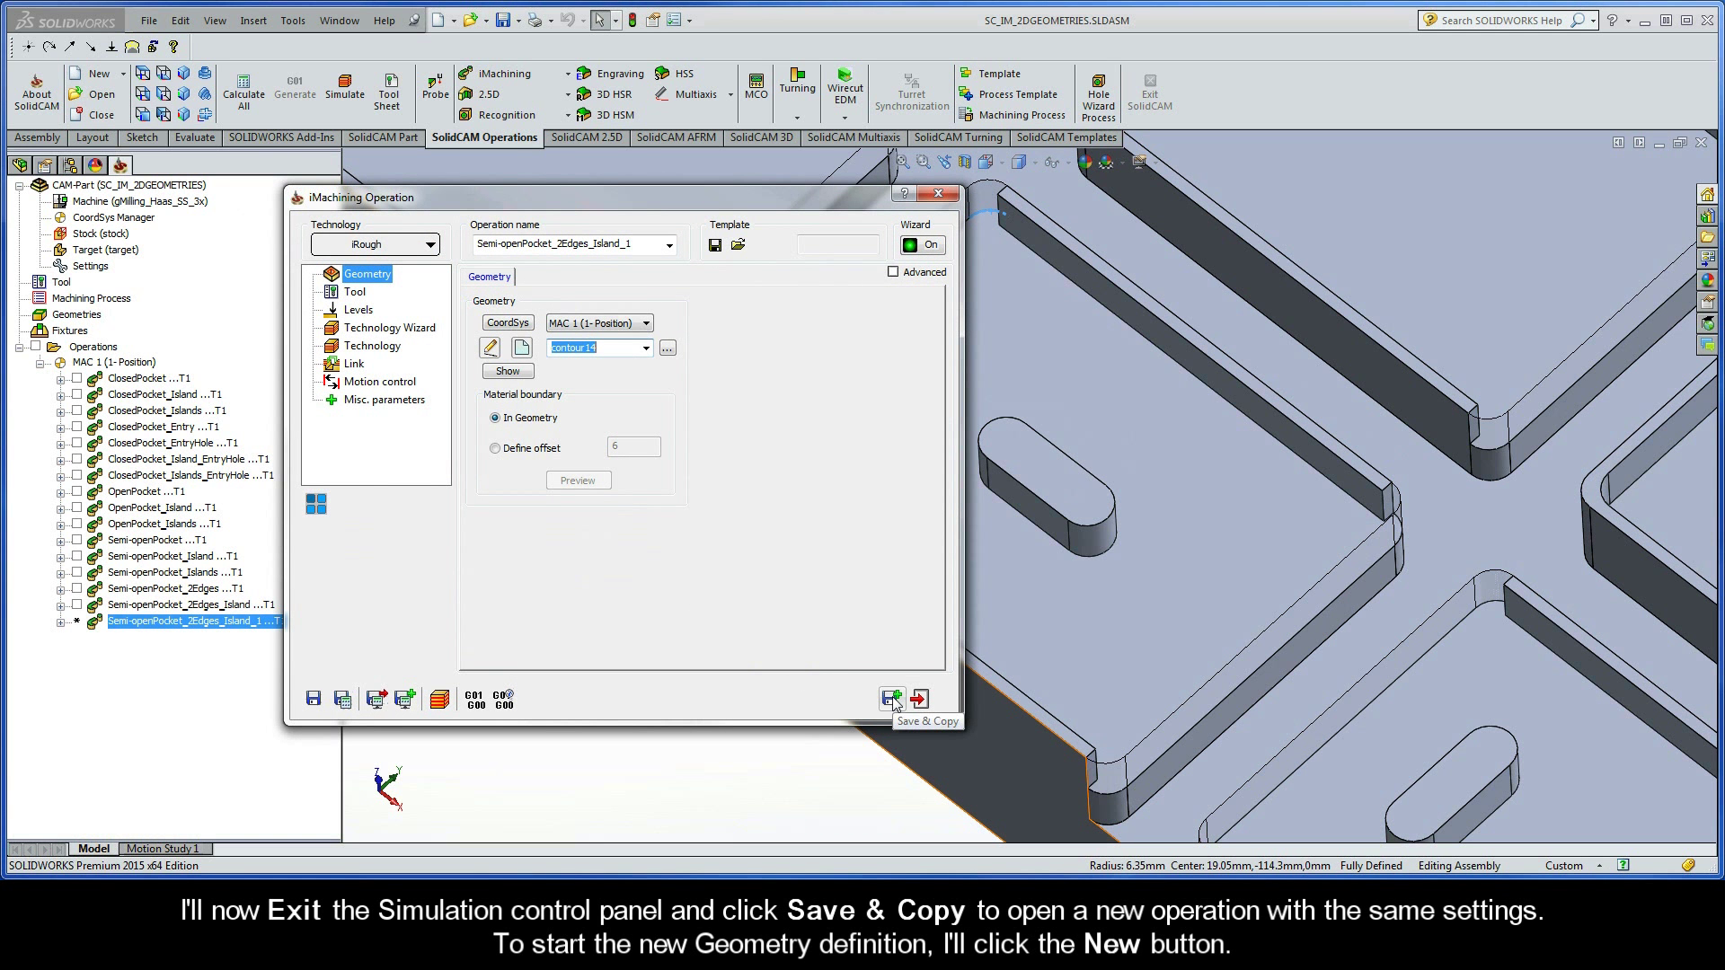
{"action": "left_click", "coordinate": [522, 349]}
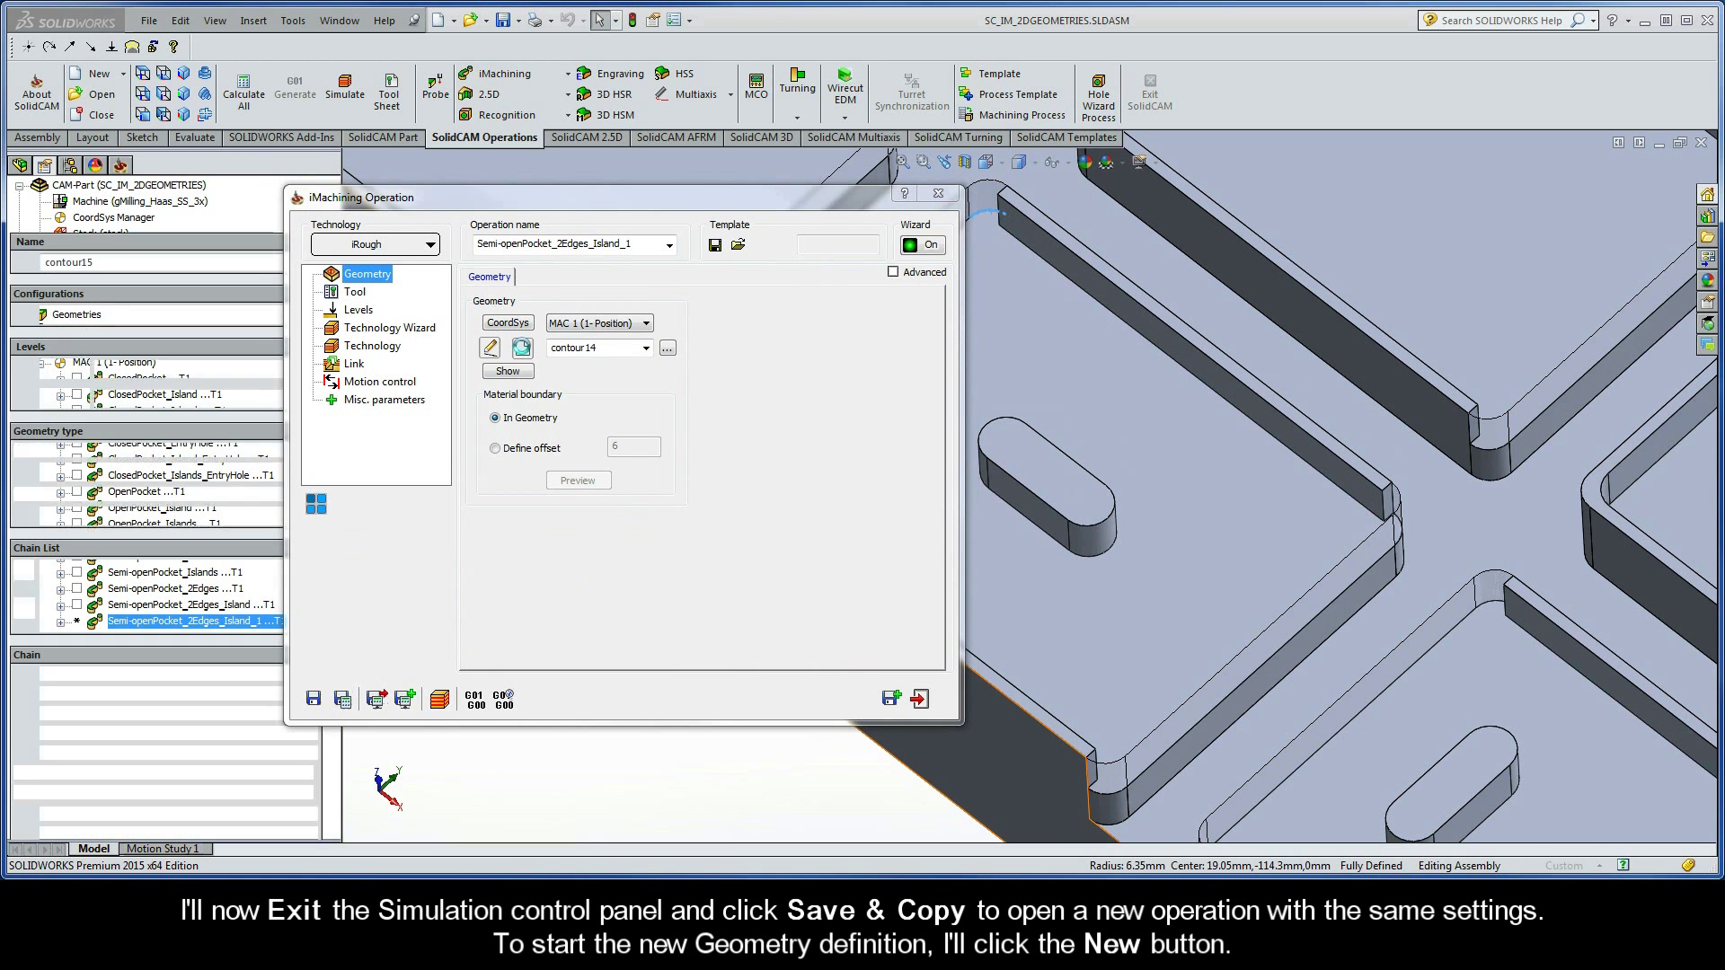
{"action": "scroll", "coordinate": [521, 347], "scroll_direction": "down", "scroll_amount": 10}
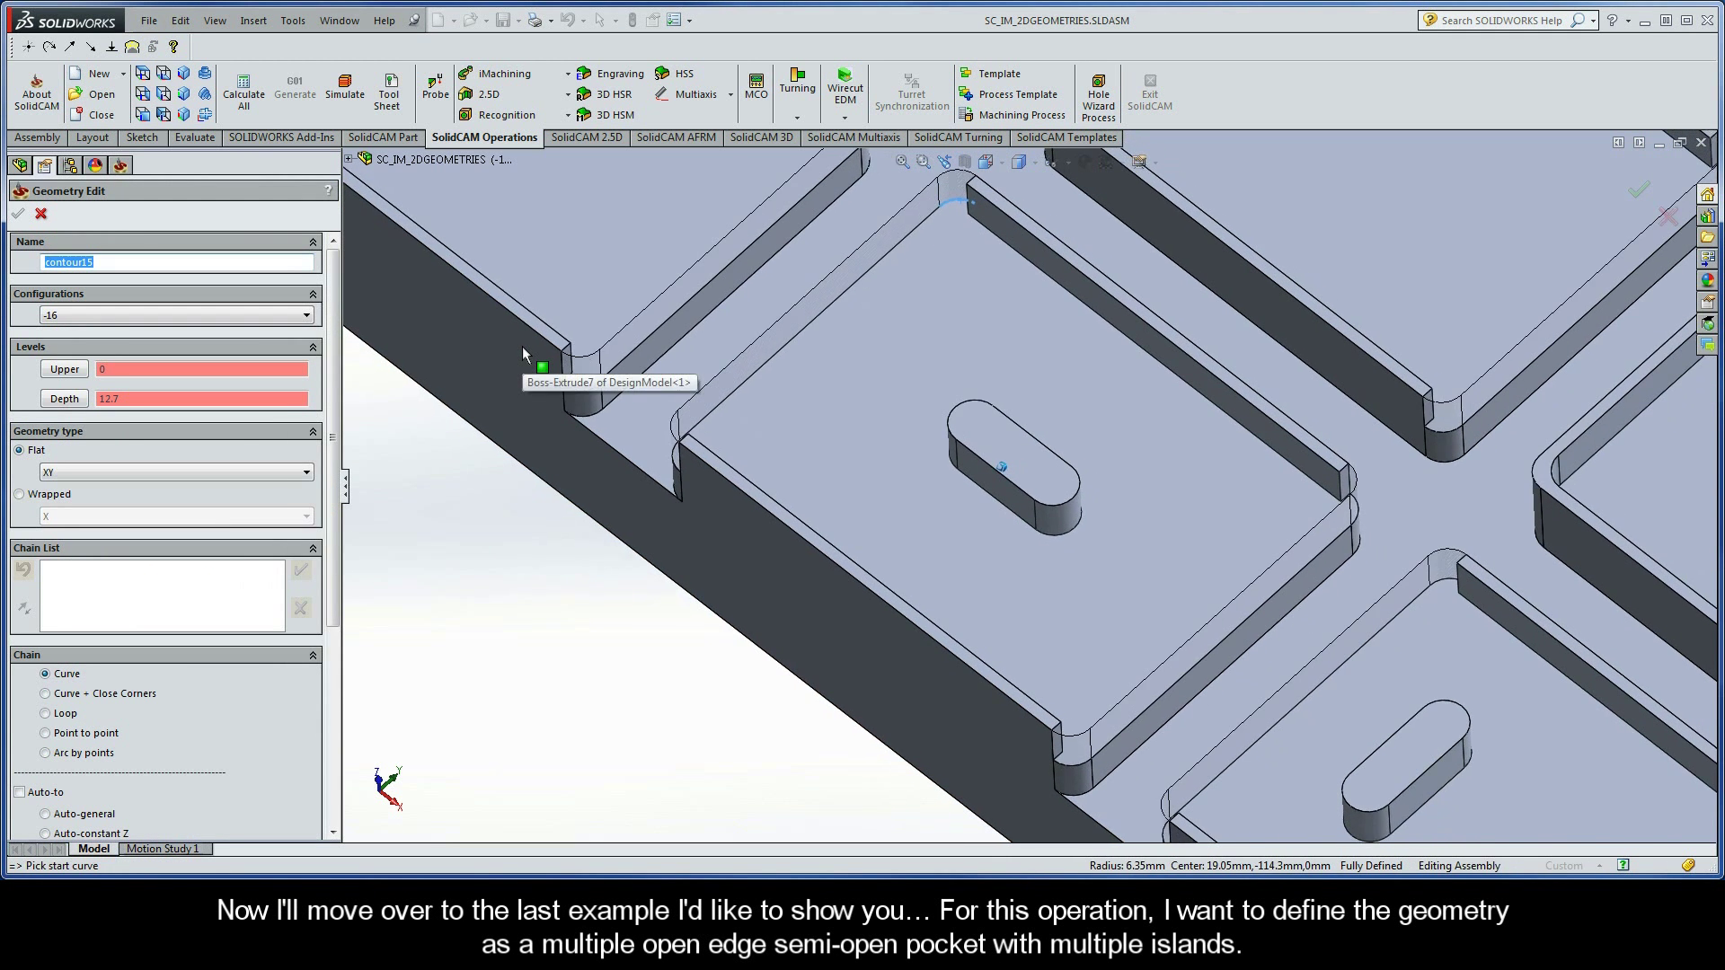
{"action": "key", "text": "ctrl+Up"}
{"action": "key", "text": "ctrl+Left"}
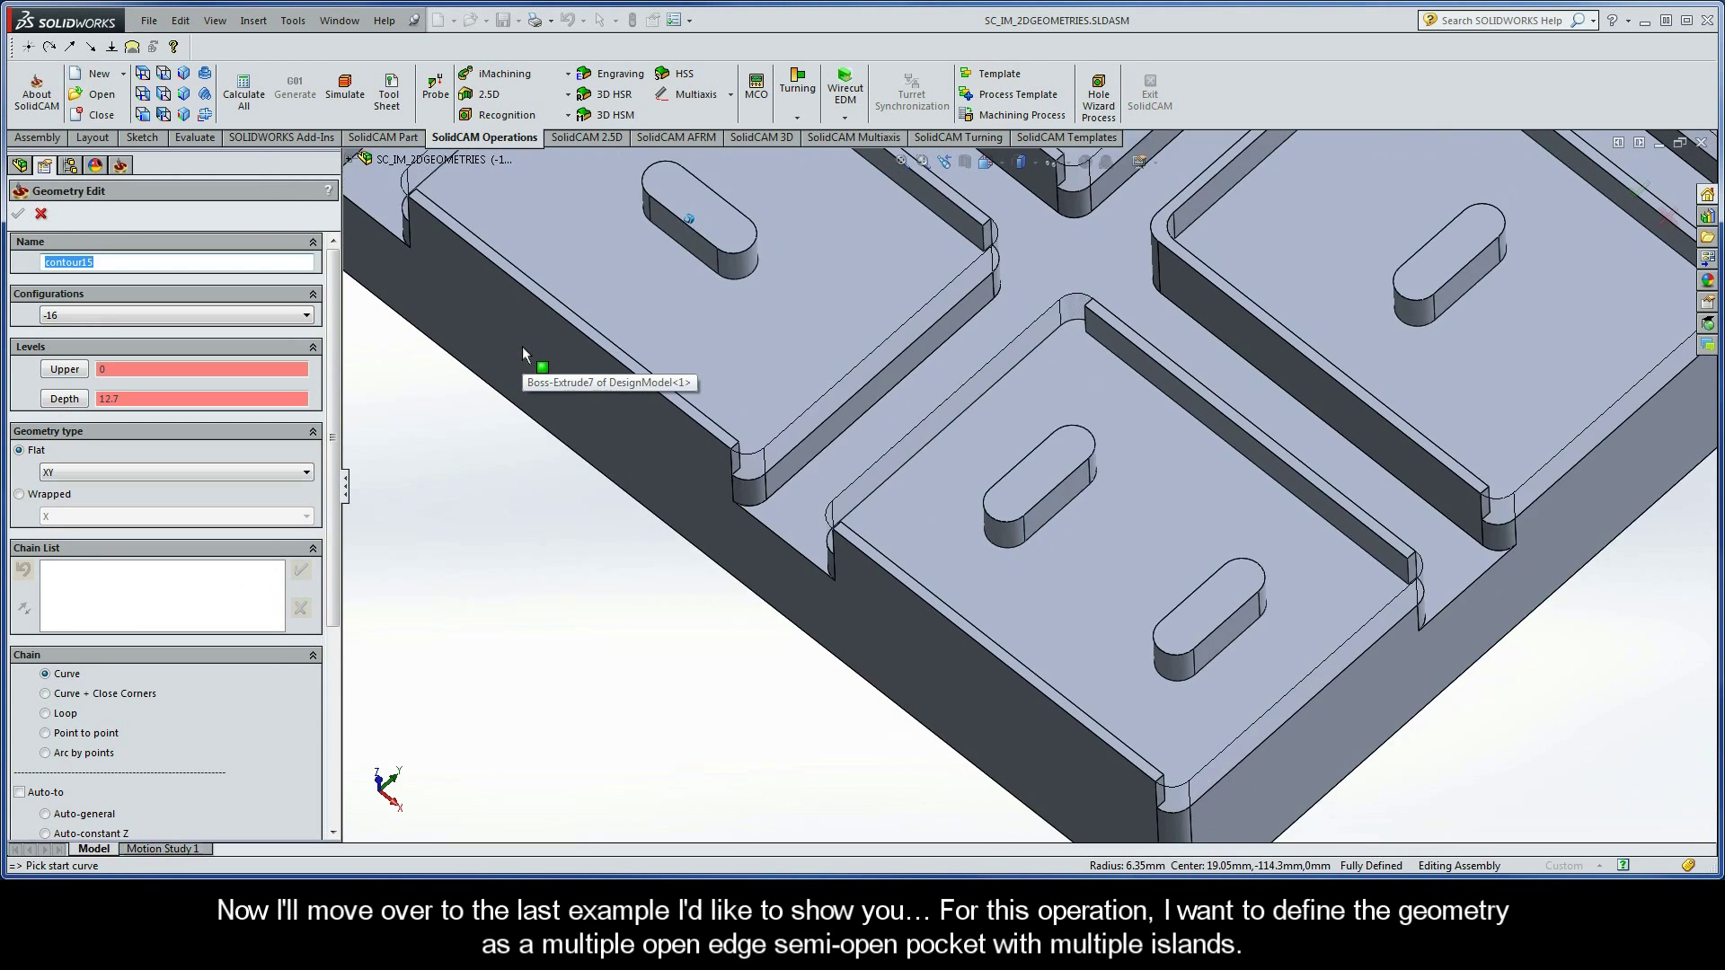
{"action": "key", "text": "ctrl+Left"}
{"action": "key", "text": "ctrl+Up"}
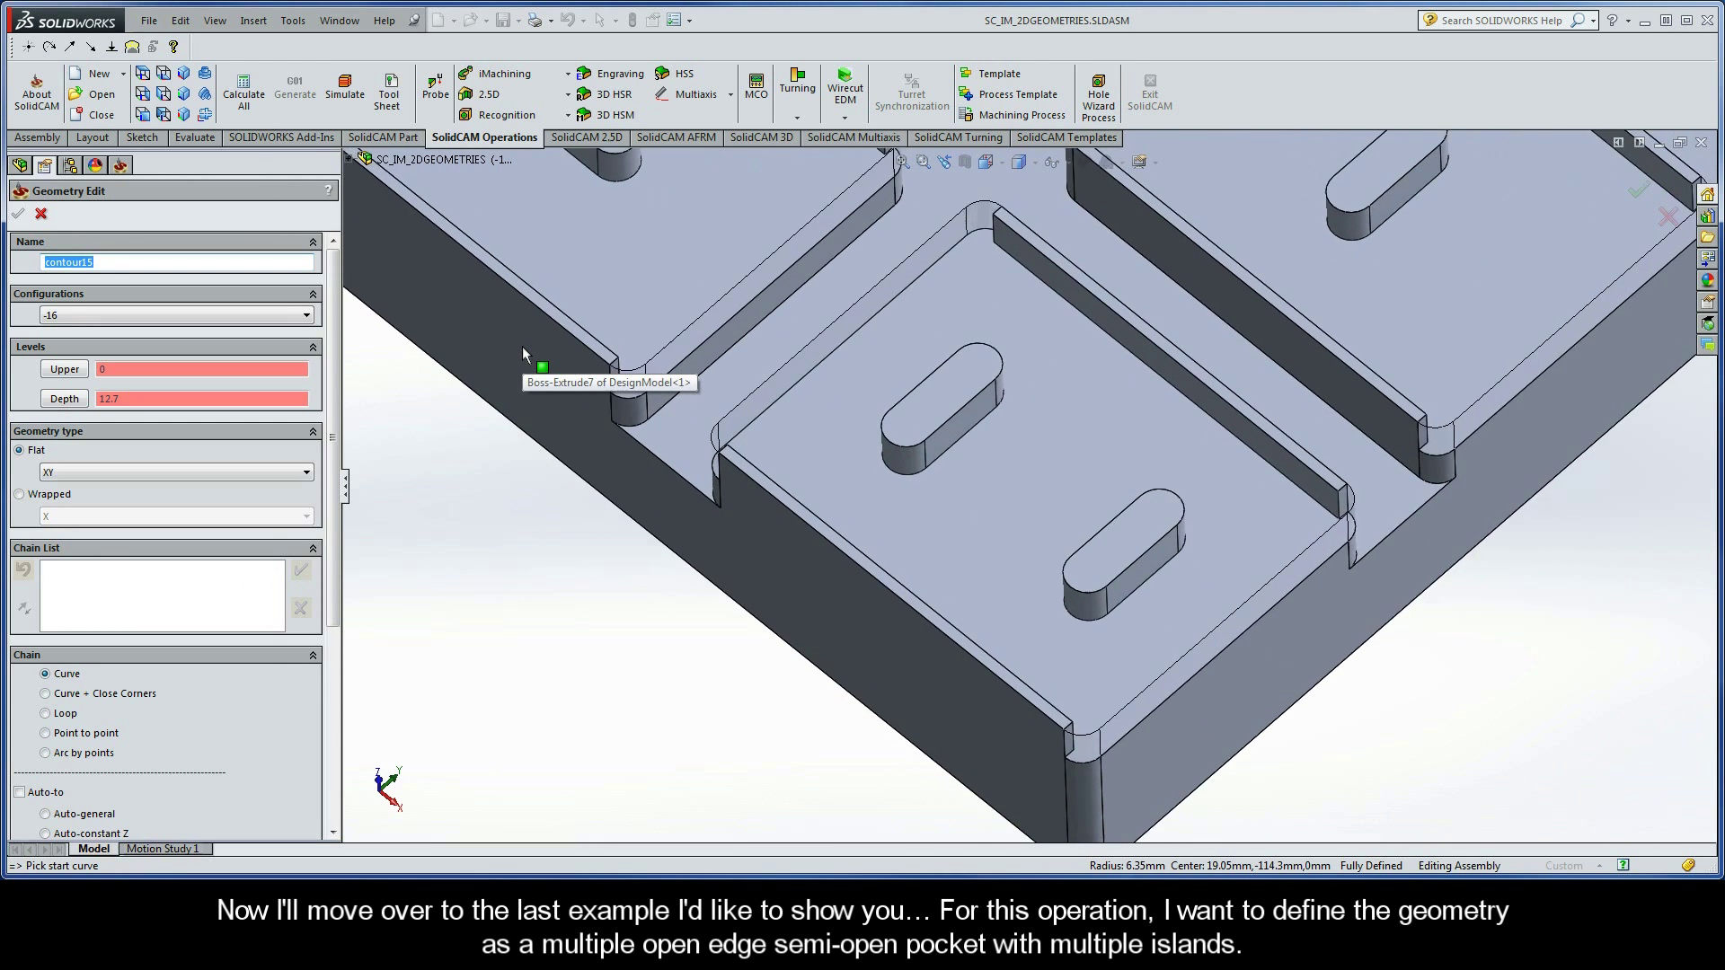
{"action": "key", "text": "ctrl+Down"}
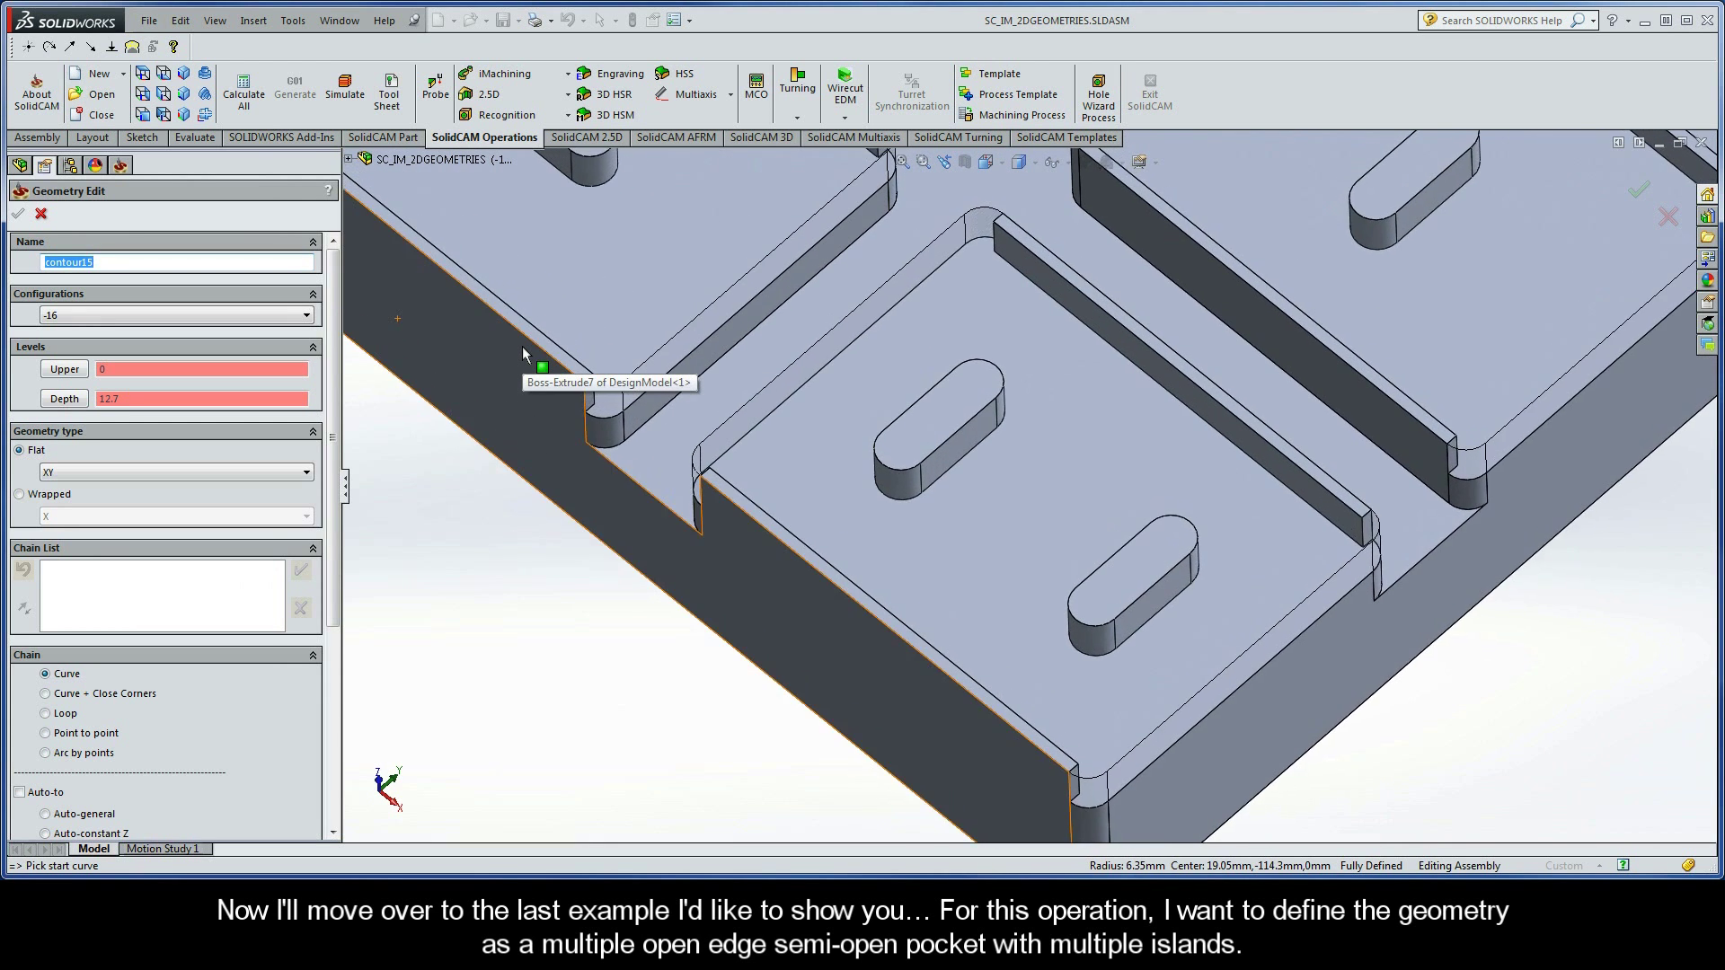
{"action": "left_click_drag", "start_coordinate": [333, 439], "coordinate": [336, 548]}
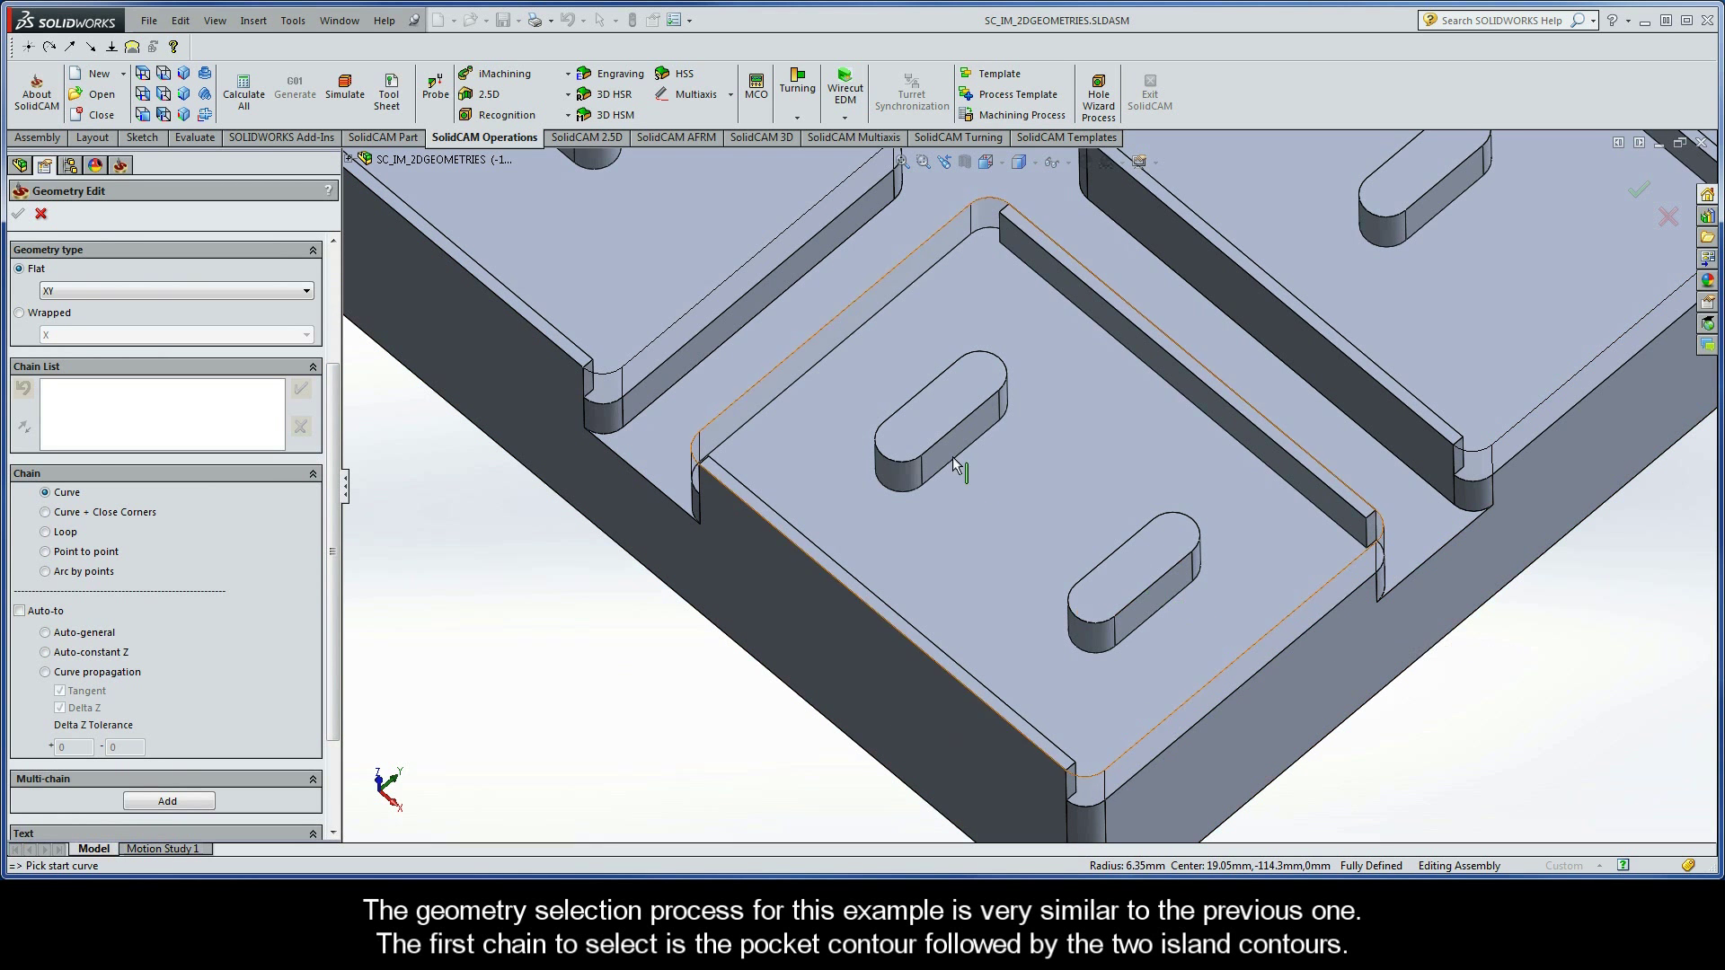
{"action": "left_click", "coordinate": [1344, 611]}
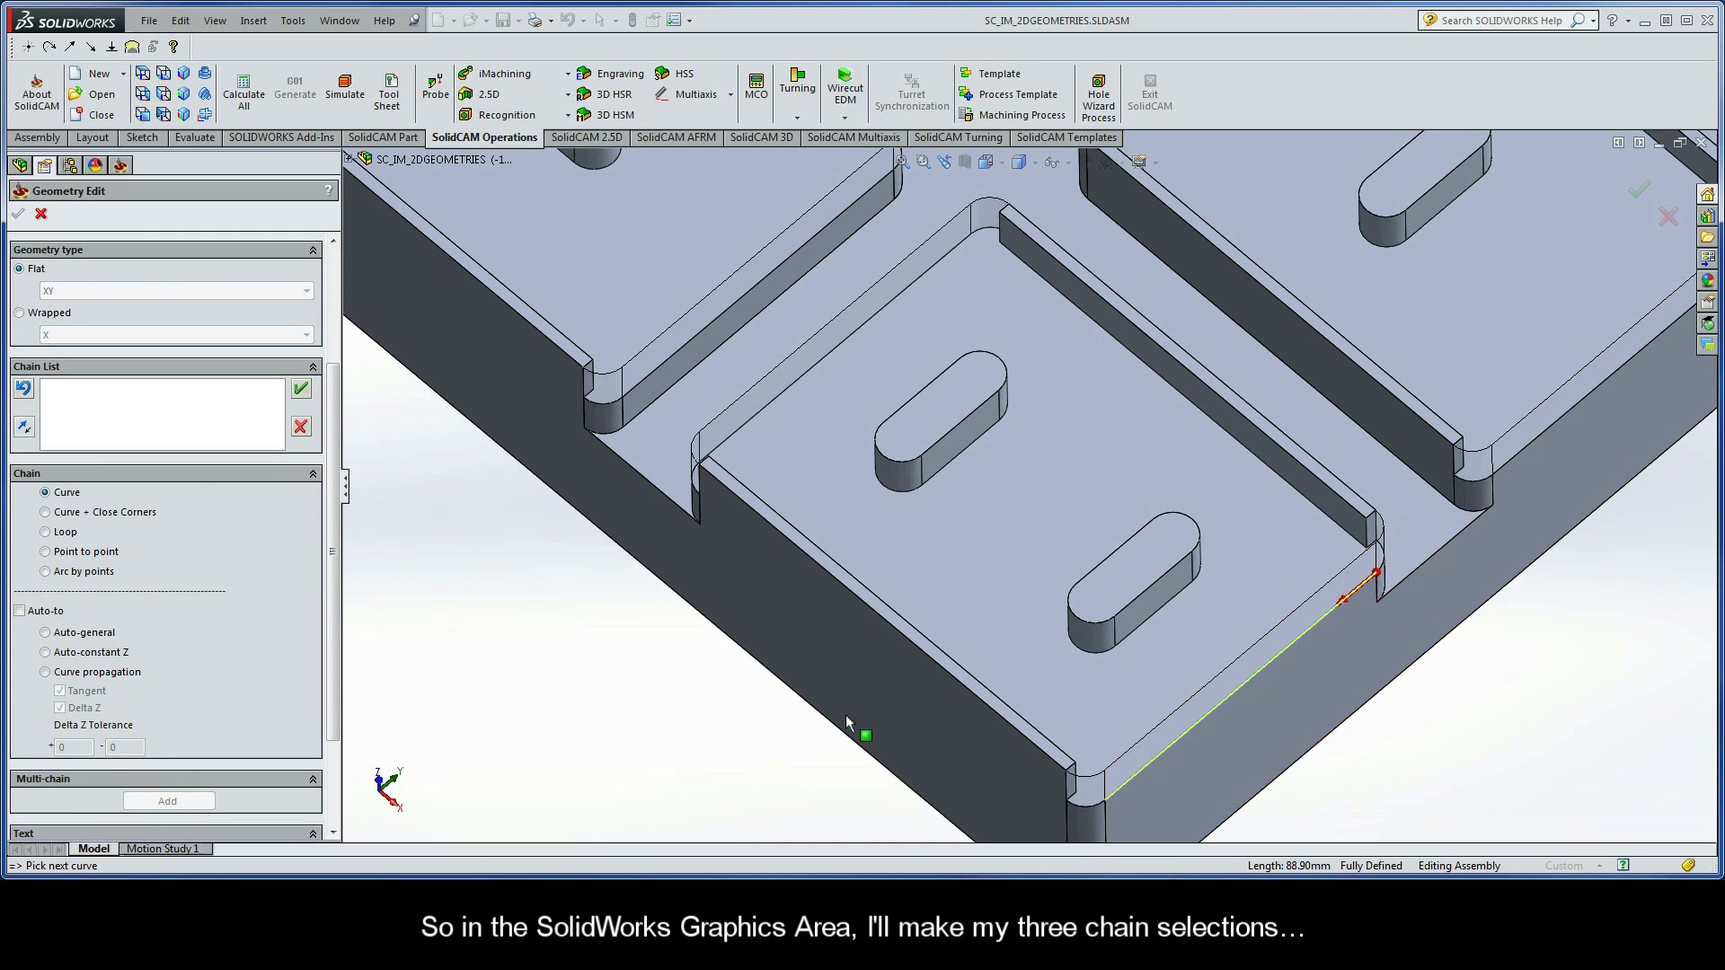
{"action": "left_click", "coordinate": [63, 653]}
{"action": "left_click", "coordinate": [449, 534]}
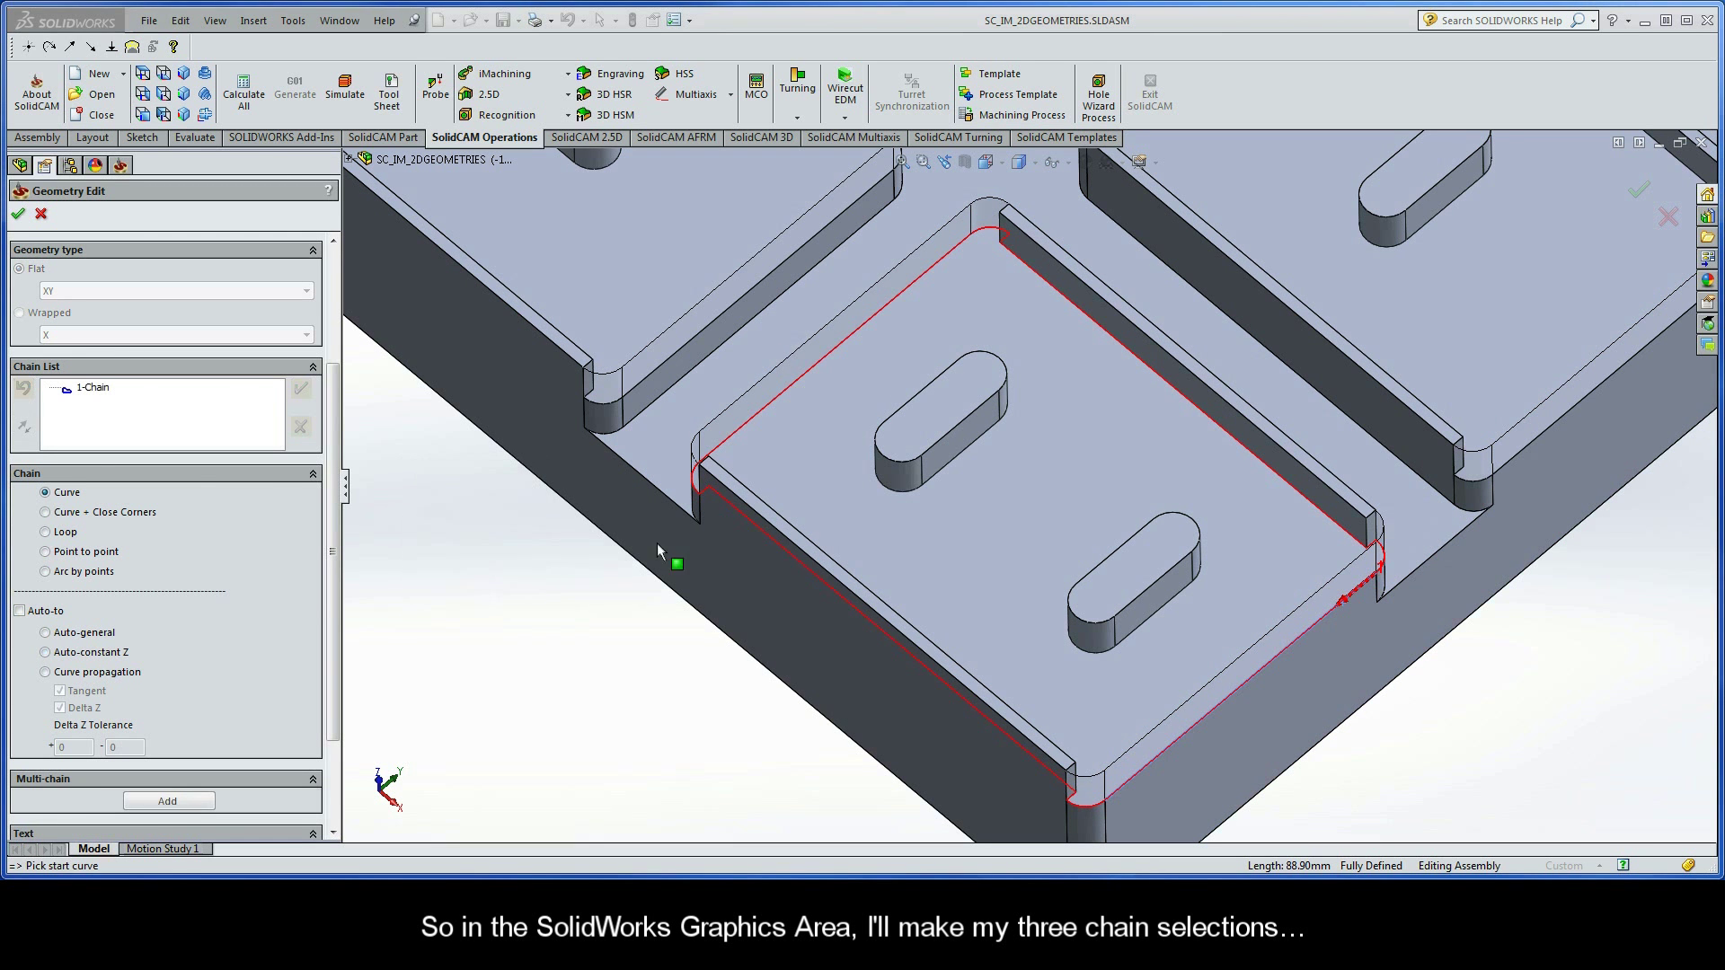
- Add the lower contours of the pocket's two islands as the second and third chains, using Auto-constant Z
{"action": "left_click", "coordinate": [959, 454]}
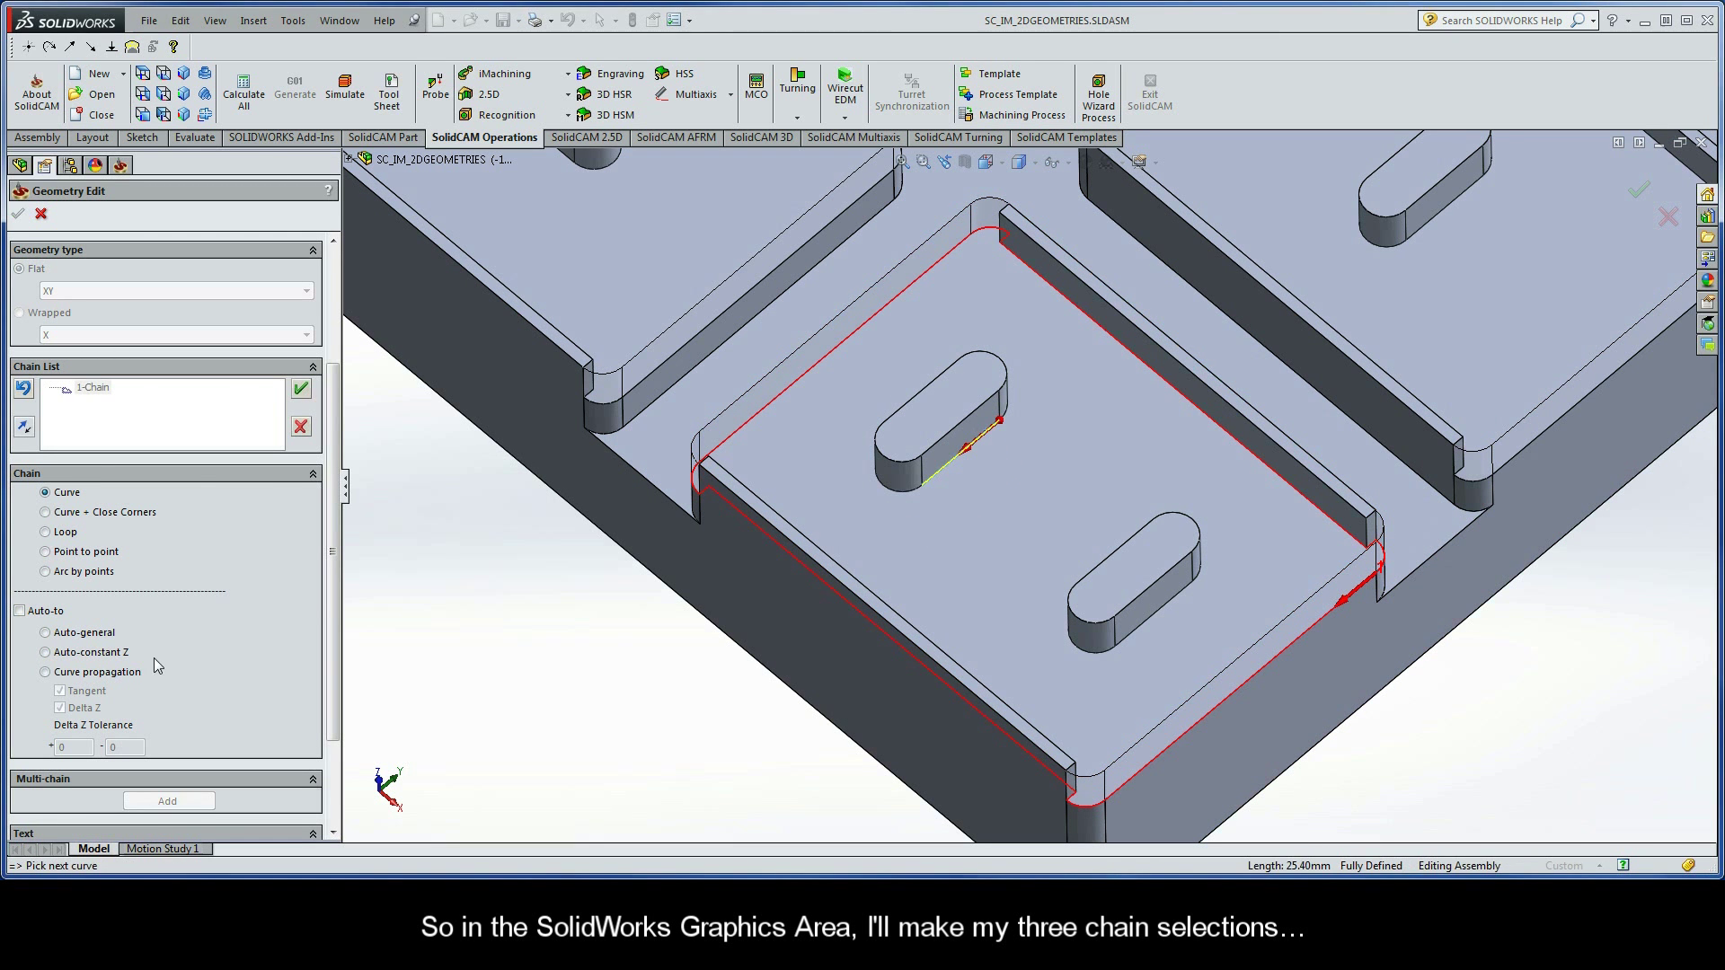
{"action": "left_click", "coordinate": [103, 653]}
{"action": "left_click", "coordinate": [449, 534]}
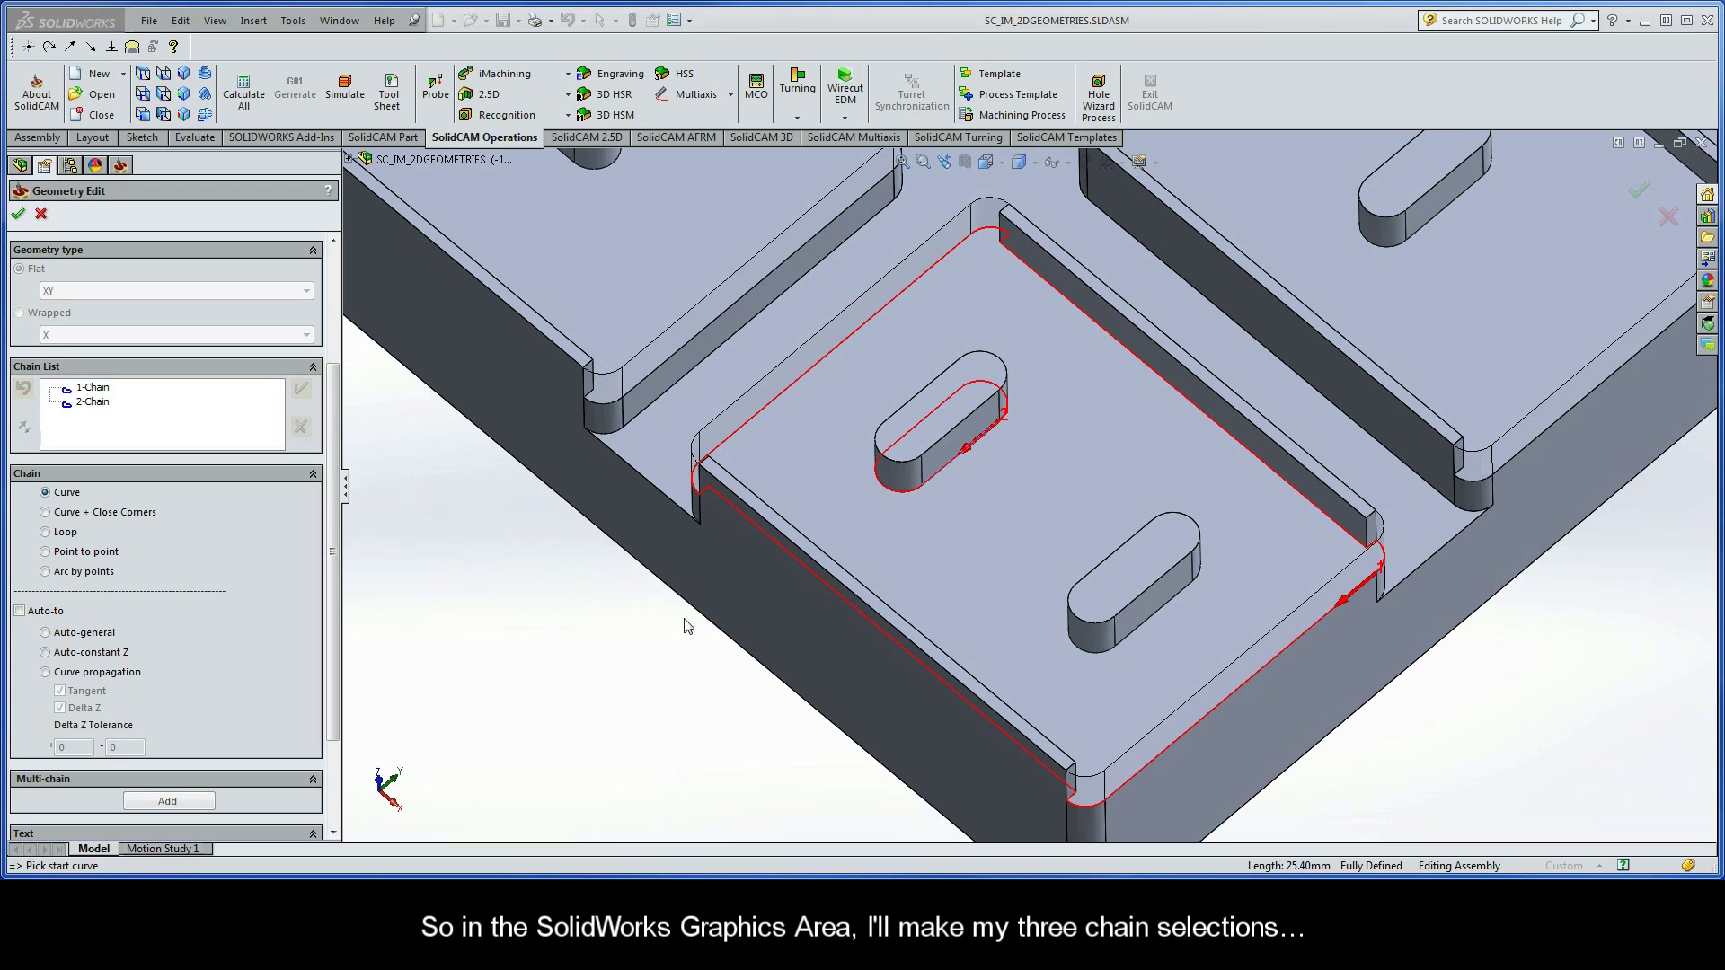
{"action": "left_click", "coordinate": [1173, 595]}
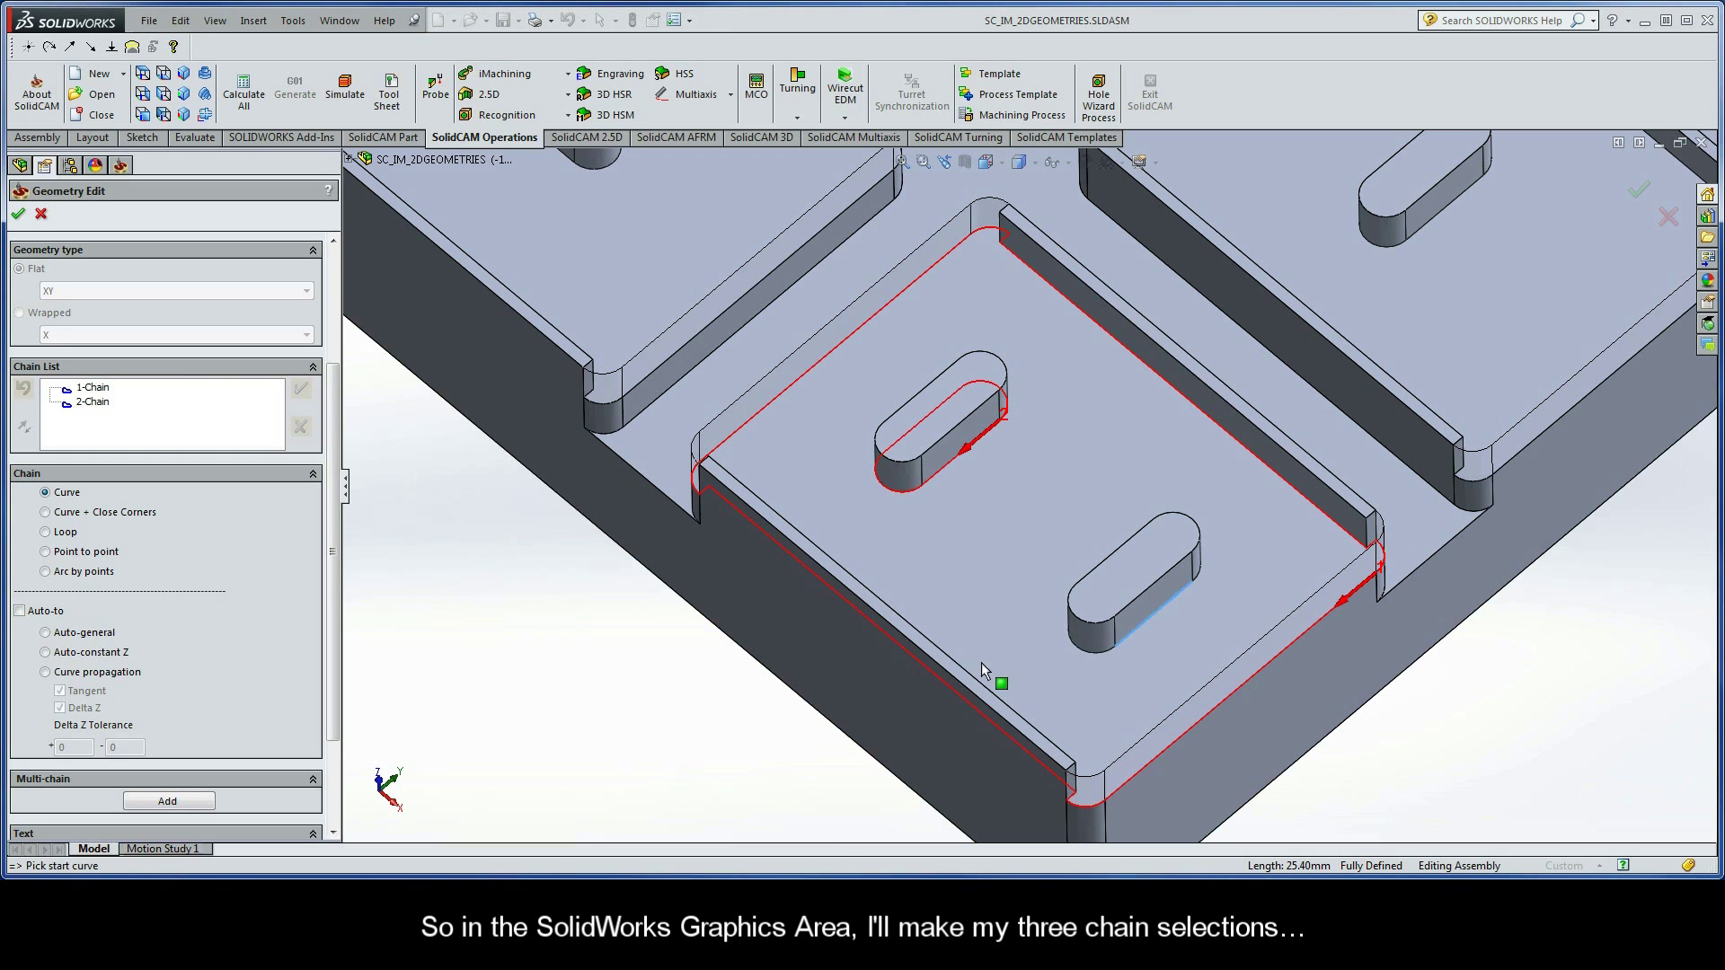
{"action": "left_click", "coordinate": [86, 652]}
{"action": "left_click", "coordinate": [450, 535]}
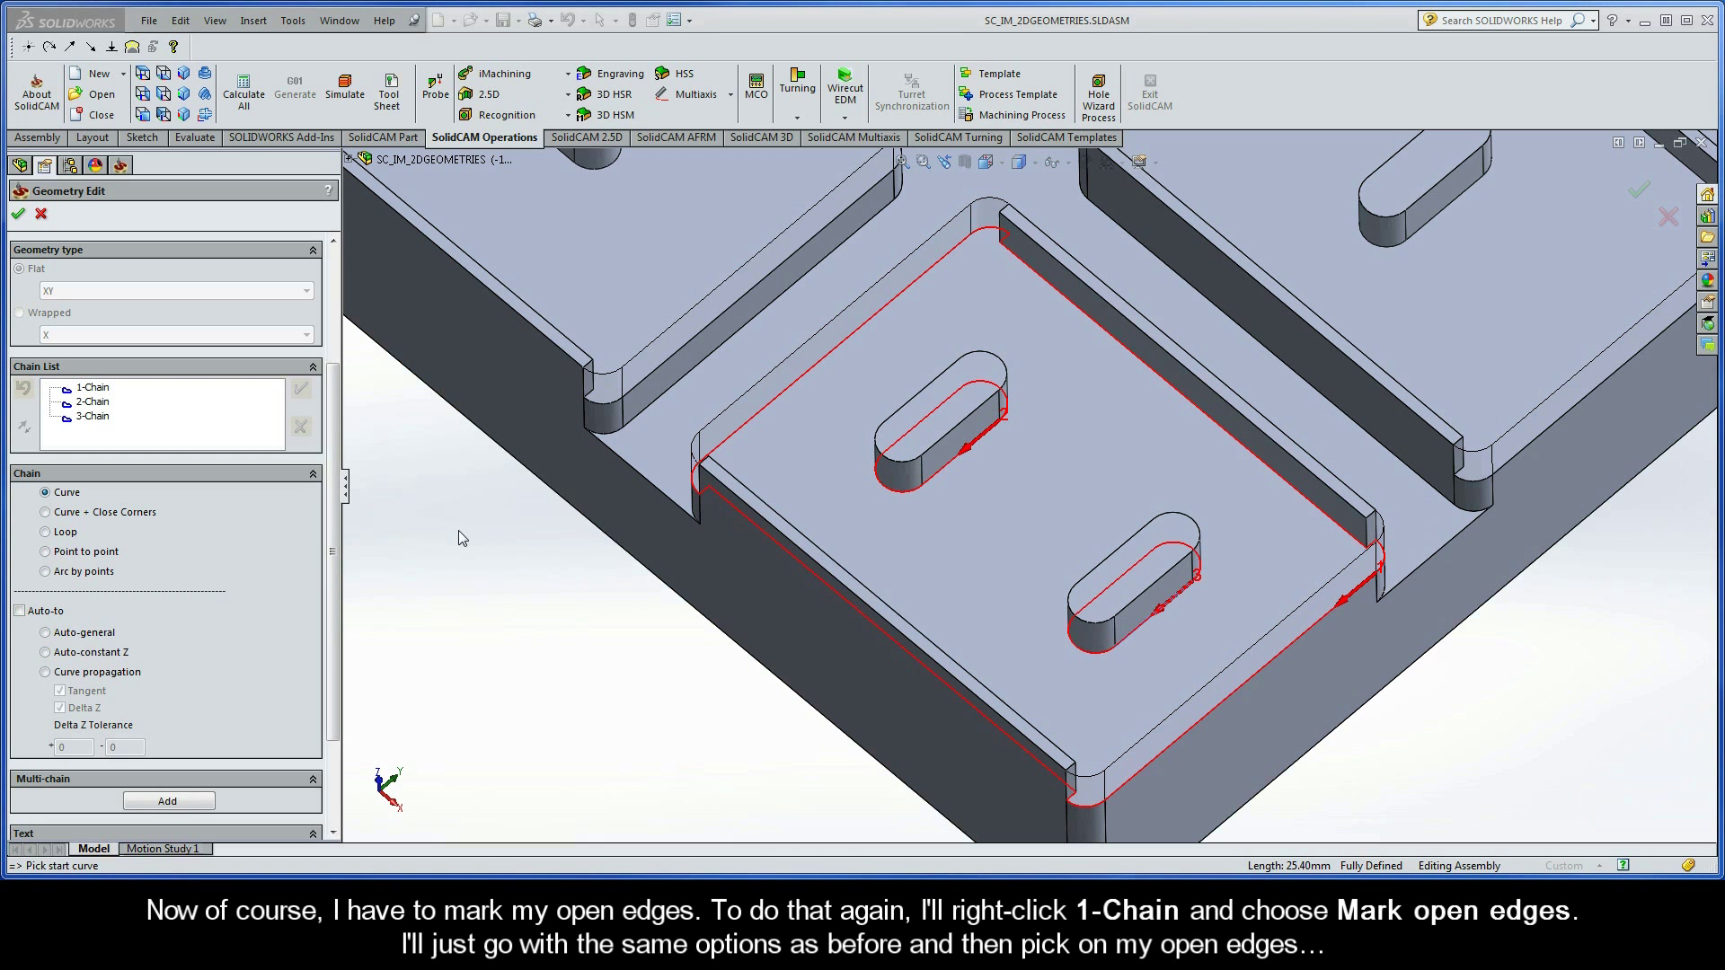
- Mark the two open sides of the two-island pocket's 1-Chain as open using From/To entities, and confirm the geometry
{"action": "right_click", "coordinate": [100, 391]}
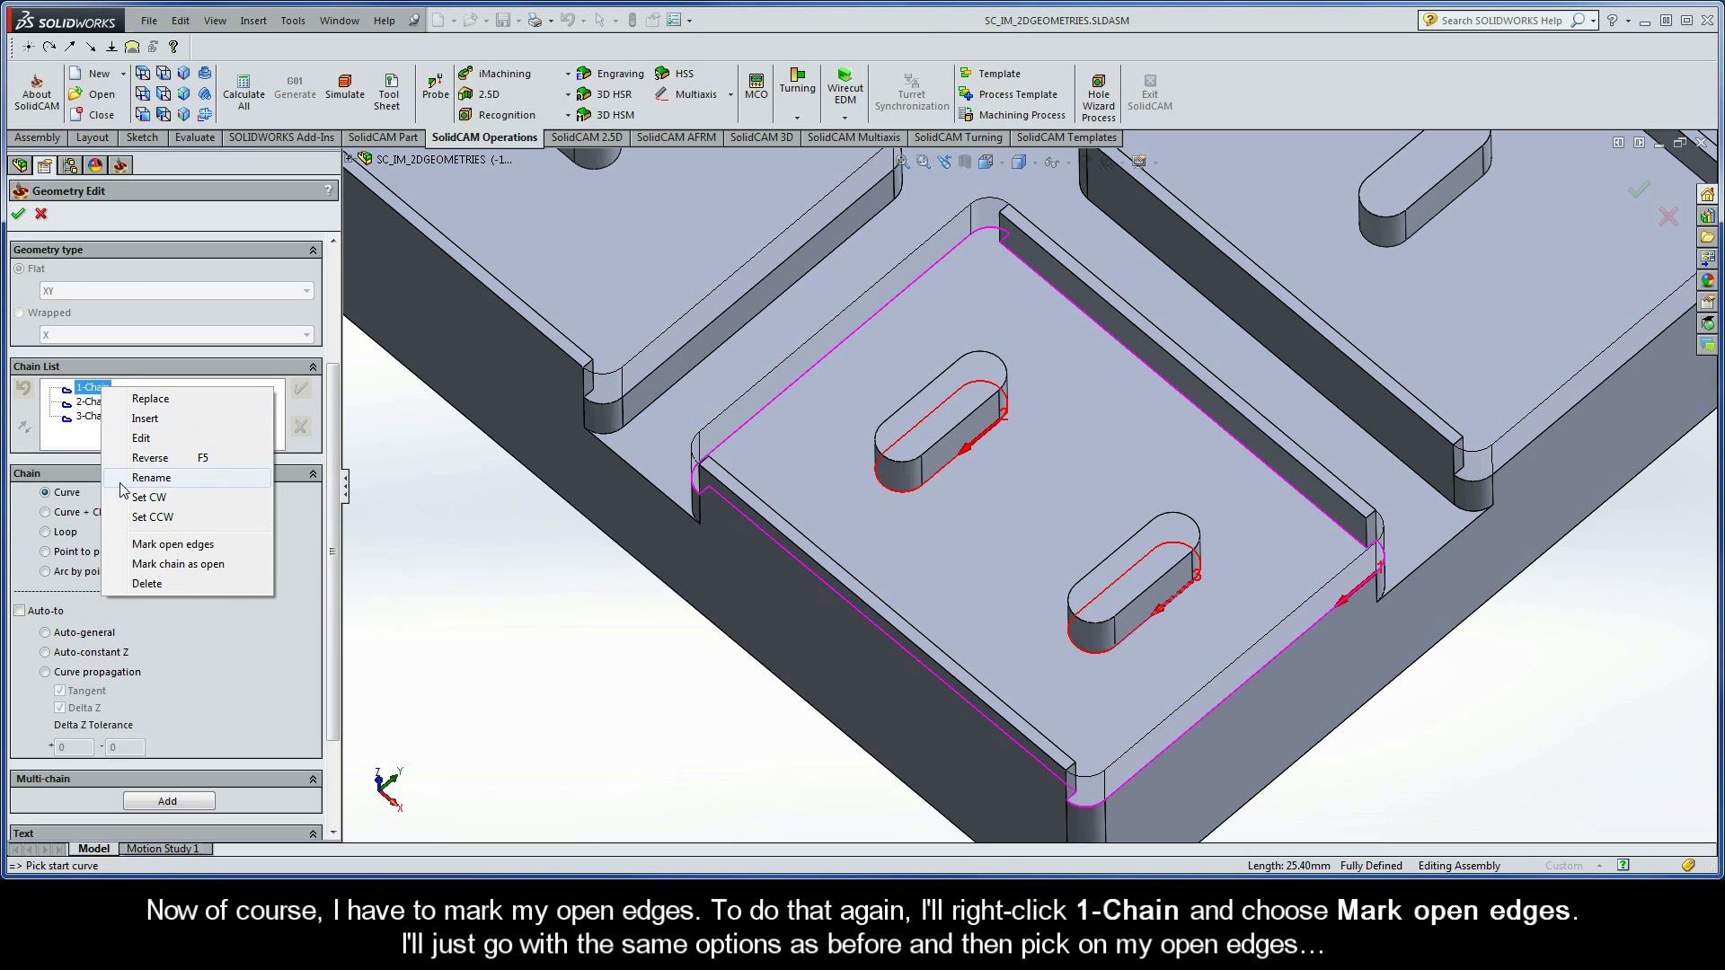
{"action": "left_click", "coordinate": [117, 544]}
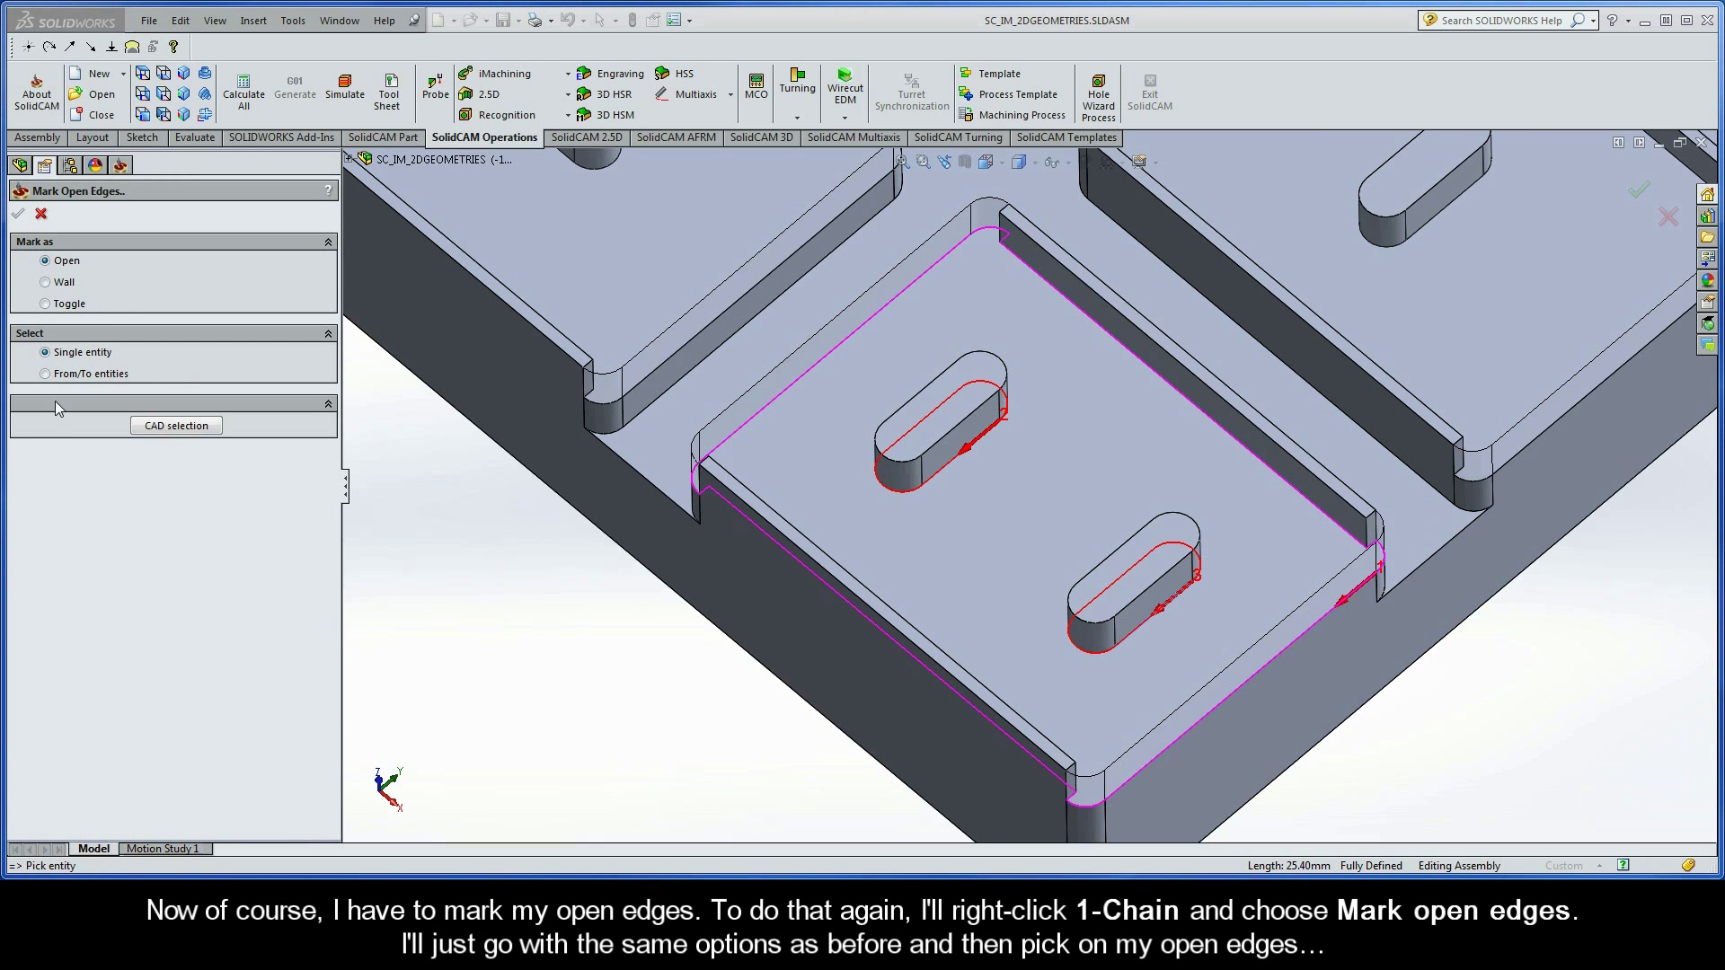
{"action": "left_click", "coordinate": [44, 375]}
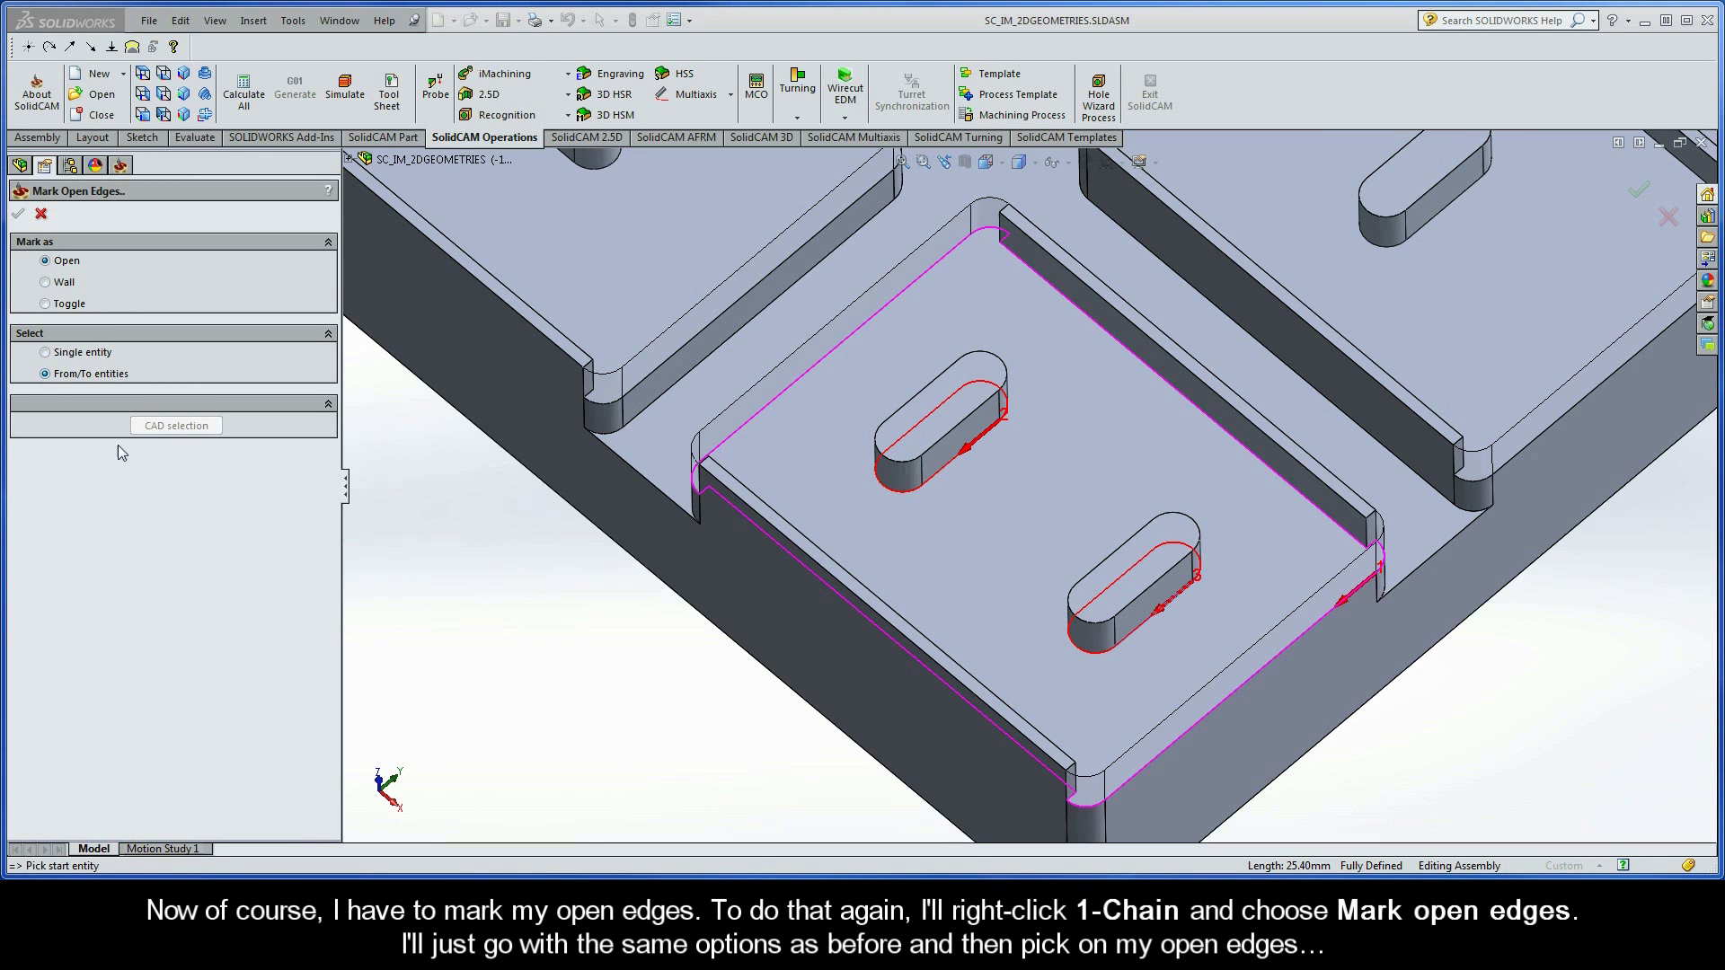
{"action": "left_click", "coordinate": [1382, 557]}
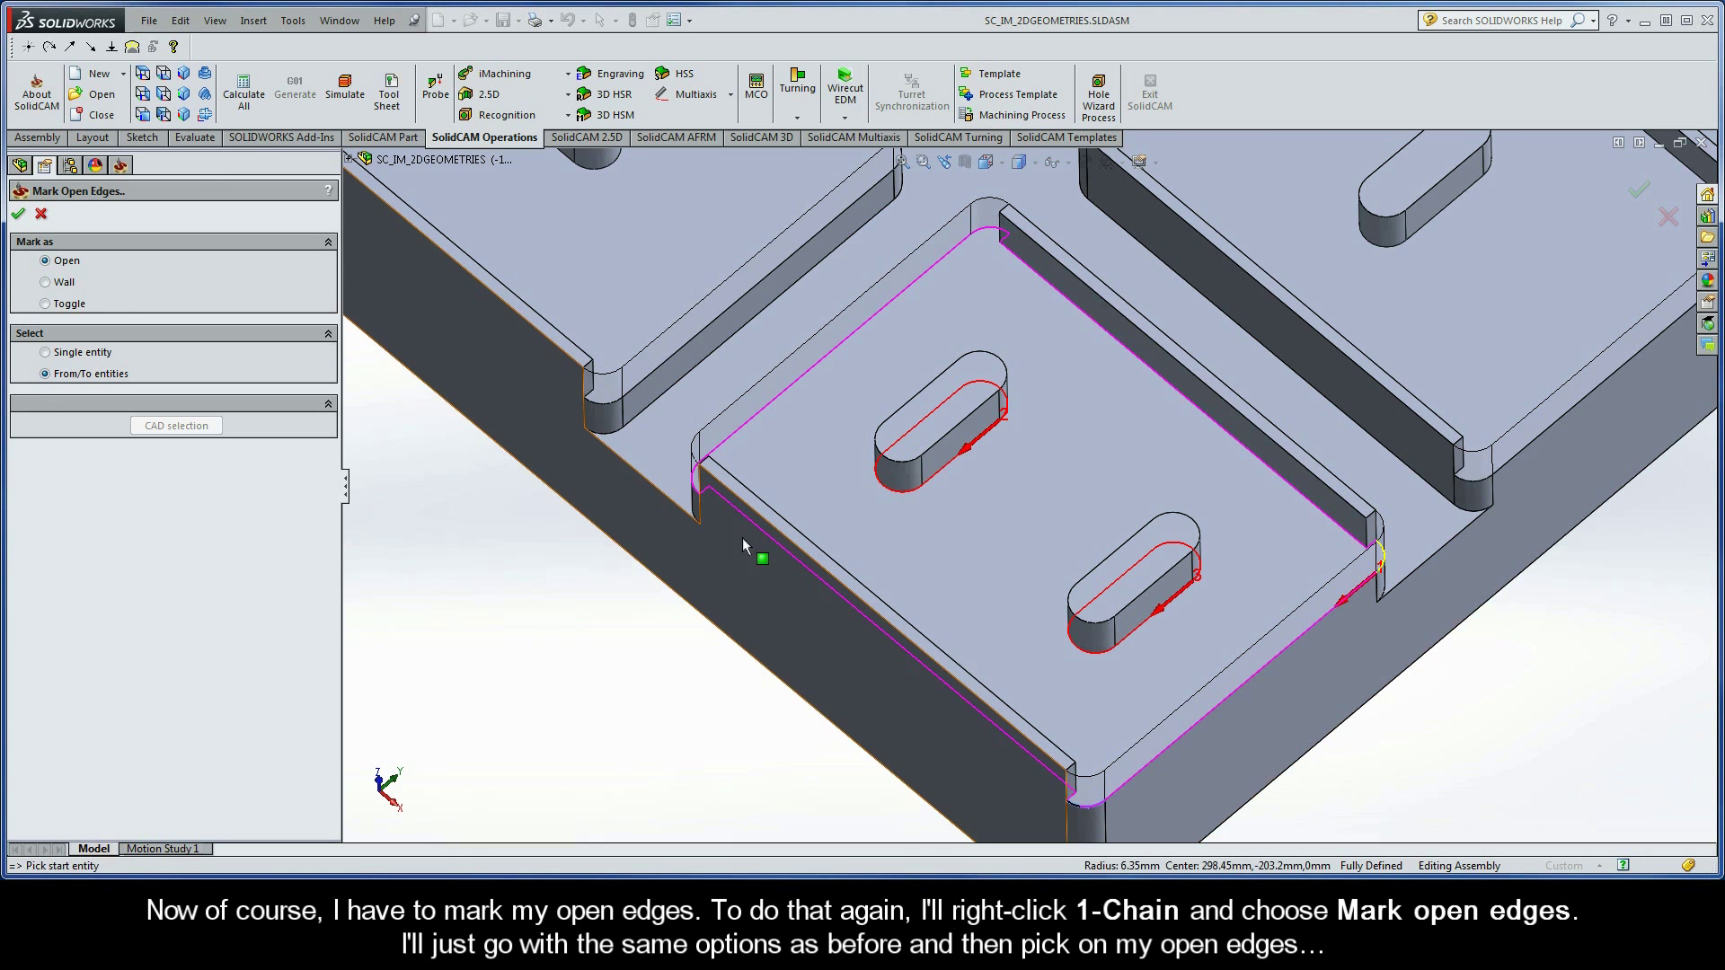
{"action": "left_click", "coordinate": [696, 478]}
{"action": "left_click", "coordinate": [997, 233]}
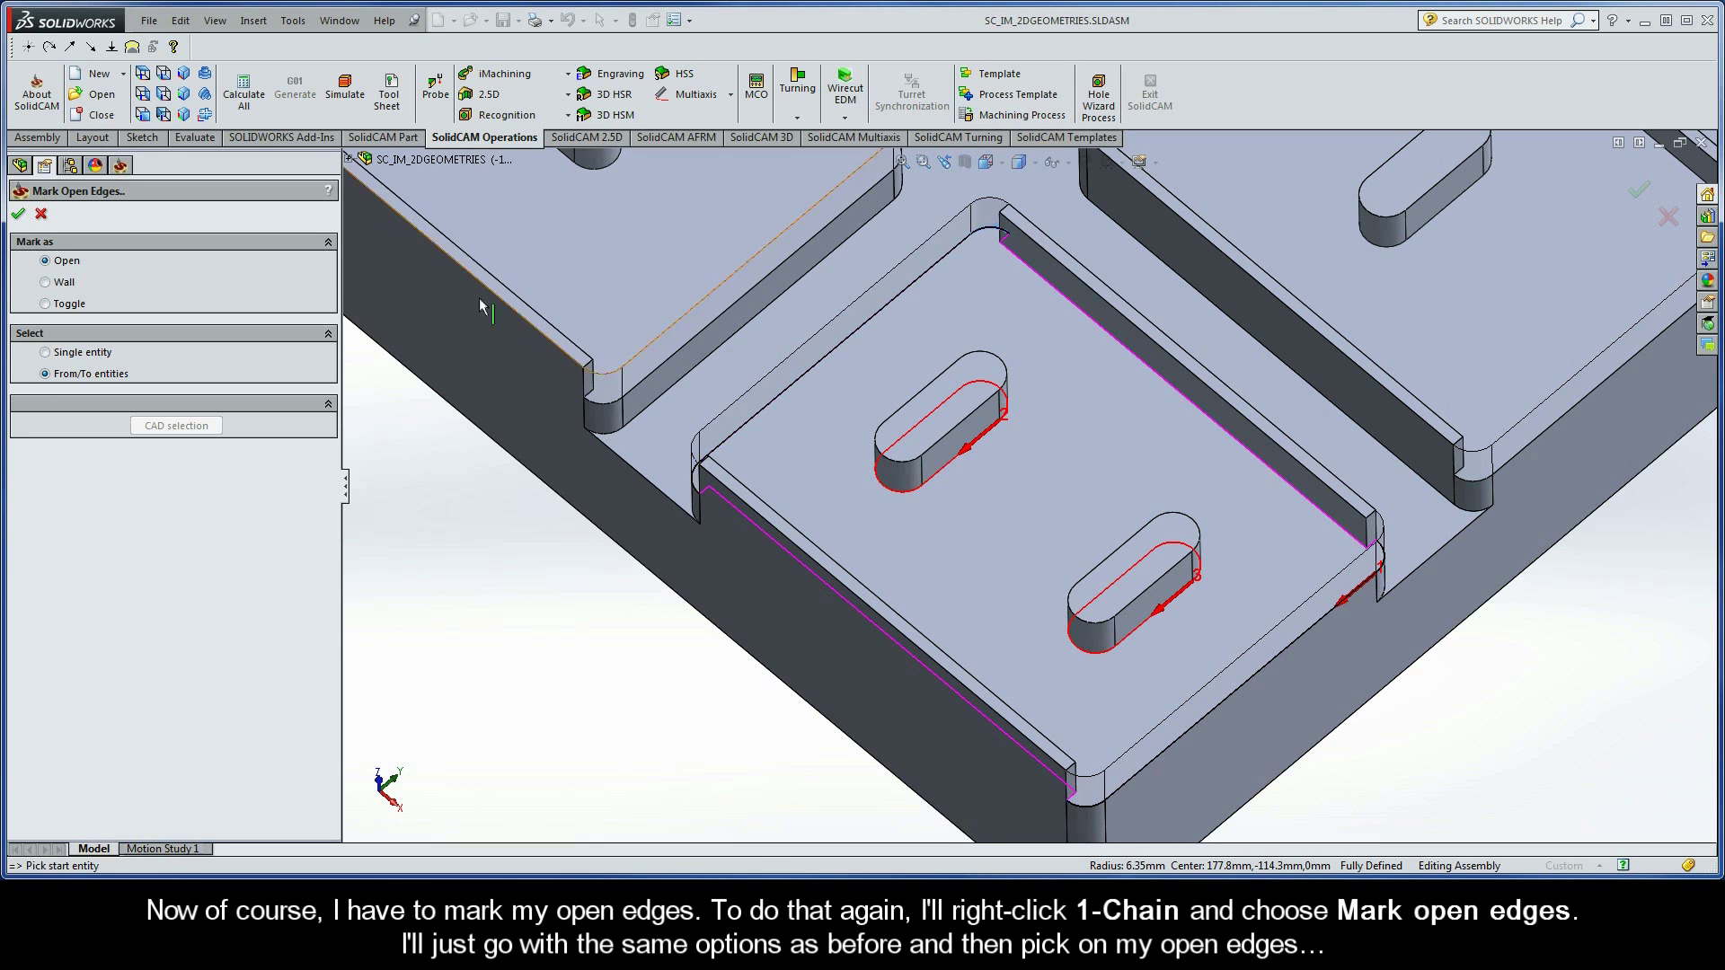
{"action": "left_click", "coordinate": [18, 216]}
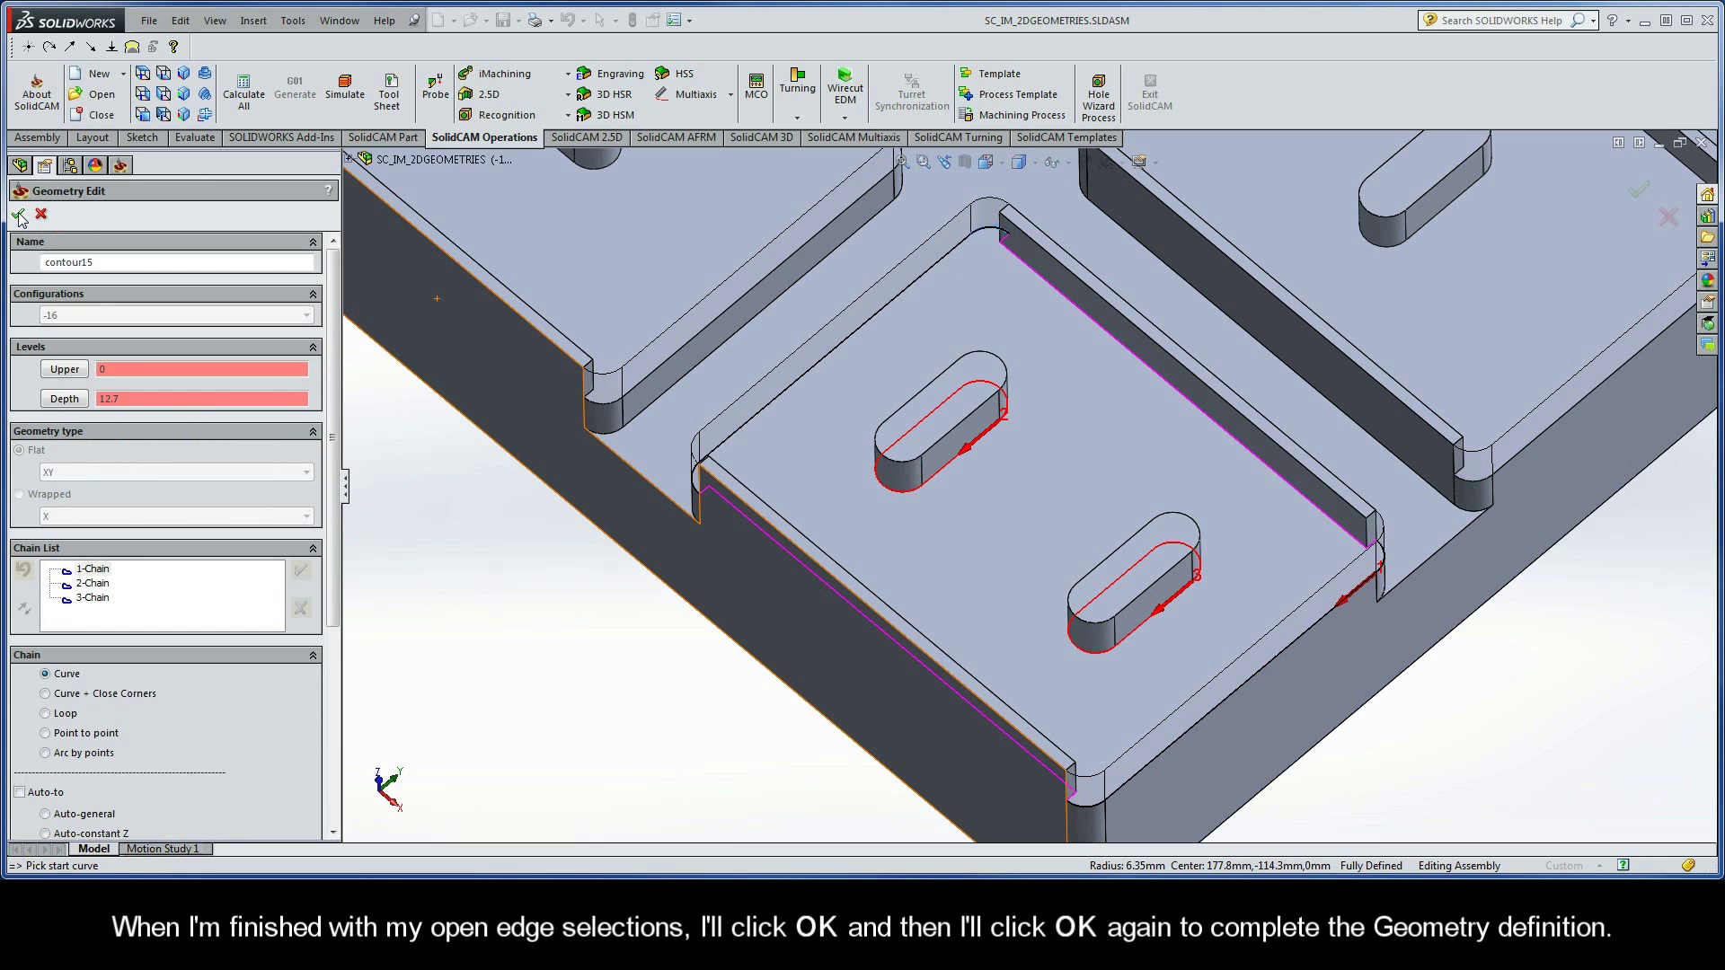
{"action": "left_click", "coordinate": [19, 215]}
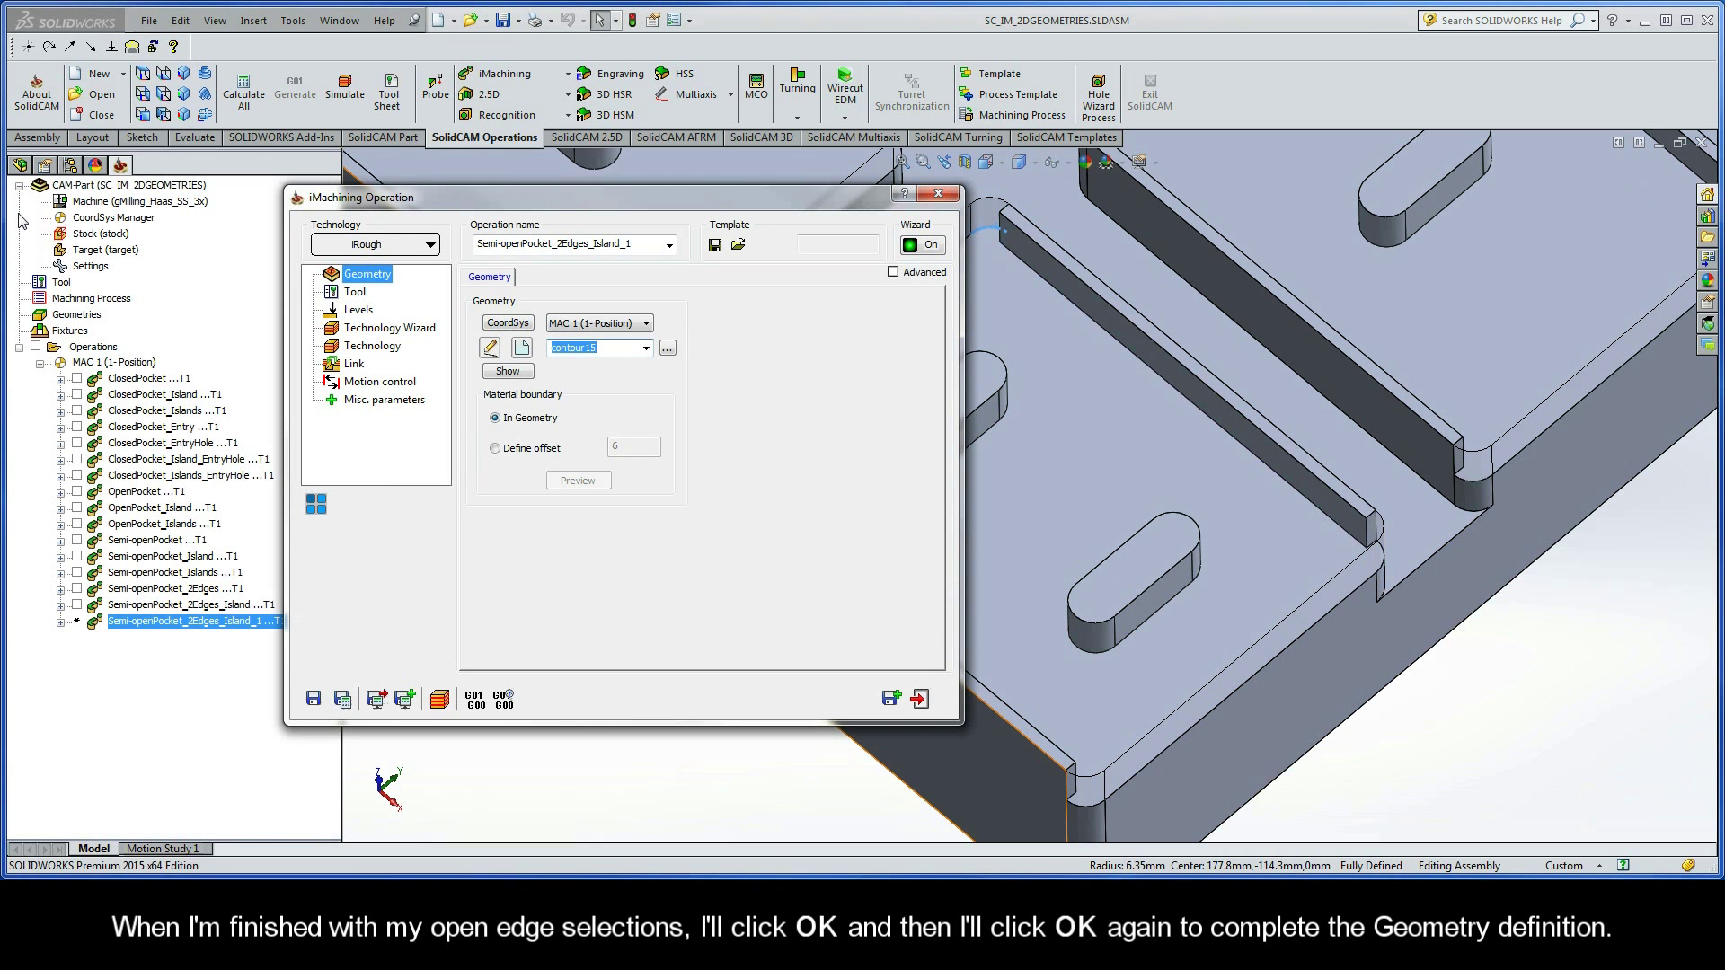
- Name the operation Semi-openPocket_2Edges_Islands, and save and calculate it
{"action": "left_click", "coordinate": [643, 247]}
{"action": "left_click", "coordinate": [641, 244]}
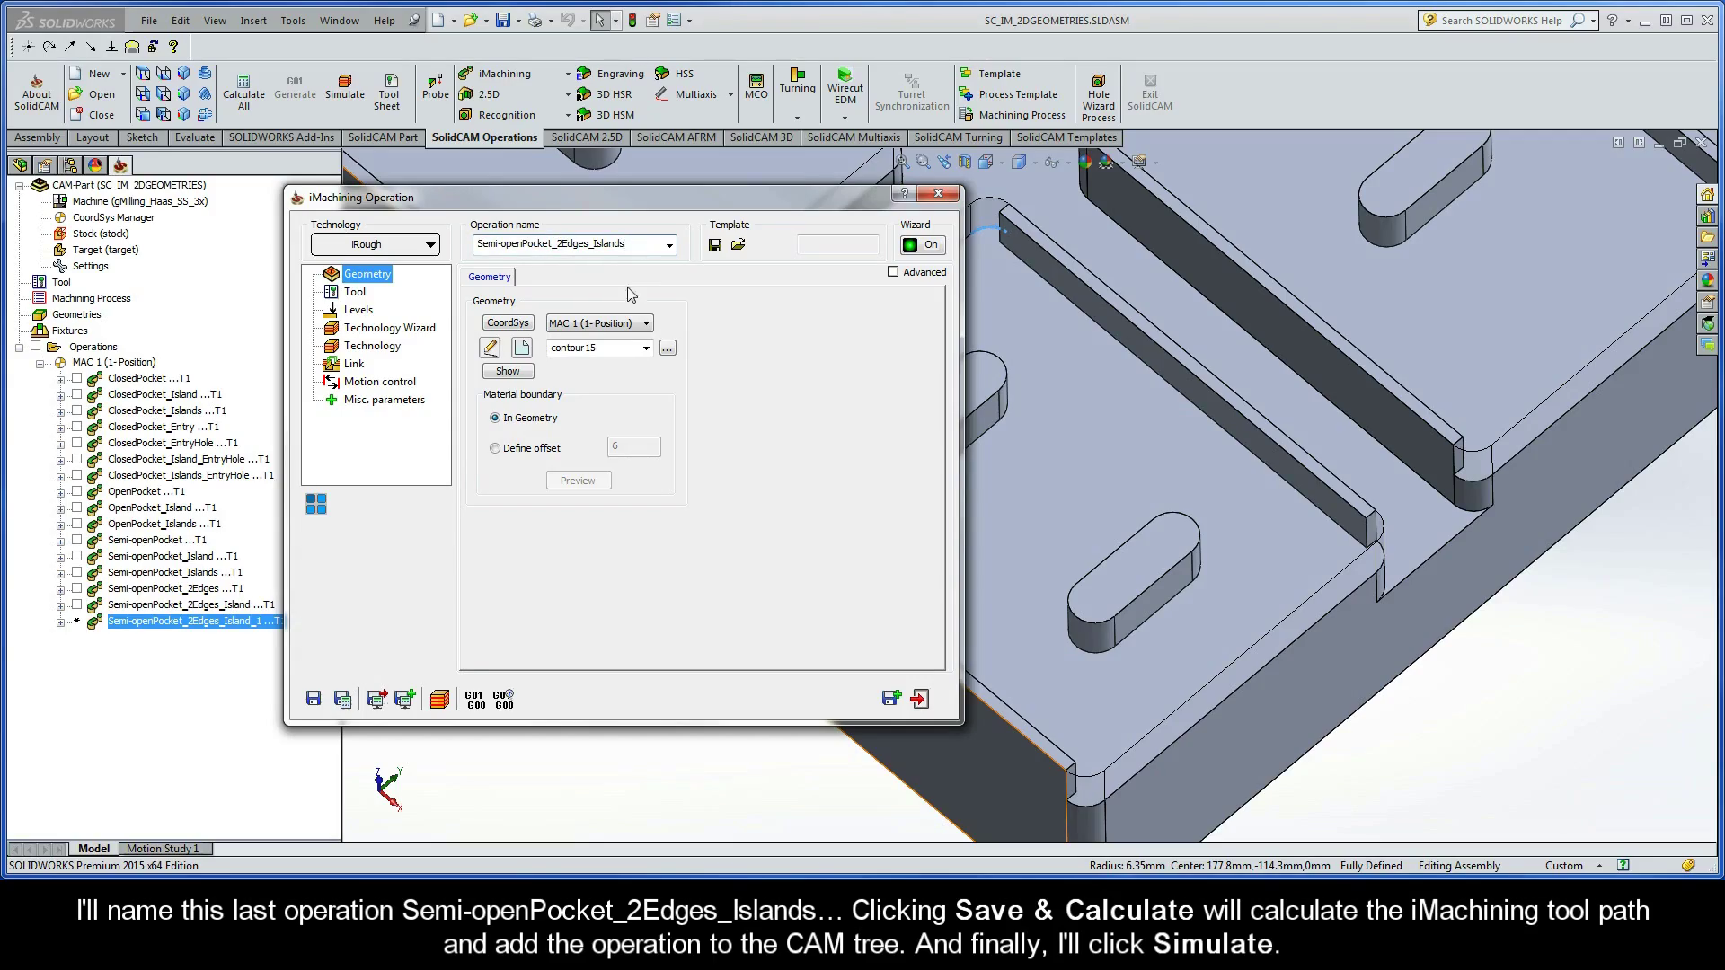
{"action": "left_click", "coordinate": [343, 699]}
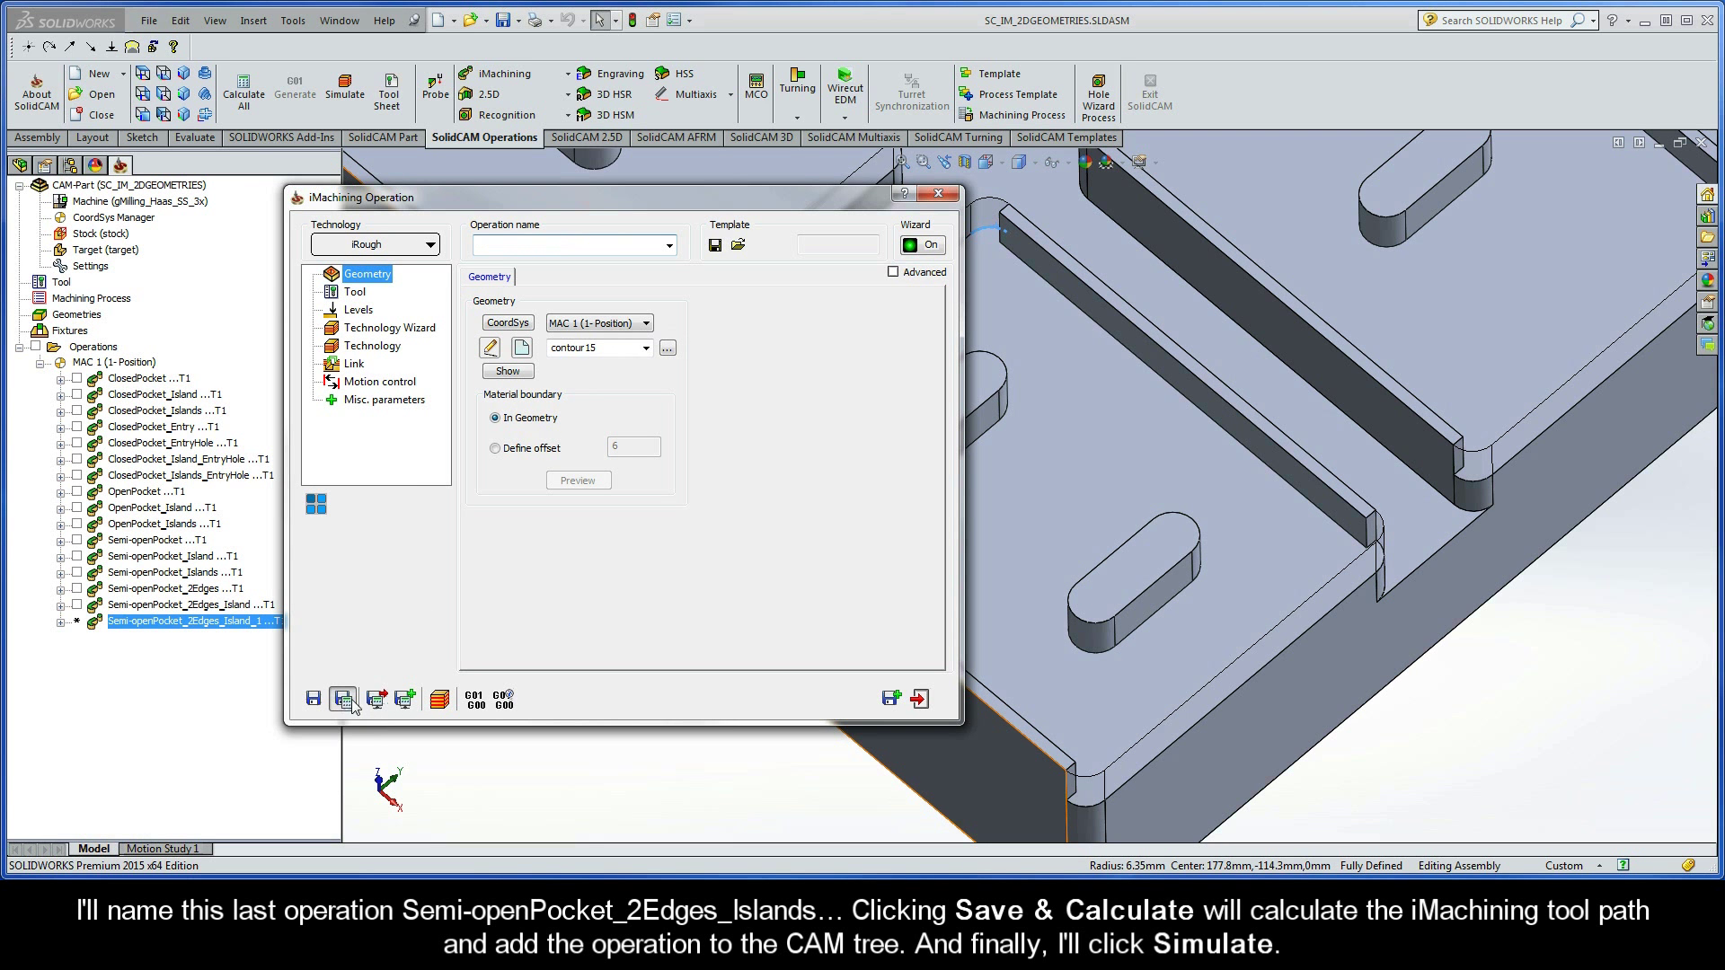
- Simulate the Semi-openPocket_2Edges_Islands tool path in Host CAD mode, starting at reduced speed and raising the speed during playback
{"action": "left_click", "coordinate": [440, 700]}
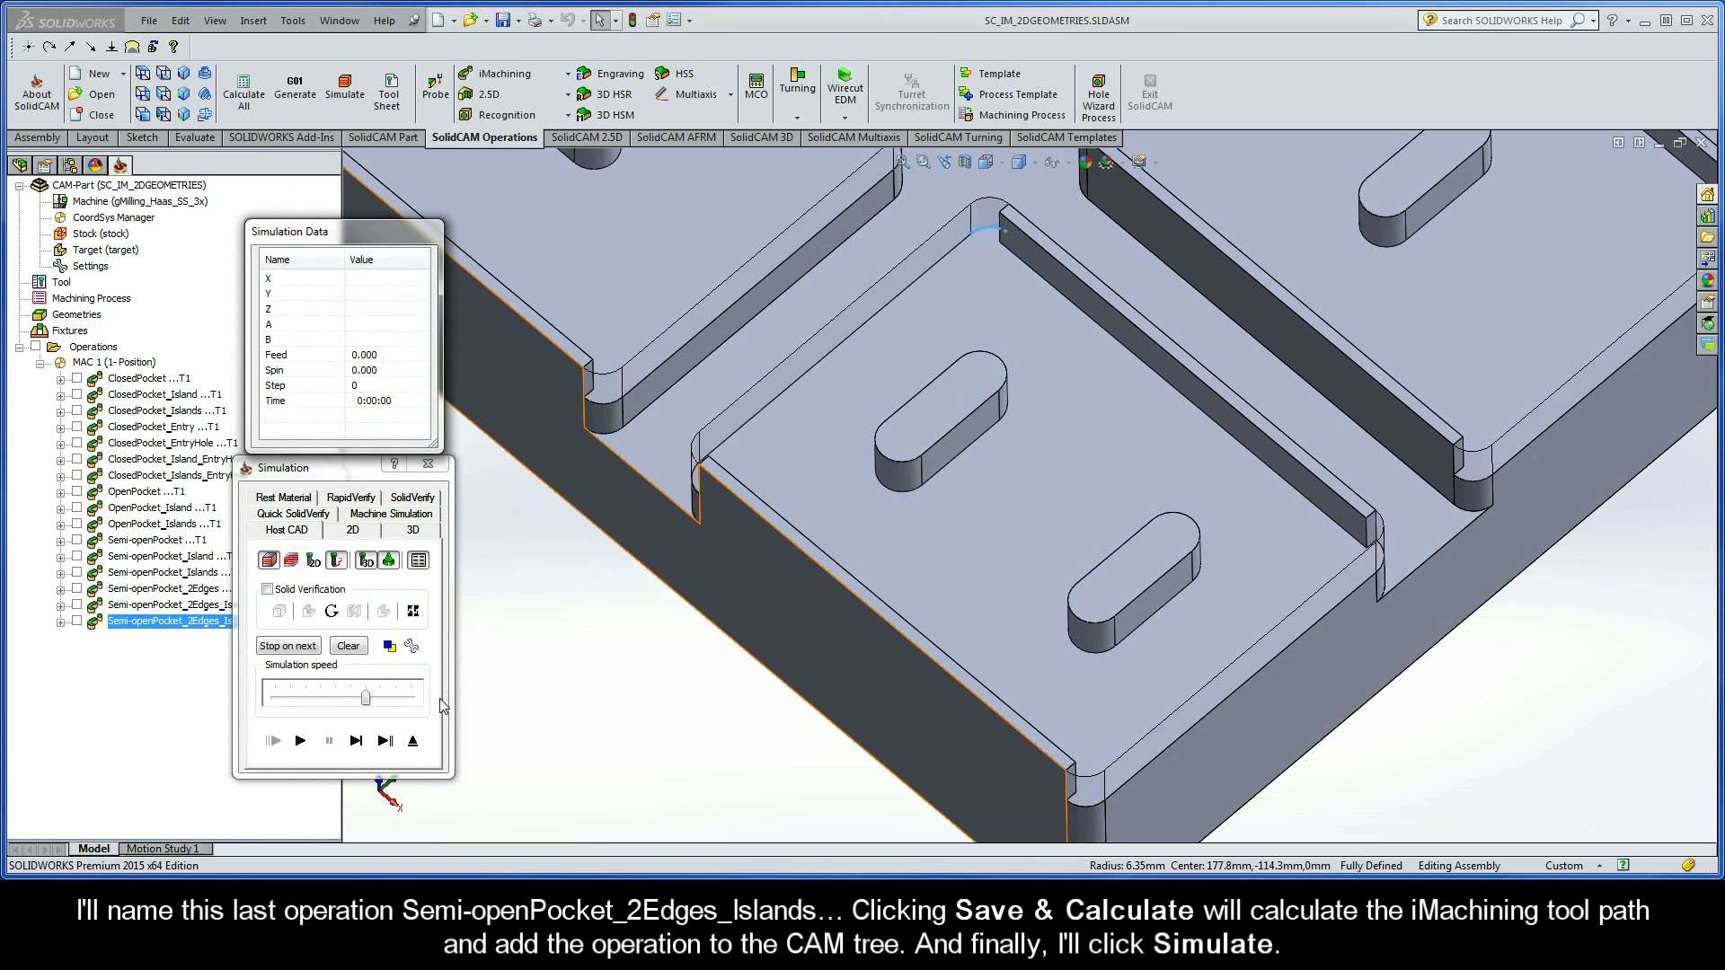
{"action": "left_click_drag", "start_coordinate": [371, 697], "coordinate": [339, 697]}
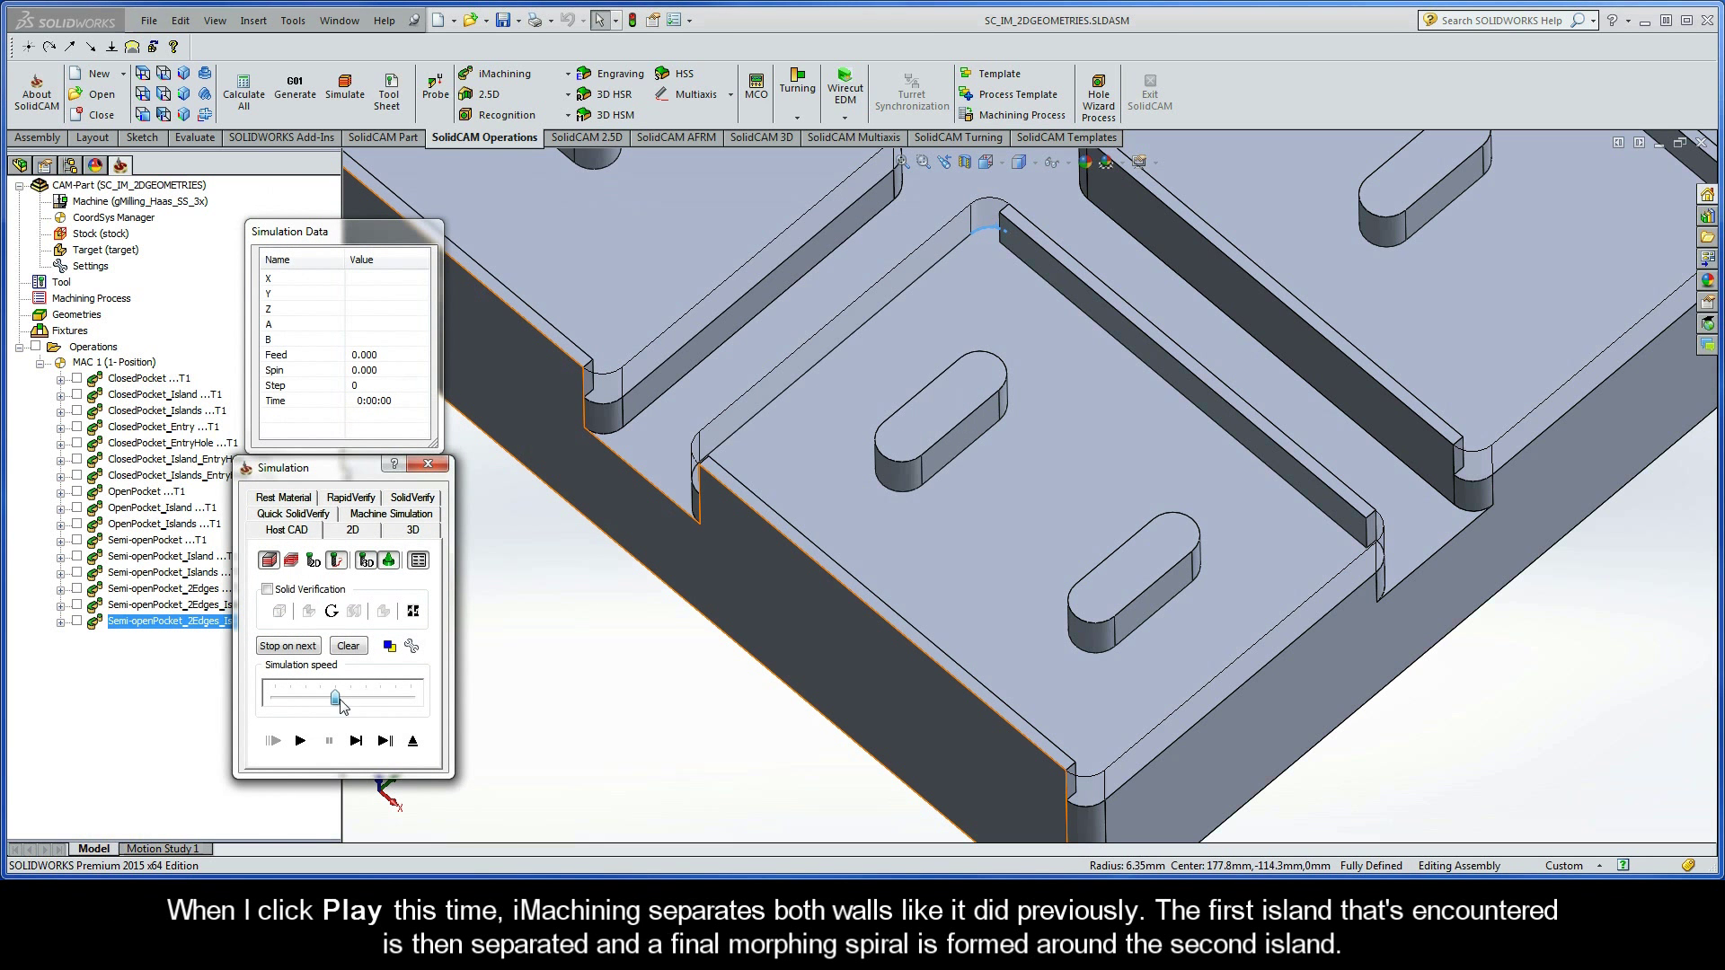
{"action": "left_click", "coordinate": [301, 740]}
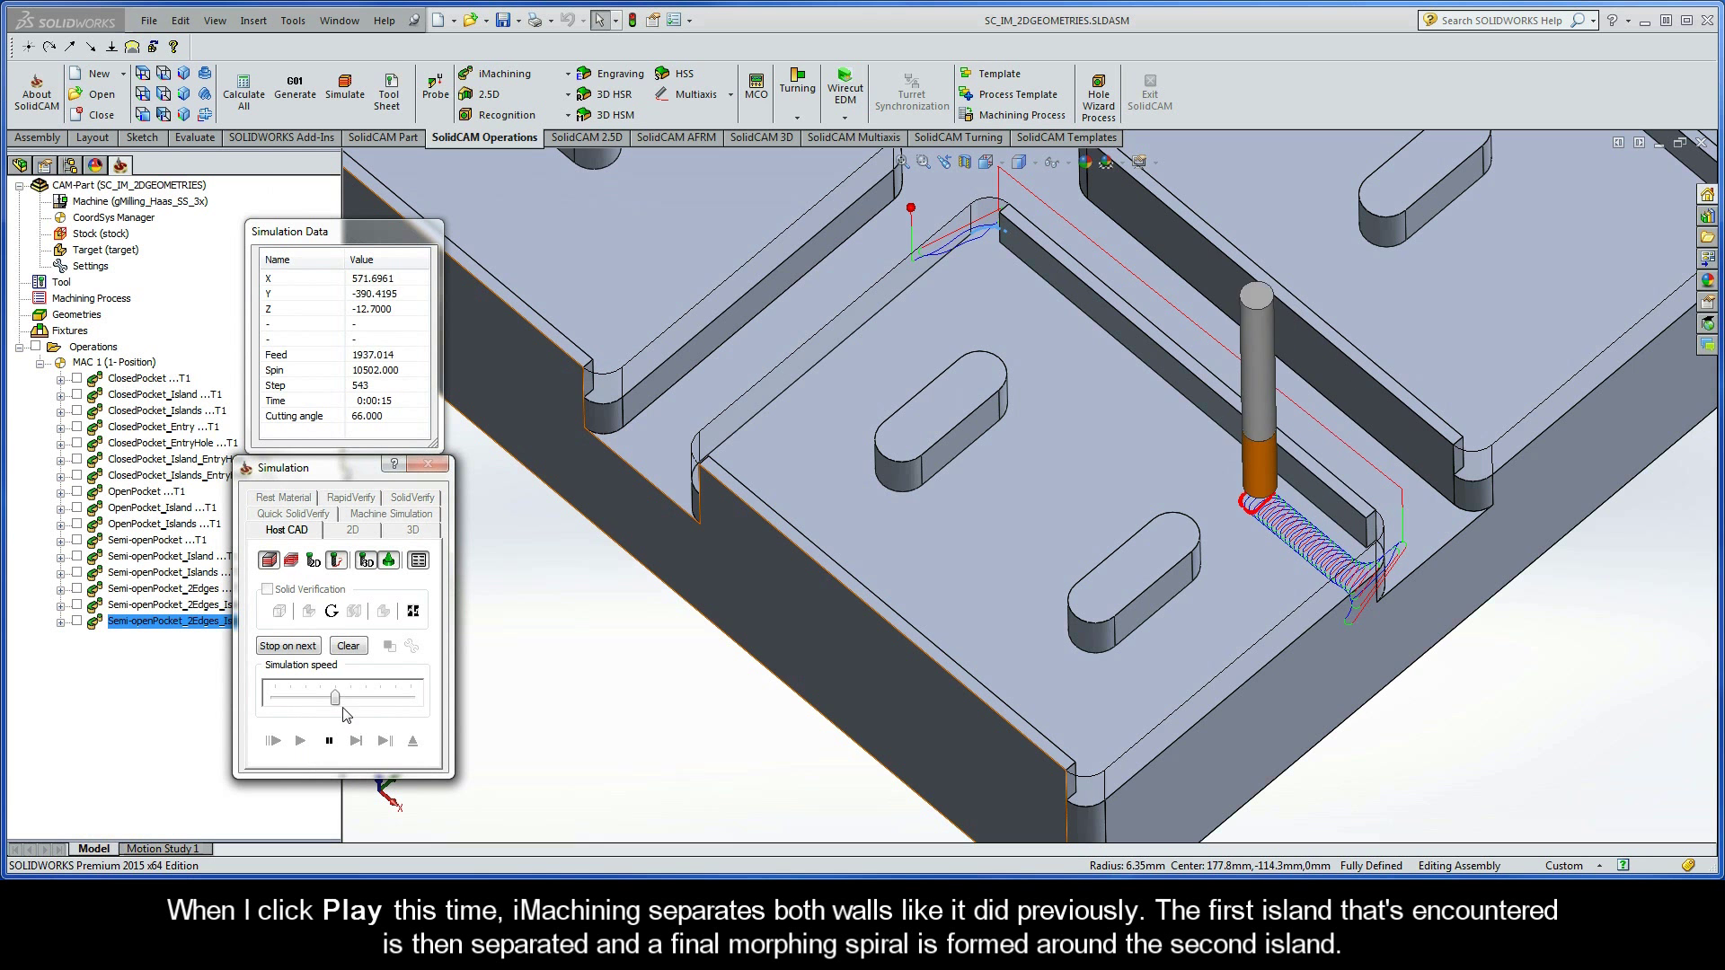
{"action": "left_click_drag", "start_coordinate": [336, 701], "coordinate": [368, 702]}
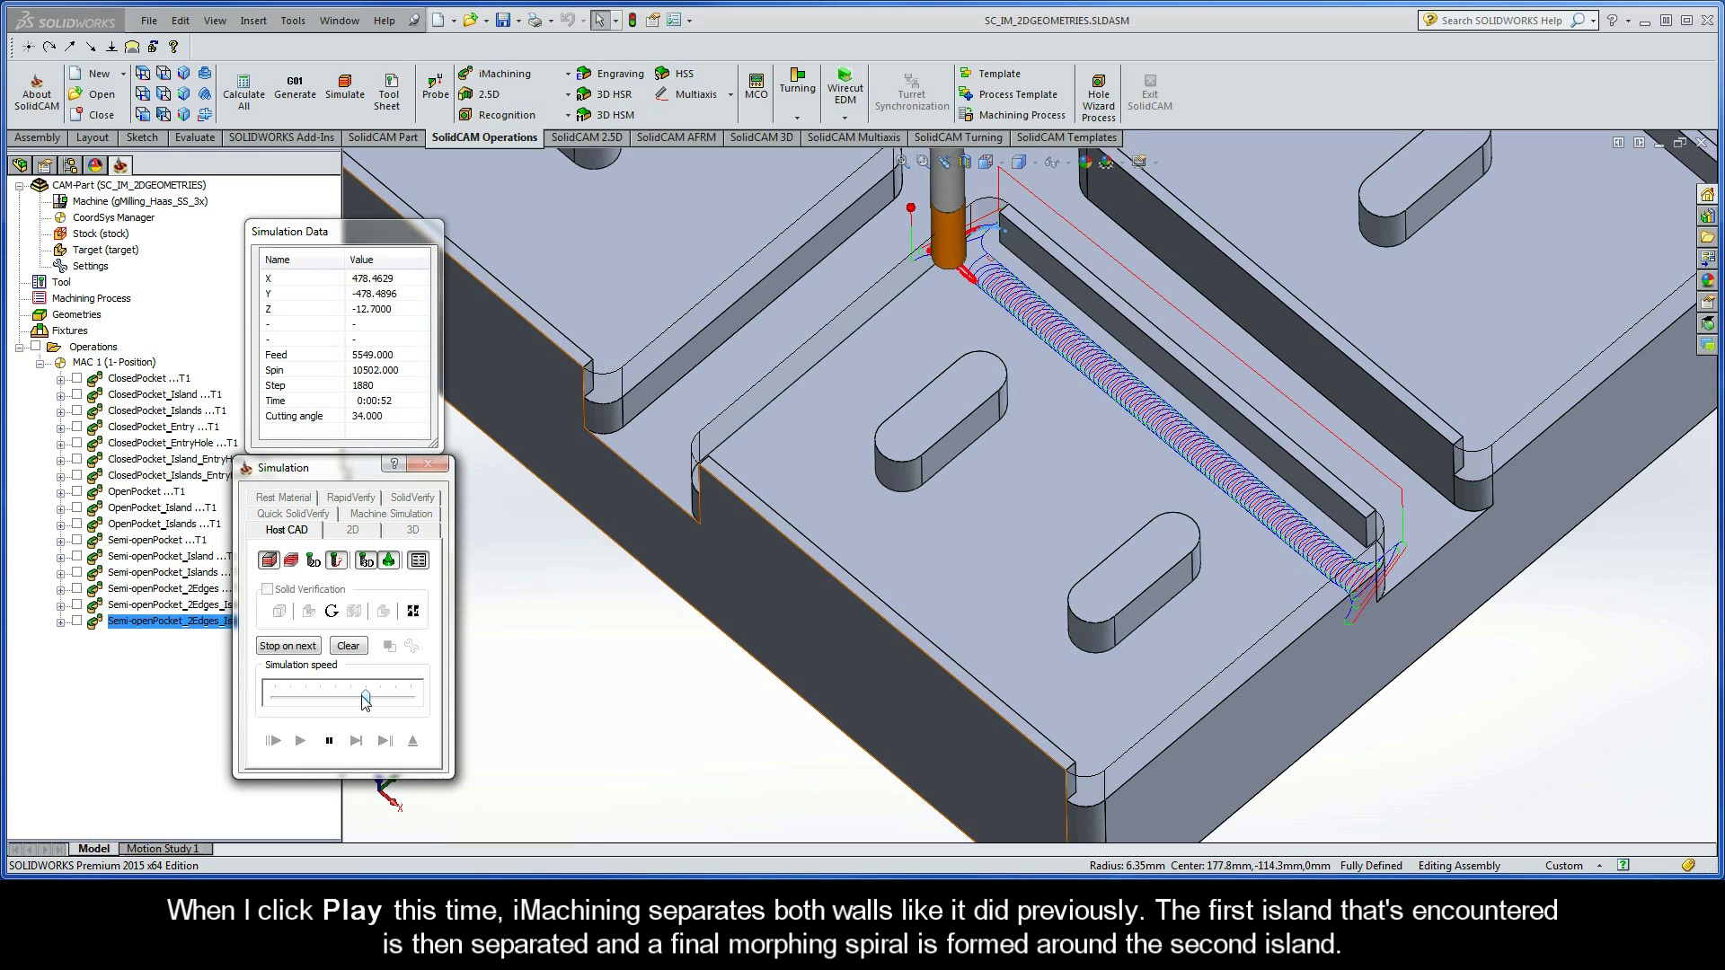